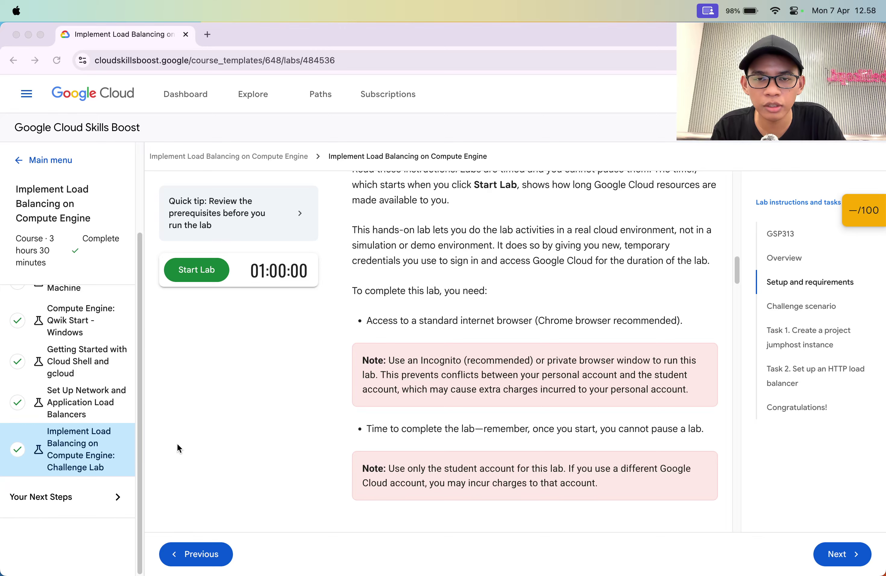
Open the "Set Up Network and Application Load Balancers" lab in a separate tab and place it before the challenge lab's tab.
left_click(421, 398)
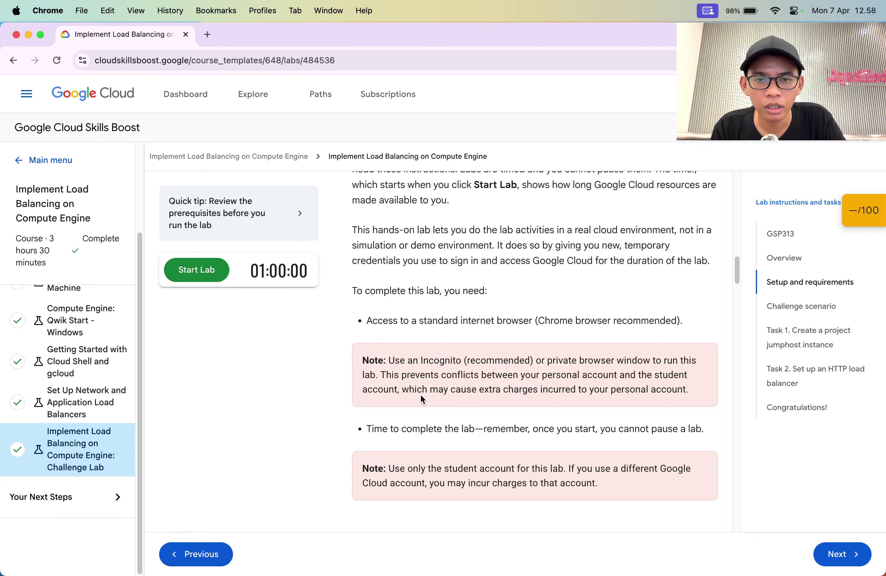
scroll(421, 397, "down", 20)
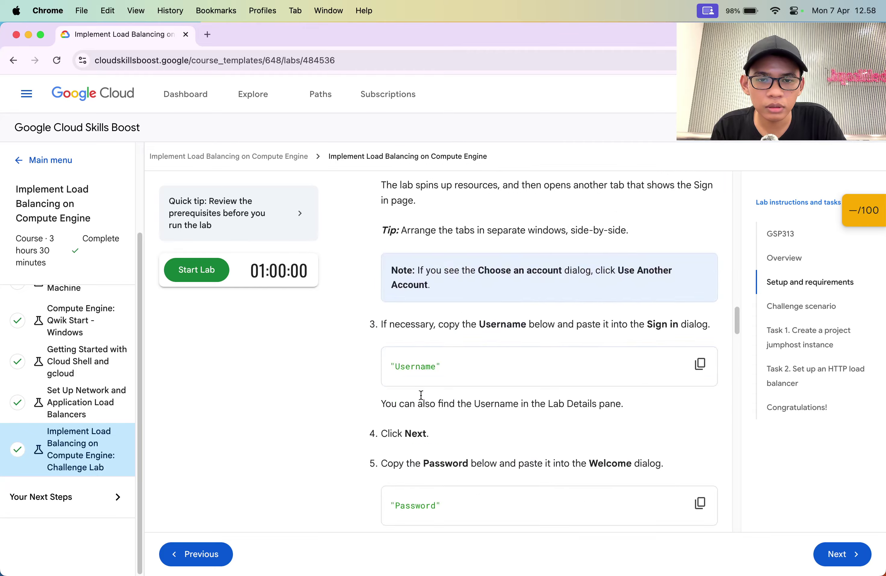
scroll(420, 396, "down", 20)
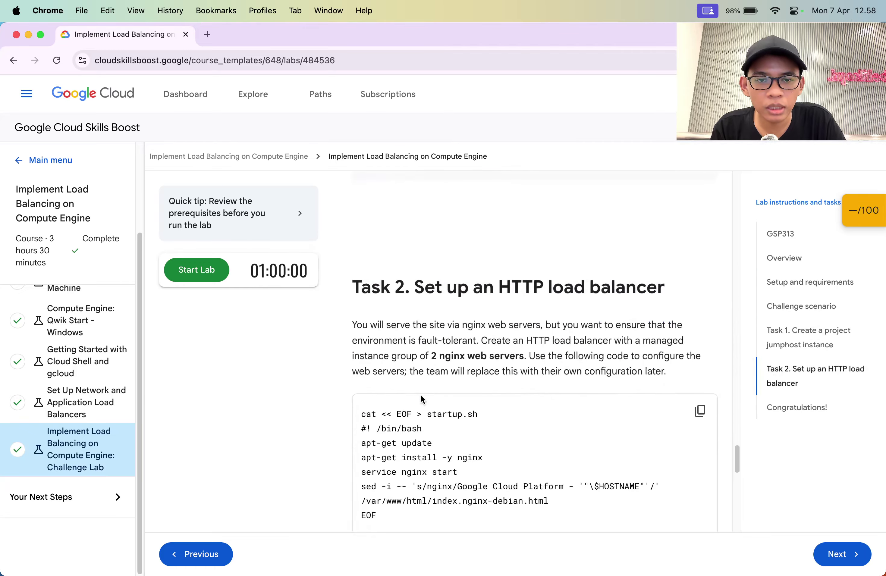
scroll(418, 359, "down", 5)
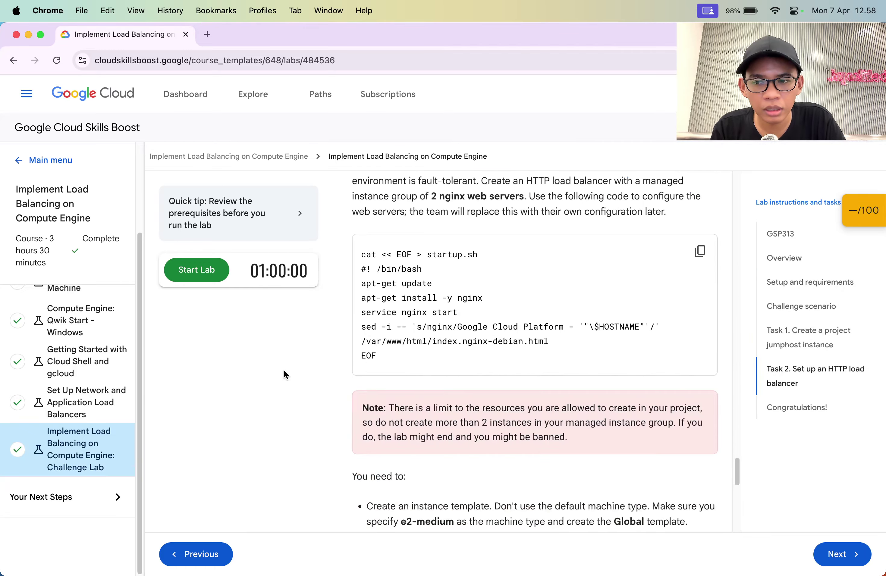
left_click(66, 405, "super")
left_click_drag(247, 34, 144, 39)
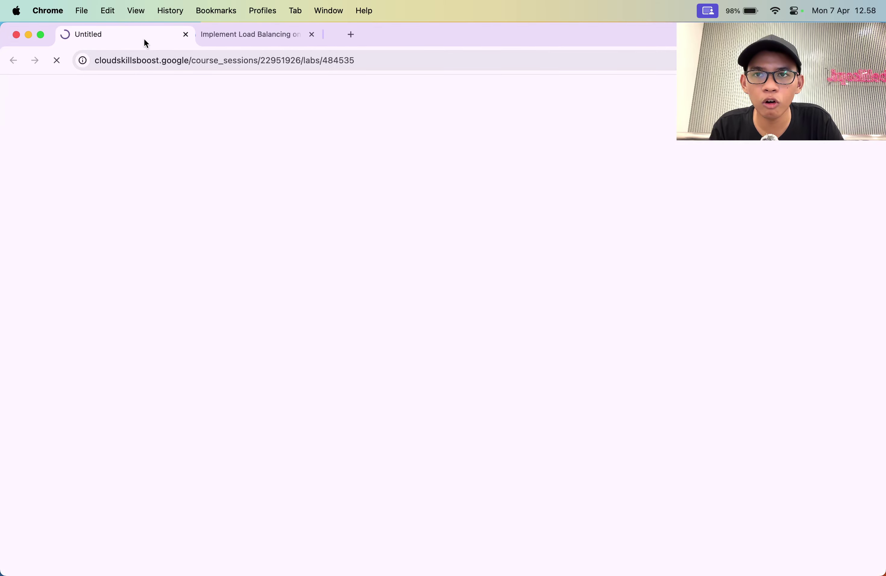
key("ctrl+Tab")
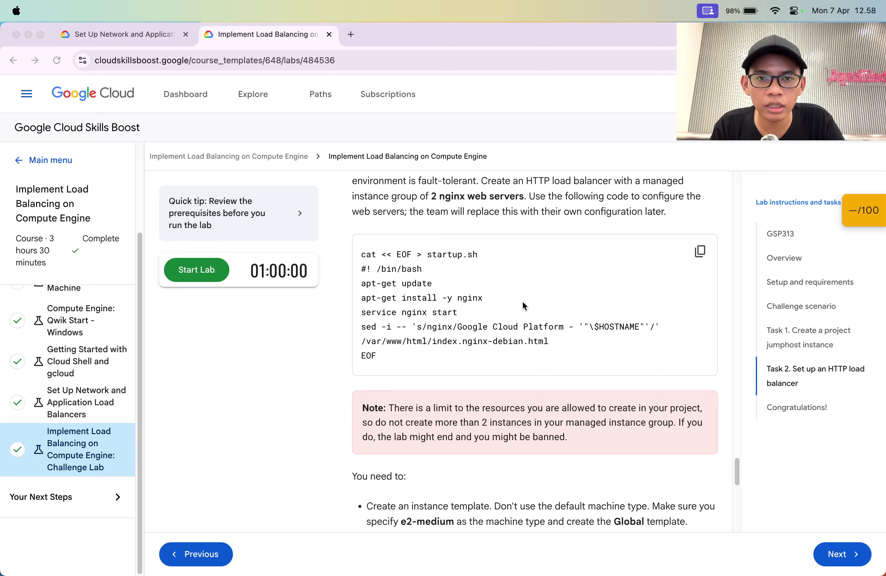
Examine the challenge scenario standards and Task 1 jumphost requirements, along with the setup section of the "Set Up Network and Application Load Balancers" lab.
scroll(522, 301, "up", 5)
scroll(523, 301, "up", 8)
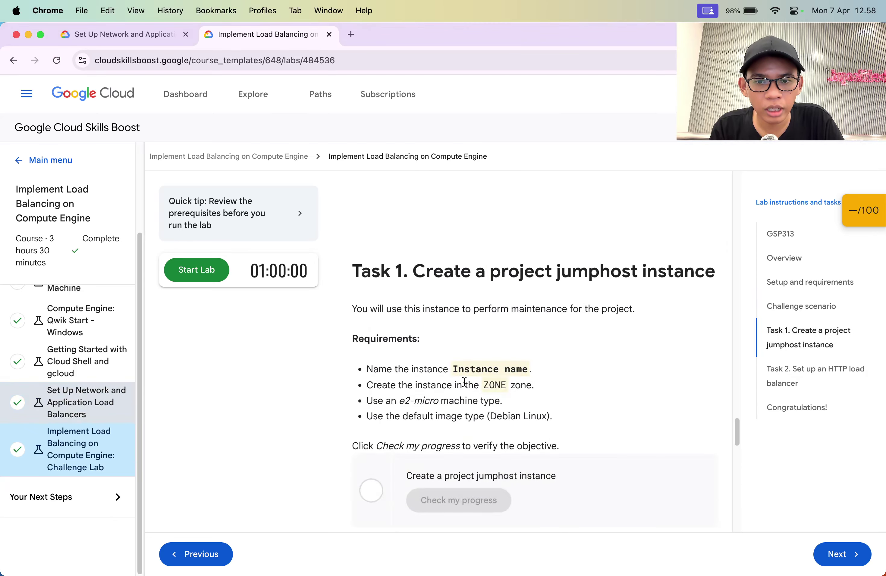
key("super+equal")
scroll(472, 298, "up", 5)
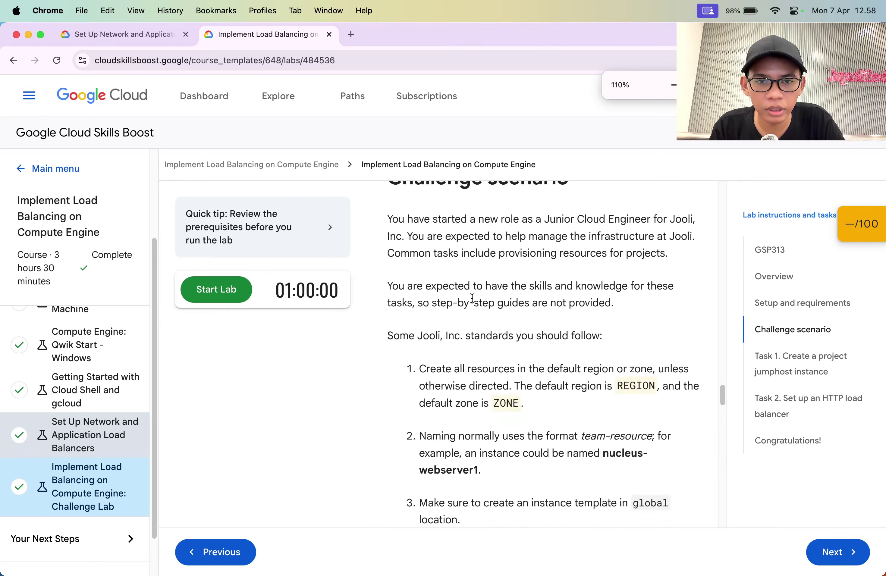
scroll(472, 298, "down", 10)
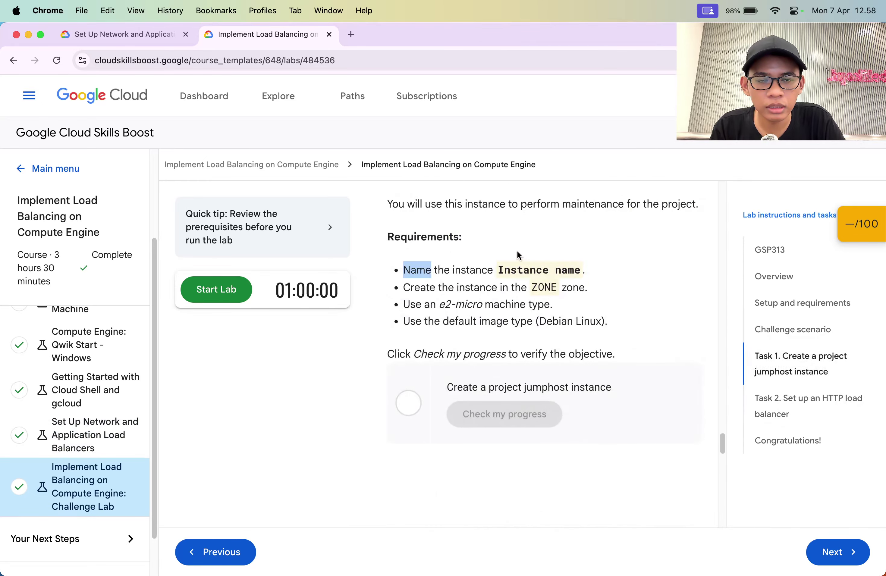
double_click(523, 279)
left_click(544, 286)
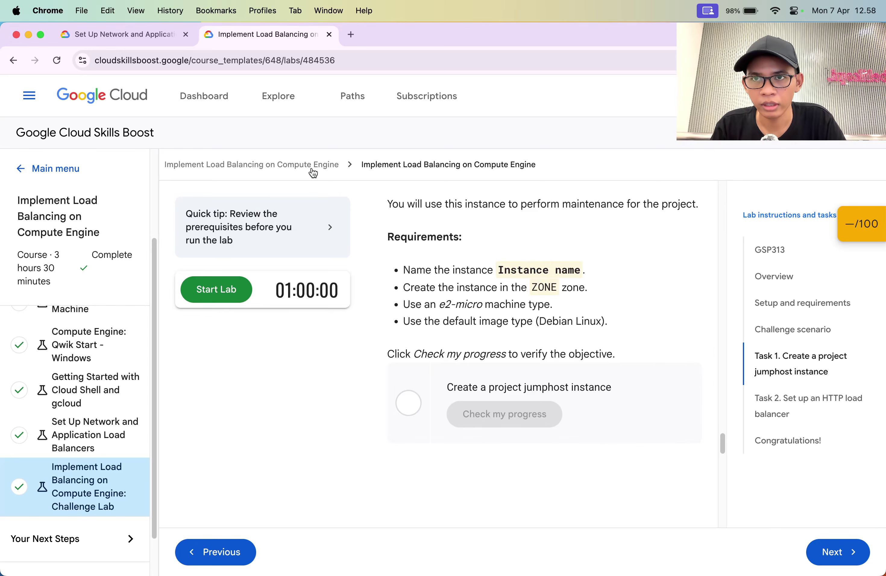
key("ctrl+shift+Tab")
scroll(530, 299, "down", 15)
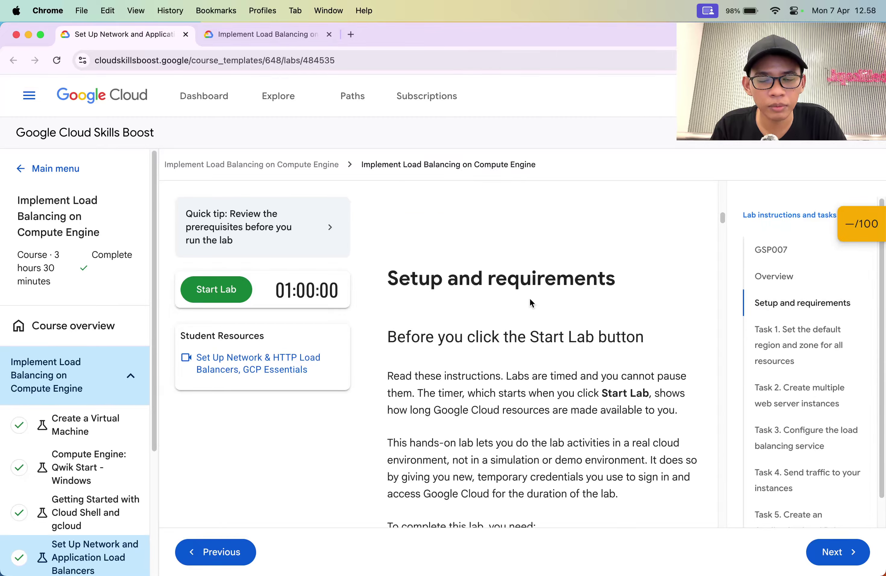
key("ctrl+Tab")
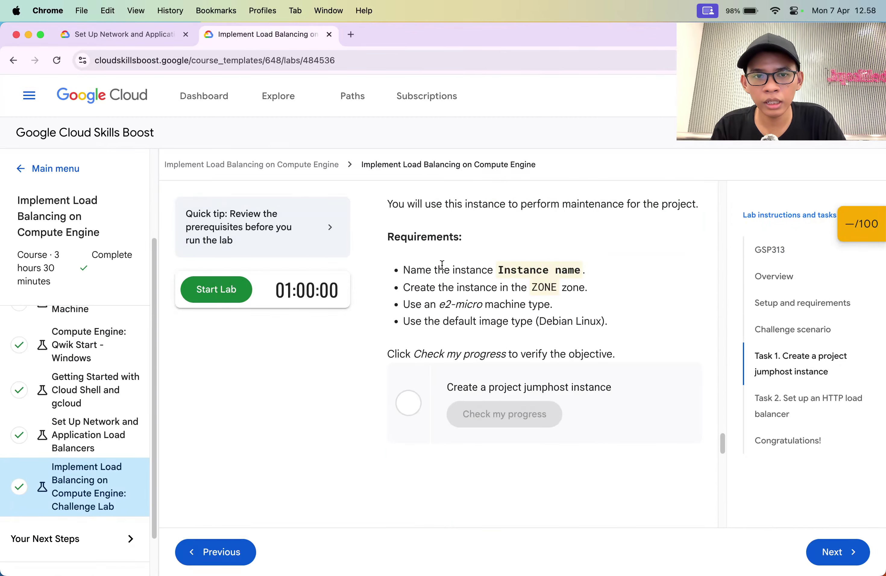
Launch the challenge lab with 1 credit and hide the course outline in both lab tabs.
scroll(441, 265, "up", 15)
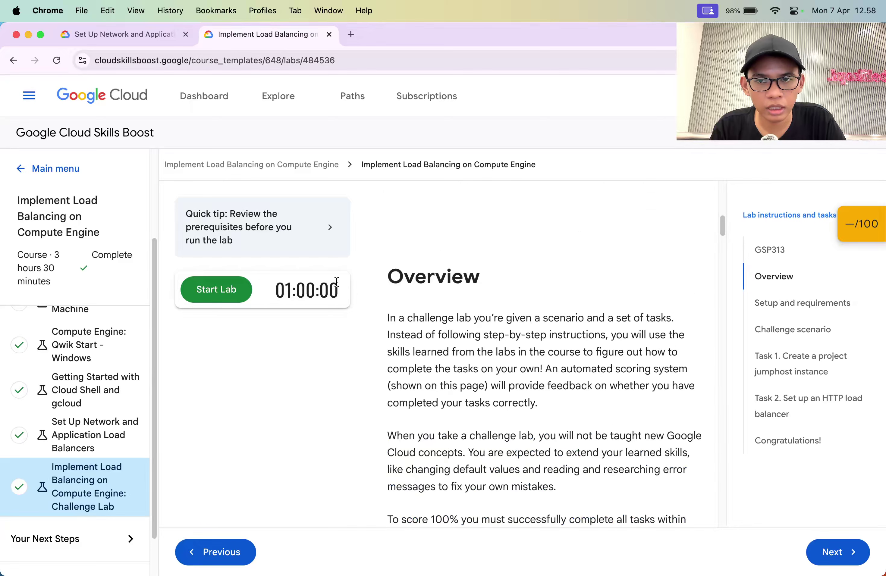
key("ctrl+Tab")
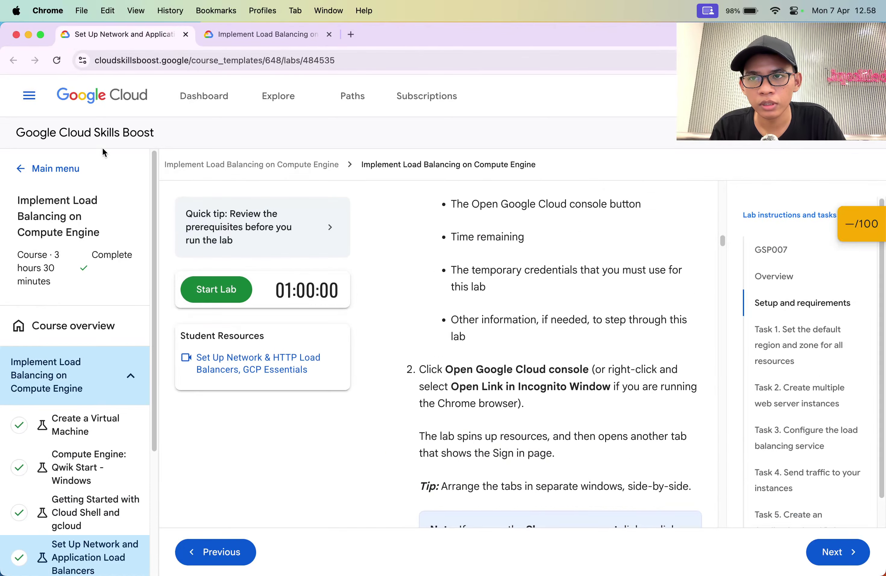
left_click(30, 96)
key("ctrl+Tab")
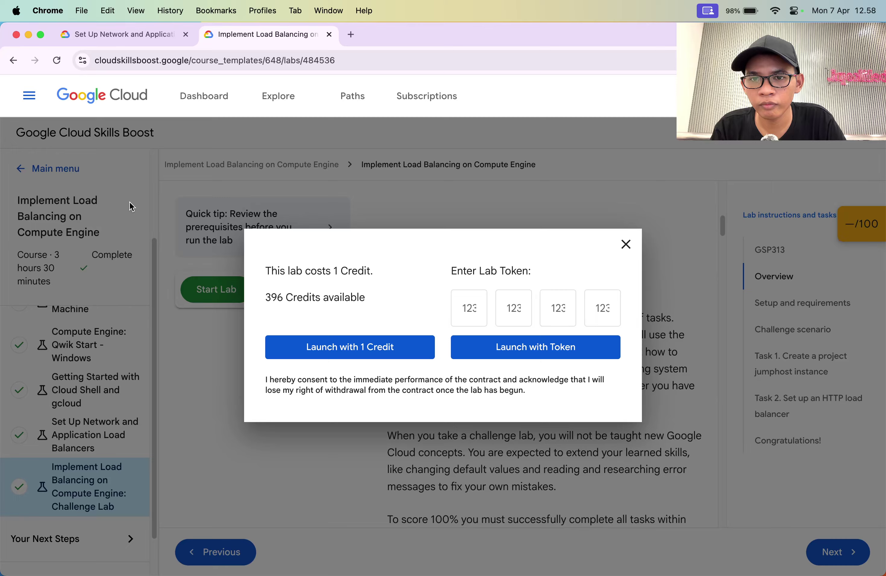
left_click(371, 341)
left_click(29, 96)
Open Safari, copy the challenge lab's Google Cloud console link address from Chrome, and return to Safari.
key("F4")
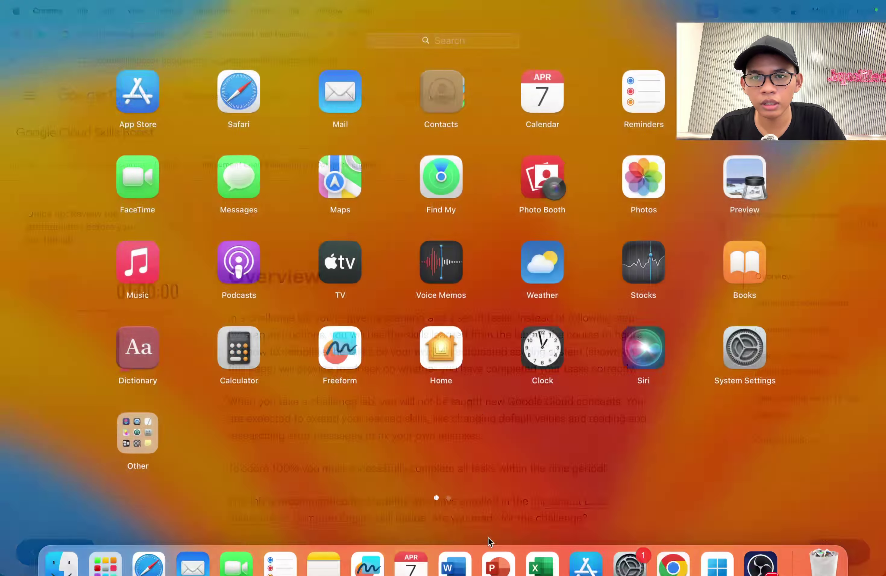
left_click(229, 88)
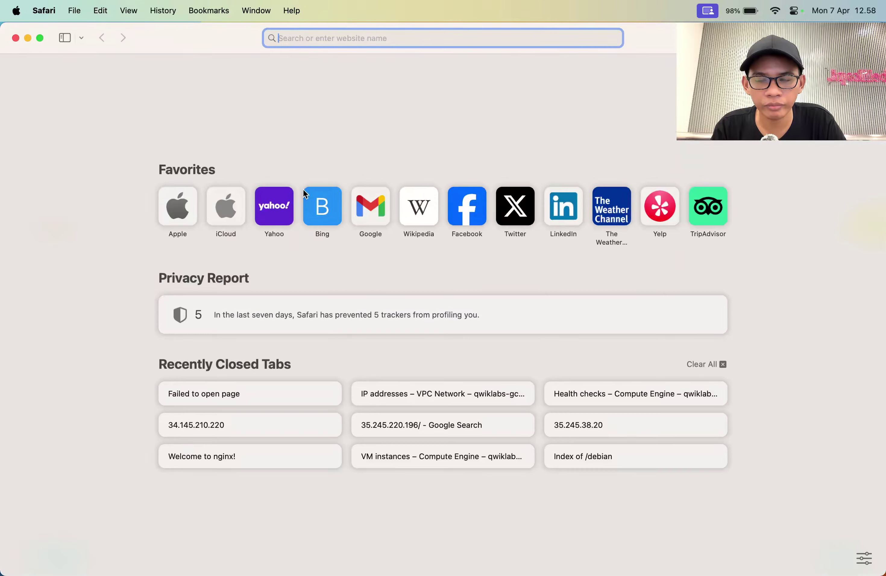
key("super+v")
key("Escape")
key("super+Tab")
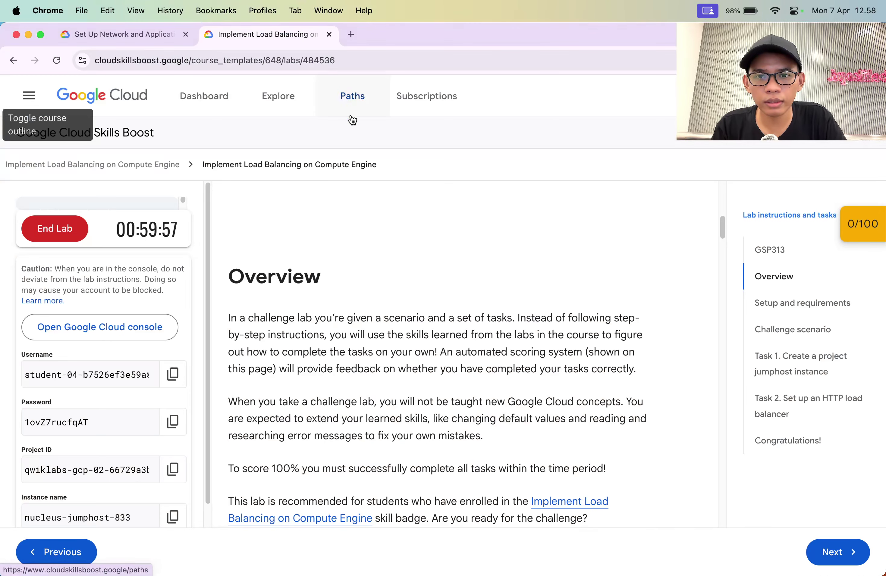
right_click(104, 334)
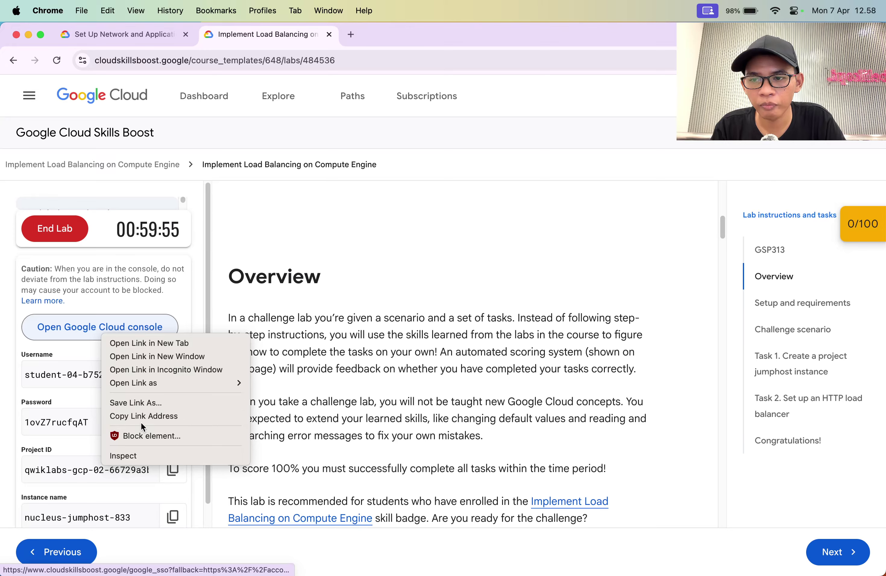
left_click(140, 419)
key("super+Tab")
Check the instance name in the lab details, and agree to the Google Cloud Platform Terms of Service in Safari.
key("super+Tab")
scroll(153, 447, "down", 2)
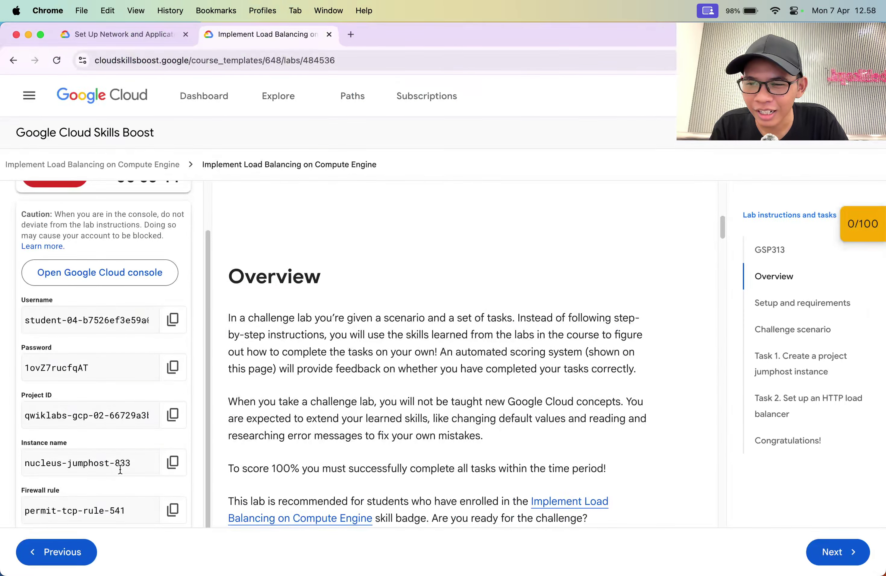
double_click(124, 466)
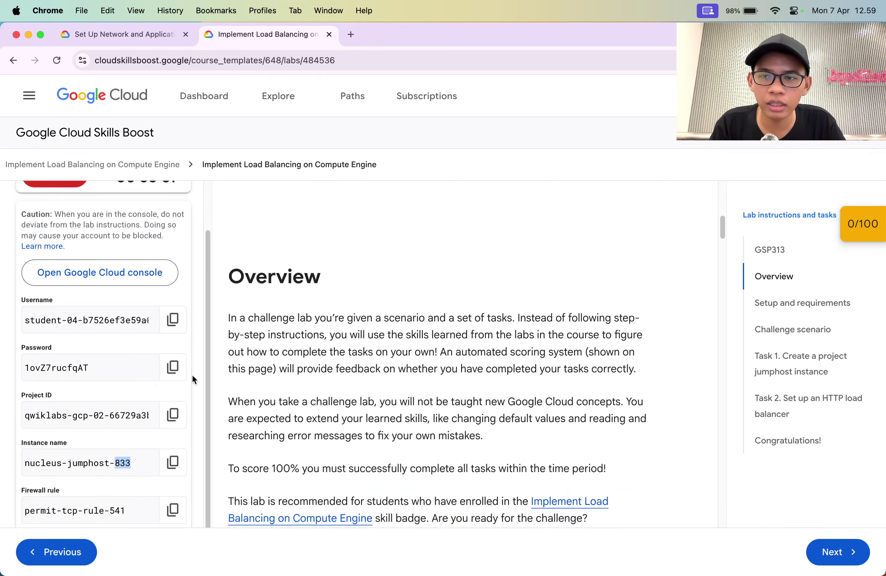
key("super+Tab")
left_click(376, 497)
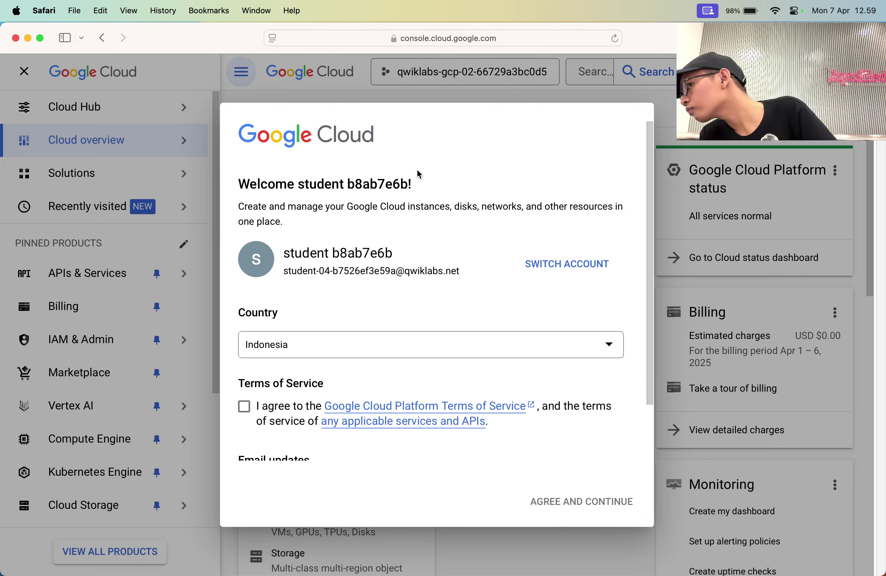
left_click(283, 411)
left_click(596, 506)
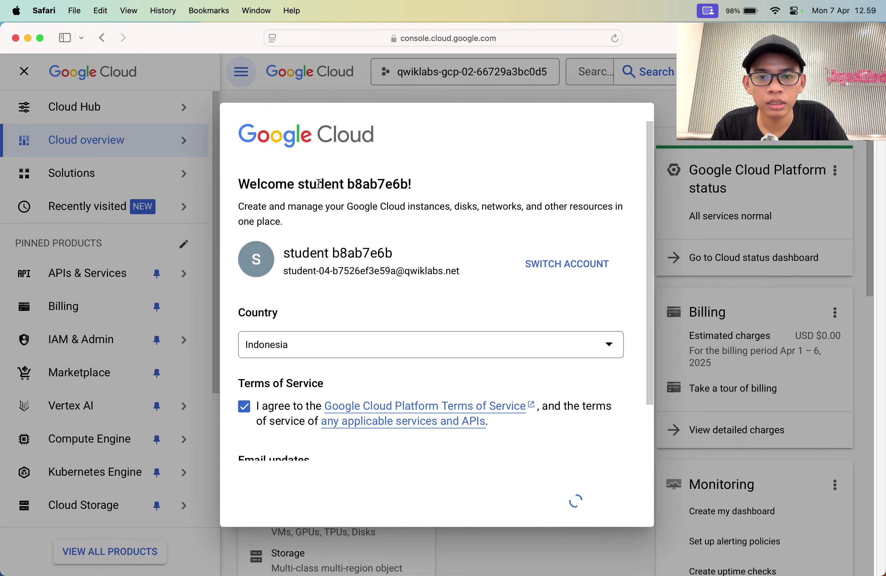
Switch to Chrome, look through the challenge lab's instructions, and bring up the "Set Up Network and Application Load Balancers" lab.
key("super+Tab")
scroll(320, 296, "down", 10)
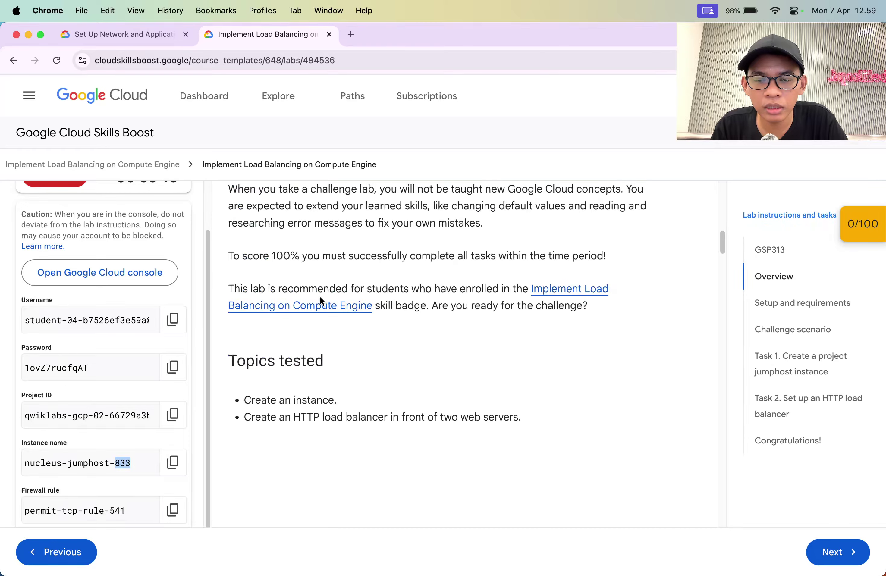
scroll(319, 299, "up", 4)
scroll(317, 299, "down", 15)
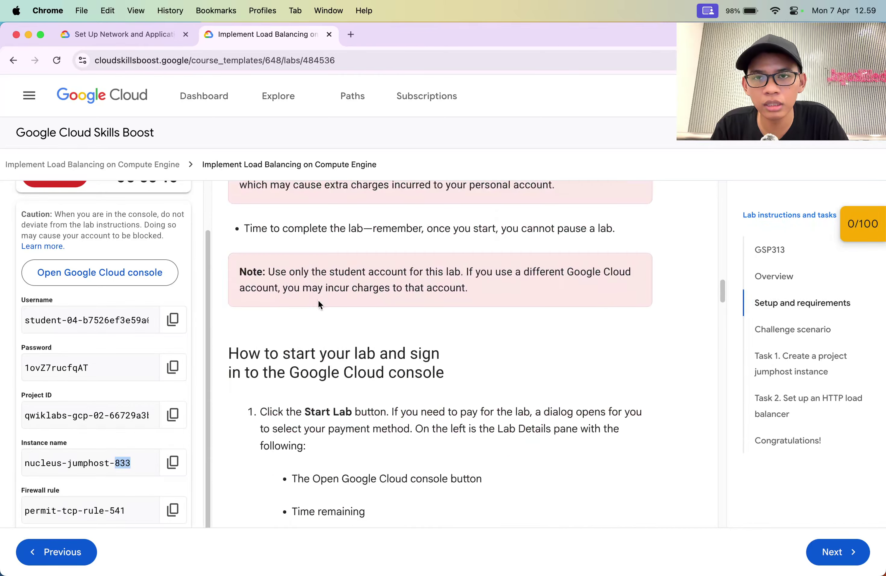
key("super+alt+Left")
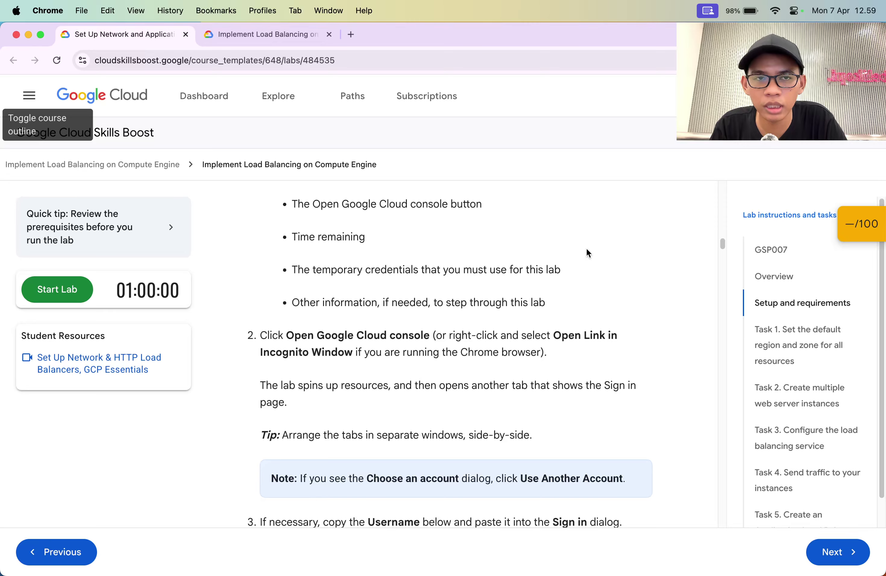
Start Cloud Shell from the Google Cloud console in Safari and enlarge its terminal pane to almost the full window height.
key("super+Tab")
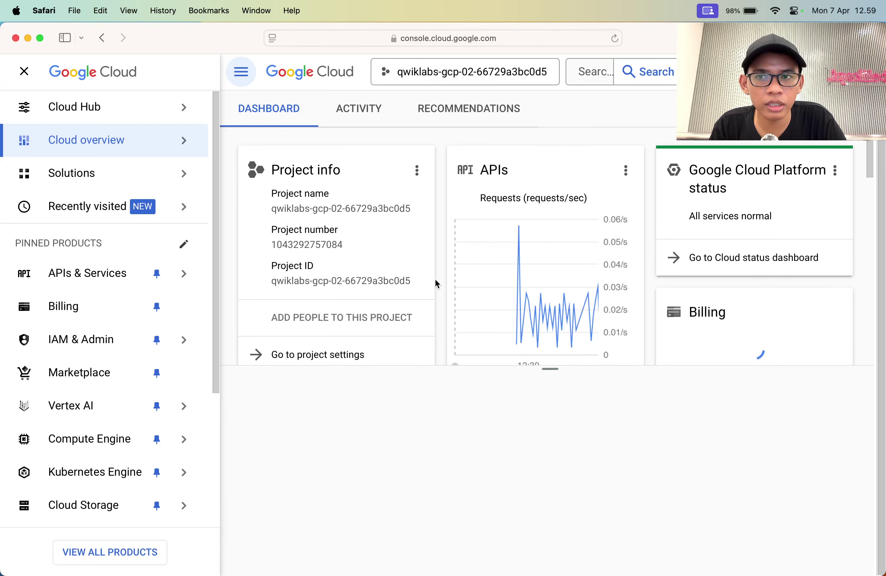
left_click(239, 73)
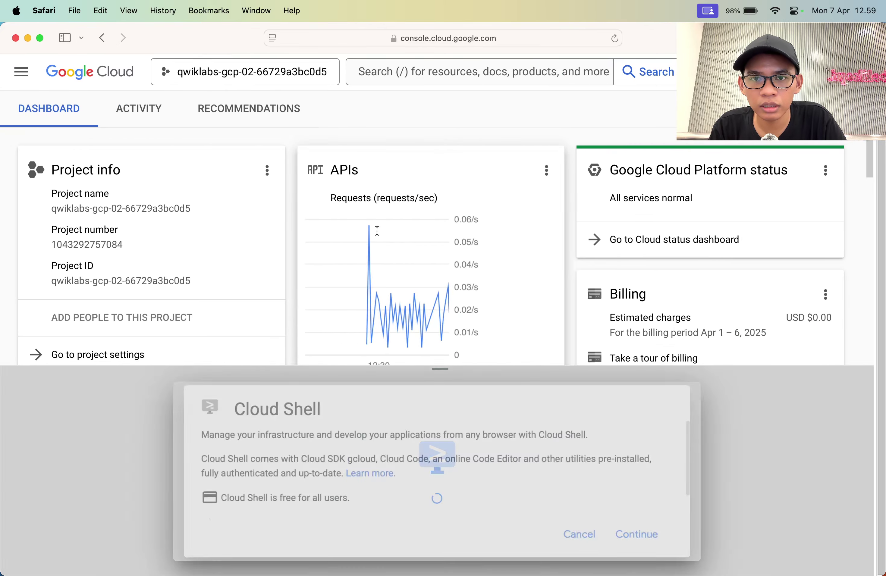
left_click(630, 532)
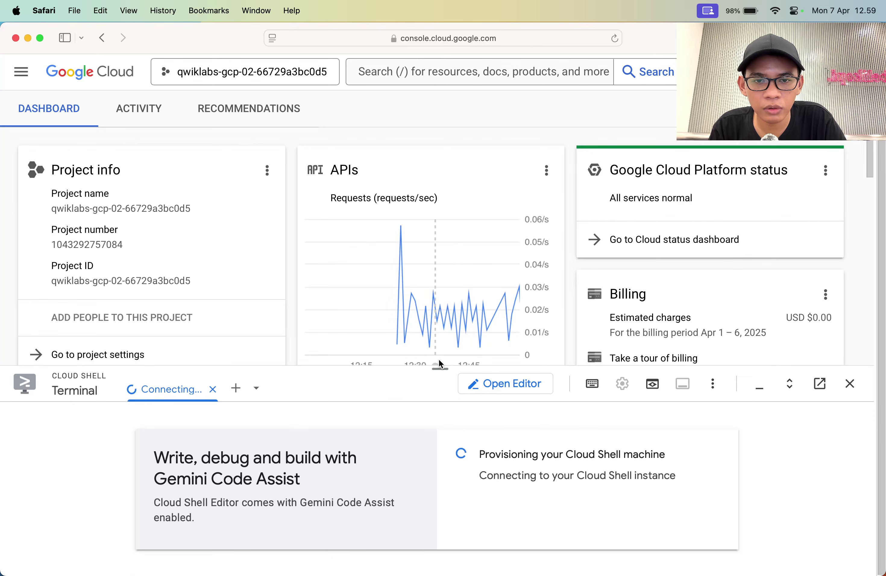
left_click_drag(441, 366, 451, 10)
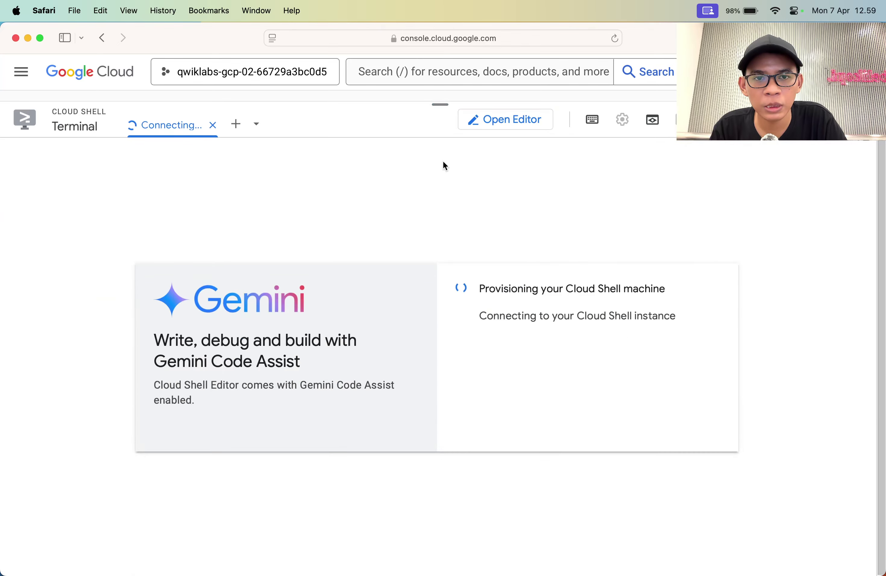
Authorize Cloud Shell to use the account's credentials for Google Cloud API calls.
key("super+Tab")
key("super+Tab")
key("super+shift+Tab")
key("super+Tab")
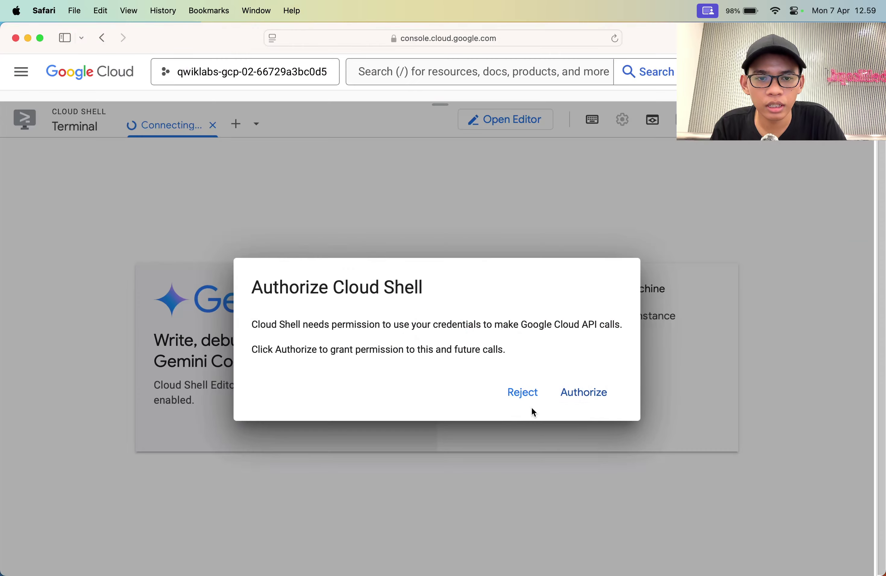
left_click(591, 397)
key("super+Tab")
key("super+Tab")
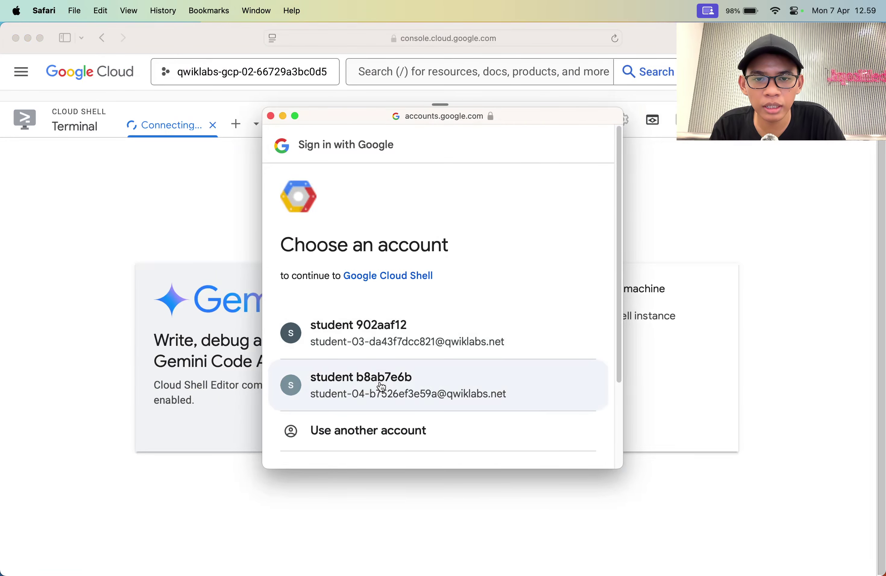
key("super+shift+Tab")
key("Escape")
key("super+Tab")
key("super+Tab")
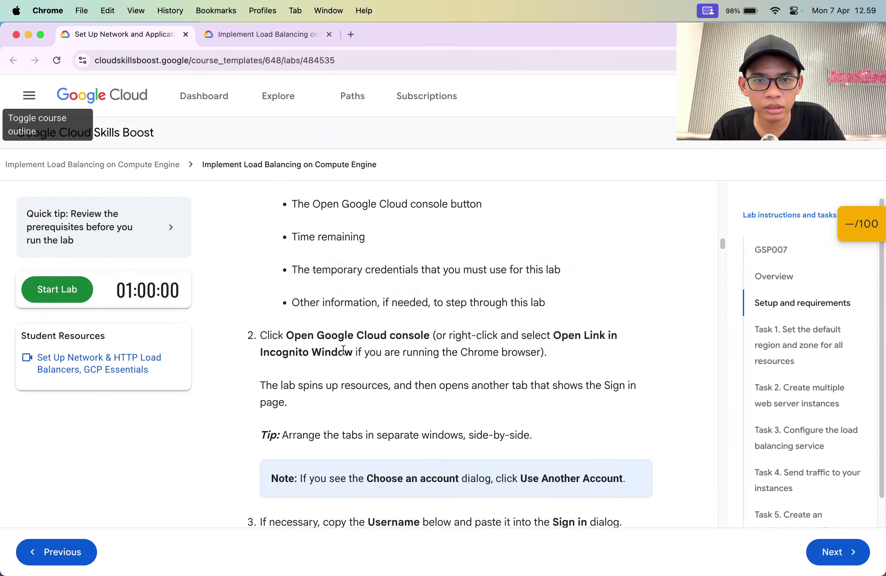
key("super+Tab")
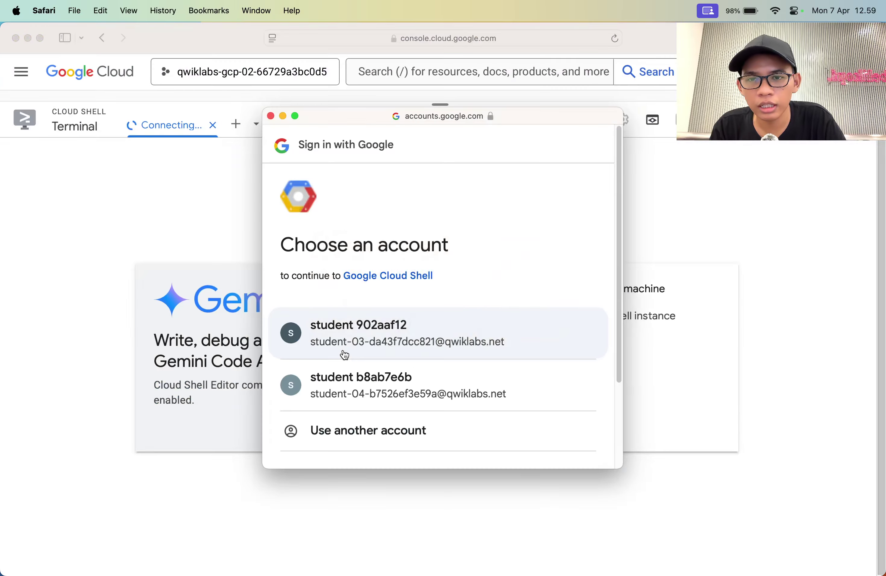
key("super+Tab")
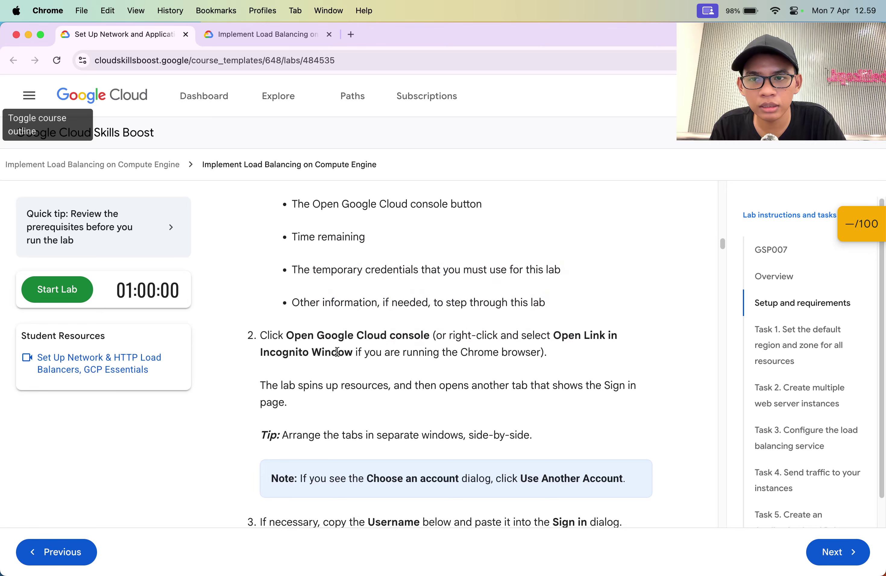
Switch to Safari, continue to Google Cloud Shell with the challenge lab's student account, and enlarge the console page.
key("ctrl+Tab")
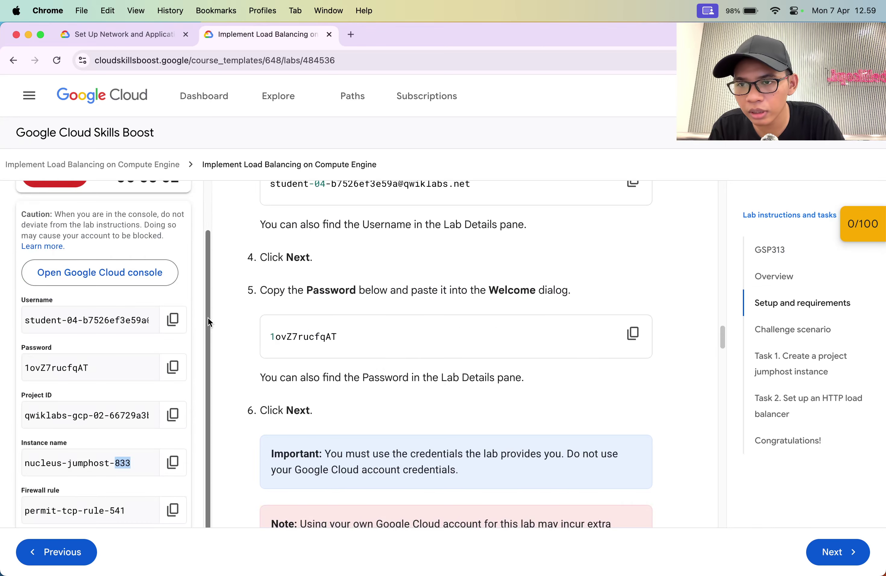
key("super+Tab")
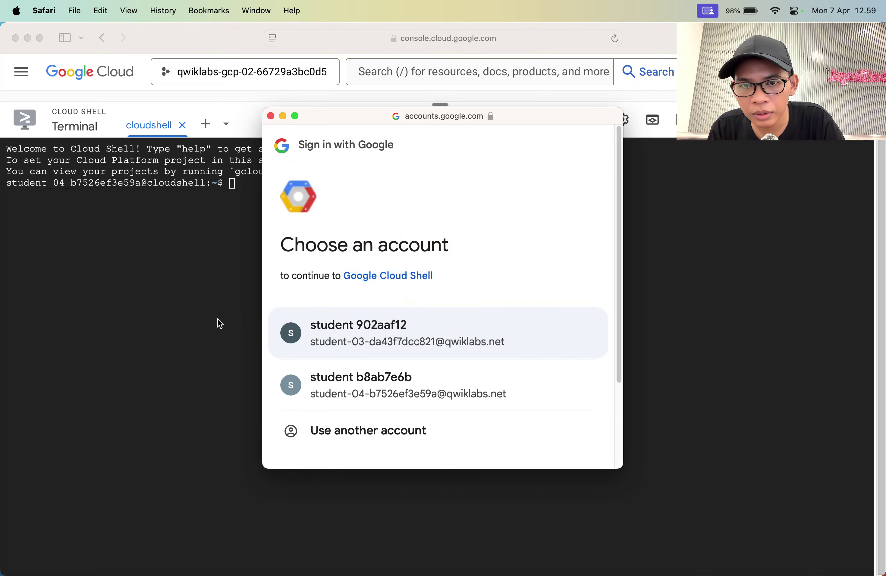
left_click(346, 395)
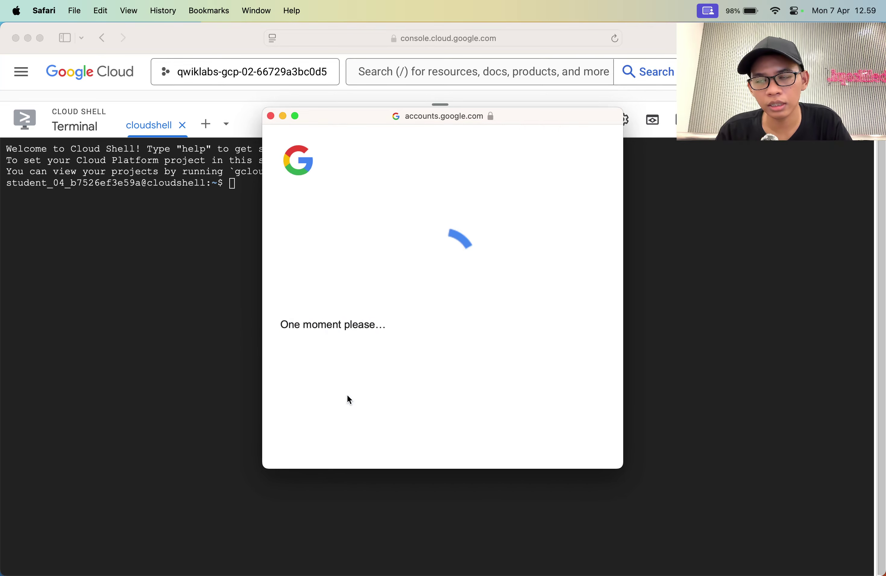
key("super+equal")
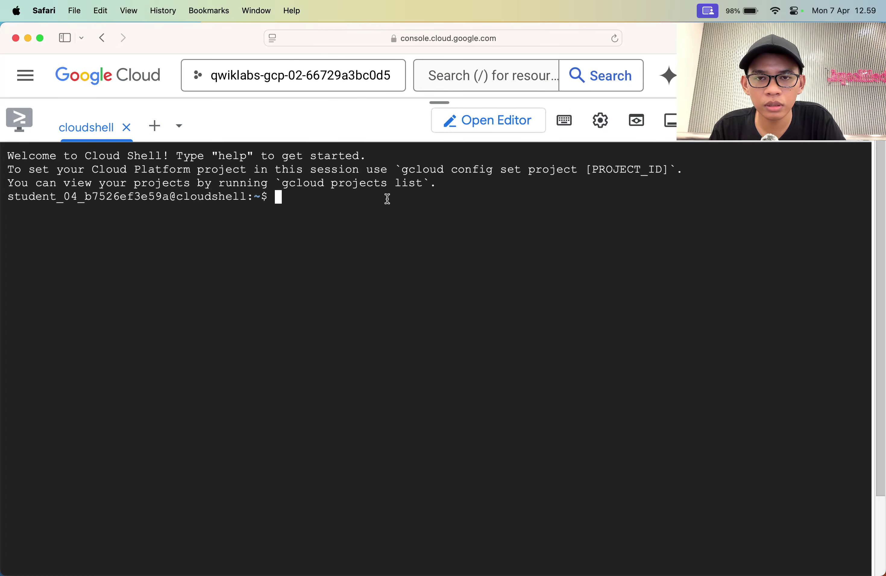
Copy the command gcloud projects list from the Cloud Shell welcome text and run it.
left_click_drag(283, 183, 423, 184)
right_click(406, 182)
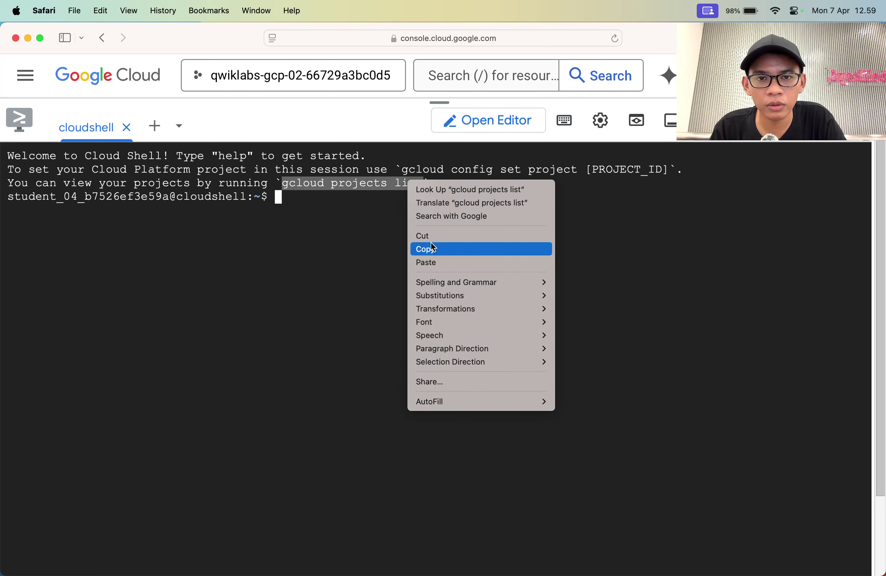
left_click(434, 250)
key("super+v")
key("Return")
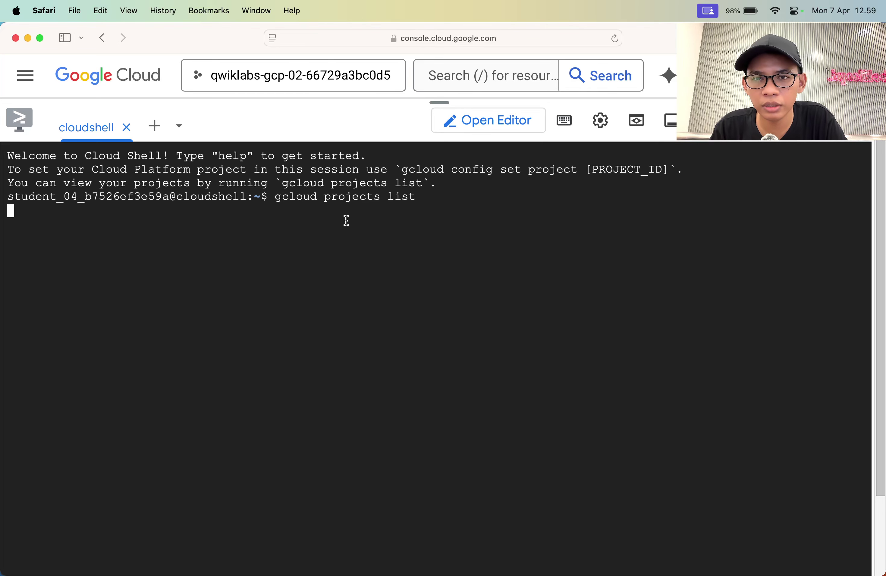
Run gcloud config set project qwiklabs-gcp-02-66729a3bc0d5 from copied text, and copy the project ID from the new prompt.
left_click_drag(402, 170, 578, 170)
right_click(558, 168)
left_click(589, 236)
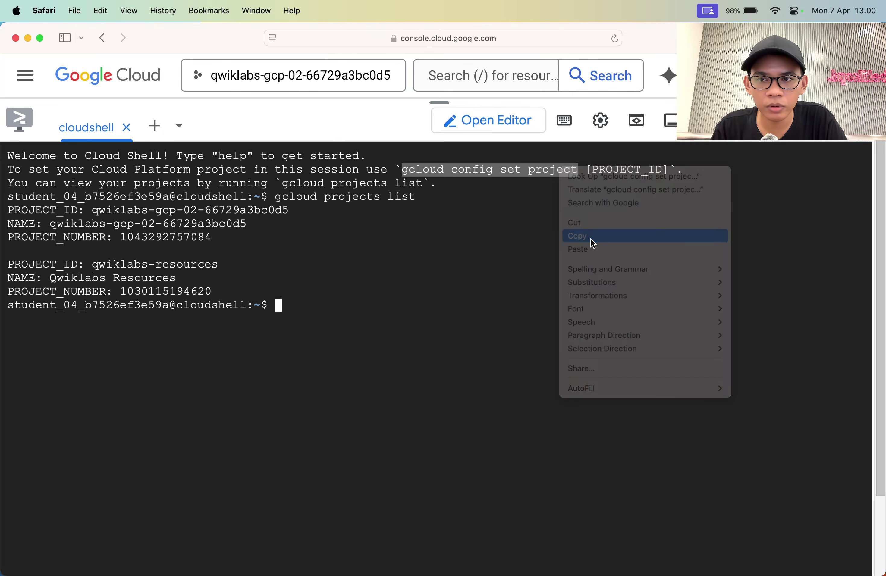
key("super+v")
double_click(75, 221)
right_click(215, 217)
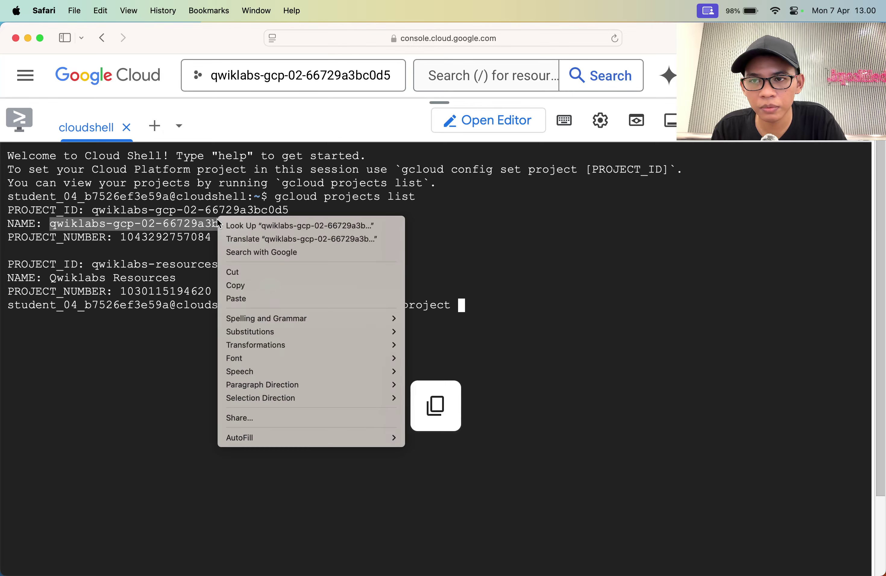
left_click(270, 282)
key("super+v")
key("Return")
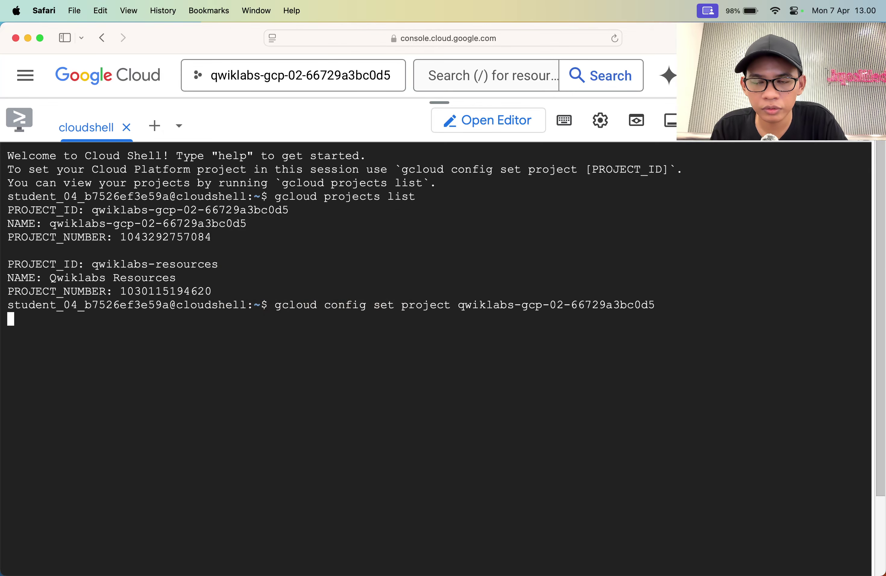
double_click(341, 333)
key("super+c")
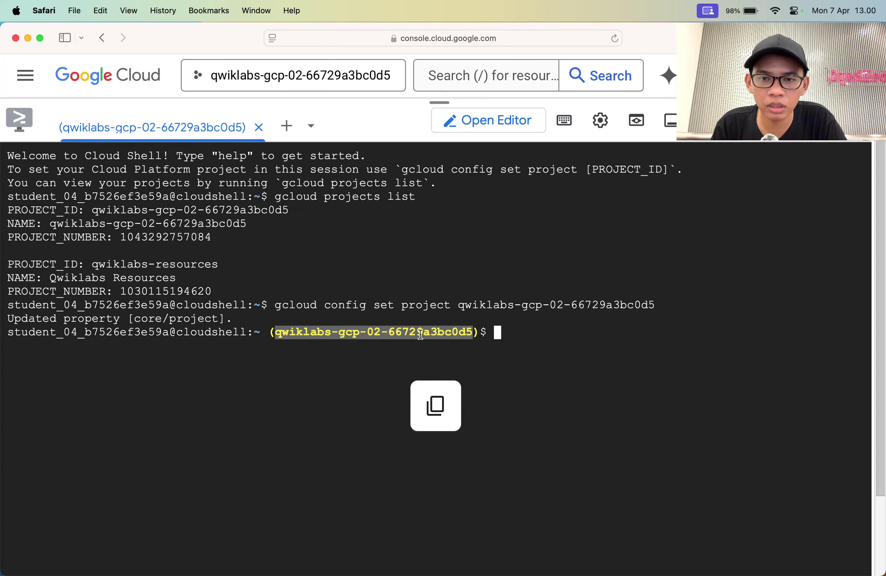
Switch to Chrome and read the challenge lab's Overview section down to the topics tested, with the page enlarged.
key("super+Tab")
scroll(420, 333, "down", 15)
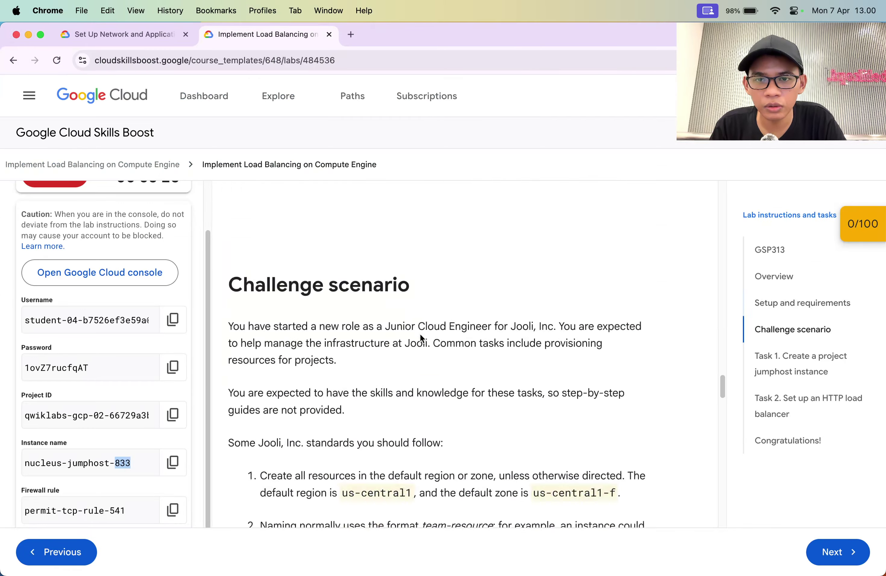
scroll(419, 334, "up", 8)
scroll(419, 333, "up", 12)
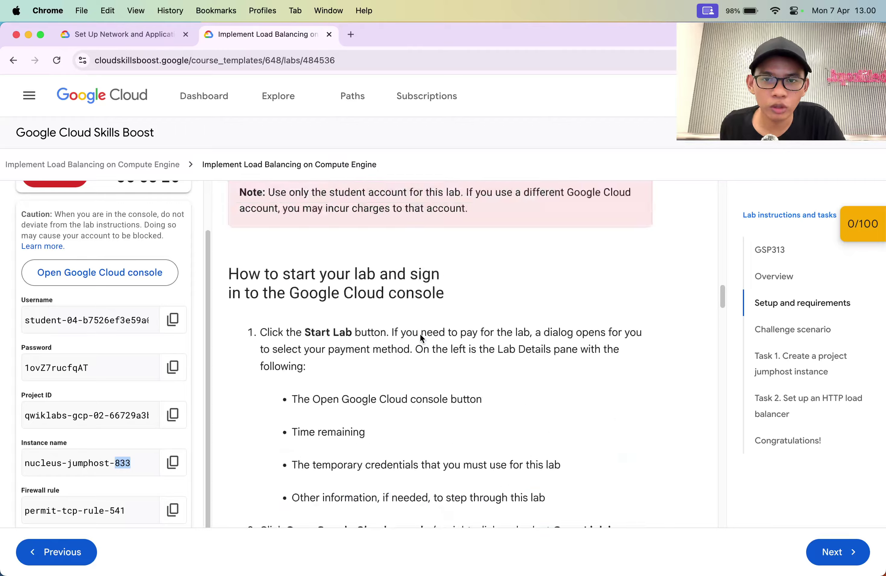
scroll(419, 334, "down", 10)
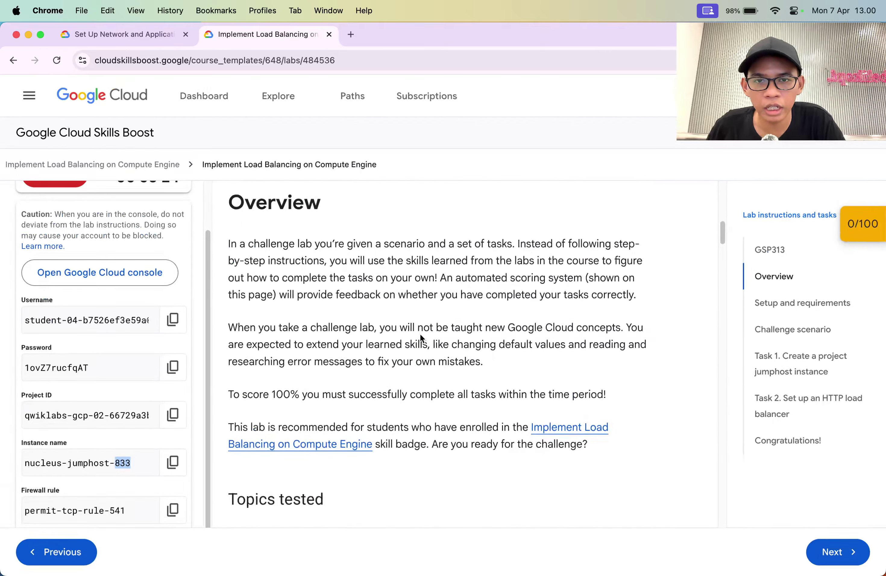
scroll(419, 334, "up", 3)
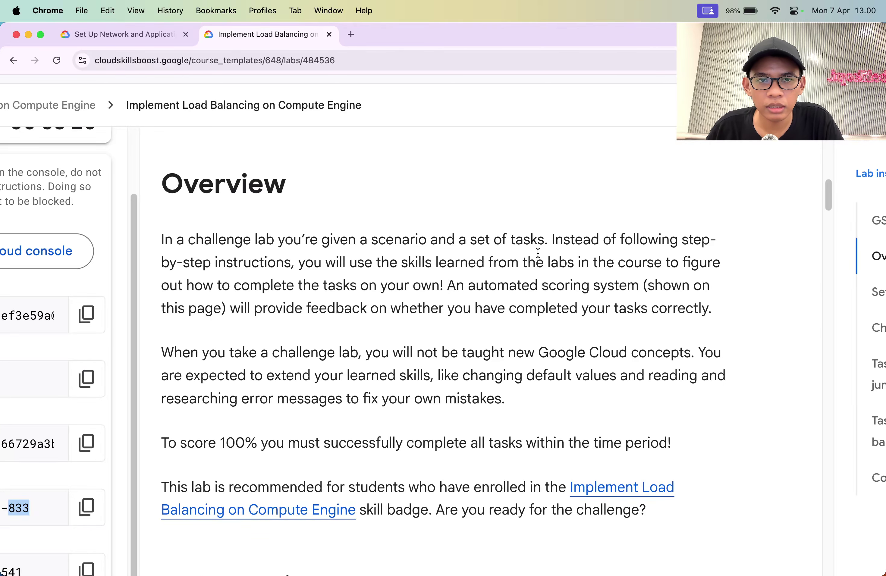
left_click(565, 242)
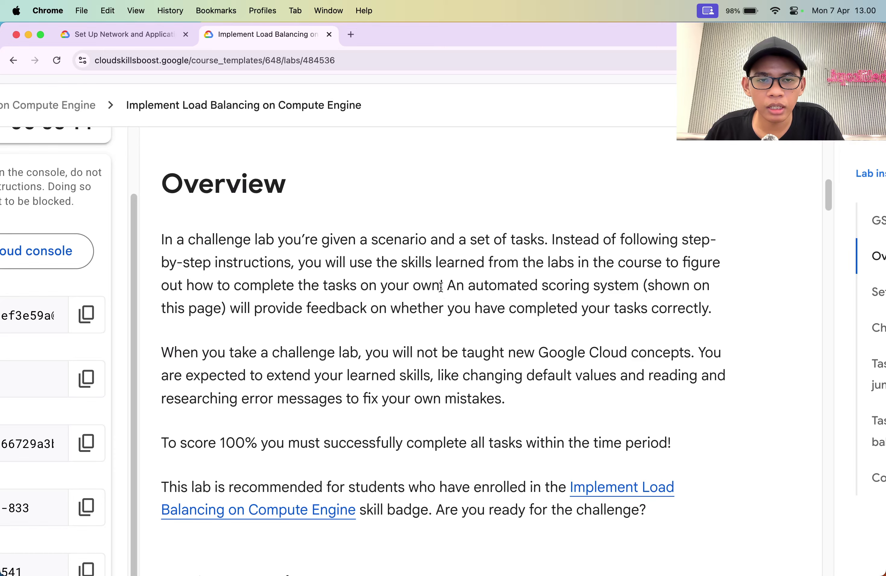
scroll(433, 291, "down", 3)
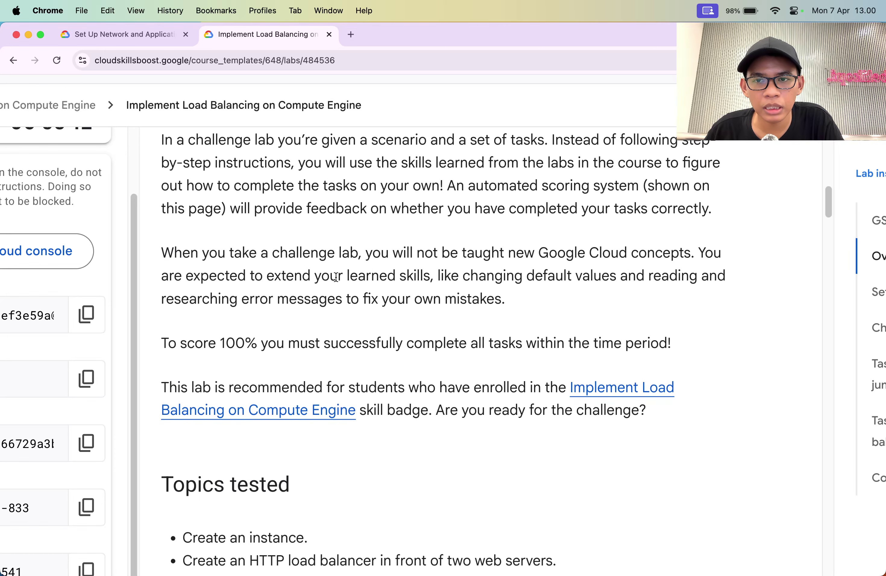
scroll(339, 269, "down", 1)
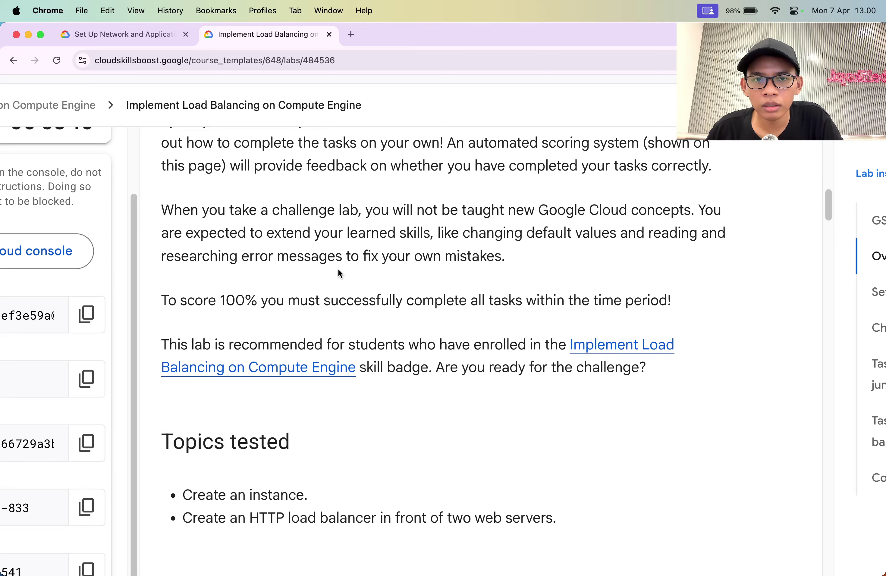
scroll(338, 272, "down", 2)
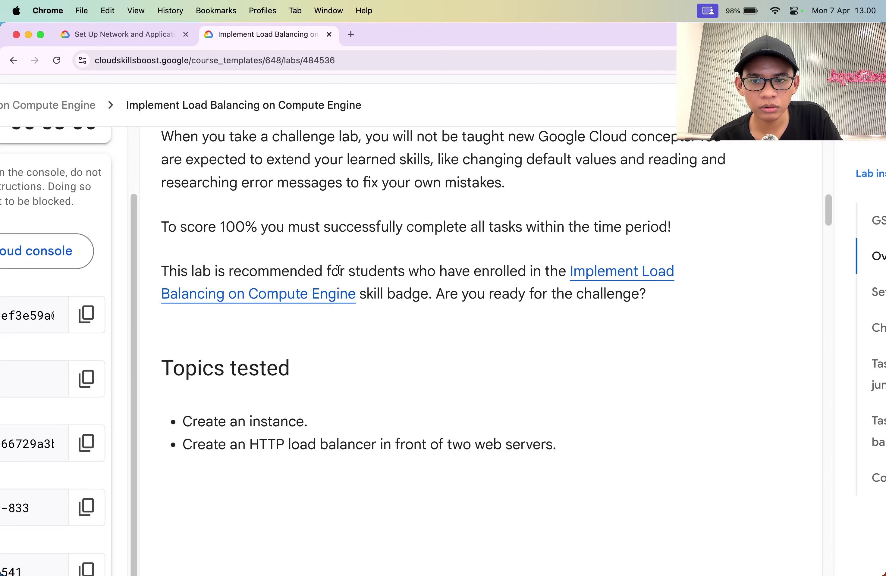
scroll(339, 270, "down", 4)
Examine the two topics tested, highlighting the wording about the instance and the HTTP load balancer in front of two web servers.
triple_click(263, 282)
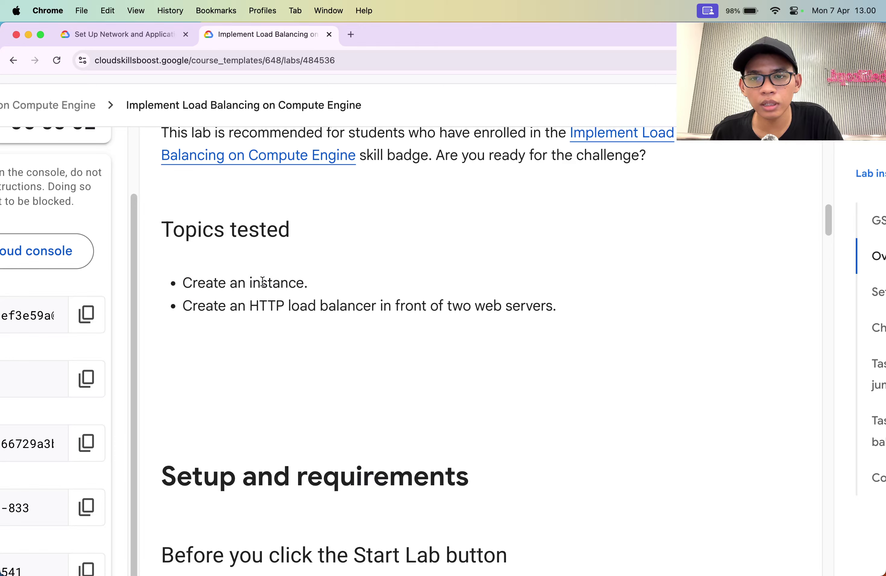
triple_click(263, 282)
double_click(263, 282)
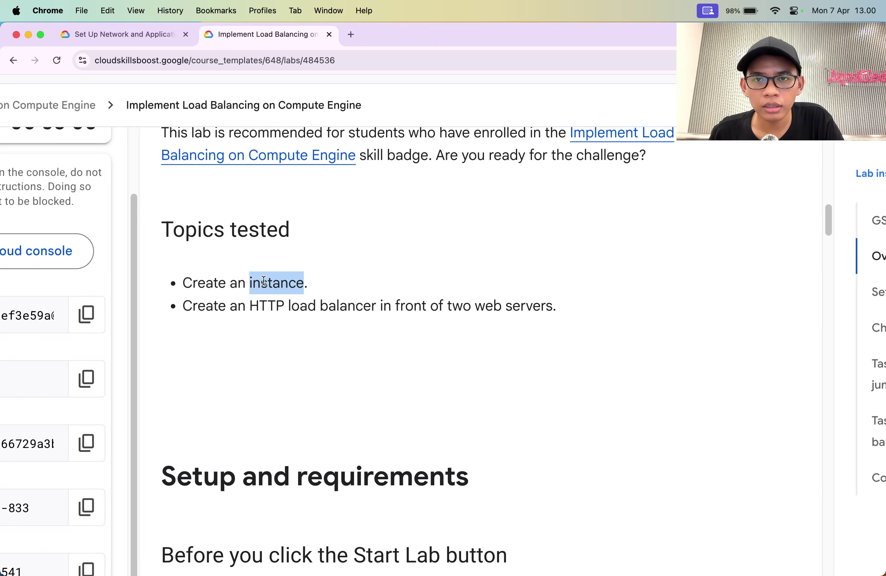
left_click(263, 281)
left_click(263, 282)
triple_click(263, 281)
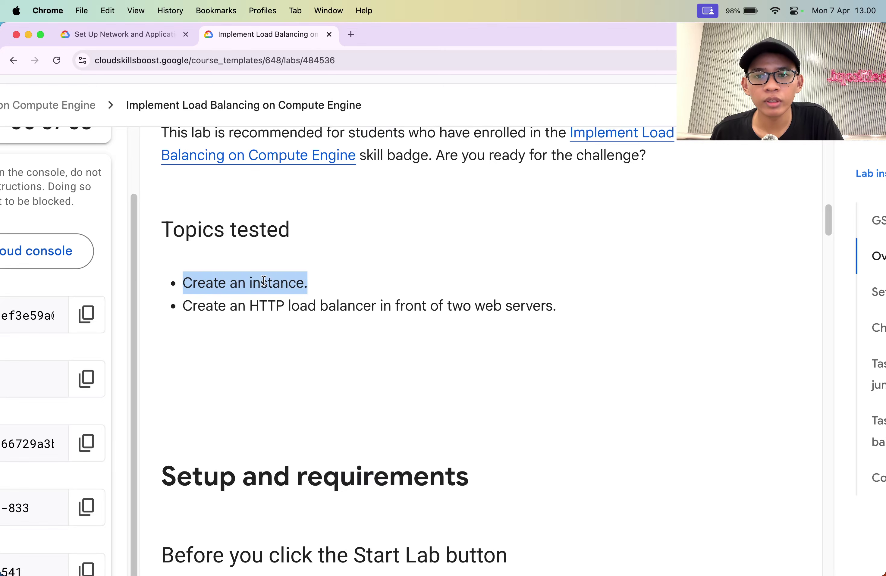
left_click(205, 306)
left_click_drag(205, 306, 445, 301)
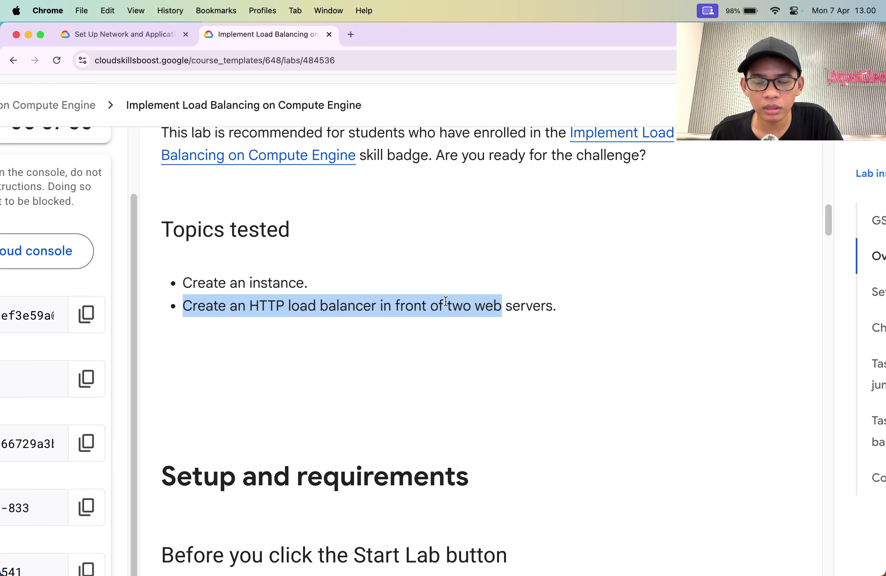
double_click(275, 315)
left_click_drag(274, 315, 290, 312)
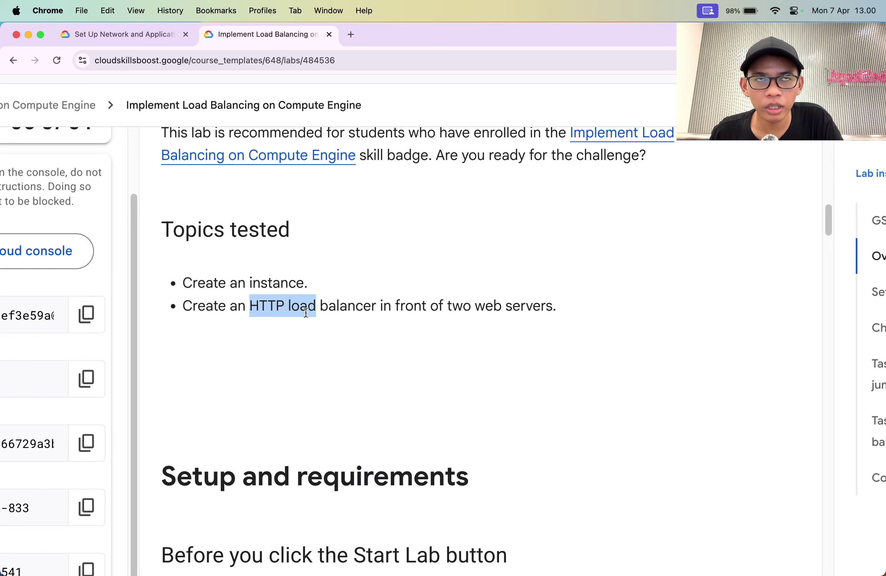
left_click(508, 316)
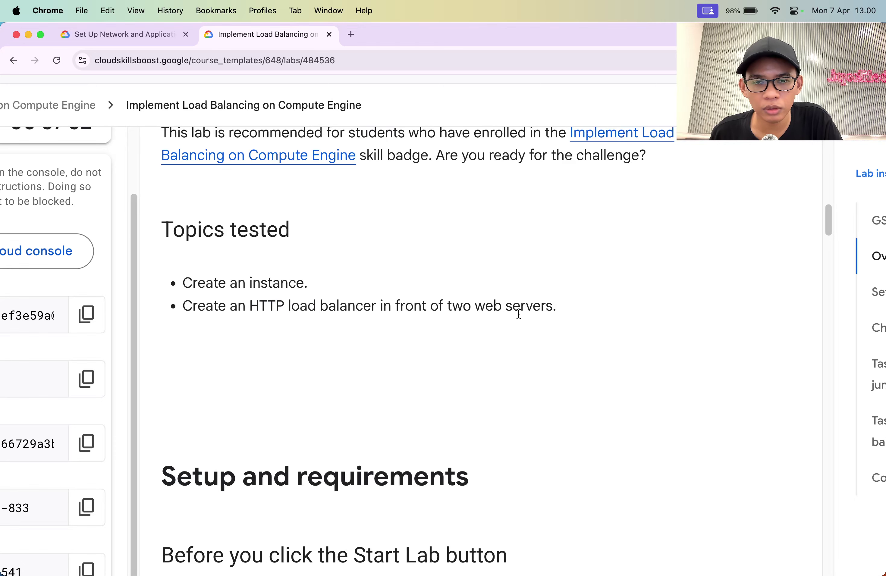
double_click(518, 313)
left_click_drag(518, 312, 411, 317)
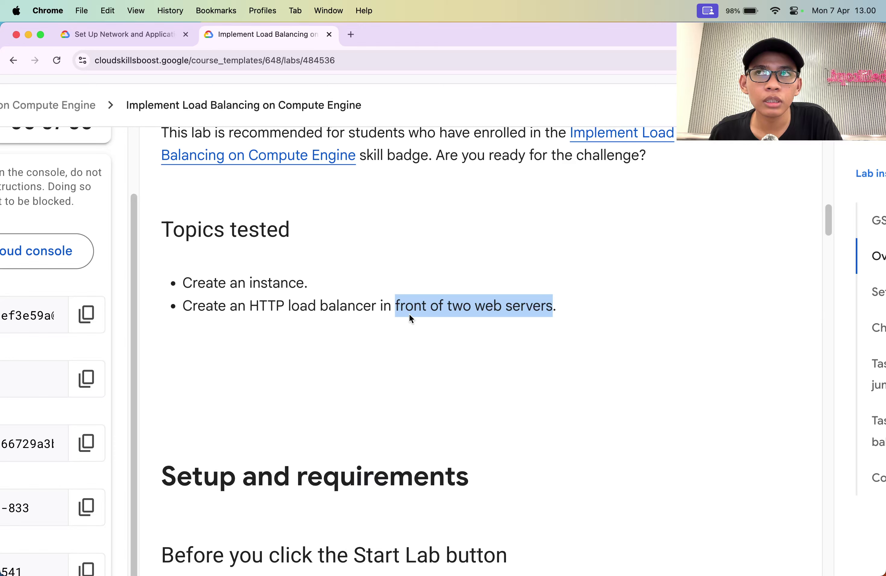
double_click(466, 313)
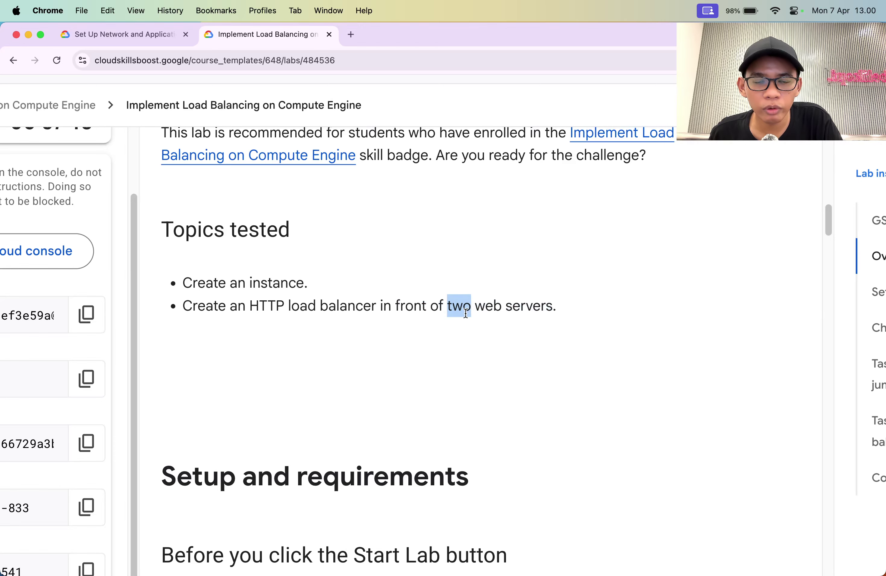
left_click_drag(466, 313, 346, 313)
double_click(516, 313)
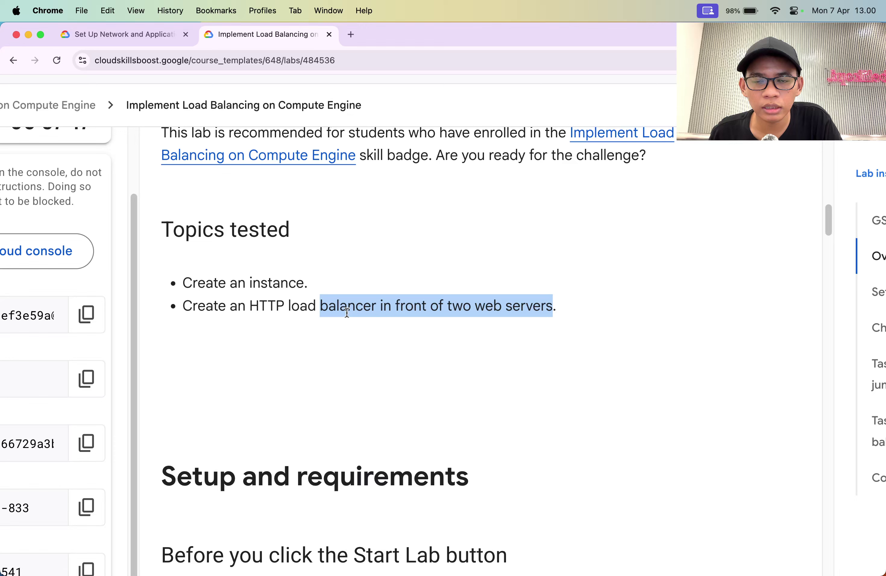
double_click(266, 288)
triple_click(253, 287)
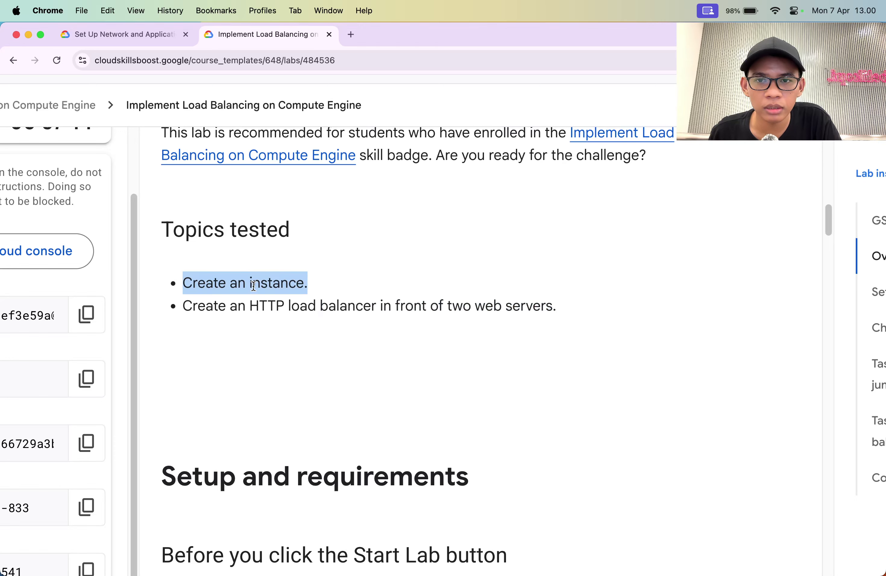
double_click(253, 287)
triple_click(254, 286)
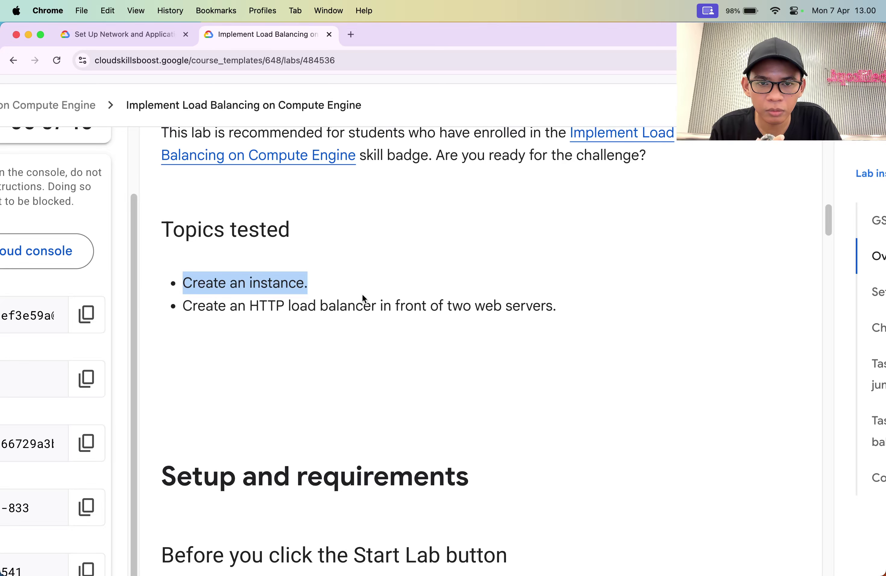
double_click(511, 314)
Look through the challenge scenario's resource standards and the Task 1 requirements for the jumphost instance, with the page zoomed out slightly.
scroll(510, 312, "down", 10)
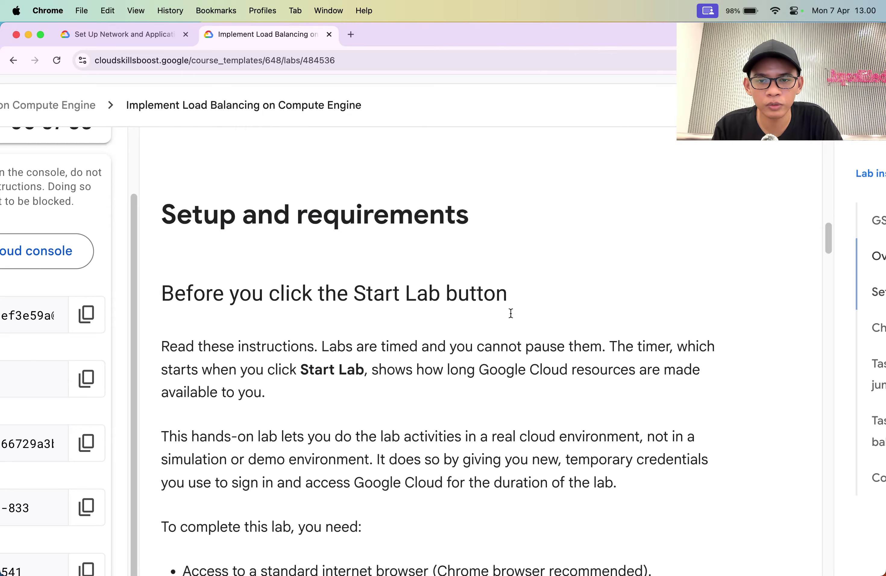
key("super+minus")
scroll(511, 314, "down", 15)
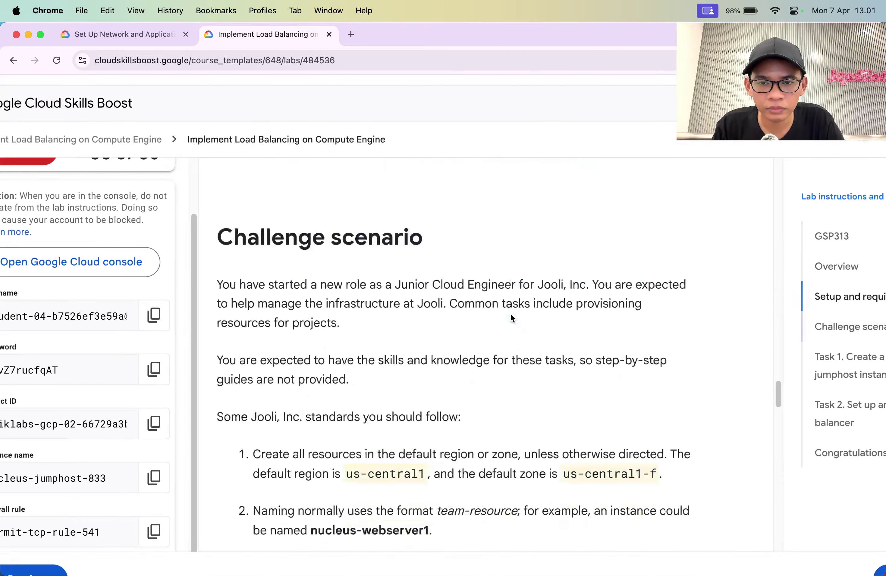
scroll(511, 313, "up", 4)
scroll(411, 265, "down", 4)
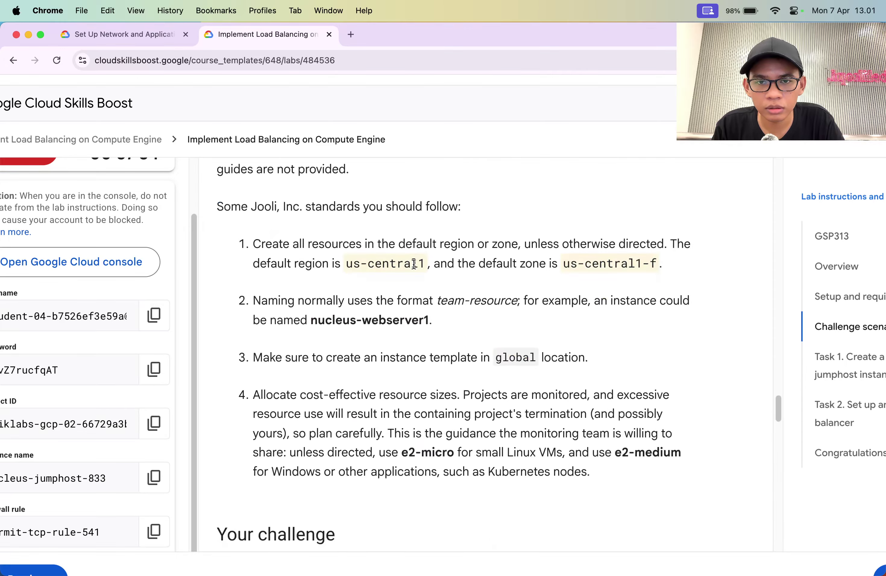
scroll(413, 264, "up", 3)
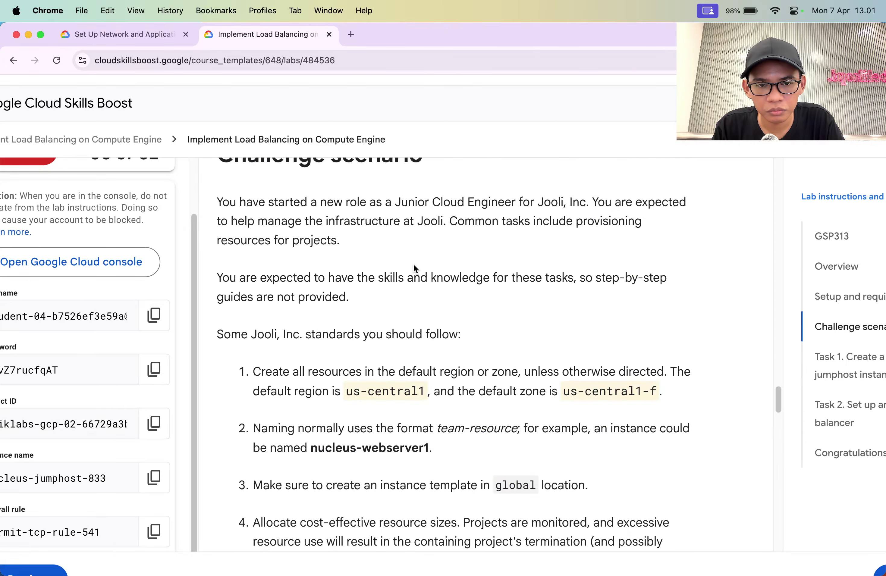
scroll(413, 263, "down", 1)
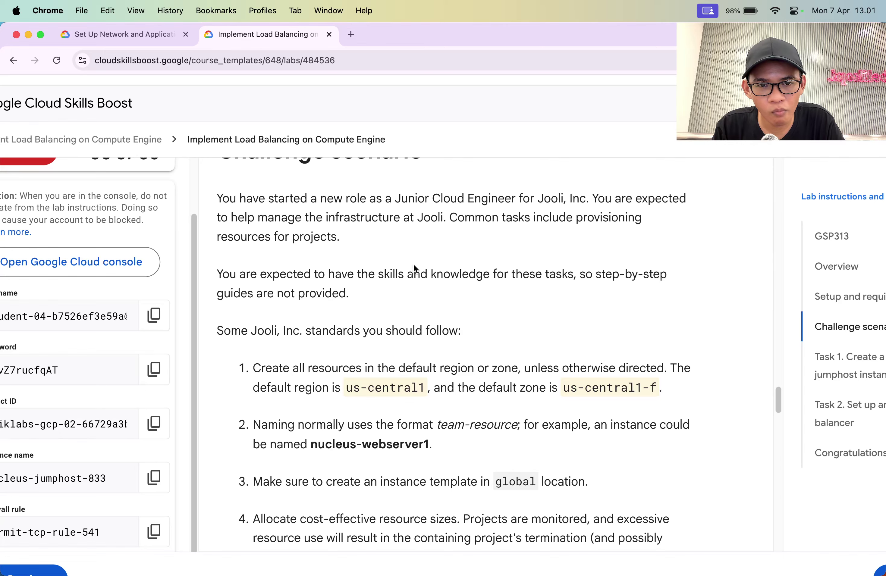
scroll(413, 264, "down", 20)
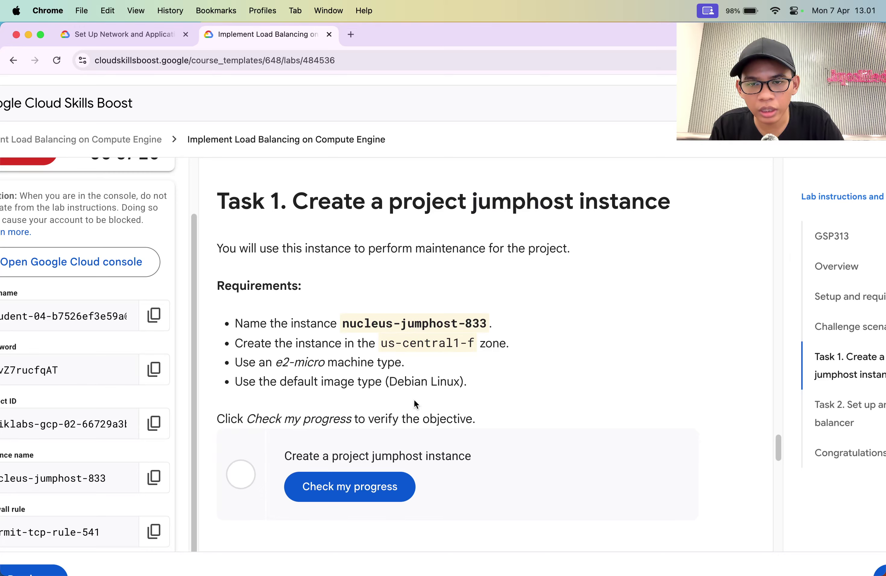
Copy the gcloud config set compute/region command from Task 1 of the Set Up Network and Application lab.
scroll(431, 336, "up", 5)
scroll(431, 335, "down", 5)
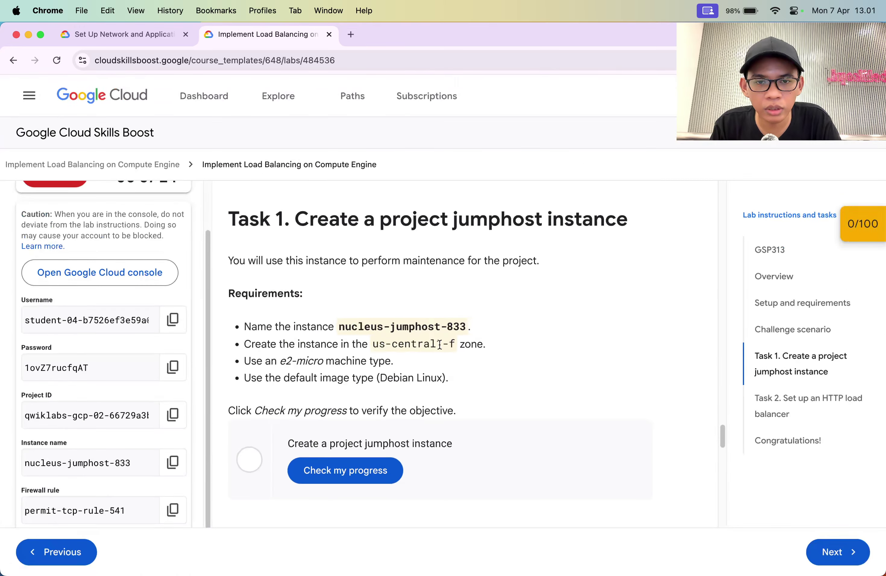
scroll(454, 346, "up", 5)
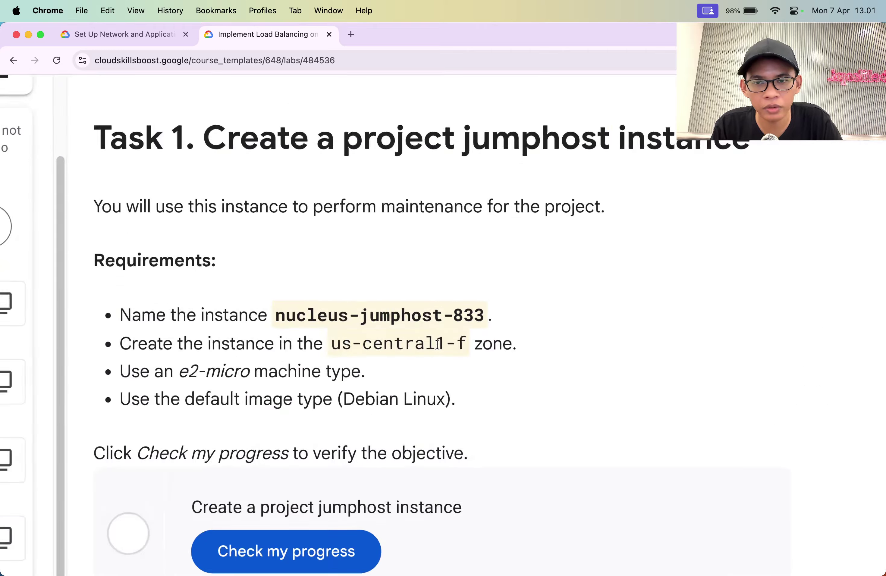
scroll(235, 269, "down", 3)
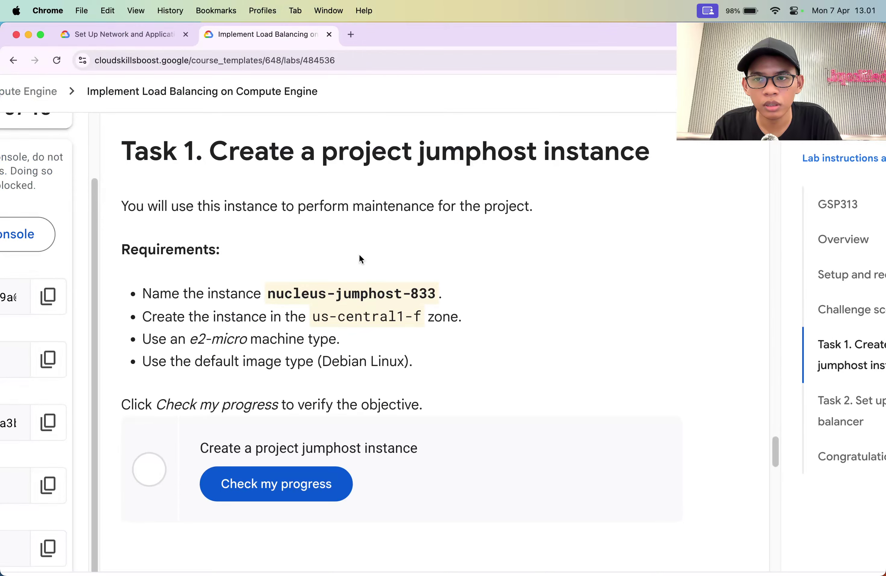
scroll(262, 237, "down", 3)
key("ctrl+shift+Tab")
scroll(461, 325, "up", 10)
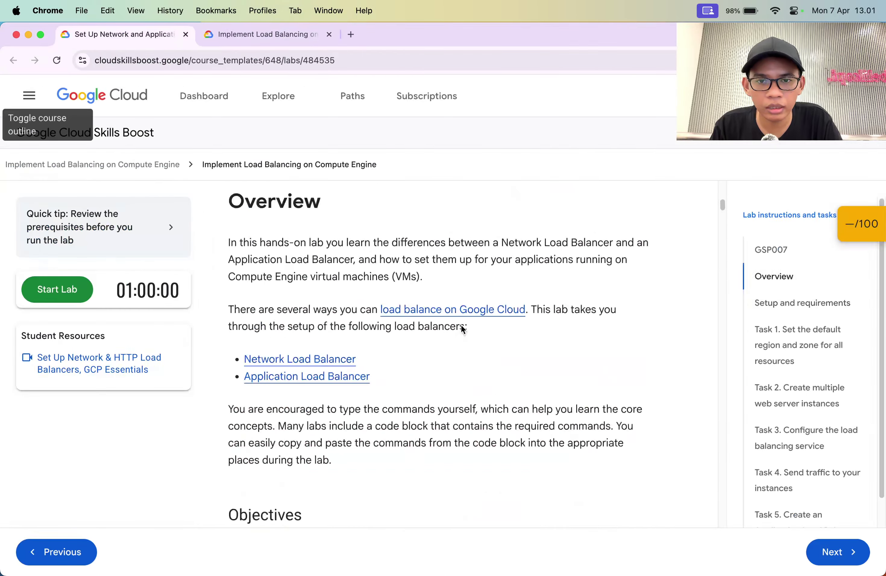
scroll(461, 325, "down", 15)
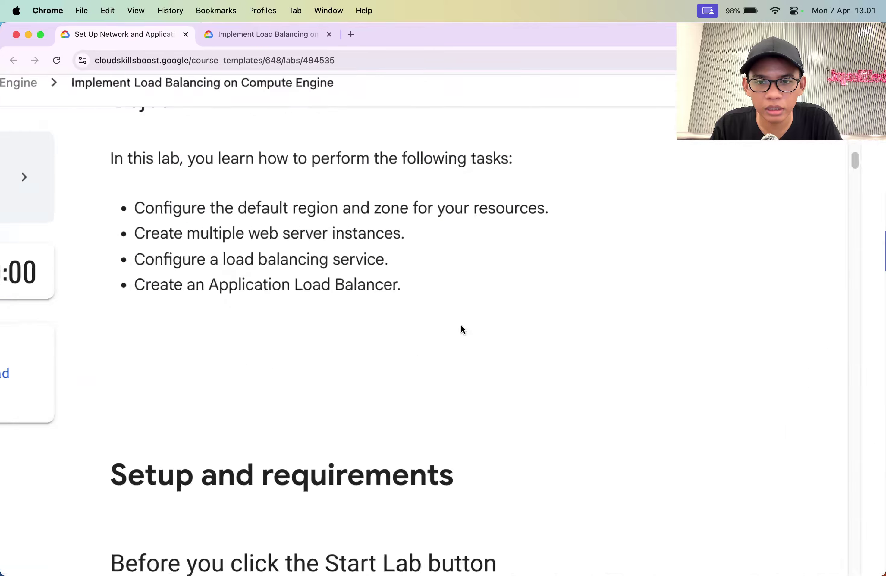
scroll(461, 325, "up", 3)
scroll(460, 326, "down", 20)
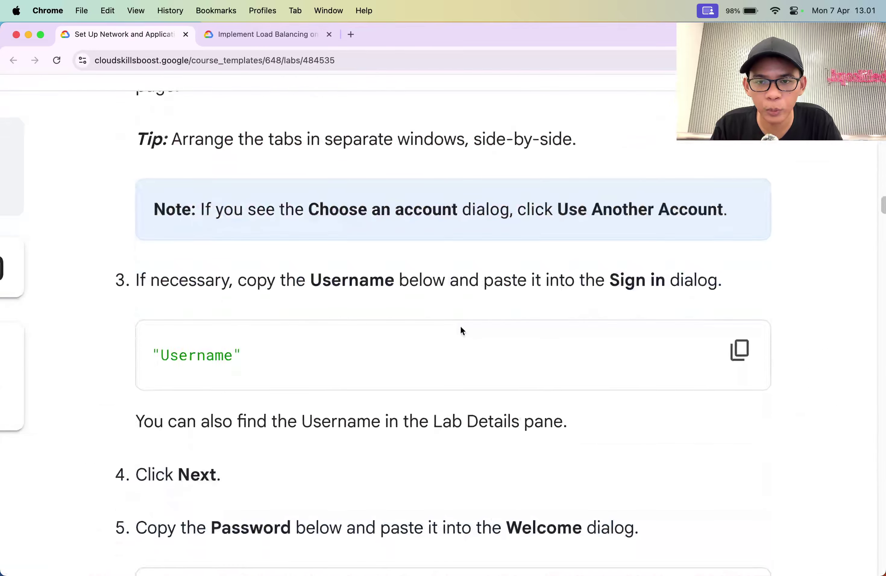
scroll(461, 325, "down", 20)
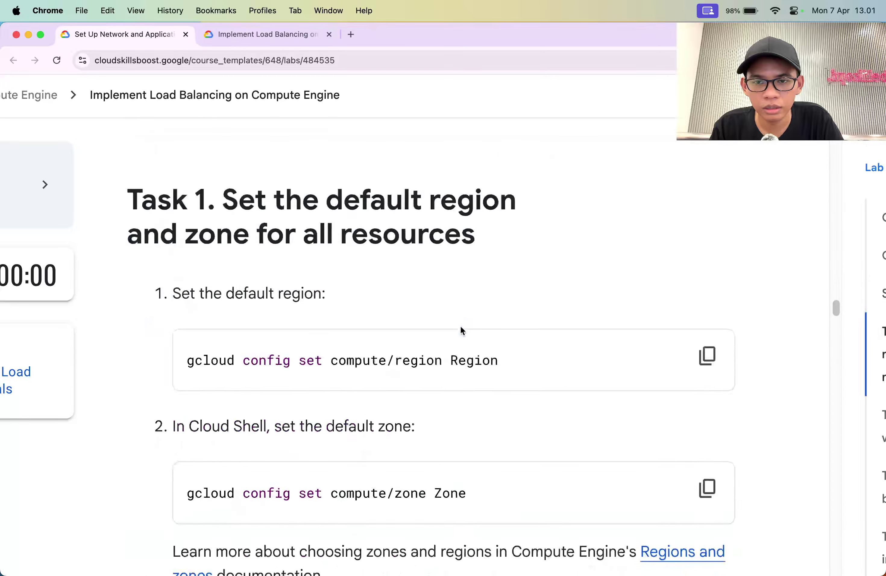
scroll(460, 326, "up", 8)
scroll(460, 326, "up", 4)
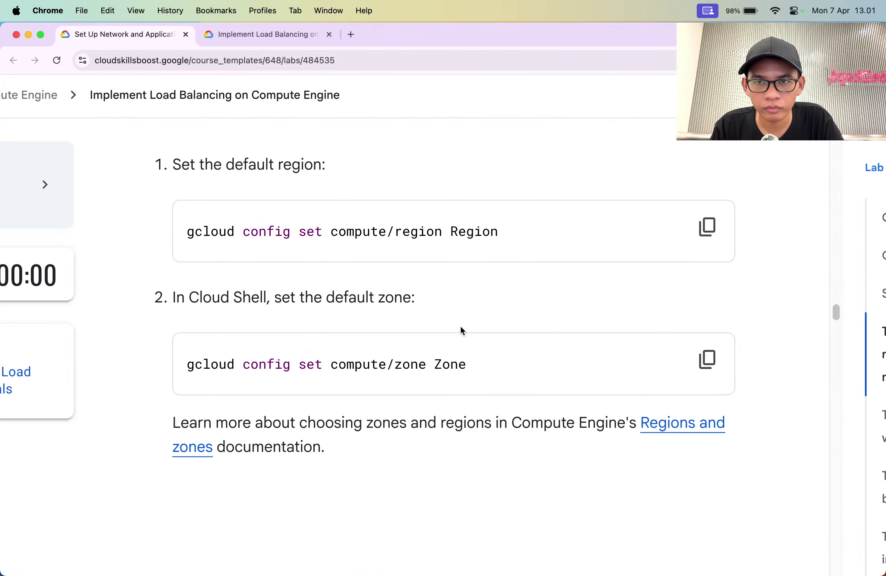
scroll(460, 326, "down", 2)
left_click(721, 245)
key("ctrl+Tab")
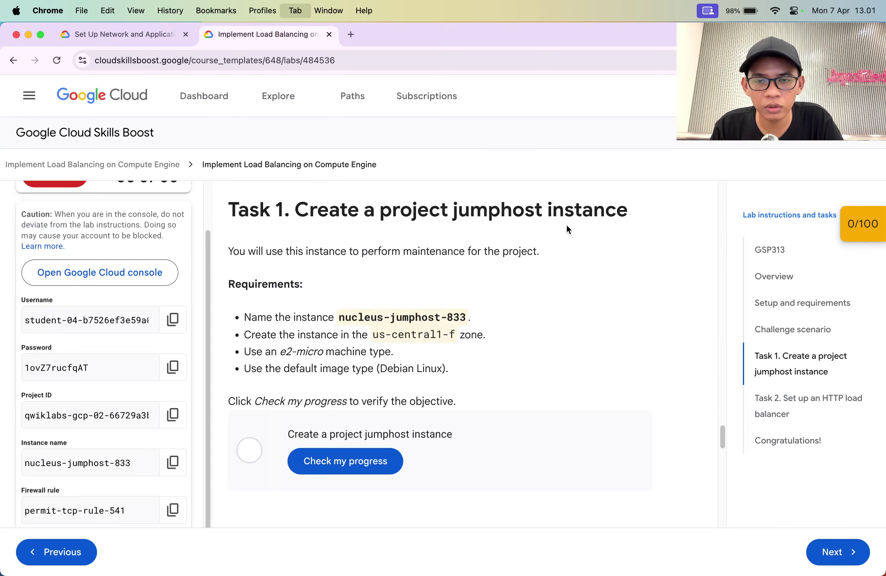
Switch to Cloud Shell in Safari and run the copied command with the region us-central1.
key("super+Tab")
key("super+v")
key("BackSpace")
key("BackSpace")
key("BackSpace")
key("BackSpace")
key("BackSpace")
key("BackSpace")
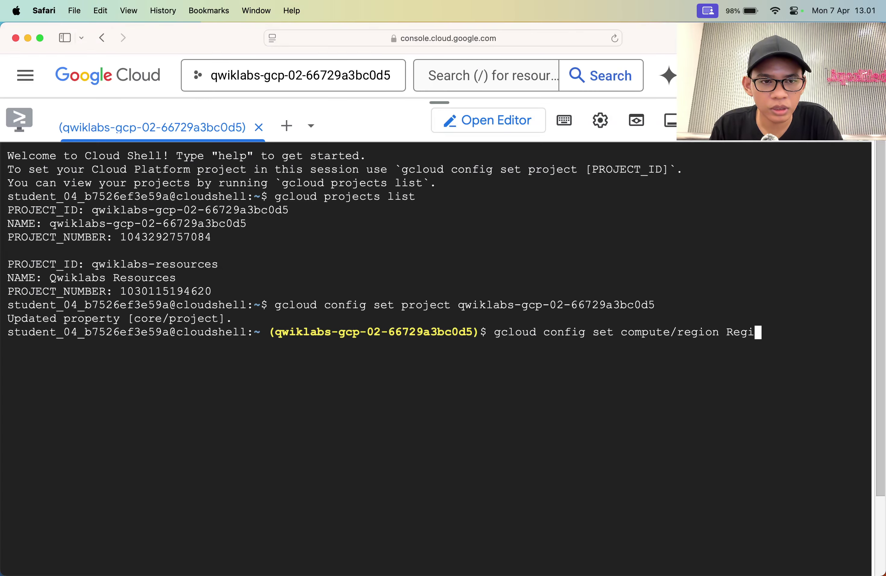
type("us-central1")
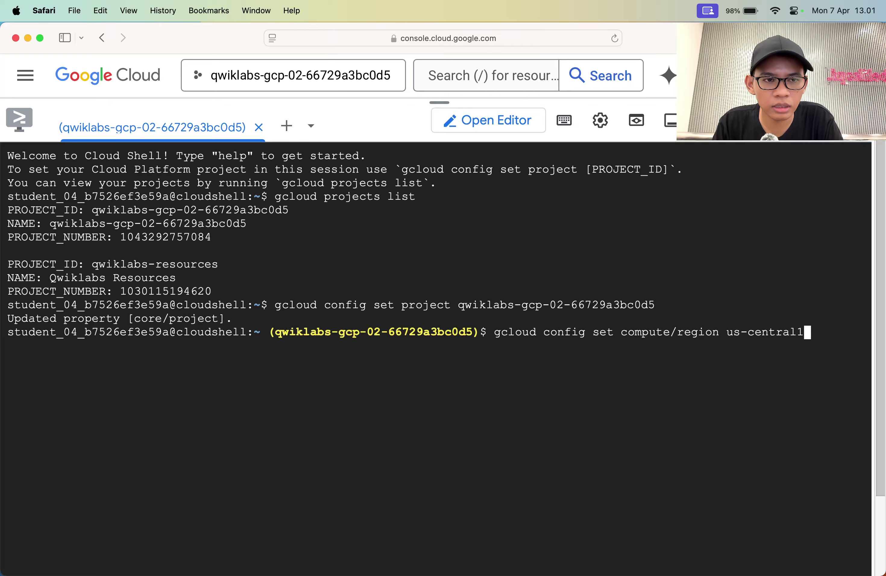
key("super+Tab")
key("super+Tab")
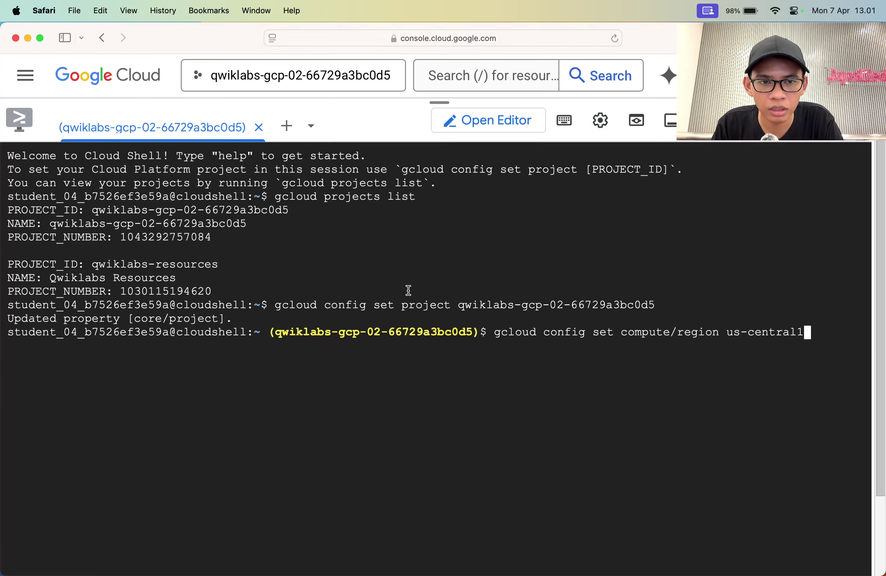
key("Return")
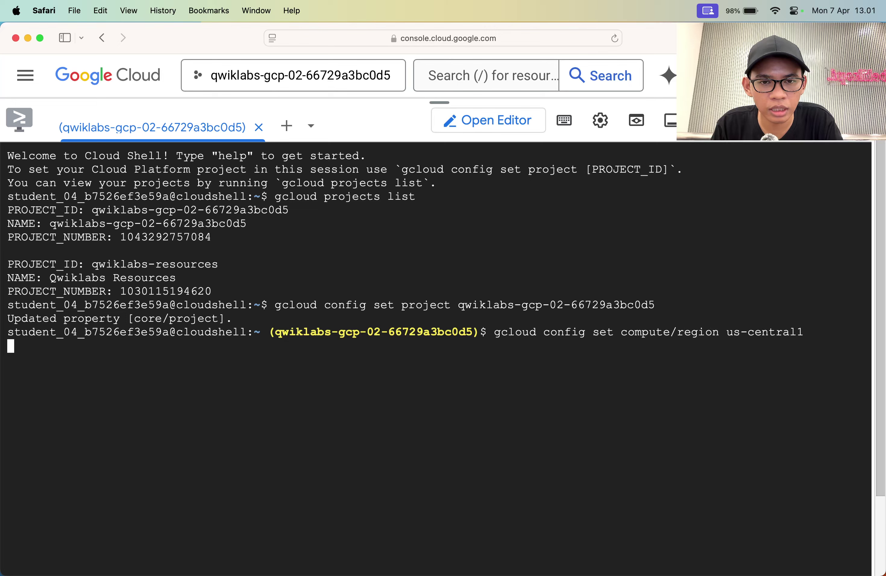
Rework the previous command and run it as gcloud config set compute/zone us-central1-f.
key("Up")
key("Left")
key("Left")
key("Left")
key("Left")
key("Left")
key("Left")
key("Left")
key("Left")
key("Left")
key("Left")
key("Left")
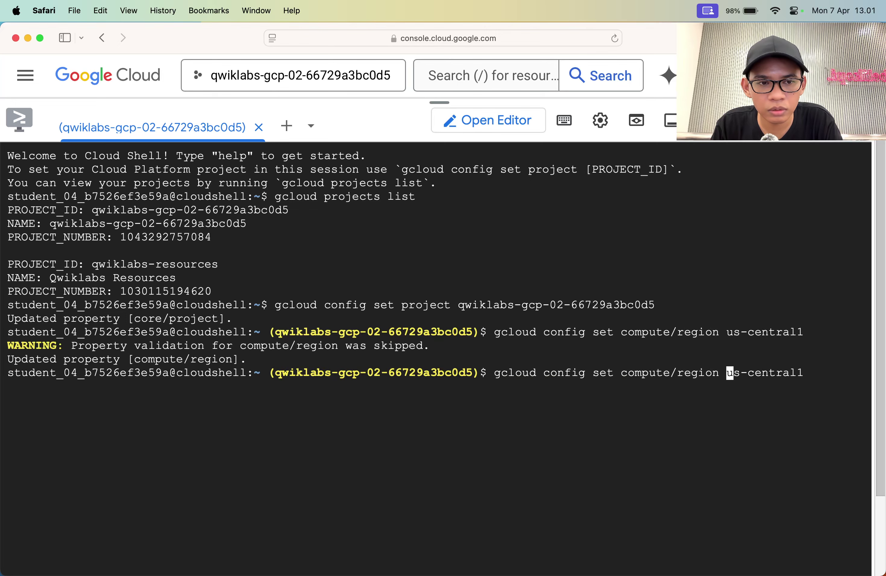
key("Left")
key("BackSpace")
key("BackSpace")
key("BackSpace")
key("BackSpace")
key("BackSpace")
key("BackSpace")
type("z")
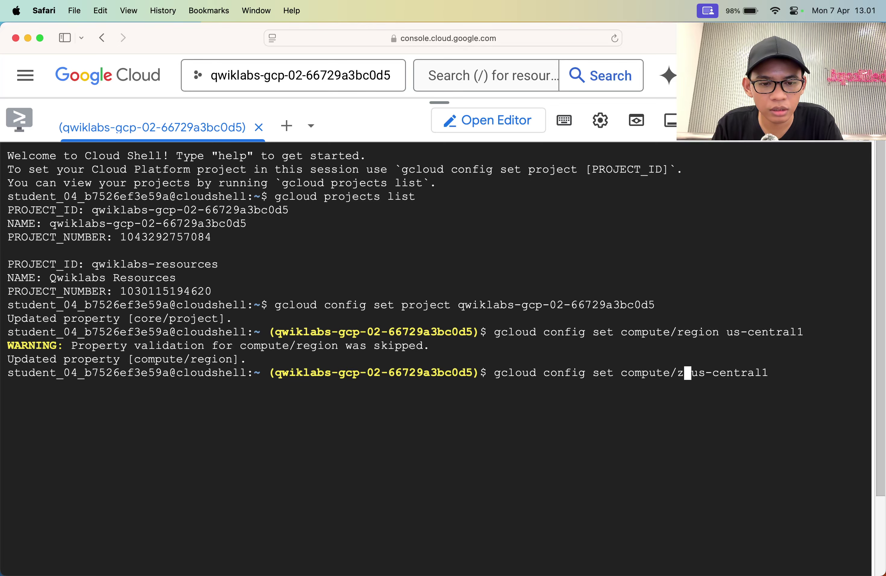
type("one")
key("Right")
key("Right")
key("Right")
key("Right")
key("Right")
key("Right")
key("Right")
key("Right")
key("Right")
key("Right")
key("Right")
key("Right")
type("-f")
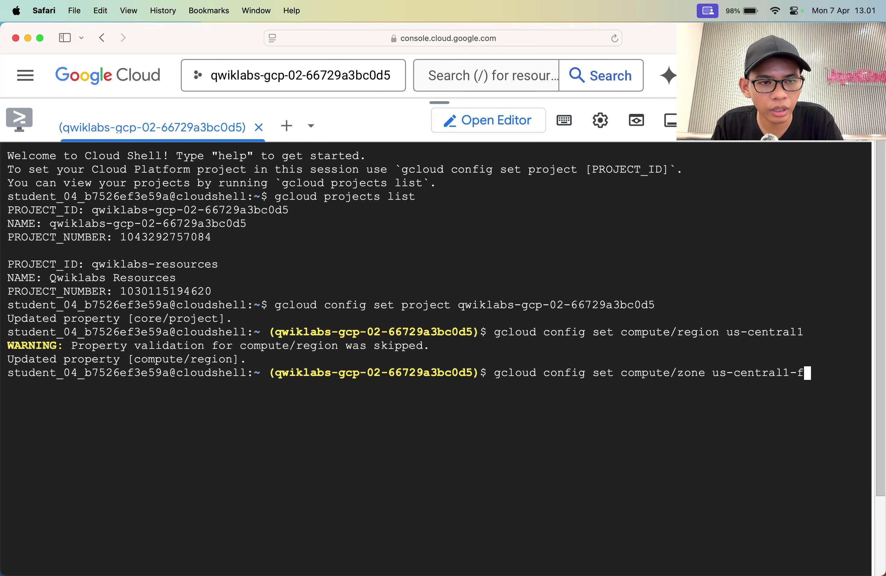
key("Return")
Switch to Chrome and copy the www1 virtual machine creation command from Task 2 of the Set Up Network and Application lab.
key("super+Tab")
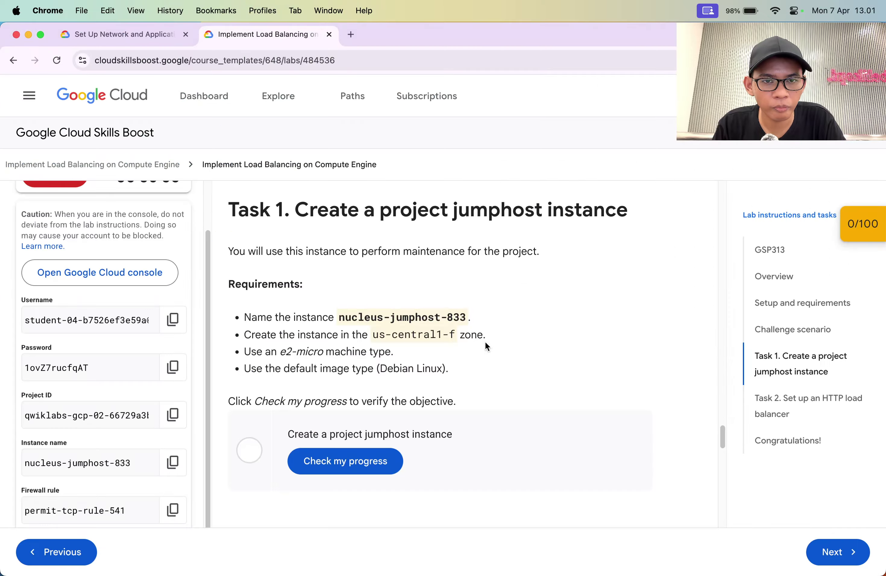
key("super+Tab")
key("super+Tab")
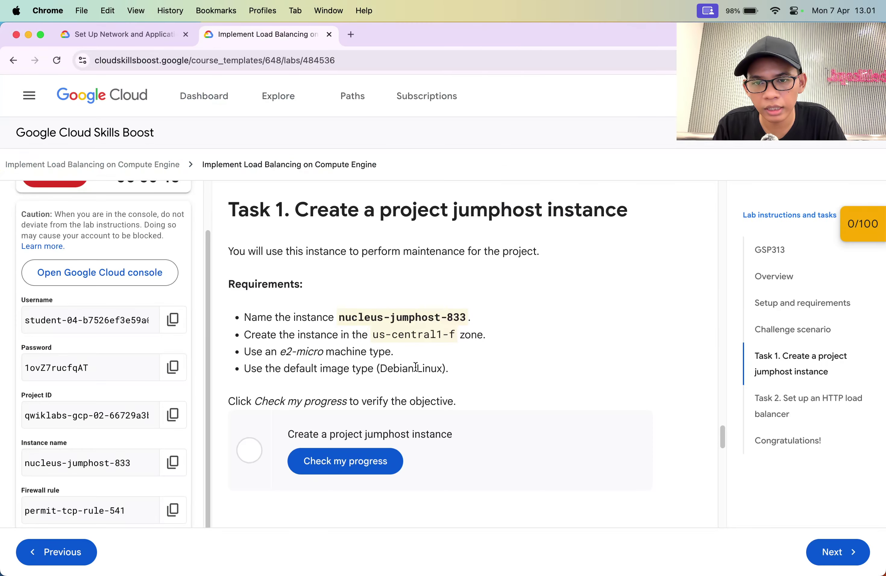
scroll(417, 371, "down", 1)
key("ctrl+shift+Tab")
scroll(429, 362, "down", 10)
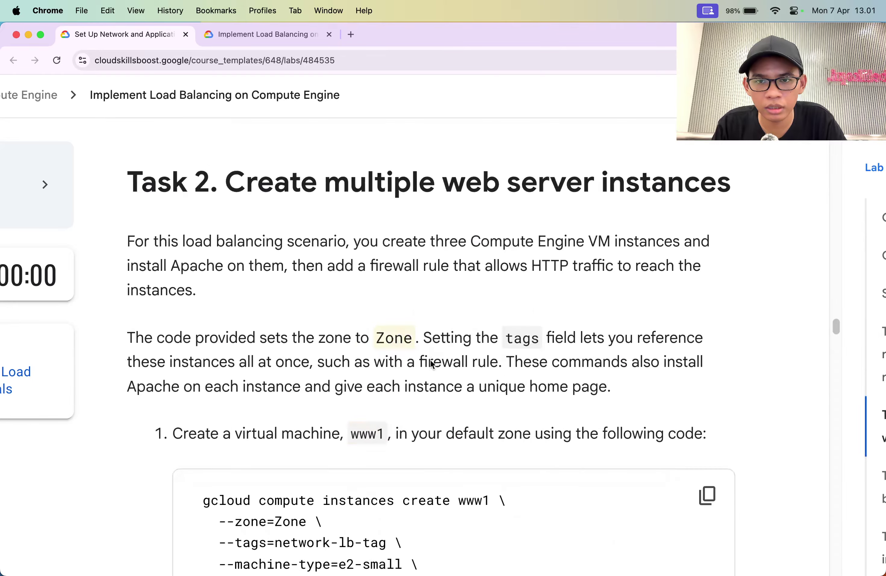
scroll(430, 365, "down", 3)
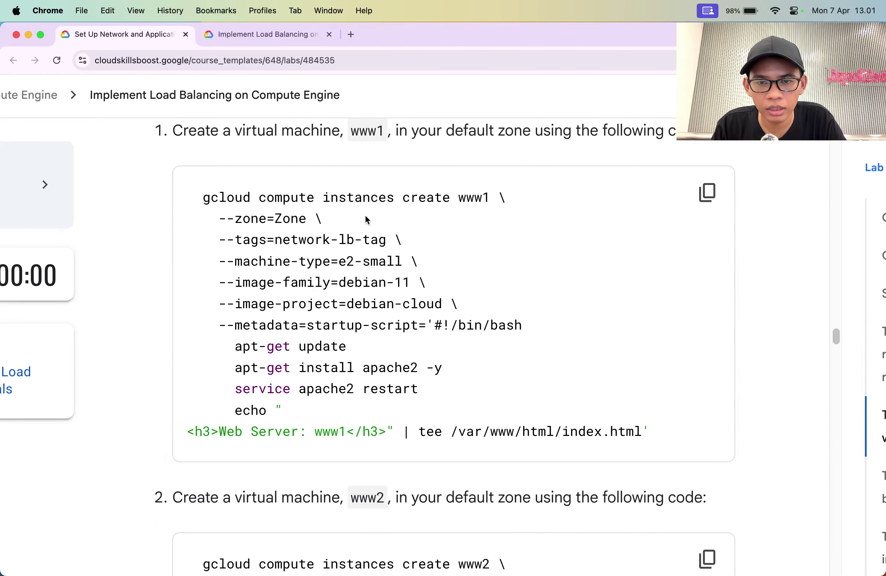
left_click(706, 193)
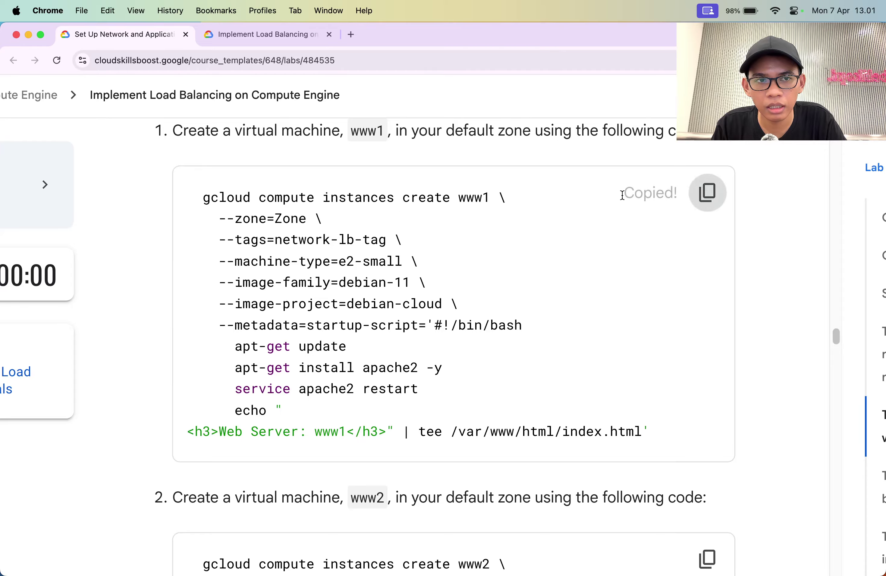
Open Sublime Text and paste the copied www1 creation command into a new file.
right_click(400, 213)
key("F4")
type("sub")
key("Return")
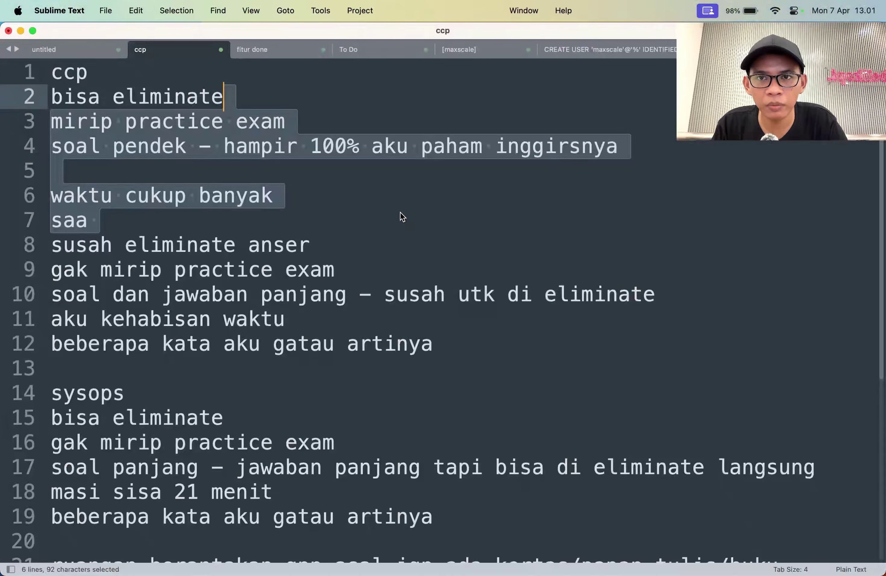
key("super+n")
key("super+v")
Set the new file's syntax highlighting to Bash.
left_click(868, 570)
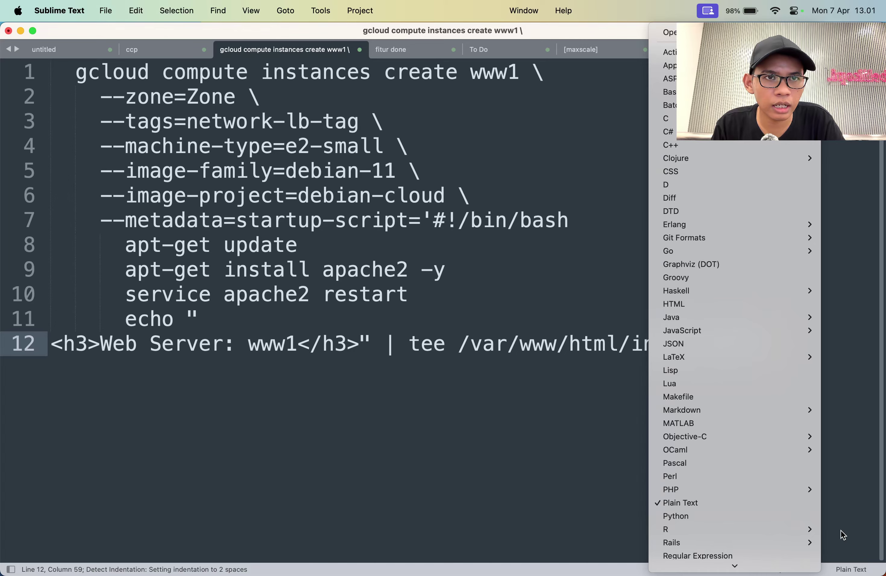
key("c")
key("Down")
key("Down")
key("Up")
key("Up")
key("Up")
key("Up")
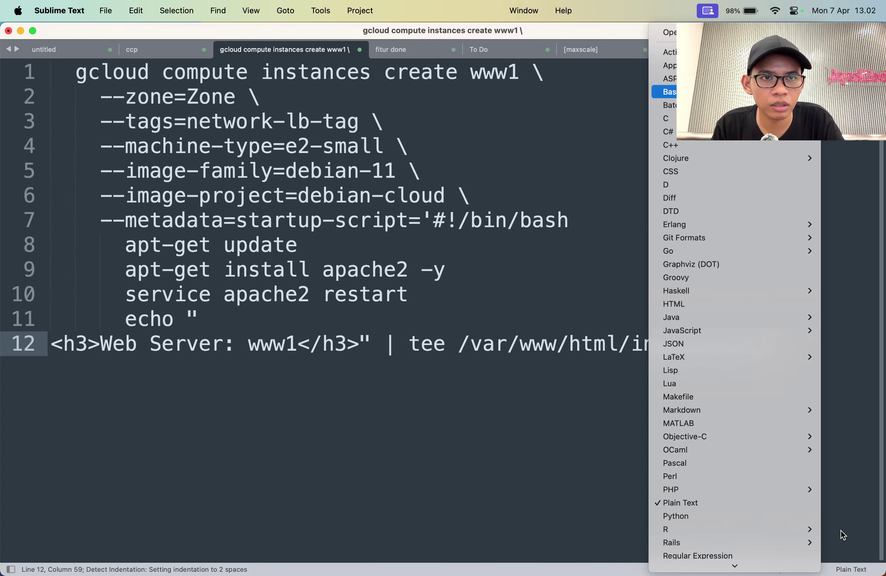
key("Return")
Switch to Chrome and copy the instance name nucleus-jumphost-833 from the challenge lab's Task 1 requirements.
key("super+Tab")
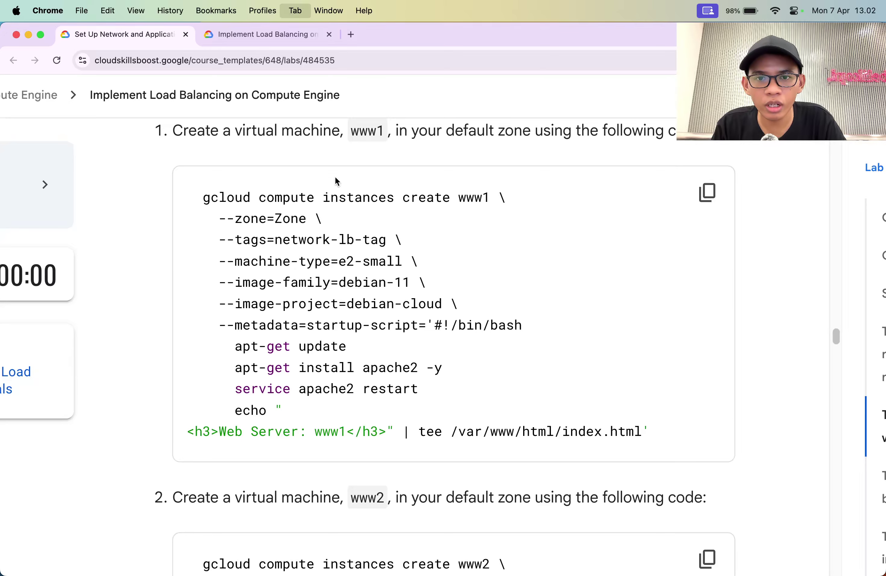
key("ctrl+Tab")
left_click_drag(351, 291, 447, 292)
key("super+c")
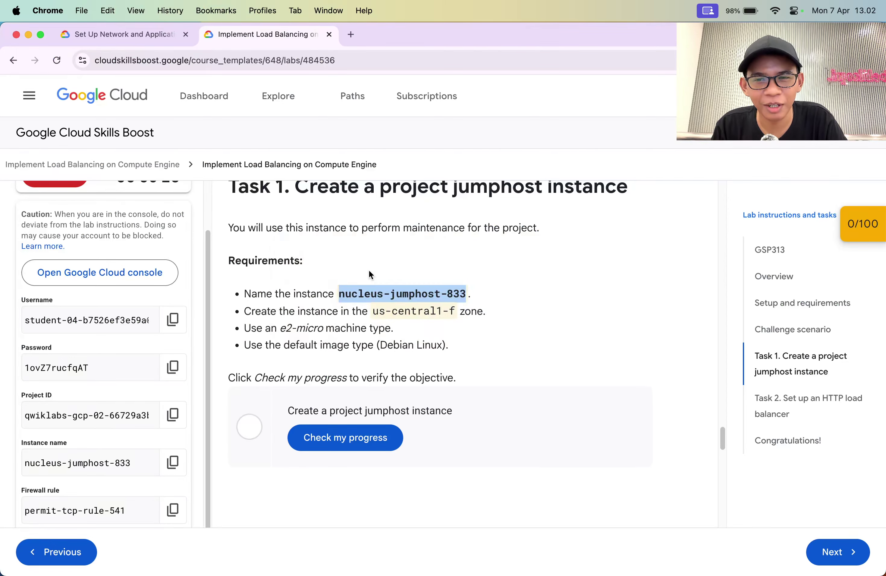
Search Google Images for "jump host" and "jump shot epep" in a new tab, and close that tab.
key("super+t")
type("jump host")
key("Return")
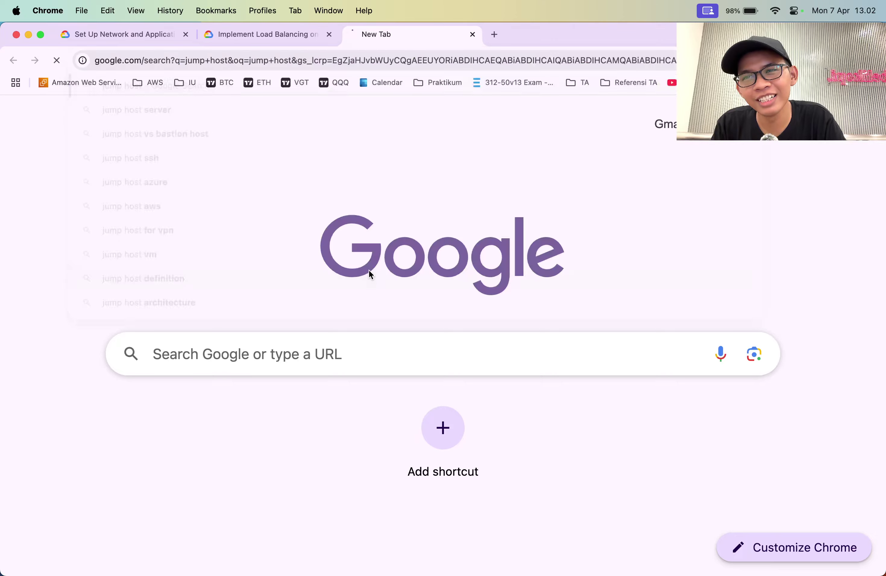
left_click(94, 161)
double_click(198, 112)
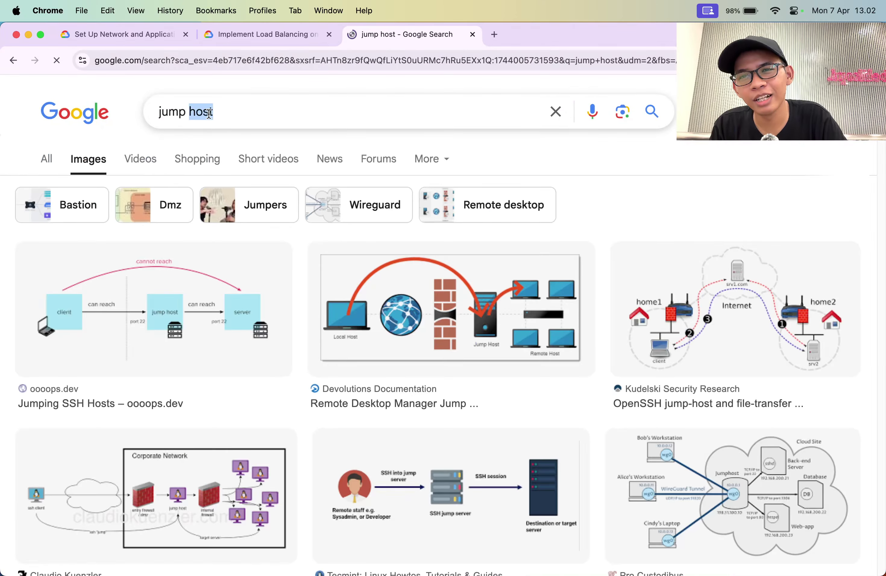
type("shot epep")
key("Return")
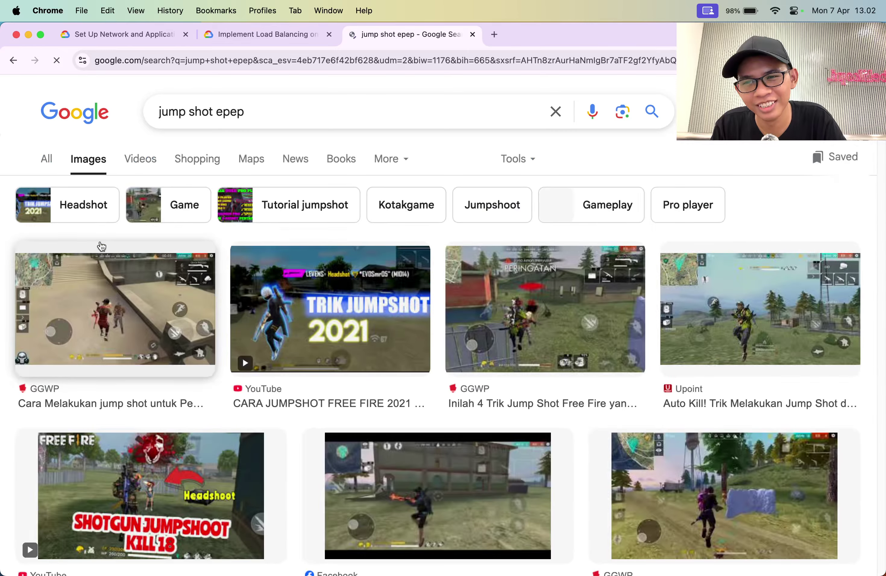
key("super+w")
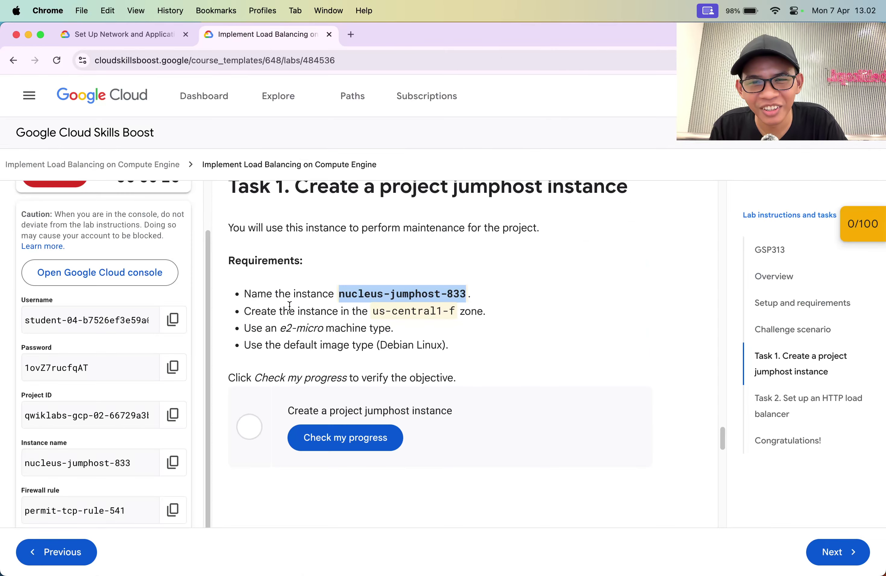
Switch to Sublime Text and replace the instance name www1 in the create command's first line with nucleus-jumphost-833.
key("super+Tab")
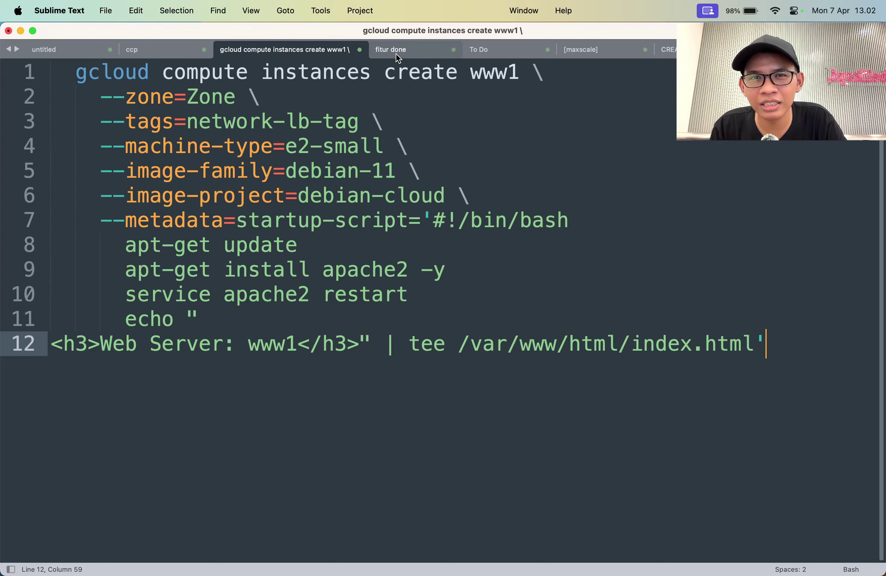
double_click(506, 79)
key("super+v")
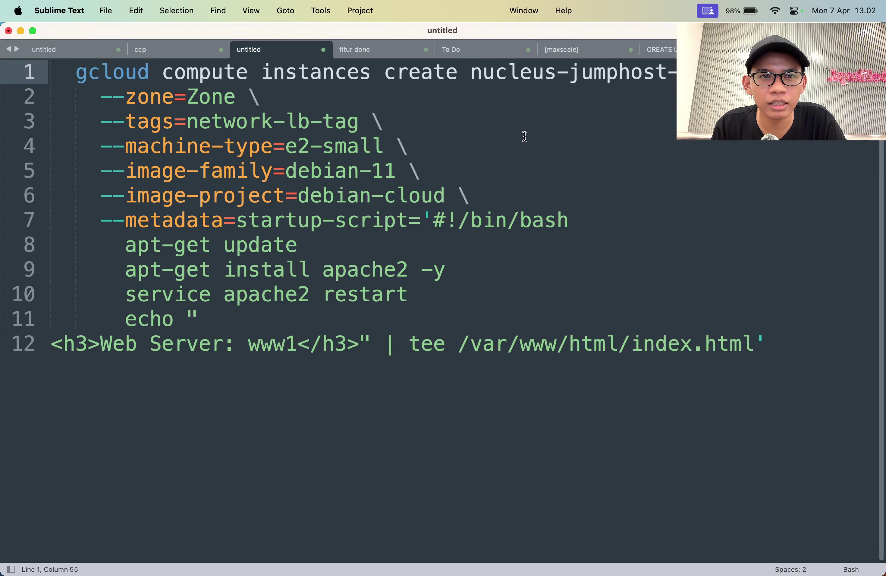
key("super+Tab")
key("super+Tab")
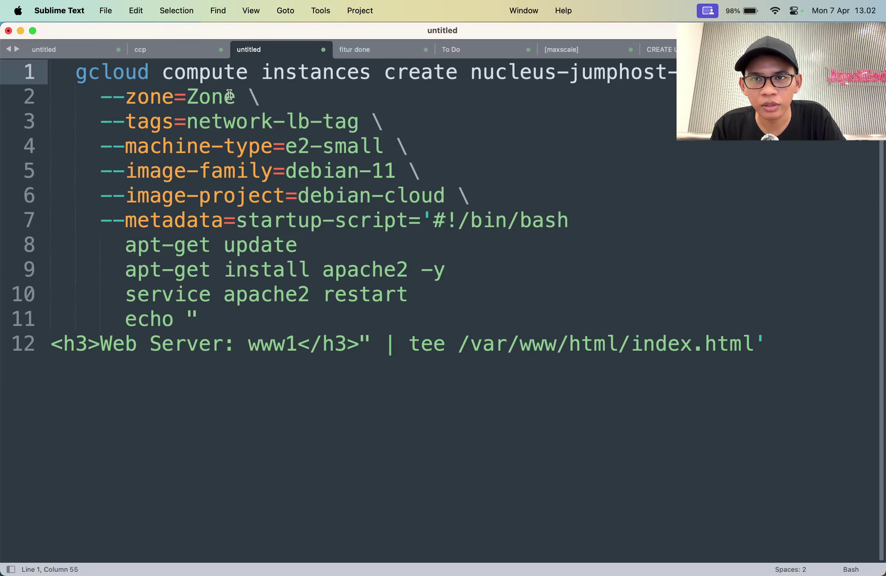
Replace the Zone placeholder in the command with us-central1-f, copying it from the Task 1 requirements and completing the missing letter.
double_click(216, 96)
key("super+Tab")
left_click_drag(374, 312, 444, 312)
key("super+c")
key("super+Tab")
key("super+v")
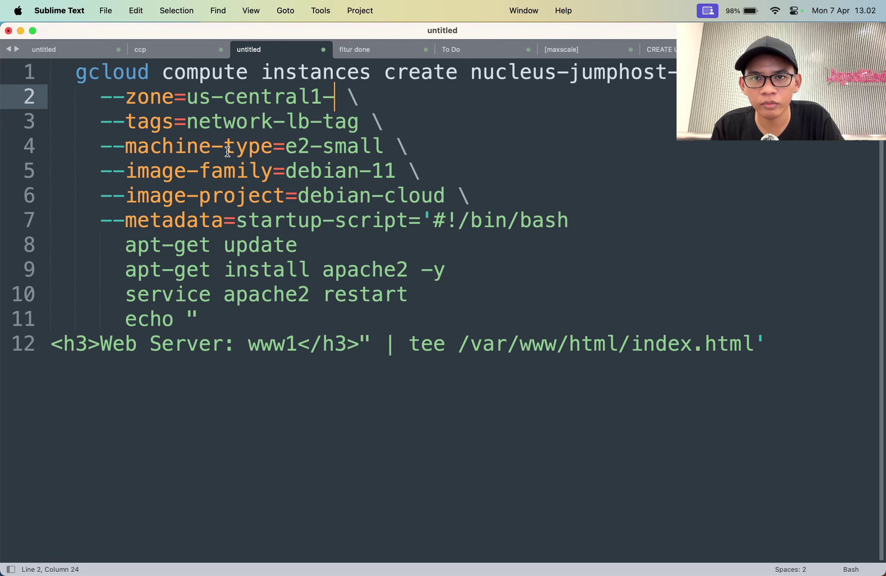
type("f")
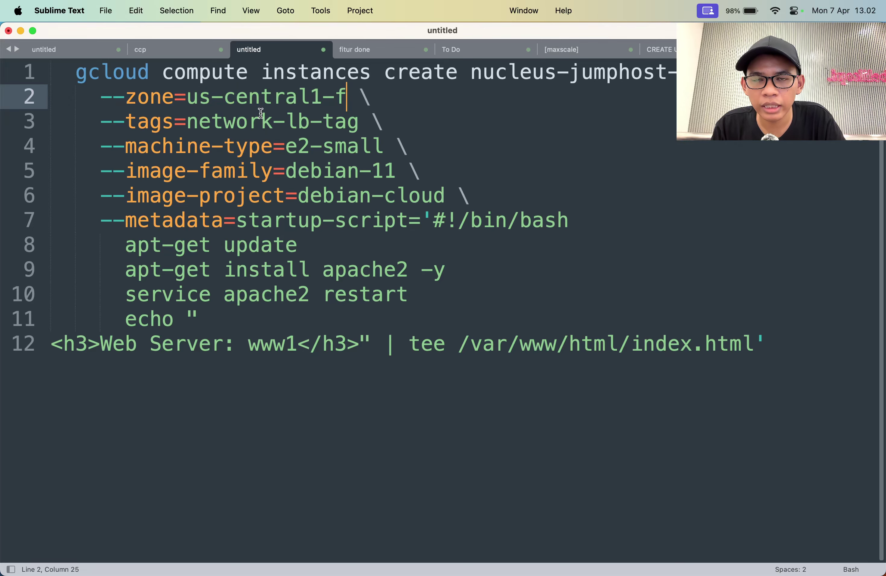
Replace the machine type e2-small in the create command with e2-micro, copied from the Task 1 requirements in Chrome.
key("super+Tab")
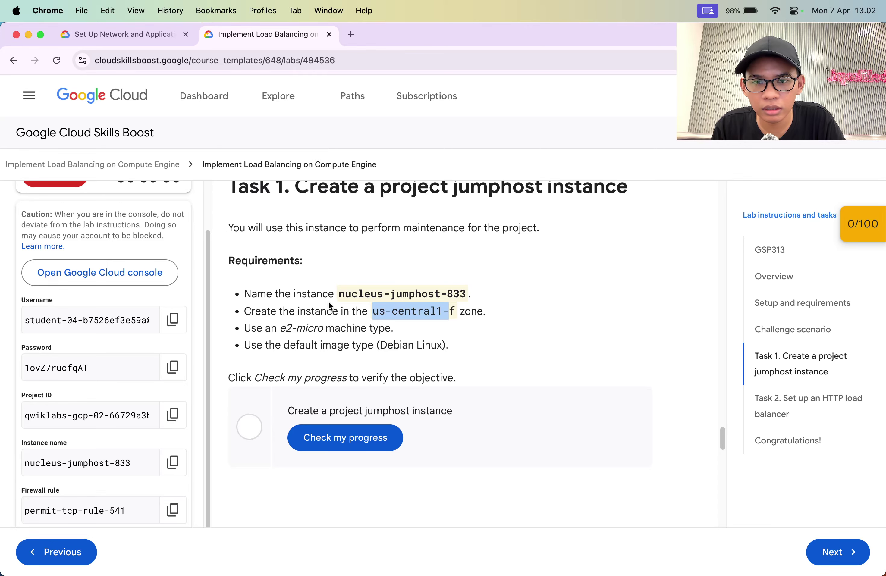
left_click_drag(281, 329, 323, 329)
key("super+c")
key("super+Tab")
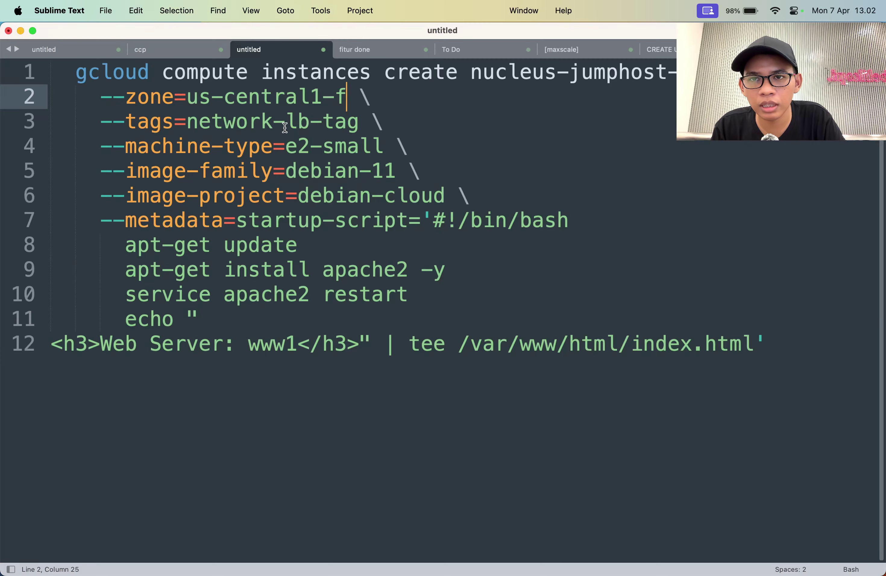
left_click(292, 147)
double_click(293, 147)
key("super+v")
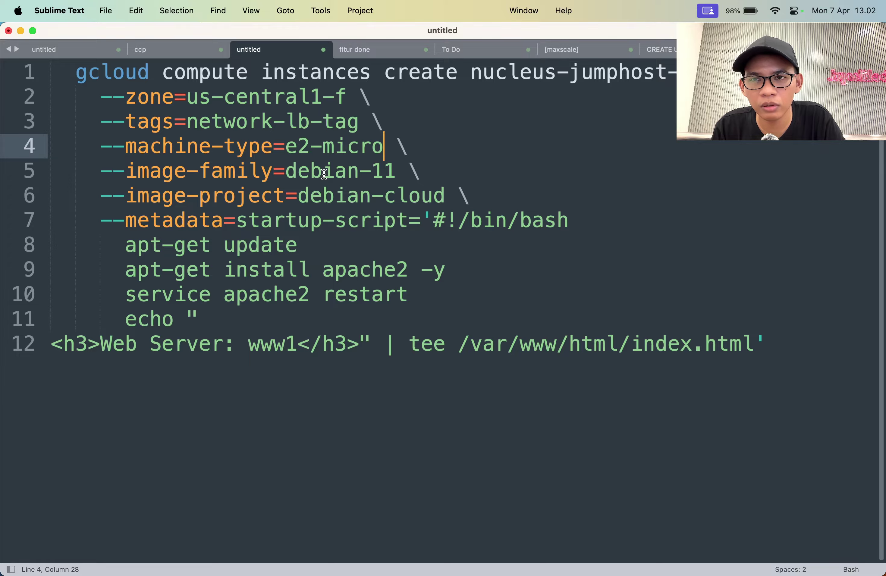
Delete the startup-script metadata block and the trailing backslash so the command ends at --image-project=debian-cloud.
key("super+Tab")
key("super+Tab")
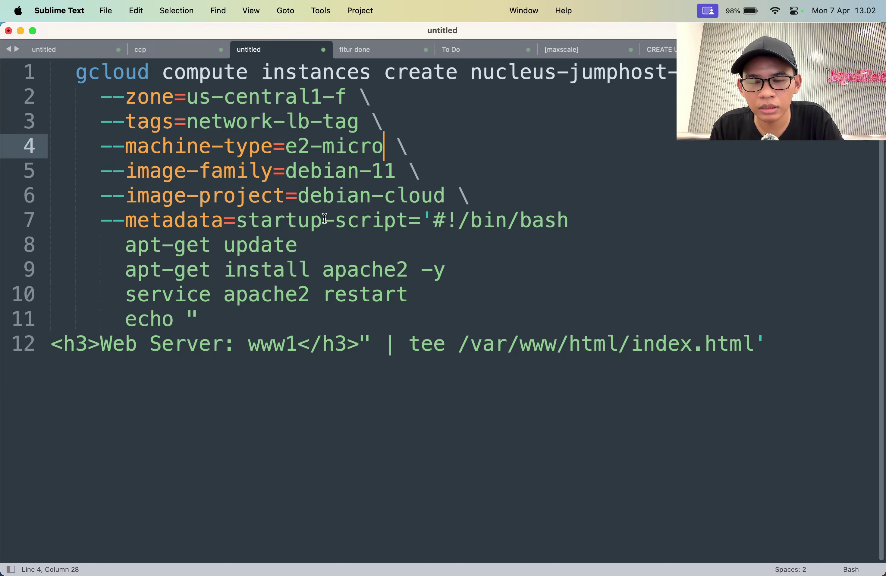
triple_click(224, 222)
key("super+Tab")
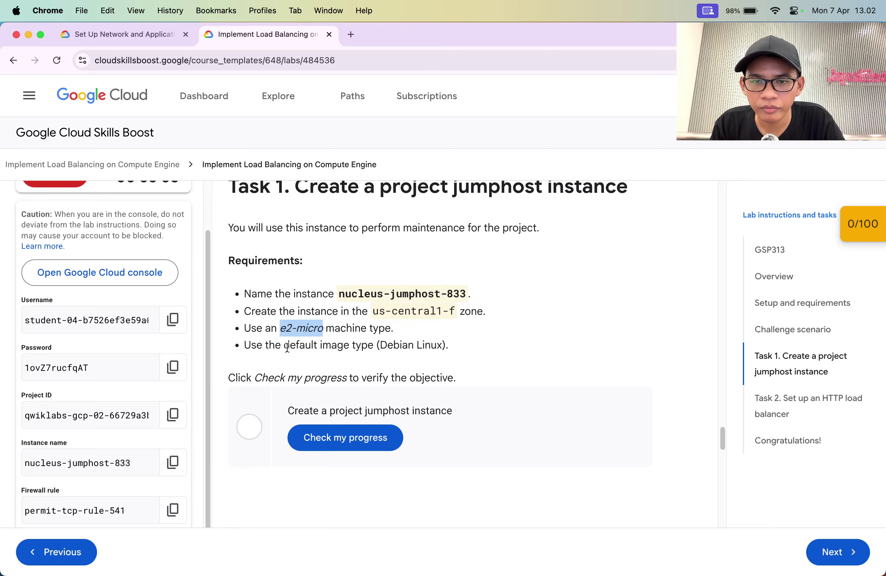
scroll(287, 347, "down", 1)
key("super+Tab")
triple_click(186, 219)
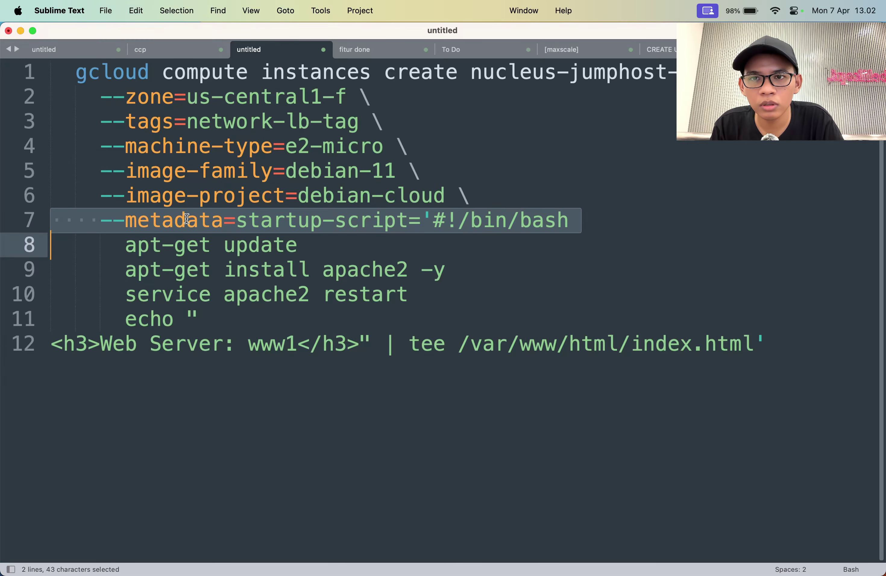
left_click_drag(187, 219, 276, 318)
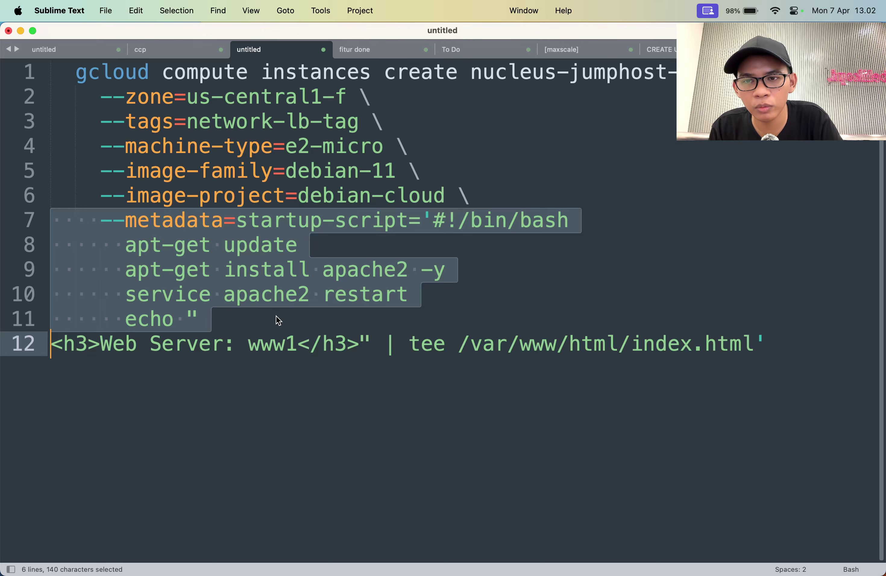
left_click(288, 374)
triple_click(184, 220)
left_click_drag(184, 220, 297, 461)
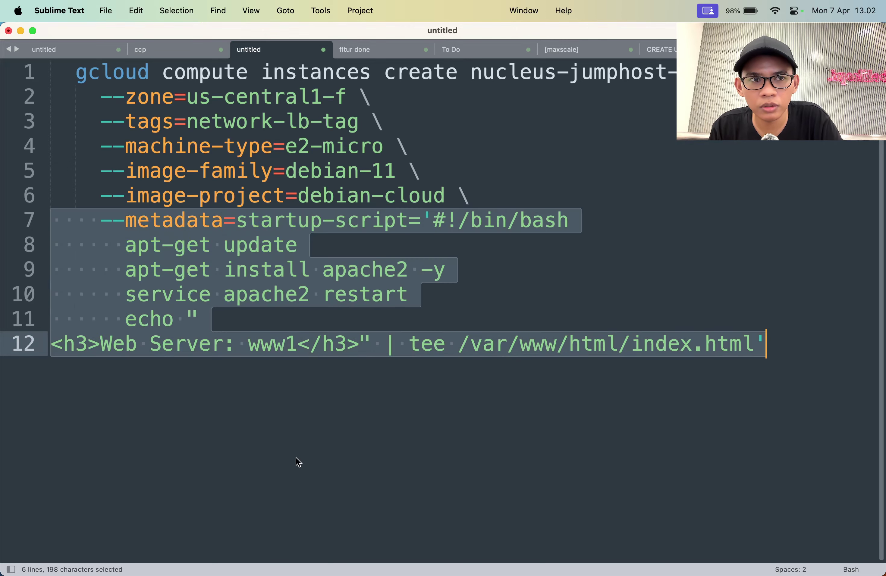
key("BackSpace")
key("BackSpace")
key("BackSpace")
key("BackSpace")
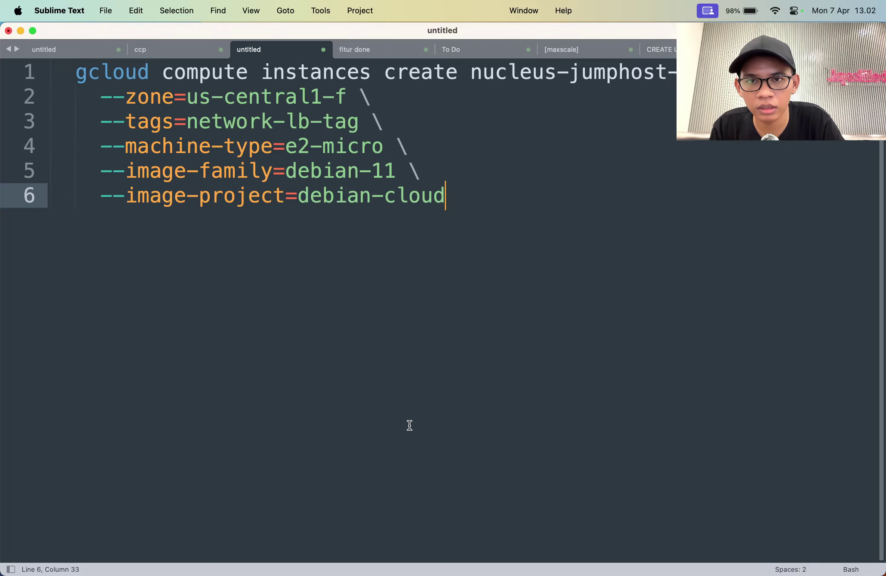
Copy the whole create command, run it in Cloud Shell in Safari, and interrupt it while it is running.
key("super+Tab")
scroll(413, 424, "down", 1)
key("super+Tab")
key("super+a")
key("super+c")
key("super+Tab")
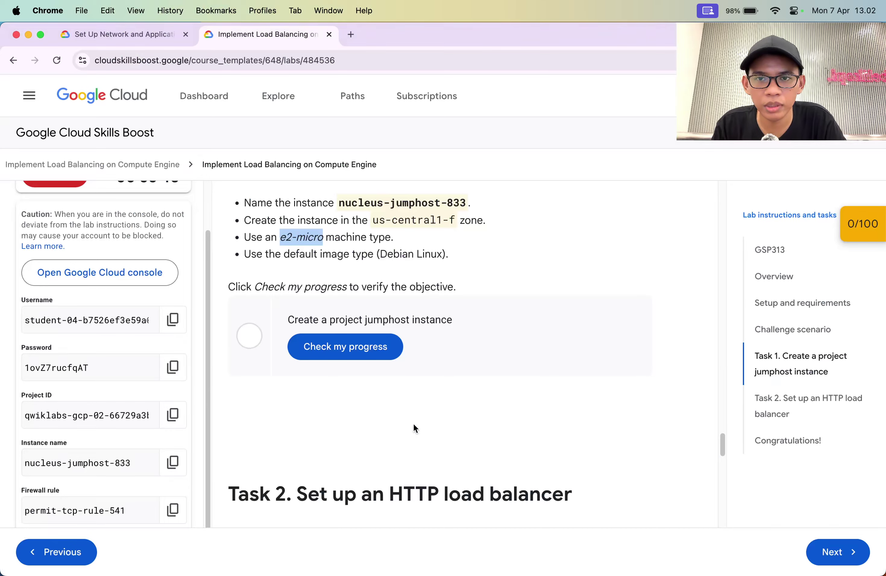
key("super+Tab")
key("super+Tab")
key("super+Tab")
key("super+Tab")
key("super+v")
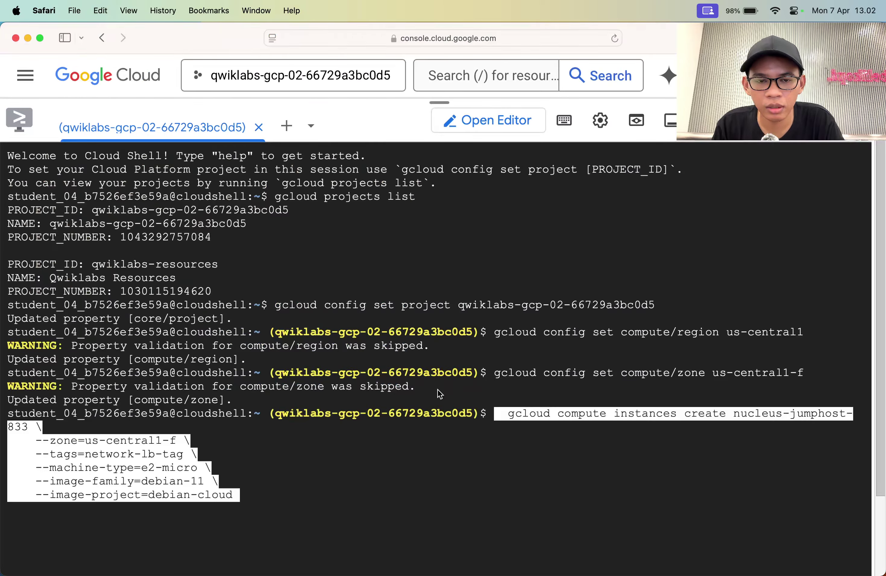
key("Return")
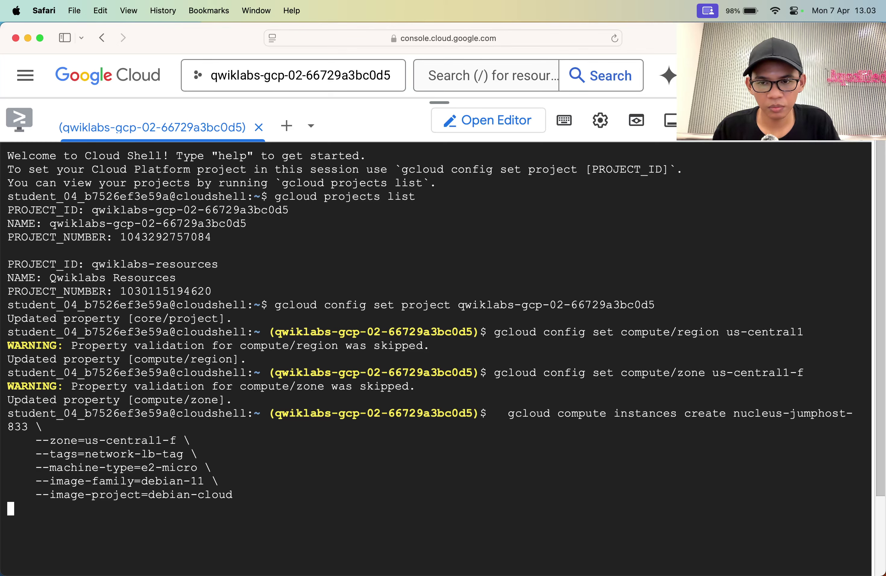
key("ctrl+c")
key("Up")
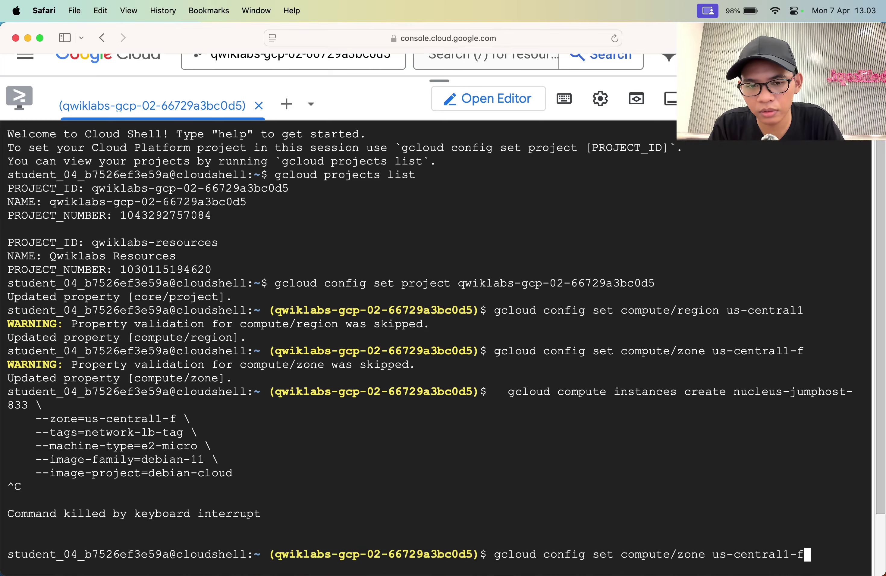
Switch to Sublime Text, remove the --tags=network-lb-tag line from the create command, and copy the whole command.
key("super+Tab")
key("super+Tab")
key("super+Tab")
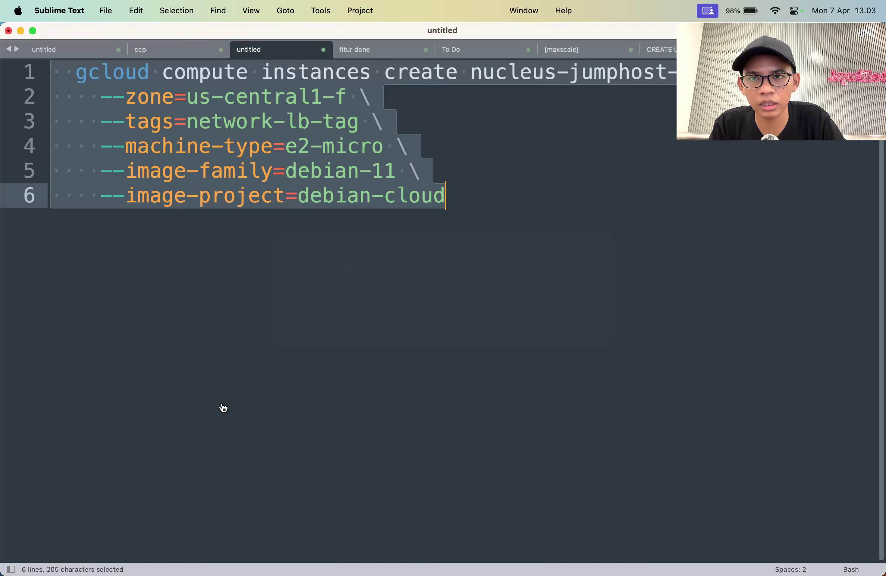
triple_click(250, 117)
key("BackSpace")
key("super+a")
key("super+c")
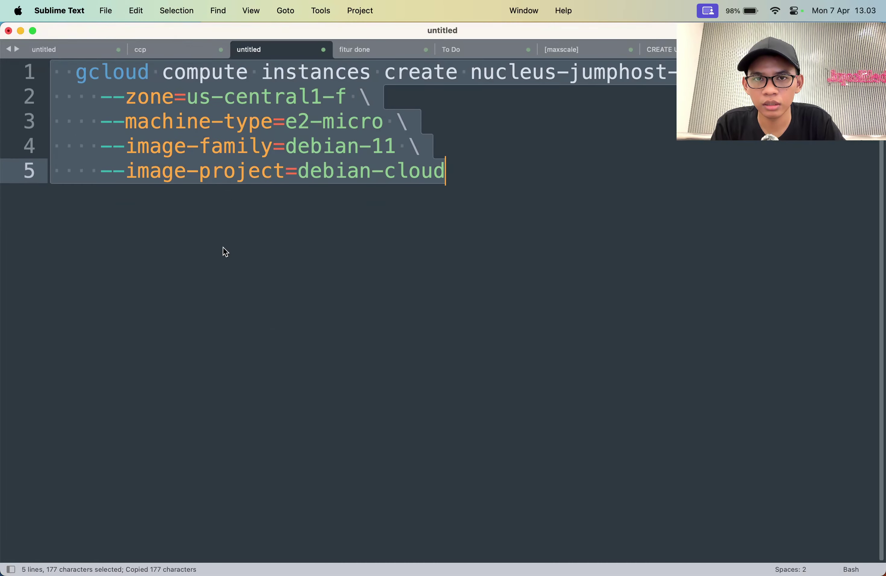
Switch to Safari and try to create nucleus-jumphost-833 in Cloud Shell using the command without the tags option.
key("super+Tab")
key("super+Tab")
key("super+Tab")
key("ctrl+c")
key("super+v")
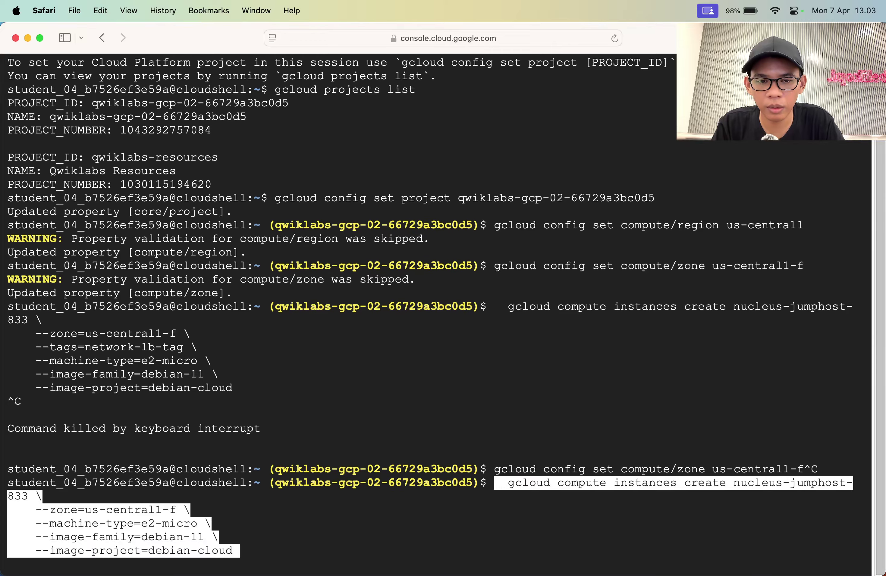
key("Return")
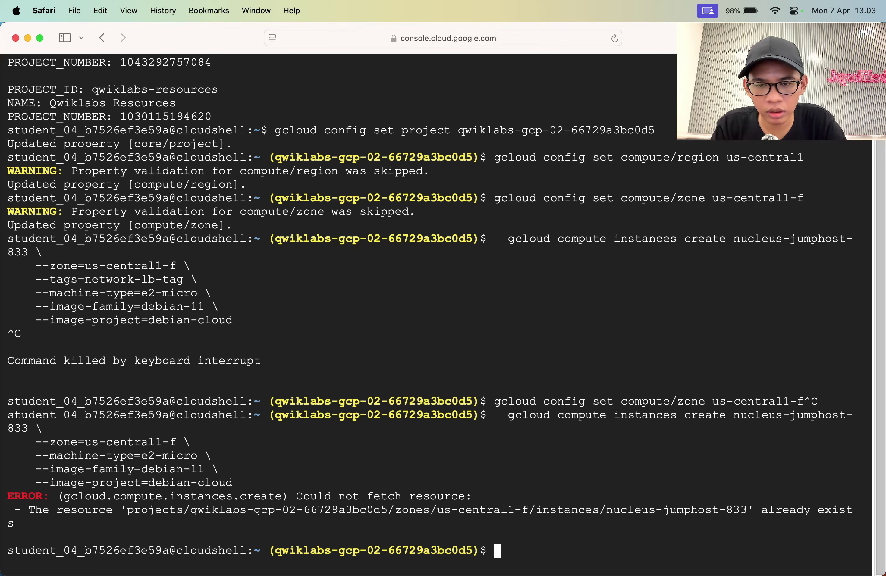
key("Up")
key("Up")
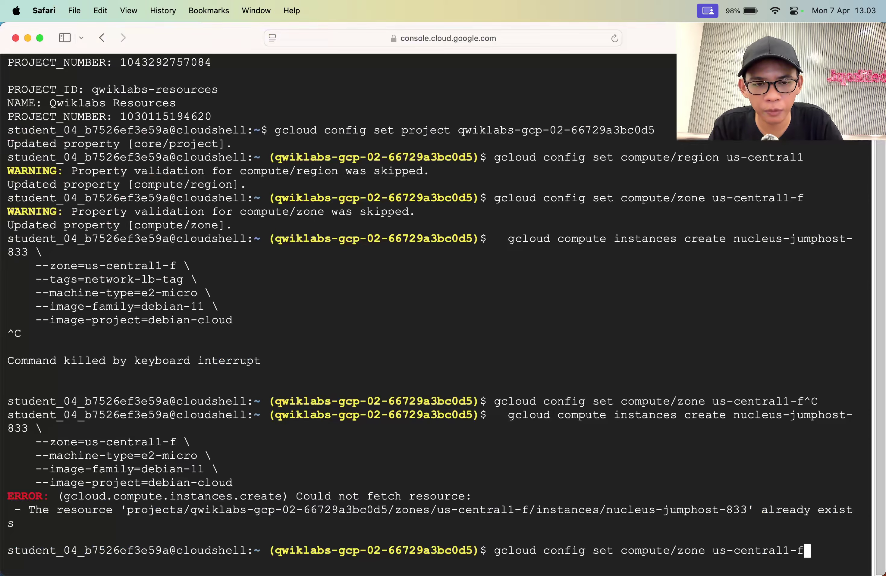
key("BackSpace")
key("BackSpace")
key("BackSpace")
key("BackSpace")
key("BackSpace")
key("BackSpace")
key("BackSpace")
key("BackSpace")
key("BackSpace")
key("BackSpace")
key("BackSpace")
key("BackSpace")
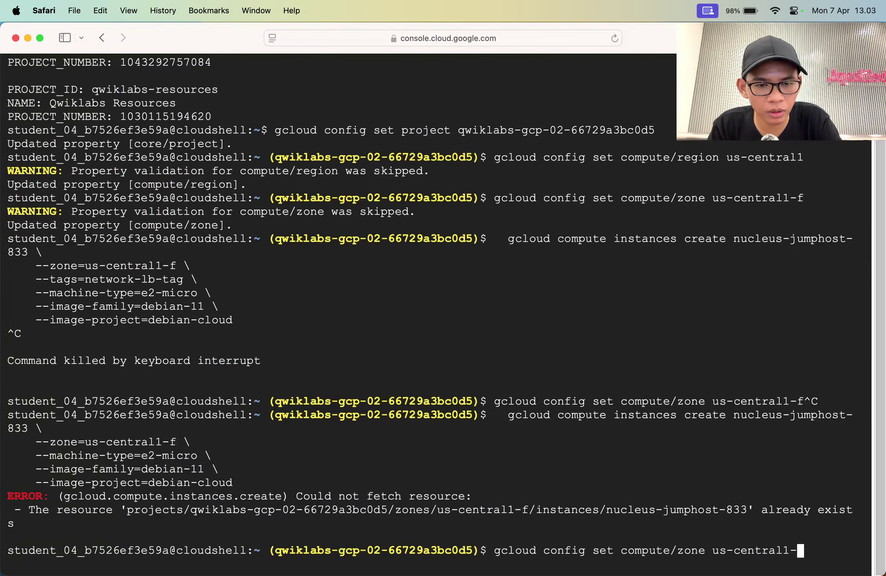
key("Up")
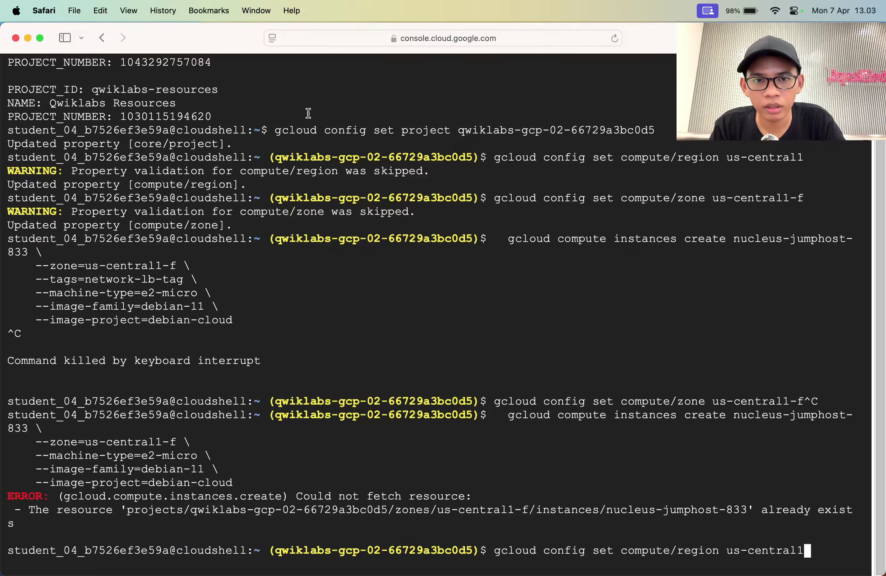
Copy "gcloud compute instances" from Sublime Text and run gcloud compute instances list in Cloud Shell to check the jumphost instance.
key("super+Tab")
left_click_drag(137, 75, 370, 75)
key("super+c")
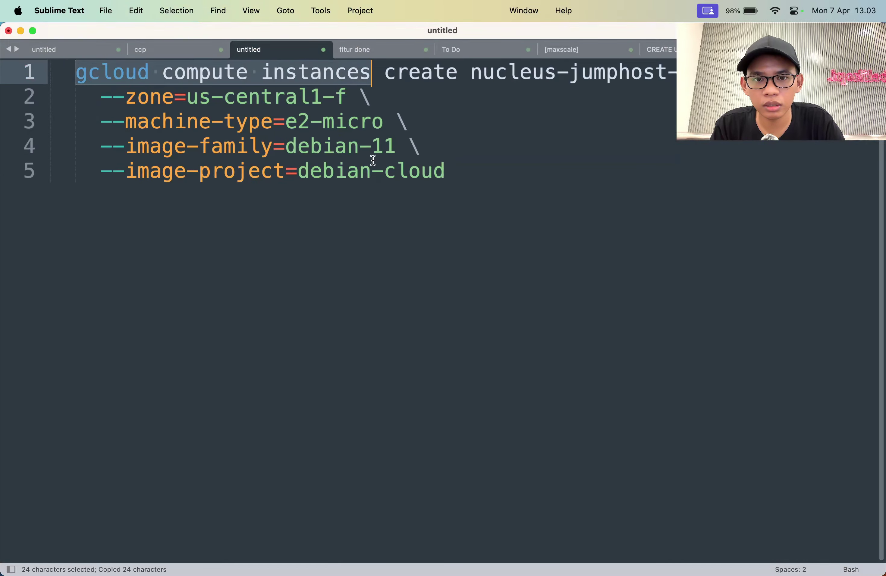
key("super+Tab")
key("super+v")
key("ctrl+c")
key("super+v")
type("list")
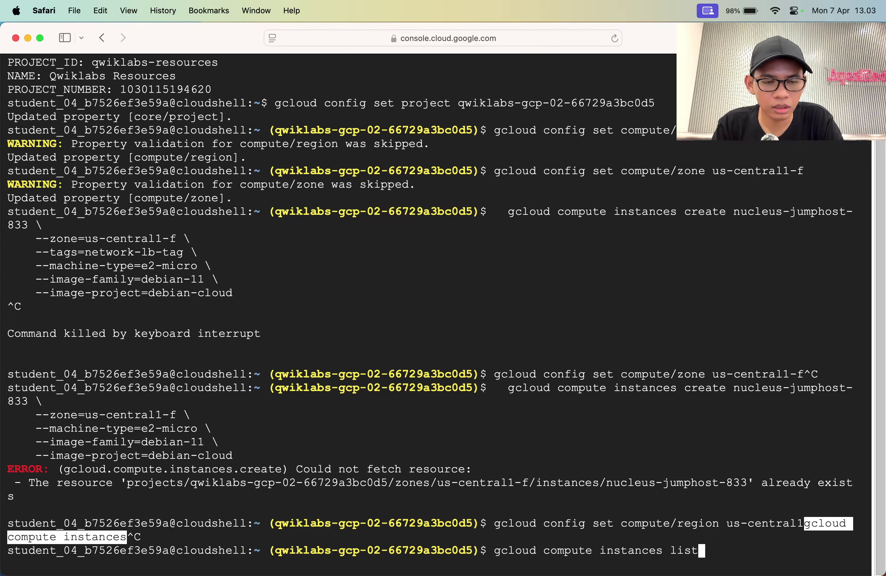
key("Return")
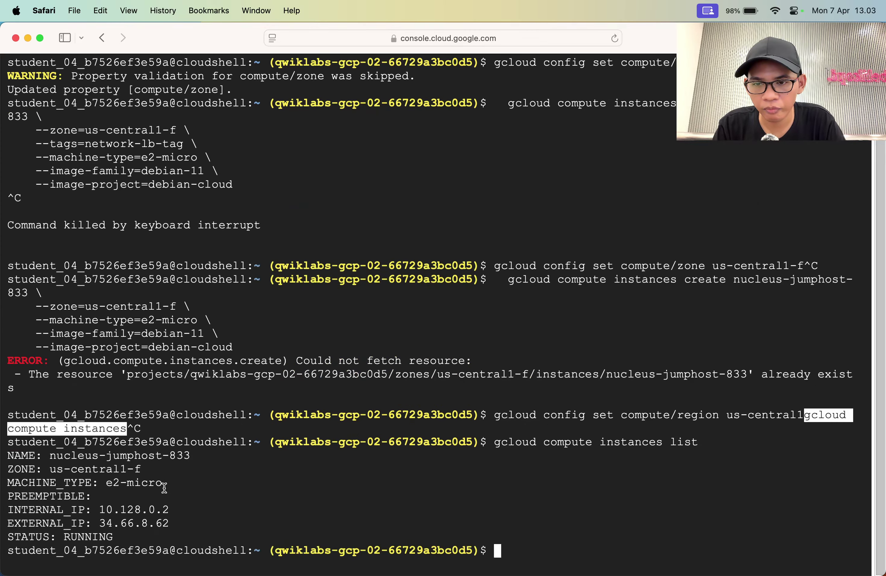
left_click_drag(49, 456, 156, 512)
Switch to Chrome and check the lab progress for the Task 1 objective "Create a project jumphost instance".
key("super+Tab")
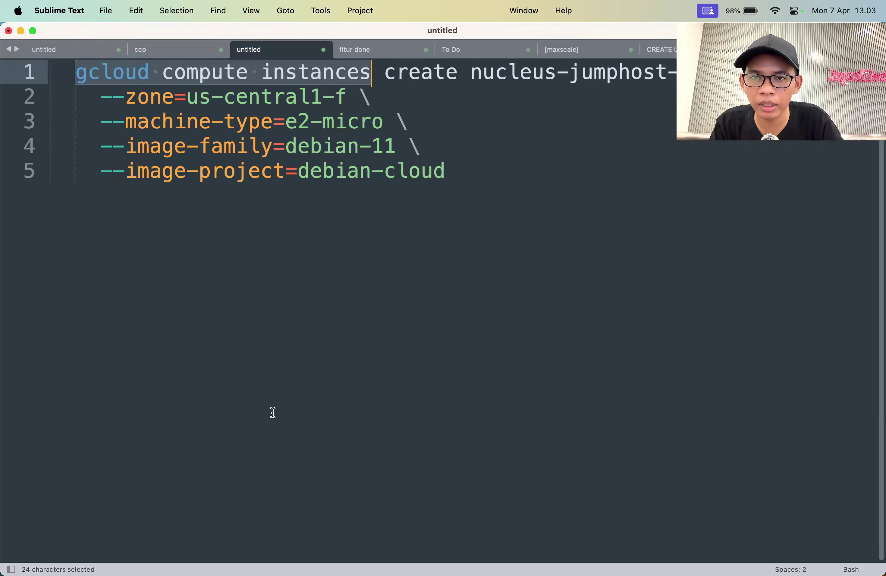
key("super+Tab")
key("super+Tab")
left_click(386, 341)
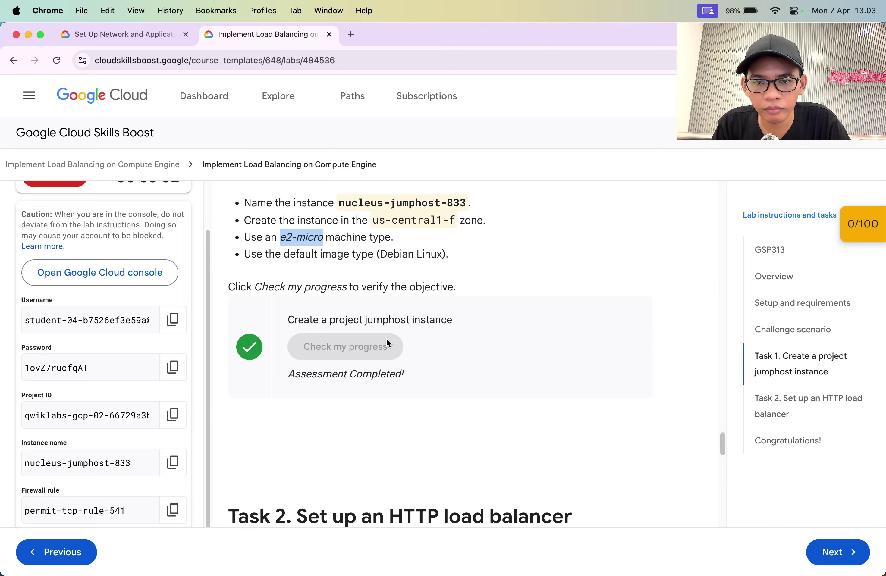
Read the Task 2 instructions for setting up an HTTP load balancer, including the required web servers and startup.sh code.
scroll(386, 341, "down", 5)
scroll(387, 337, "up", 3)
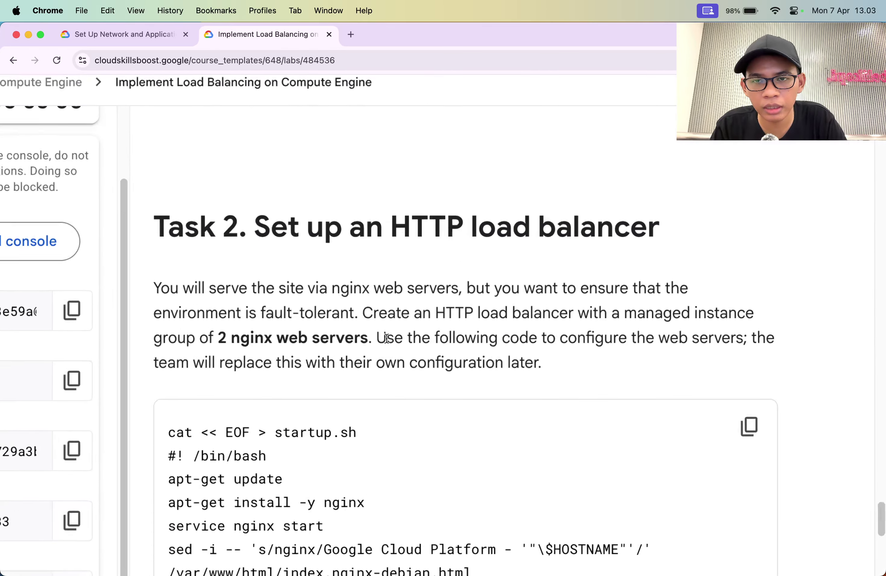
scroll(386, 337, "down", 3)
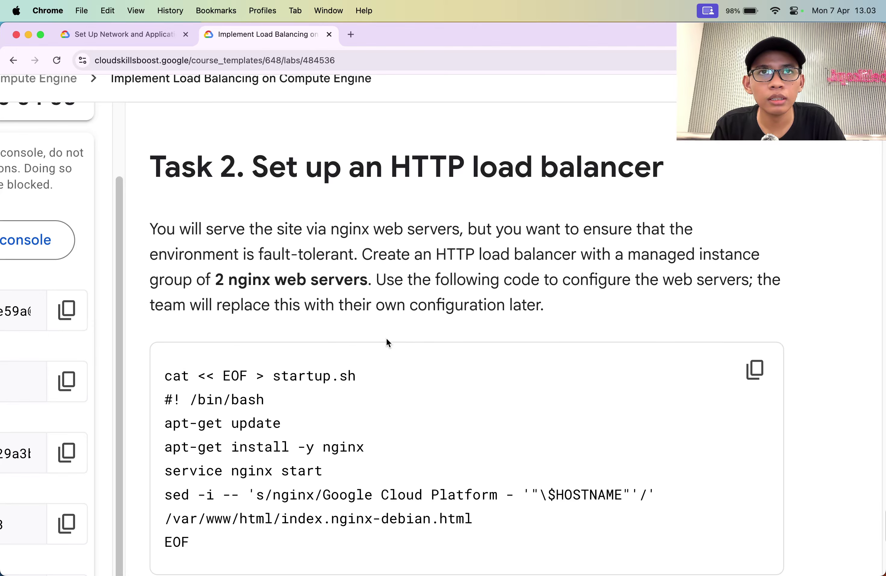
key("super+Tab")
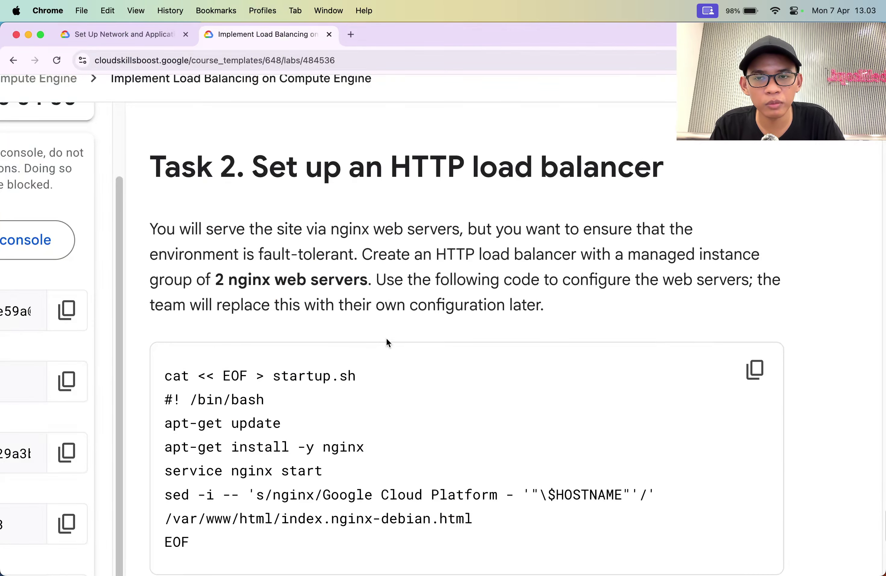
scroll(386, 338, "down", 2)
scroll(396, 208, "up", 3)
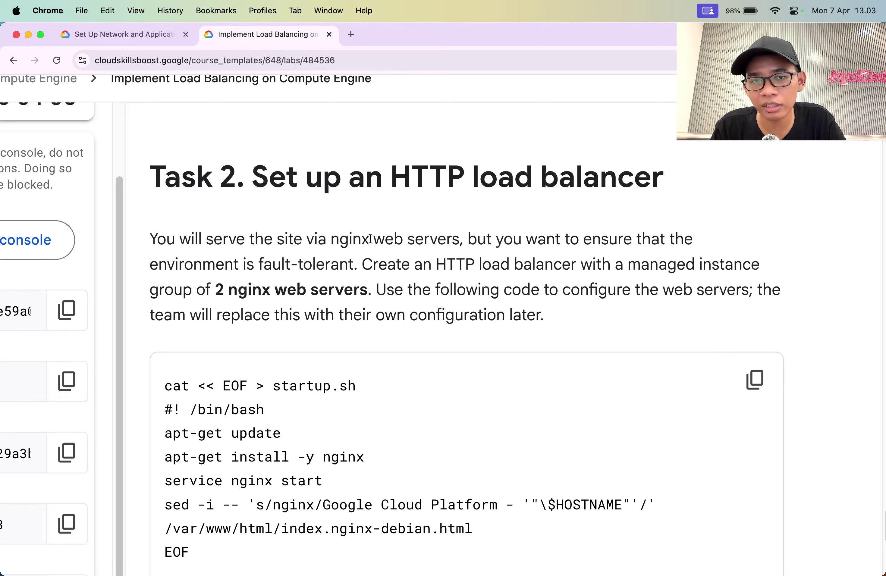
scroll(369, 281, "down", 3)
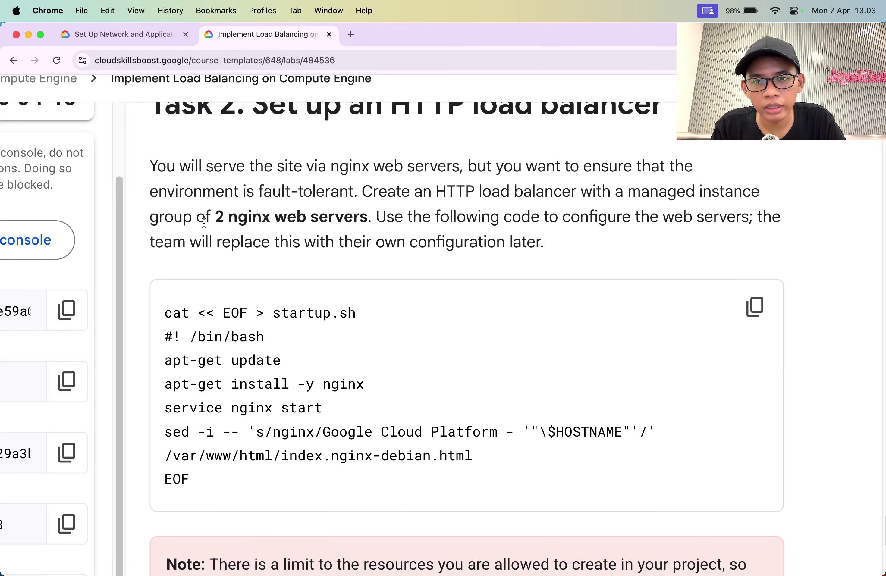
mouse_move(215, 217)
left_mouse_down()
mouse_move(368, 218)
mouse_move(224, 218)
left_mouse_up()
scroll(288, 314, "down", 1)
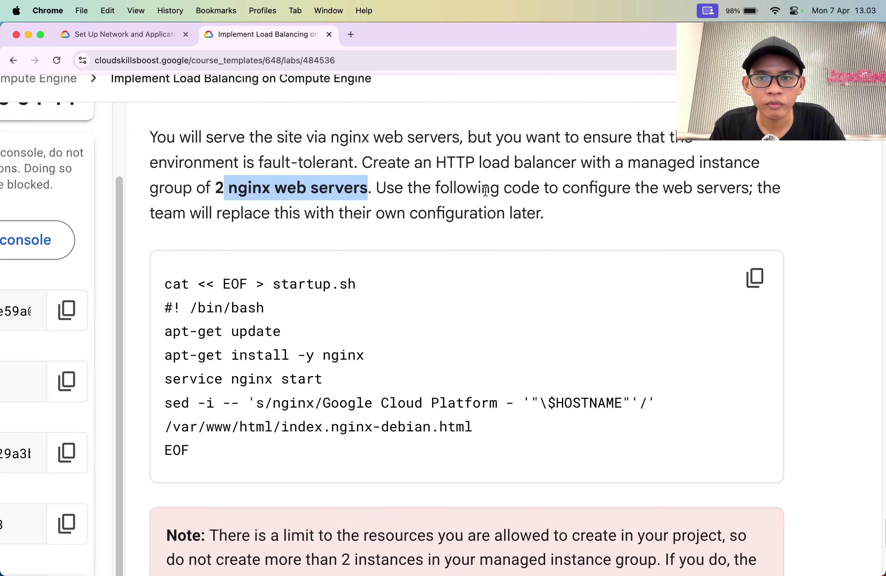
Open the Set Up Network and Application Load Balancers lab and examine Task 5's command for creating the load balancer's instance template.
key("ctrl+shift+Tab")
scroll(485, 191, "down", 10)
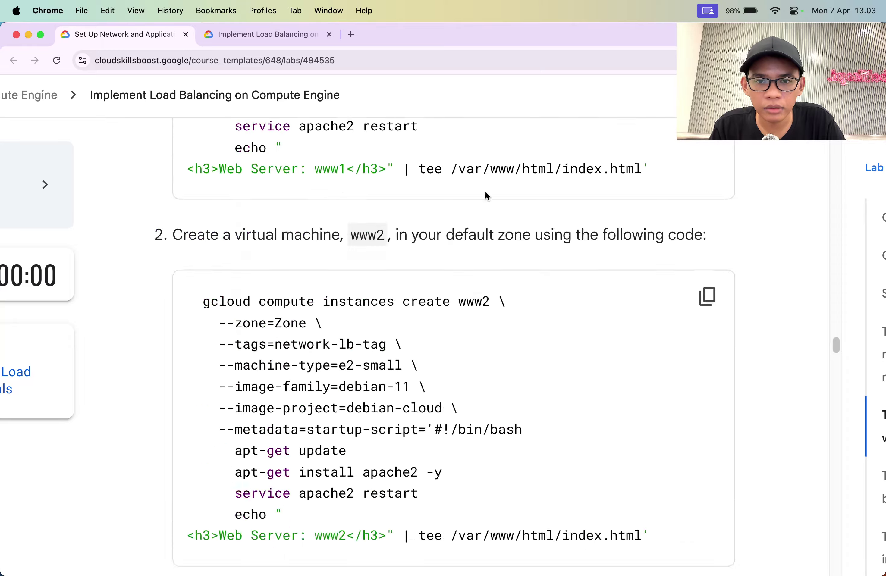
key("super+0")
scroll(485, 191, "down", 20)
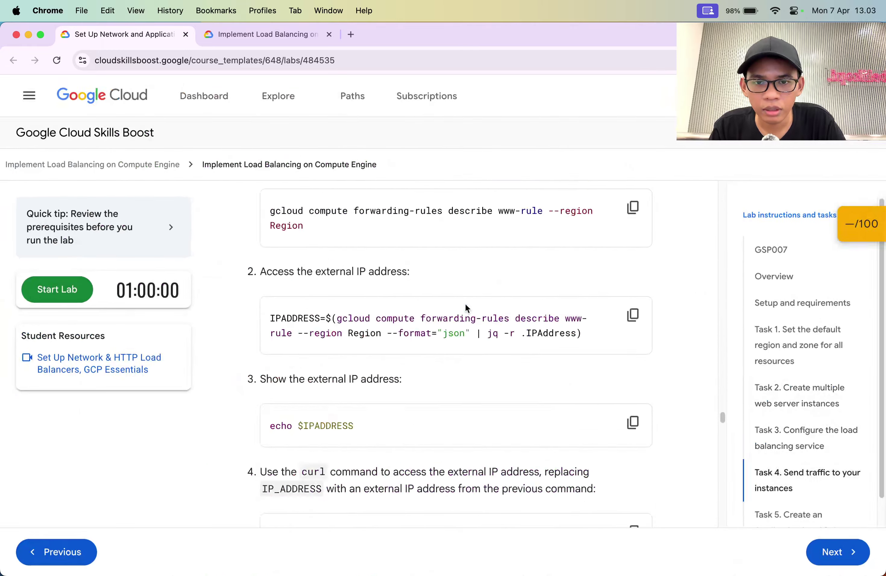
scroll(466, 305, "up", 3)
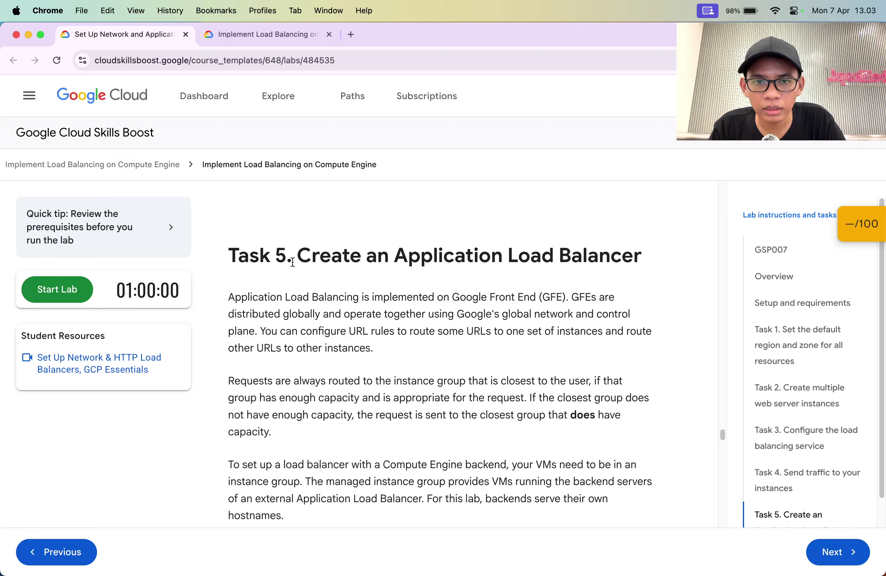
scroll(395, 249, "down", 15)
scroll(393, 251, "up", 5)
scroll(374, 299, "up", 10)
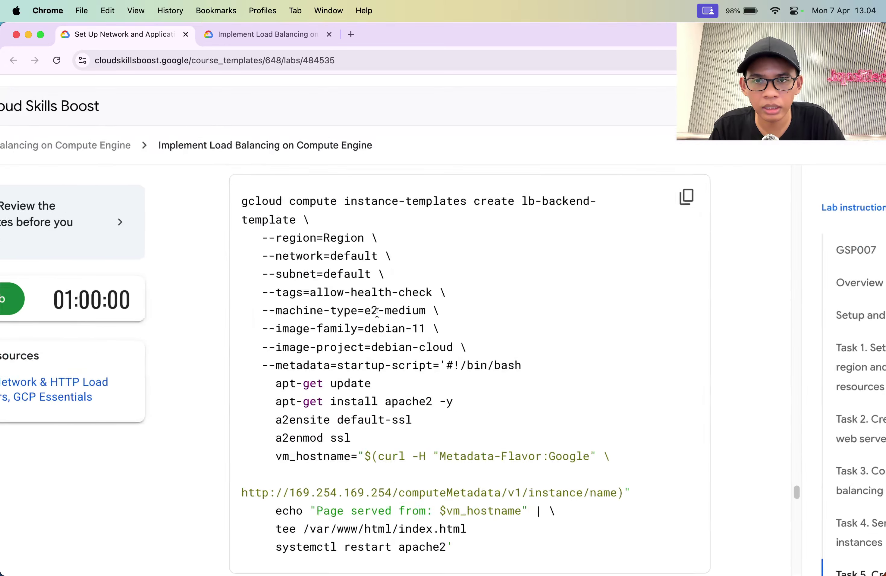
Examine the --metadata=startup-script section of Task 5's instance template command.
scroll(367, 350, "down", 5)
scroll(337, 299, "up", 3)
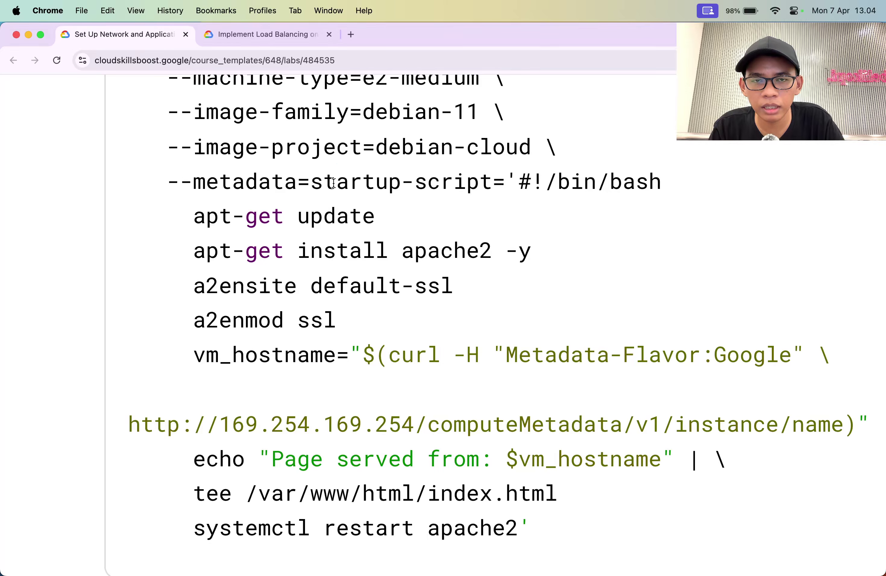
left_click_drag(333, 183, 493, 183)
left_click_drag(415, 183, 267, 174)
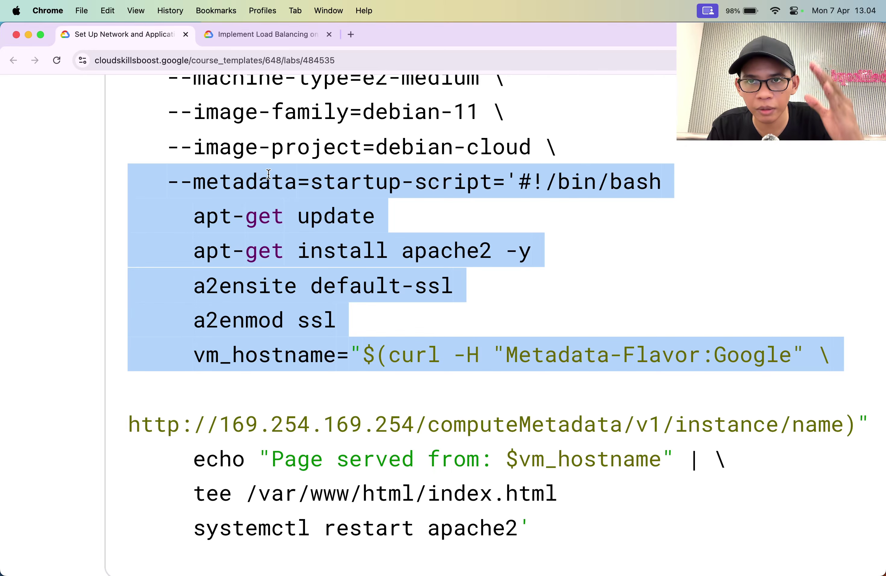
Return to the challenge lab and examine Task 2's startup.sh code, including its file name and nginx installation lines.
key("ctrl+Tab")
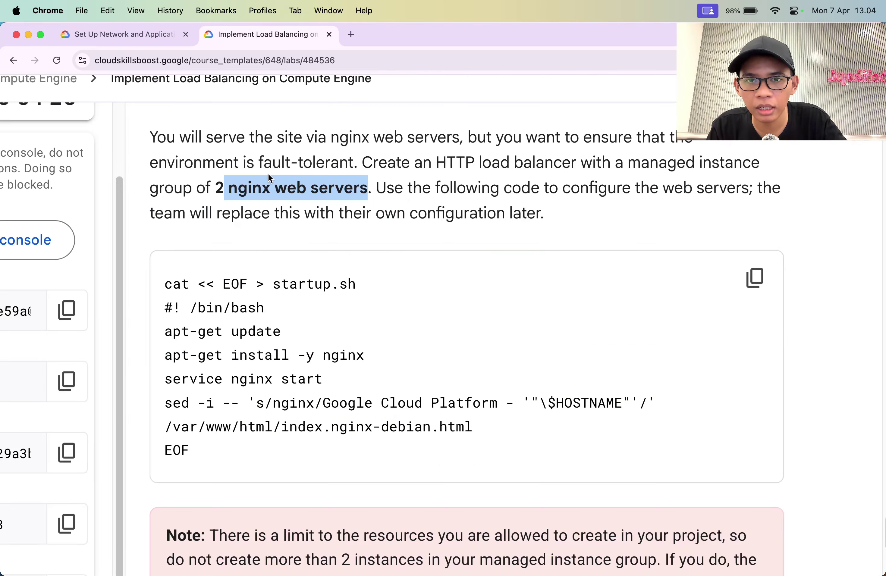
double_click(297, 281)
double_click(246, 308)
left_click_drag(228, 307, 274, 425)
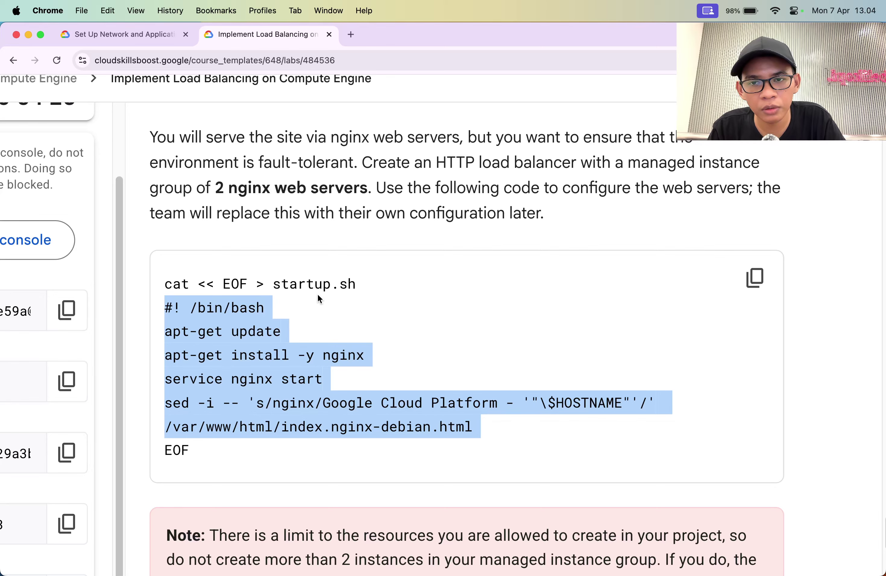
double_click(307, 285)
left_click(339, 285, "shift")
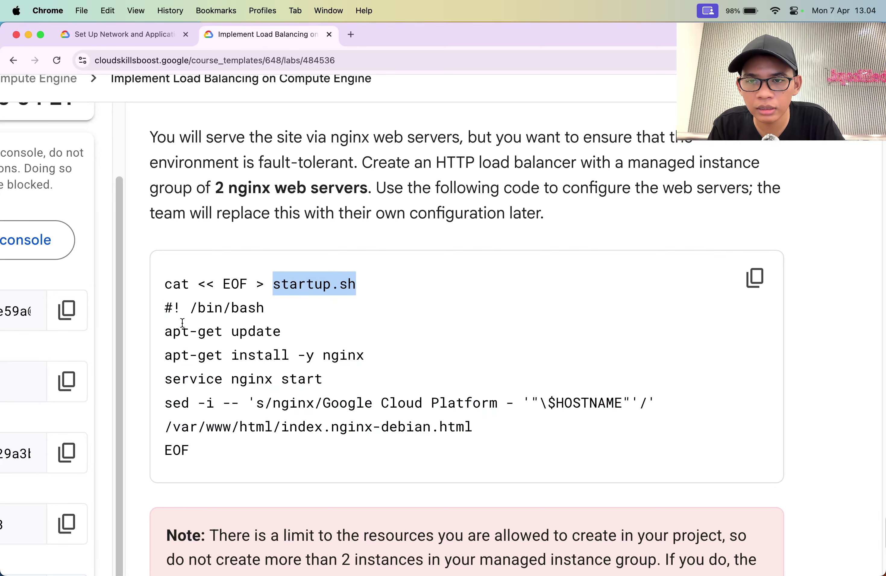
left_click_drag(165, 329, 323, 380)
scroll(449, 336, "down", 1)
key("super+minus")
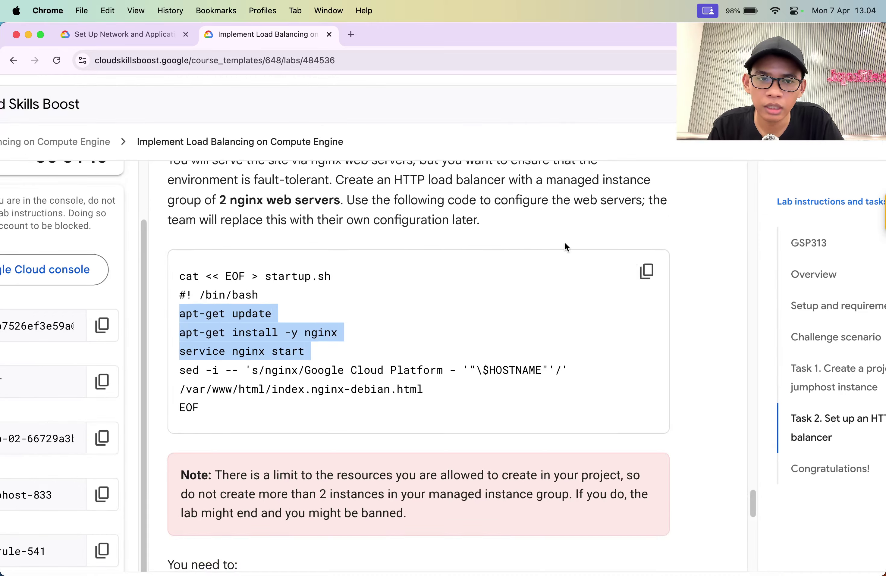
Copy Task 2's startup.sh code block, clear the Cloud Shell terminal in Safari and run the code to create startup.sh.
left_click(645, 269)
key("super+Tab")
left_click(386, 342)
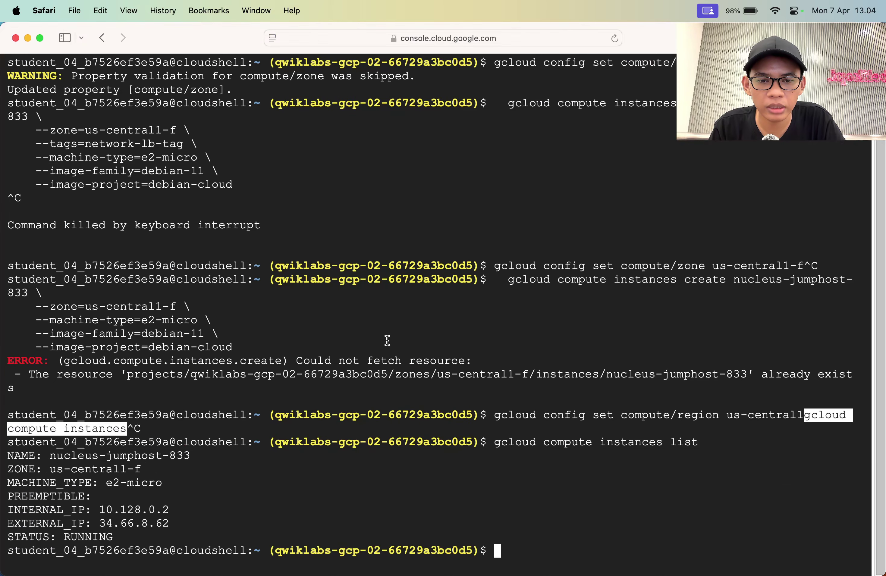
type("clear")
key("Return")
key("super+v")
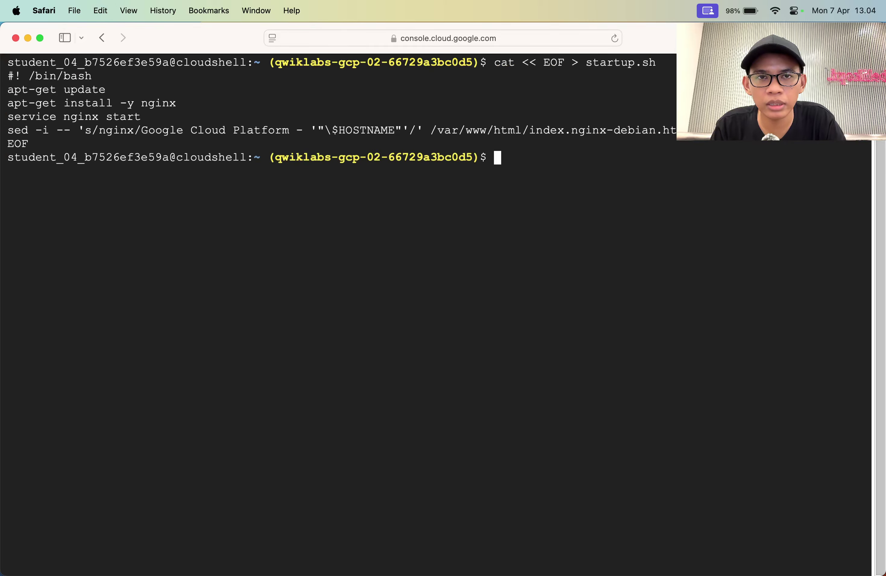
List the files in Cloud Shell, print startup.sh with cat and copy its script lines.
type("ls")
key("Return")
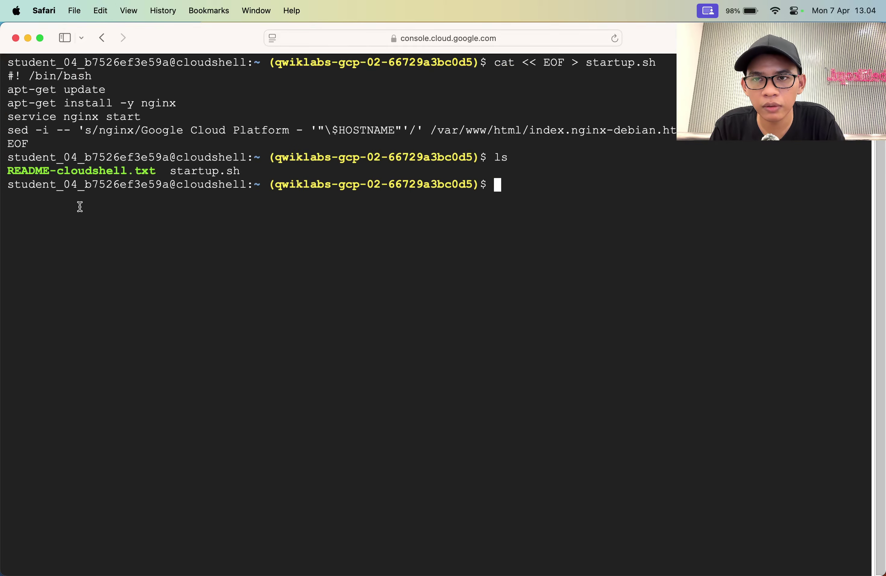
type("cat st")
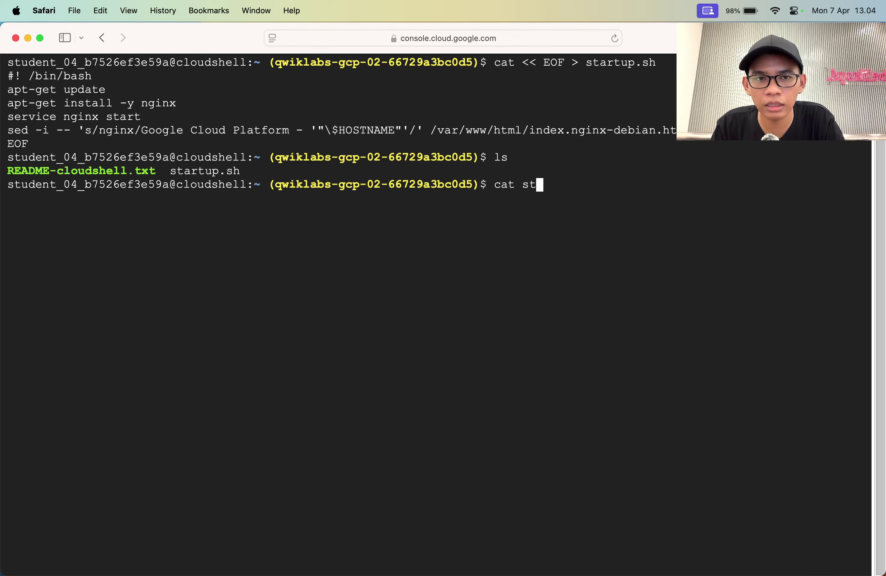
key("Tab")
key("Return")
left_click_drag(29, 198, 261, 267)
key("super+c")
Copy Task 5's gcloud command for creating lb-backend-template from the Chrome lab page and paste it into Sublime Text.
key("super+Tab")
scroll(360, 282, "down", 10)
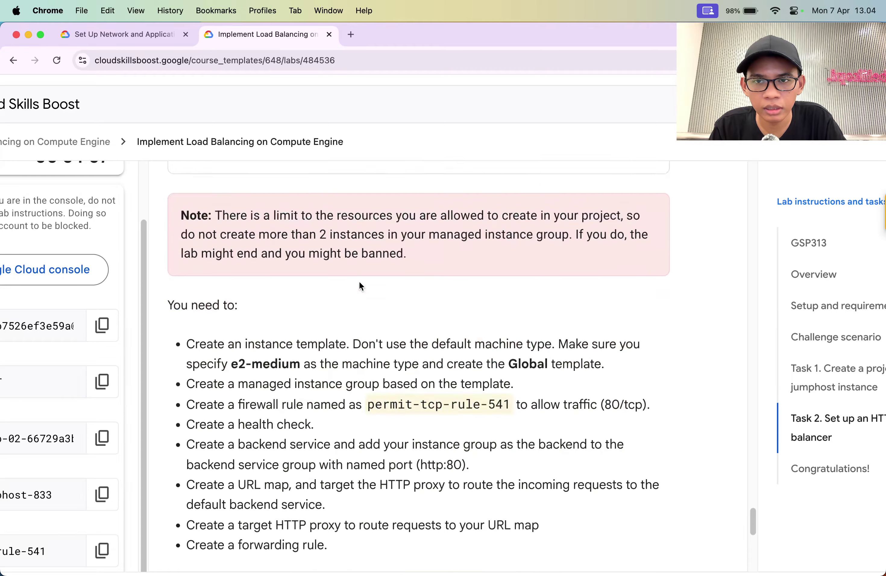
key("ctrl+shift+Tab")
scroll(434, 322, "down", 5)
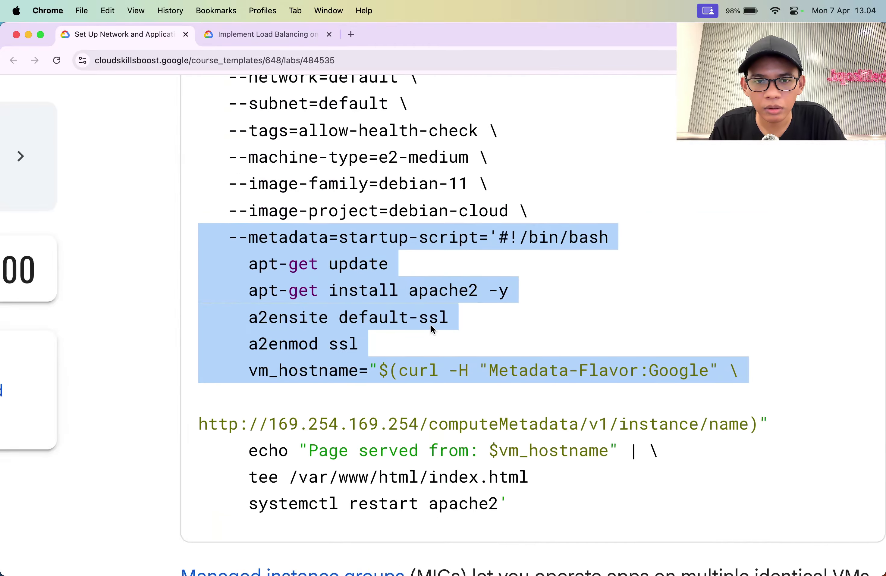
double_click(324, 173)
scroll(324, 173, "up", 1)
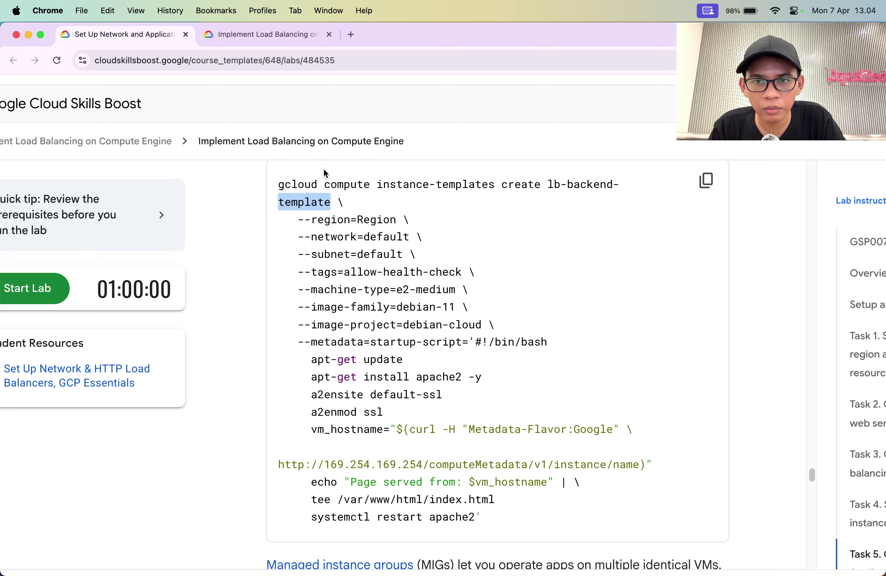
left_click(706, 180)
key("super+Tab")
key("super+Tab")
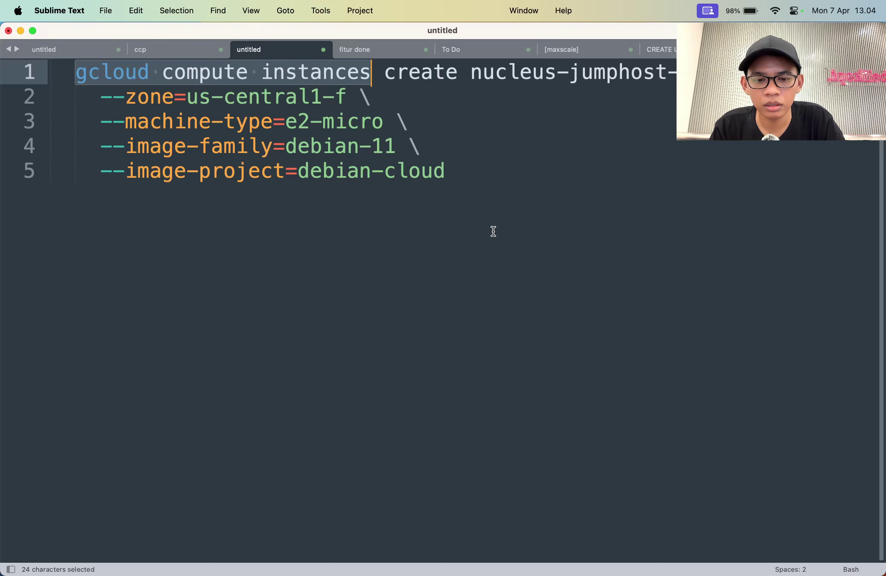
key("super+a")
key("super+n")
key("super+v")
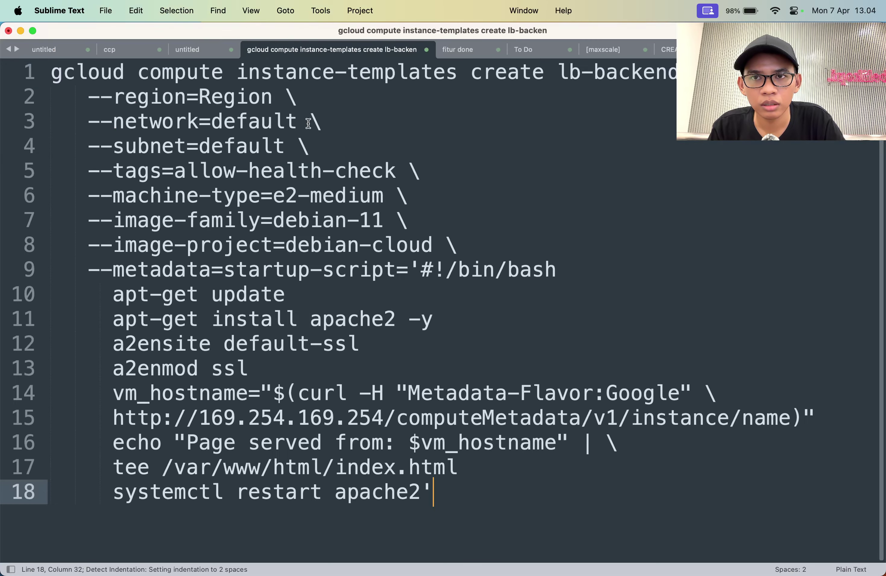
Replace the Region placeholder in the instance template command with us-central1, glancing at the challenge lab's Task 2 requirements.
double_click(245, 97)
key("super+Tab")
key("ctrl+Tab")
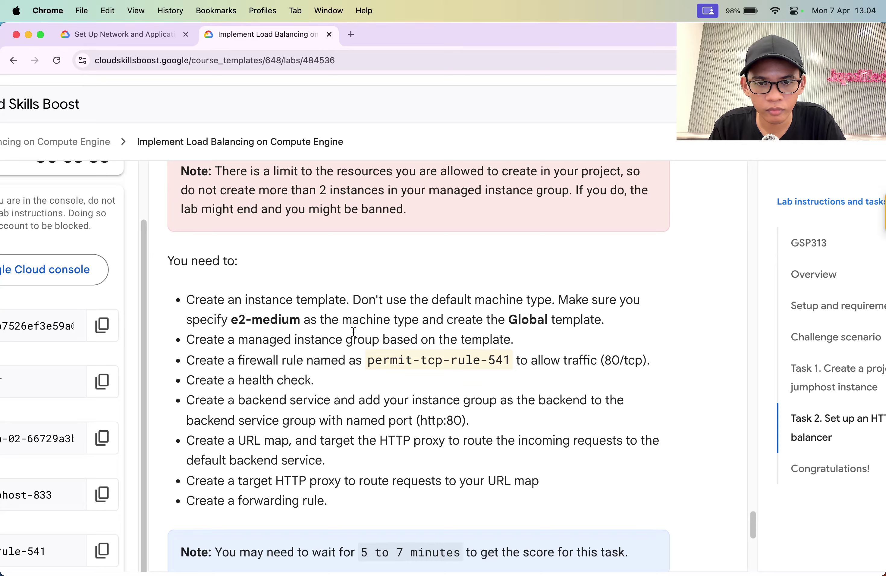
key("super+Tab")
type("us-centra")
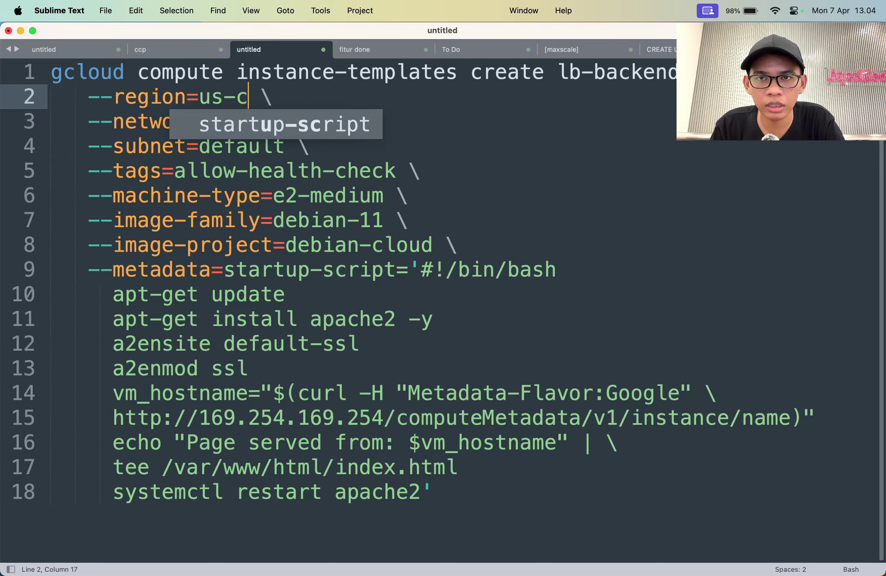
type("l1")
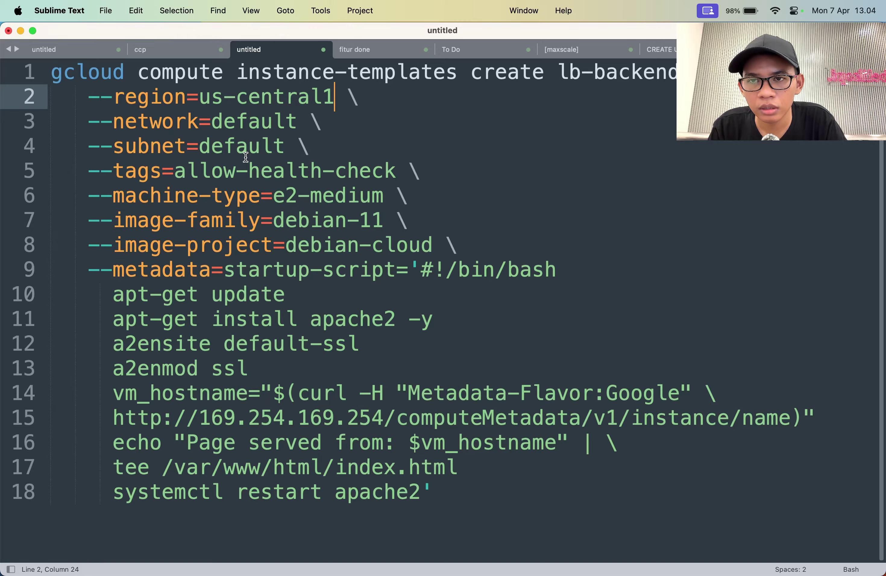
Review Task 2's instance template requirements in Chrome and examine the startup-script metadata line of the command in Sublime Text.
key("super+Tab")
scroll(323, 299, "up", 2)
scroll(303, 387, "down", 4)
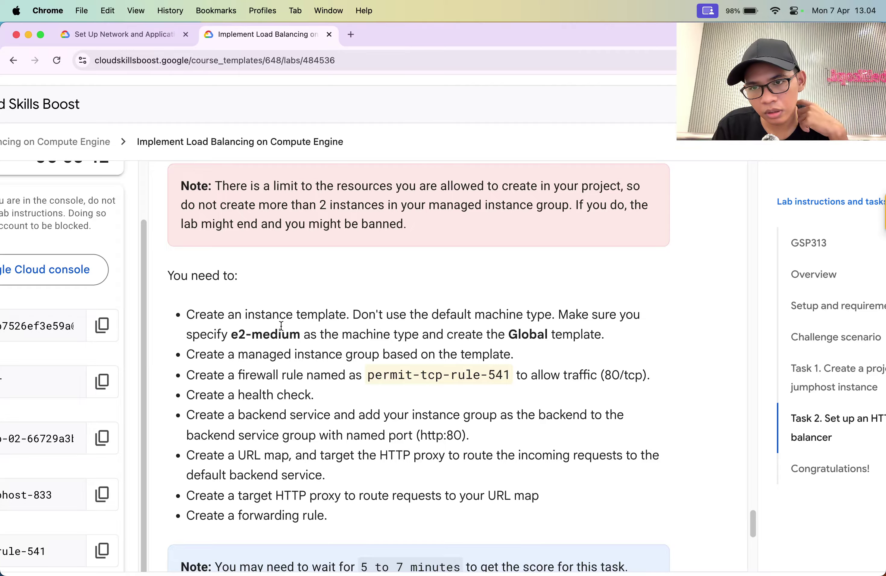
key("super+Tab")
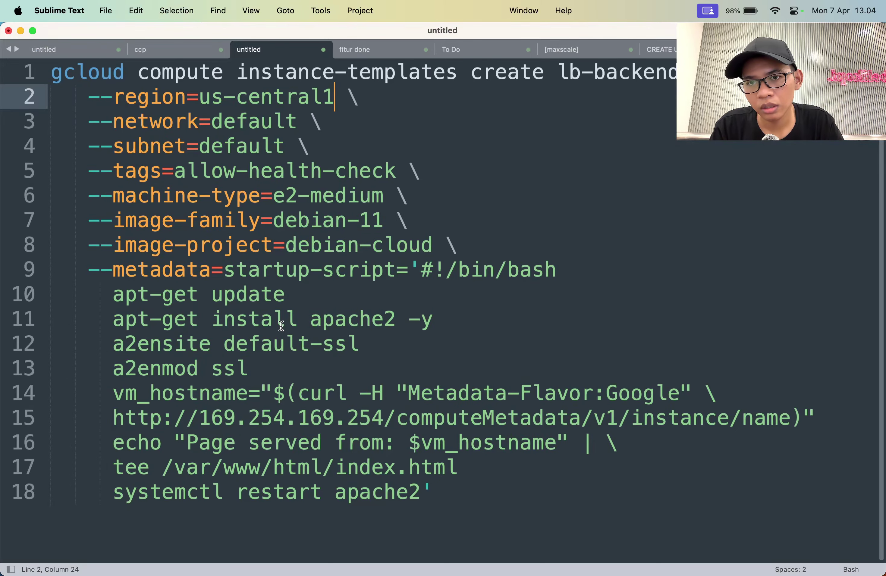
double_click(286, 272)
left_click_drag(286, 271, 336, 274)
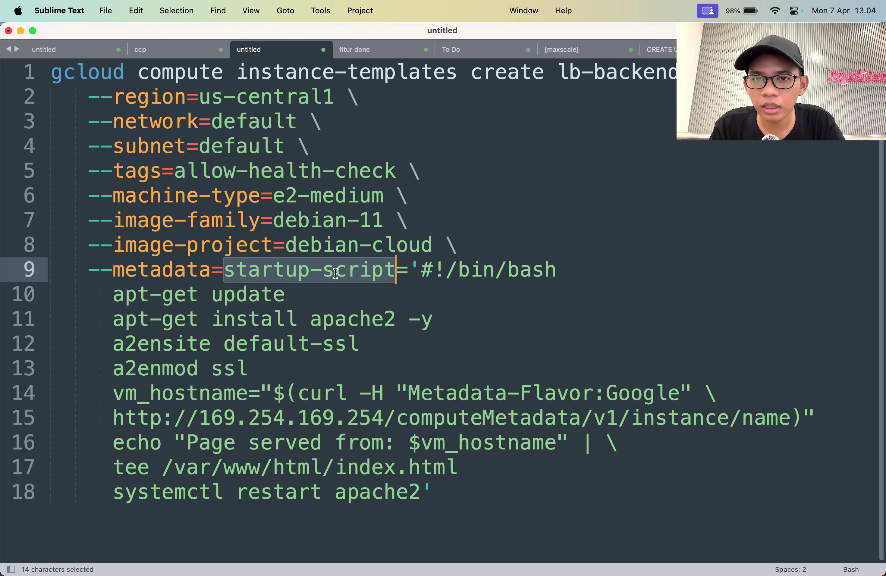
left_click(335, 272)
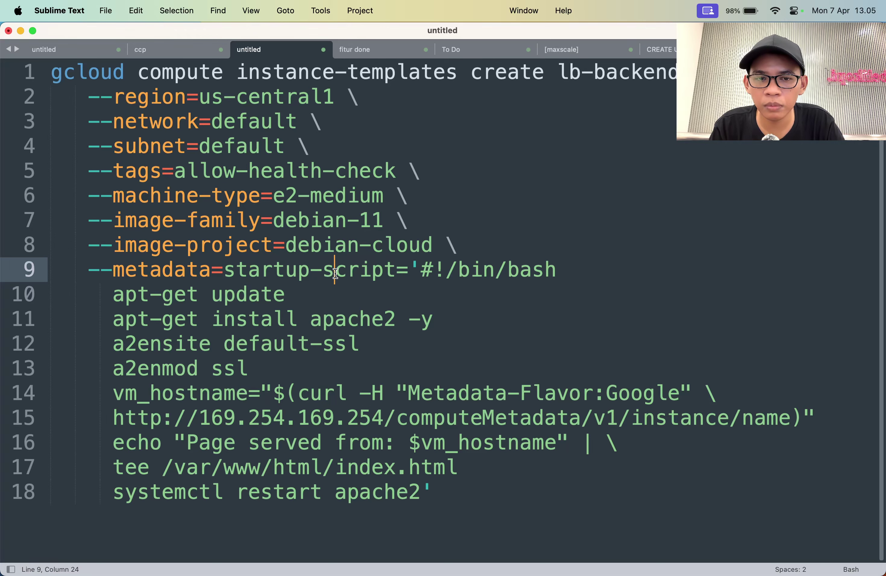
double_click(259, 269)
Open ChatGPT in a new Chrome tab and look through the "Gcloud startup-script error" conversation from its start.
key("super+Tab")
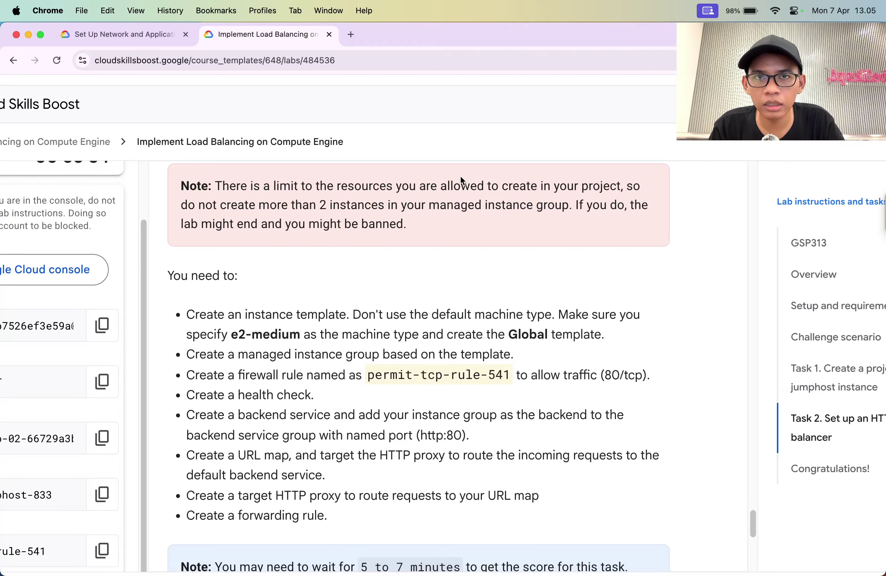
key("super+t")
type("chat")
key("Return")
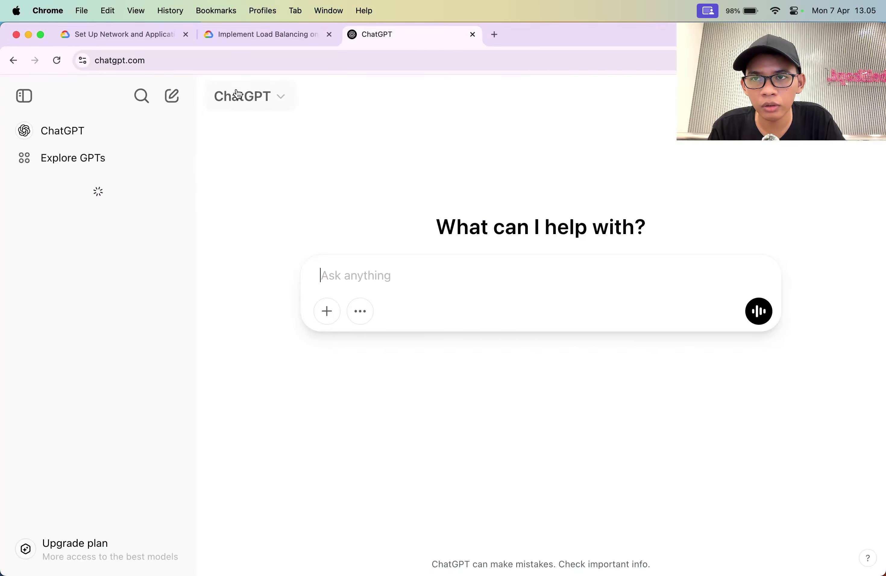
left_click(112, 227)
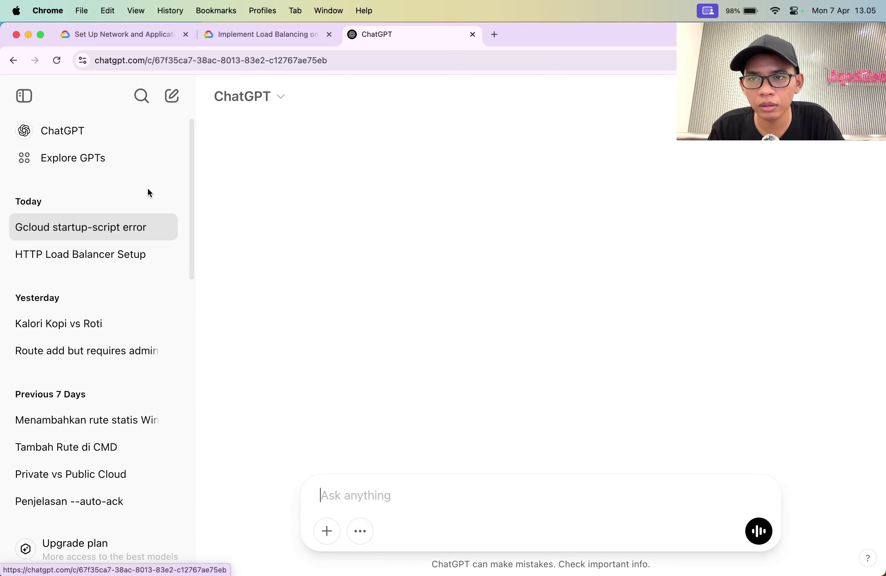
scroll(376, 242, "up", 15)
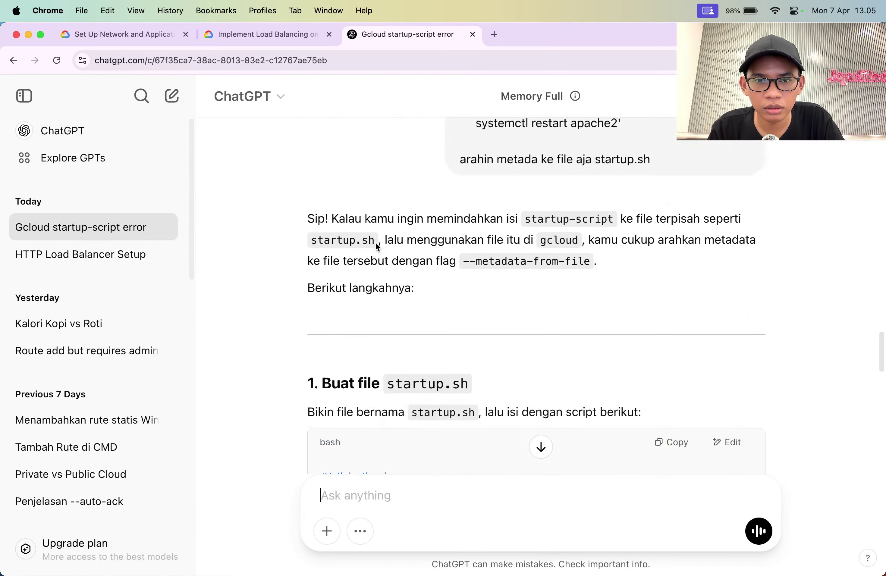
scroll(375, 243, "up", 20)
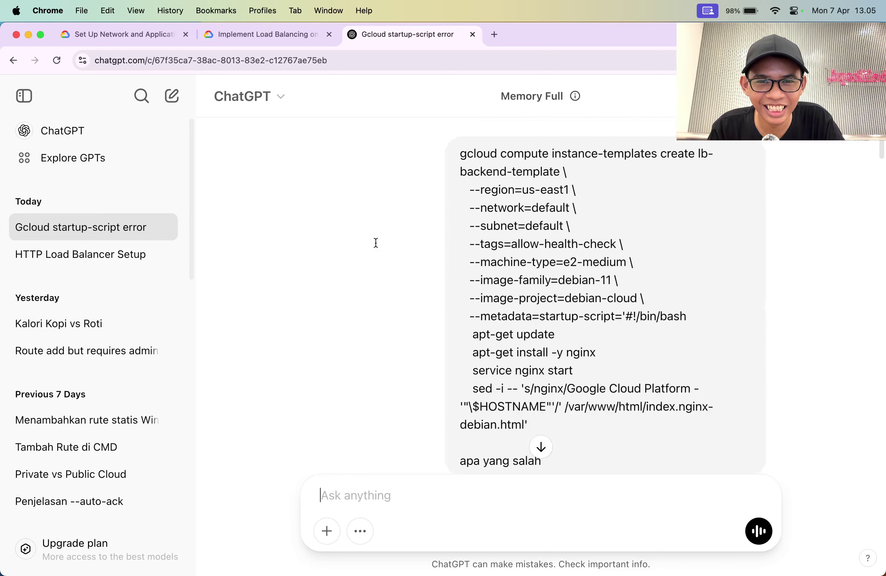
scroll(377, 245, "down", 3)
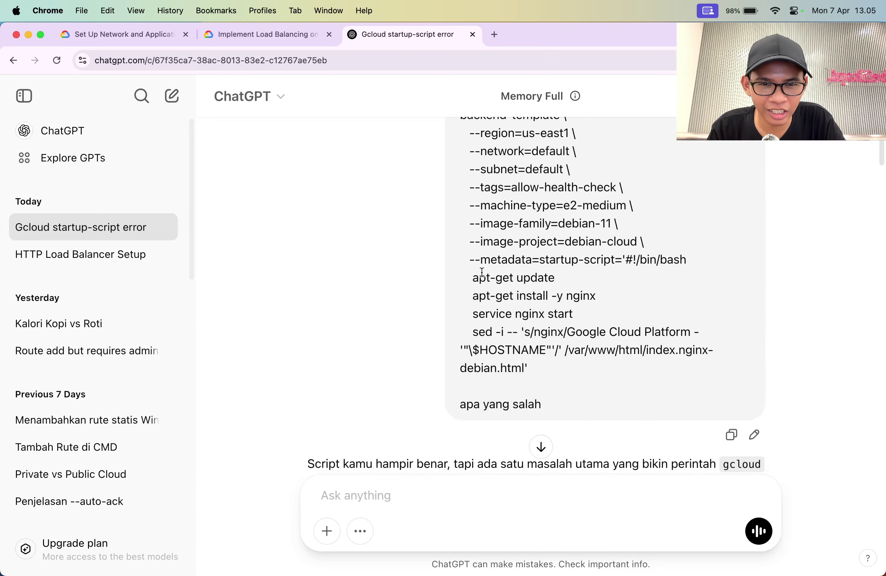
Open the "HTTP Load Balancer Setup" conversation and look through its load balancer commands.
left_click(132, 251)
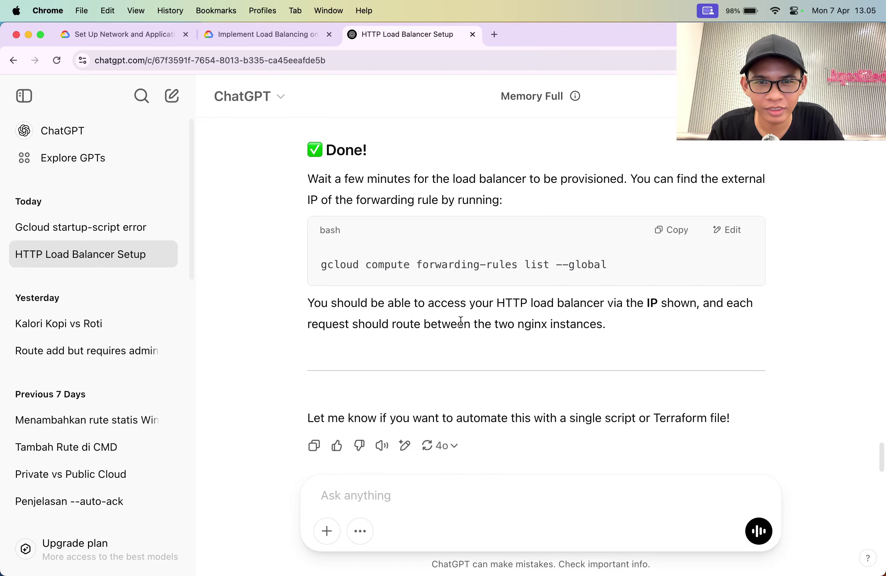
scroll(461, 322, "up", 5)
scroll(461, 323, "up", 10)
scroll(412, 281, "down", 5)
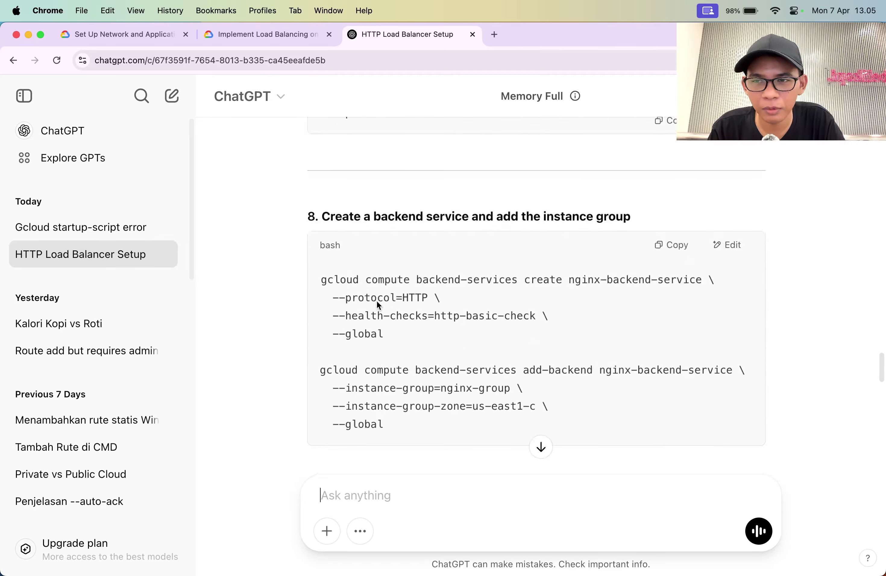
Open the "Gcloud startup-script error" conversation and examine the instance template command that loads its startup script from startup.sh.
left_click(79, 232)
scroll(315, 276, "up", 15)
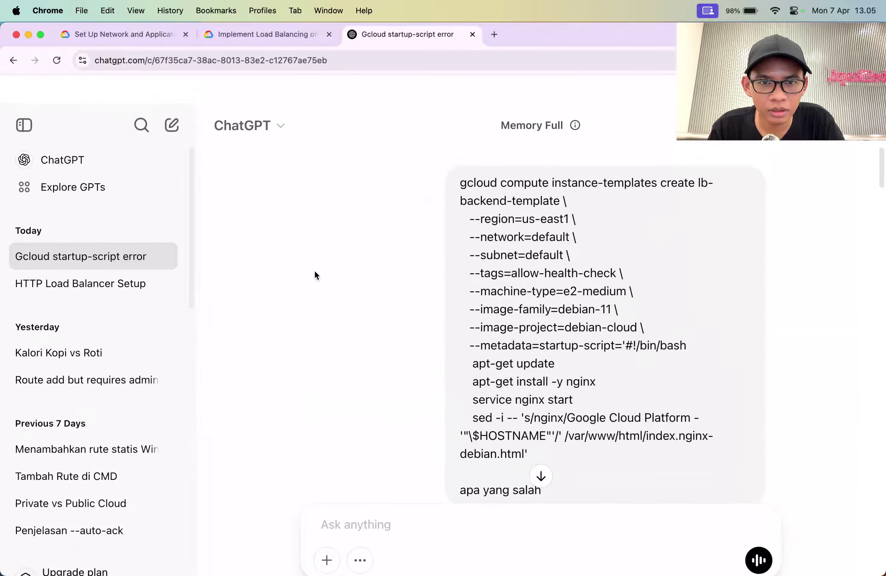
scroll(586, 272, "down", 15)
scroll(590, 254, "up", 10)
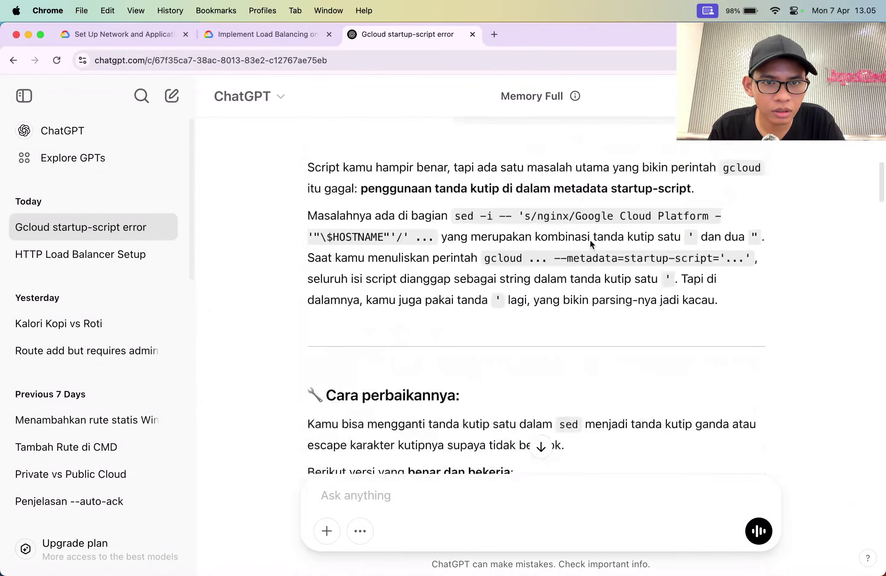
scroll(590, 240, "up", 5)
scroll(590, 239, "down", 20)
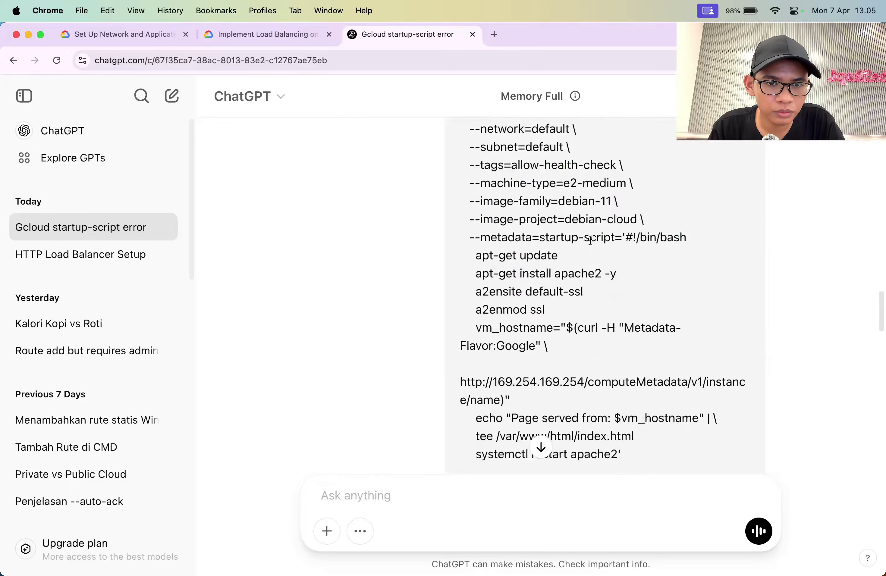
scroll(589, 240, "down", 10)
scroll(589, 240, "up", 12)
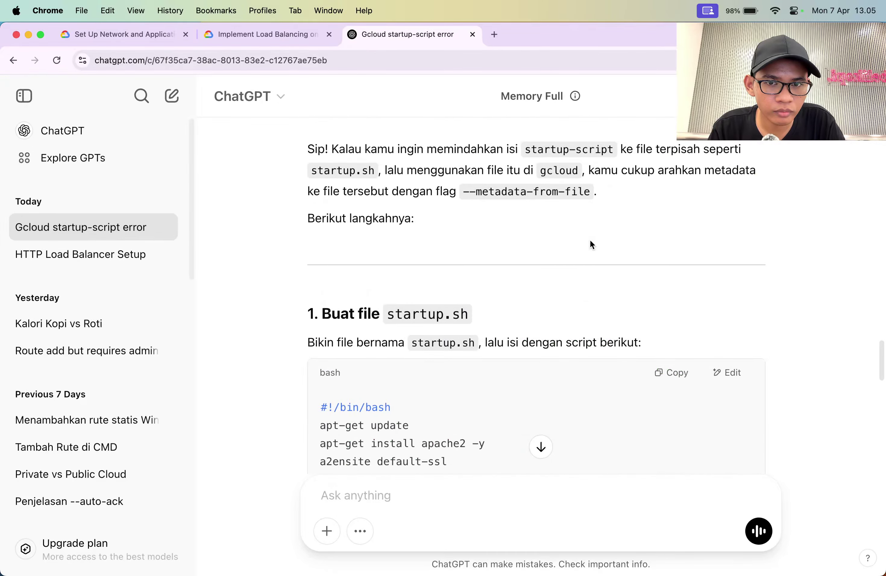
scroll(590, 242, "down", 15)
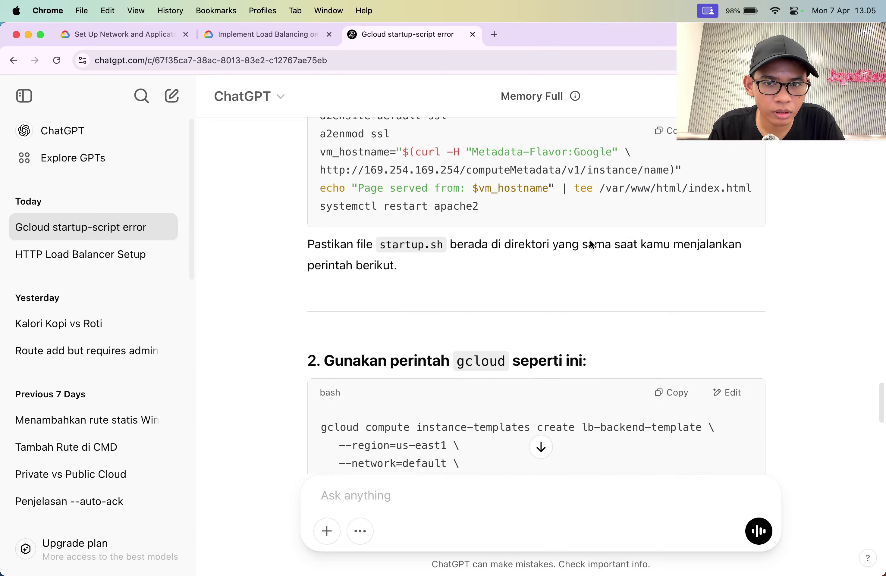
scroll(488, 329, "down", 5)
scroll(429, 346, "up", 5)
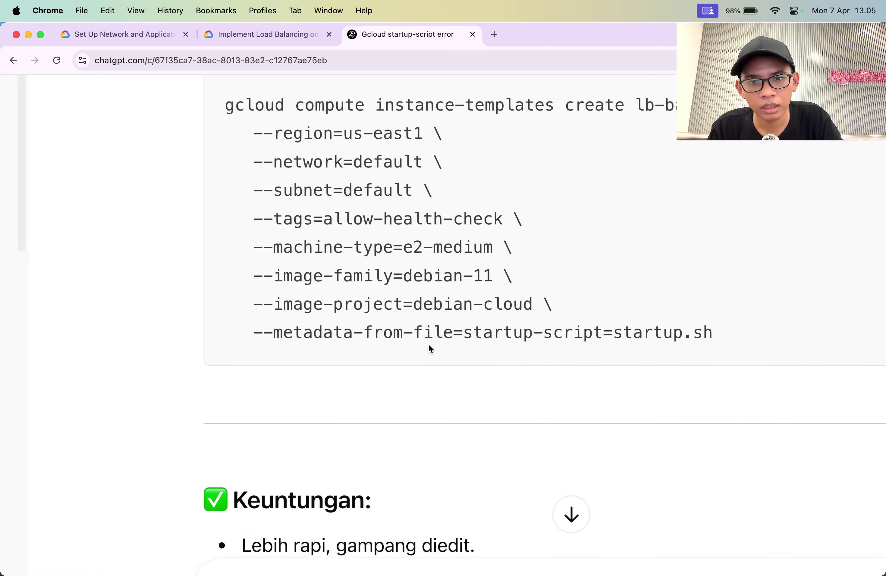
Replace the inline startup-script lines of the Sublime Text command with --metadata-from-file=startup-script=startup.sh, copied from the ChatGPT answer.
key("super+Tab")
double_click(184, 271)
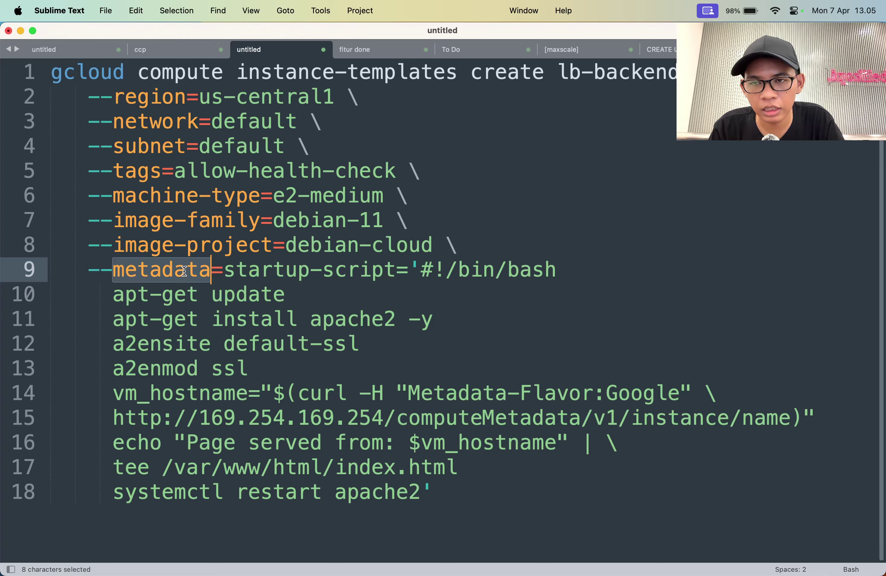
key("super+Tab")
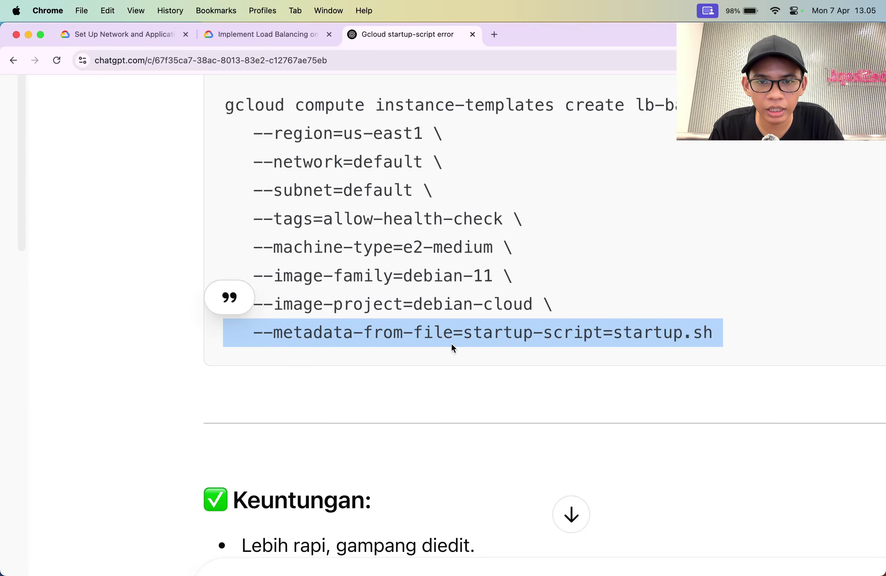
triple_click(322, 330)
key("super+c")
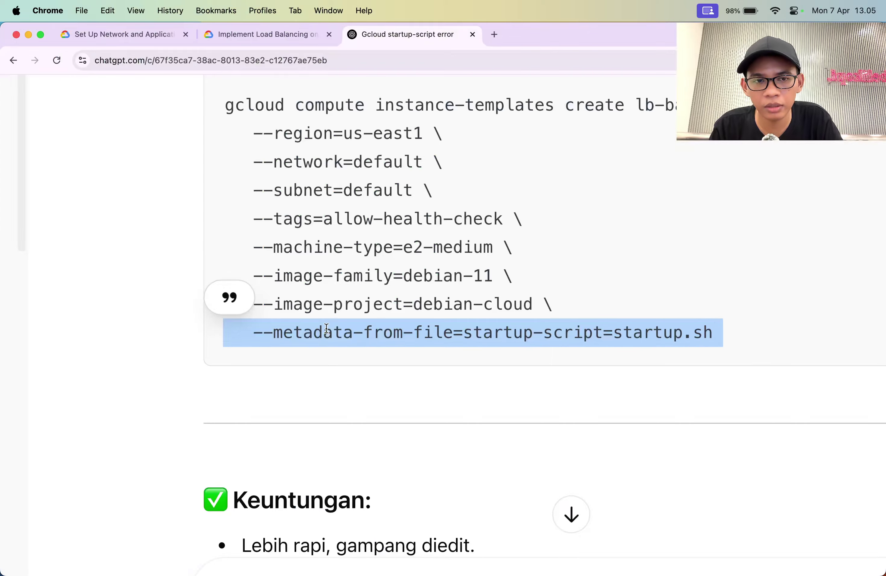
key("super+Tab")
triple_click(283, 257)
left_click_drag(283, 257, 461, 538)
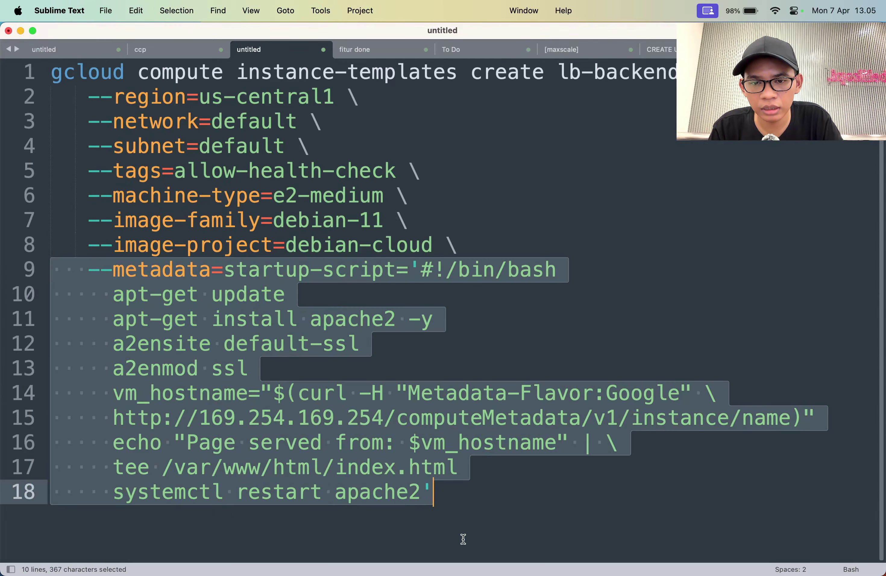
key("super+v")
Trim the end of the pasted metadata line, undoing the deletion of the file name so the line ends with startup.sh.
key("BackSpace")
key("BackSpace")
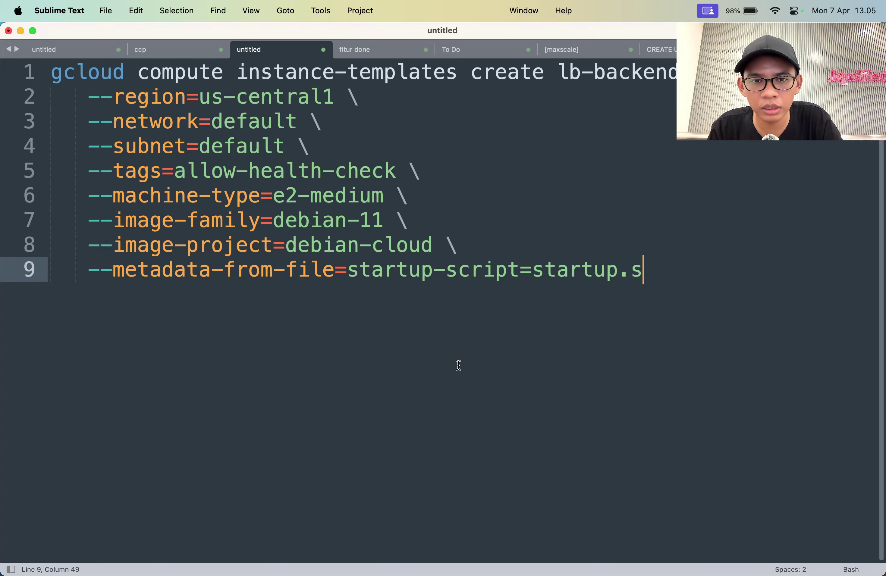
key("alt+shift+Left")
key("alt+shift+Left")
key("BackSpace")
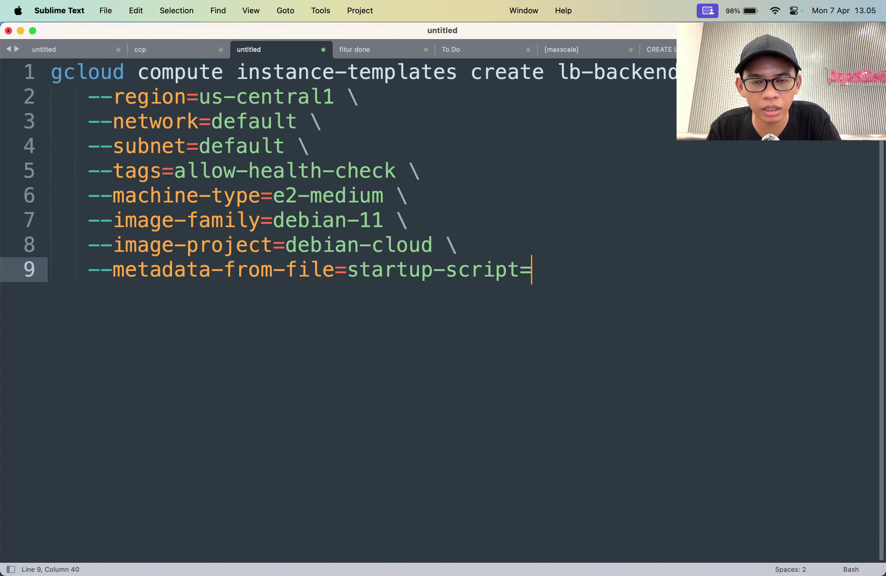
key("super+z")
key("super+z")
left_click(632, 277)
left_click(630, 293)
key("BackSpace")
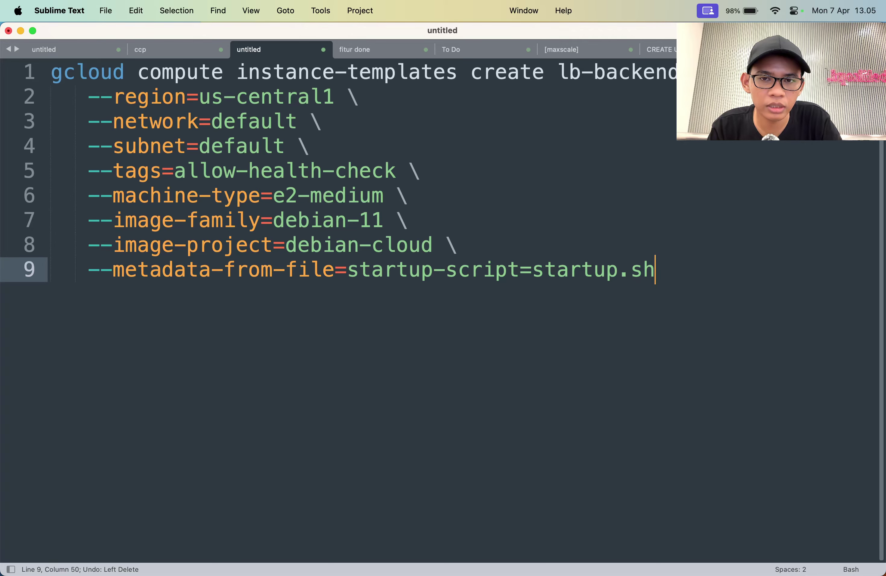
Copy the whole instance template command and paste it into Cloud Shell in Safari, glancing at the challenge lab's Task 2 startup script in Chrome.
double_click(540, 276)
key("super+a")
key("super+c")
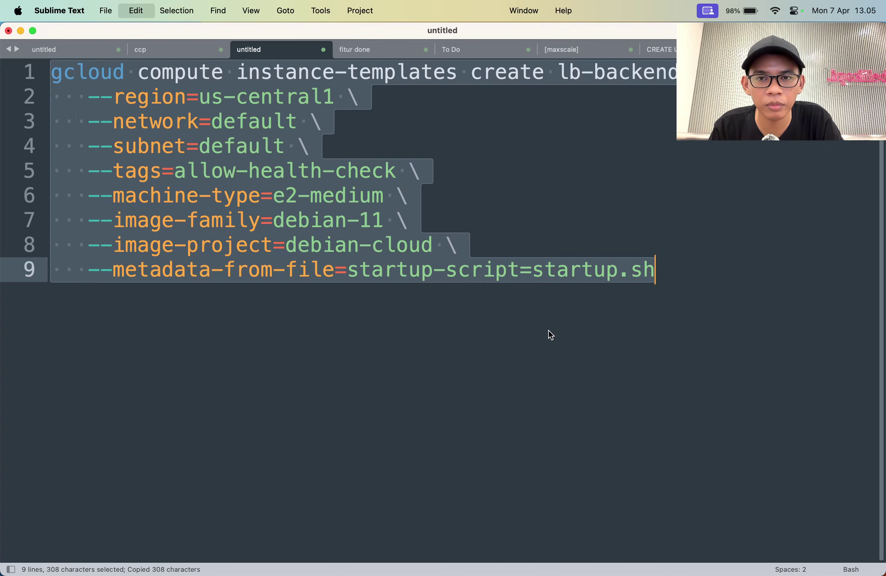
key("super+Tab")
key("ctrl+shift+Tab")
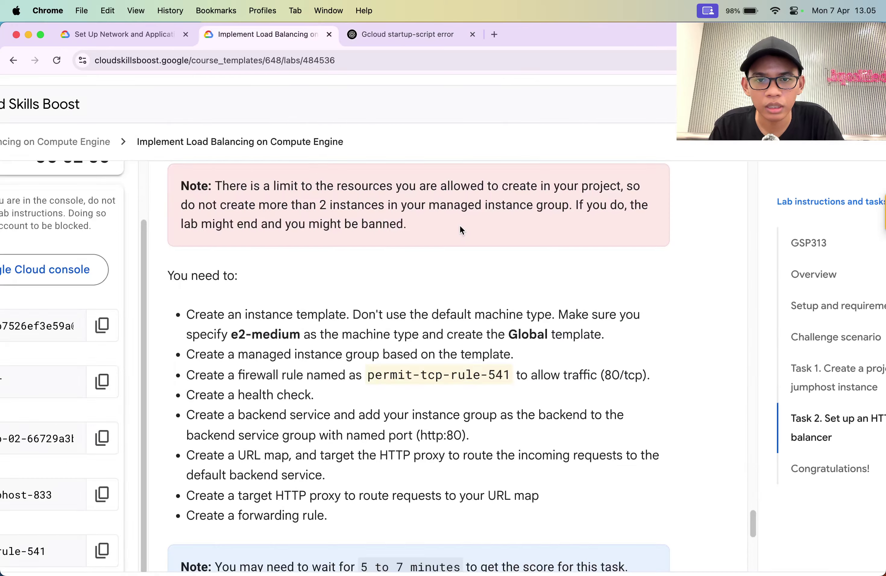
key("ctrl+shift+Tab")
key("ctrl+Tab")
scroll(337, 297, "up", 5)
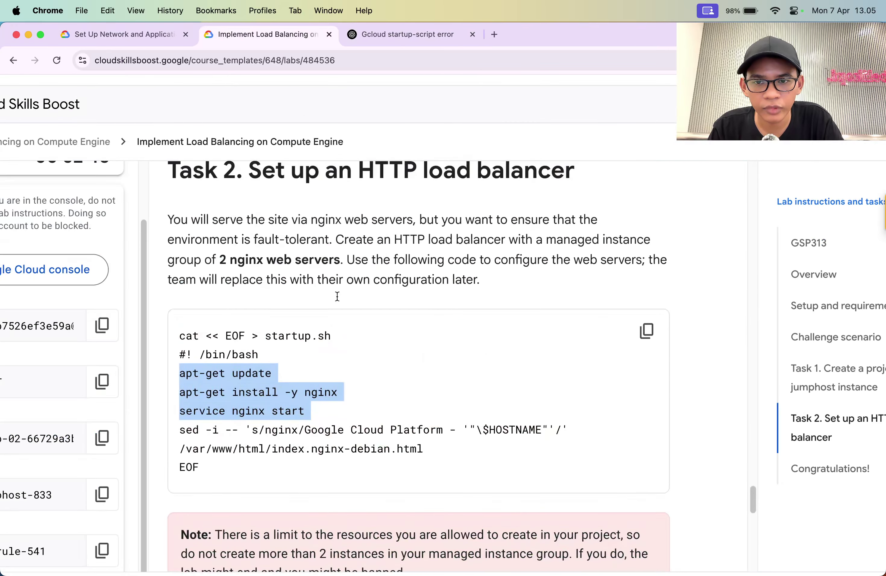
key("super+Tab")
key("super+Tab")
key("Tab")
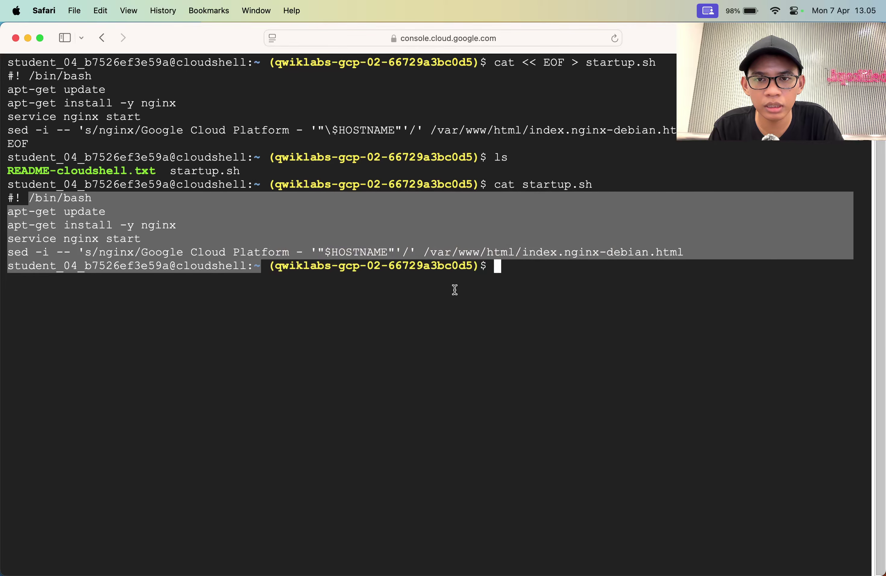
key("super+v")
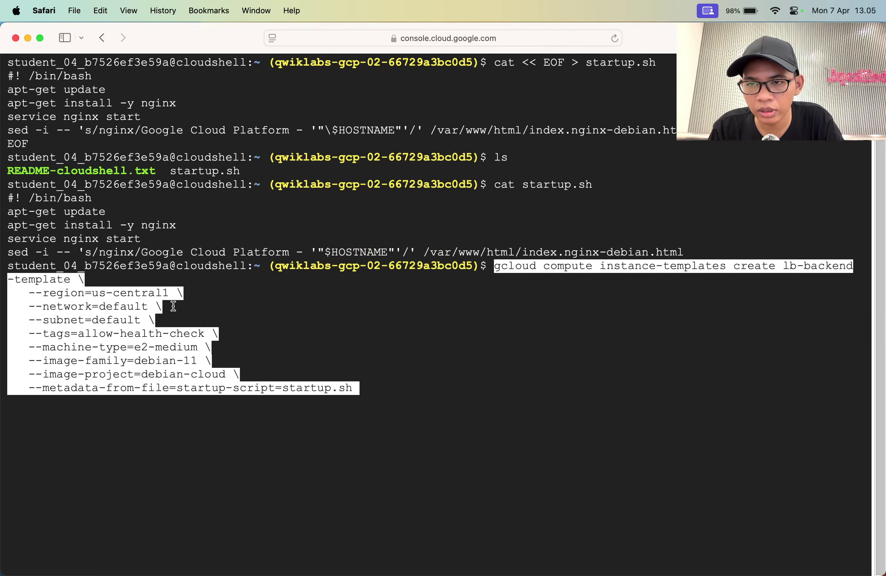
Check the open Chrome pages against the pasted command, and run it in Cloud Shell to create lb-backend-template.
key("super+Tab")
key("ctrl+Tab")
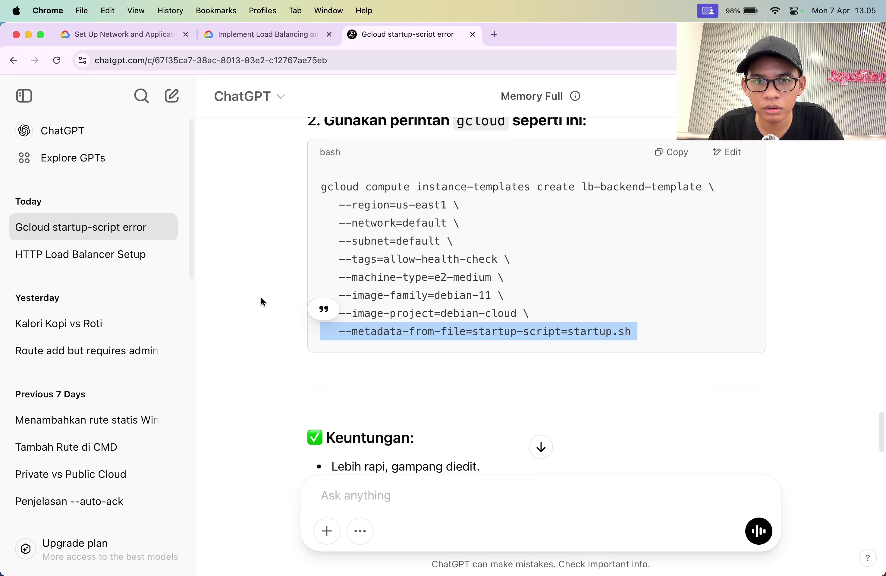
key("ctrl+Tab")
key("ctrl+Tab")
key("ctrl+Tab")
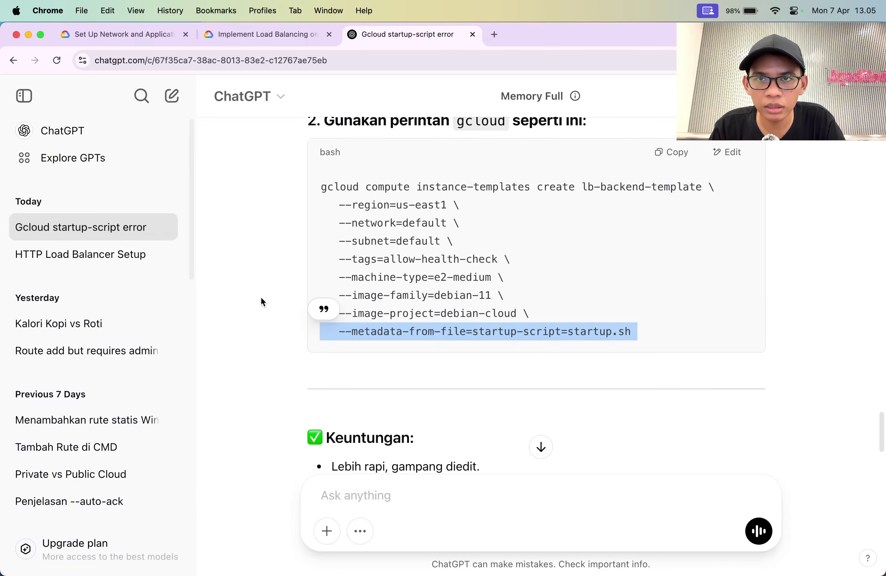
key("super+Tab")
key("Return")
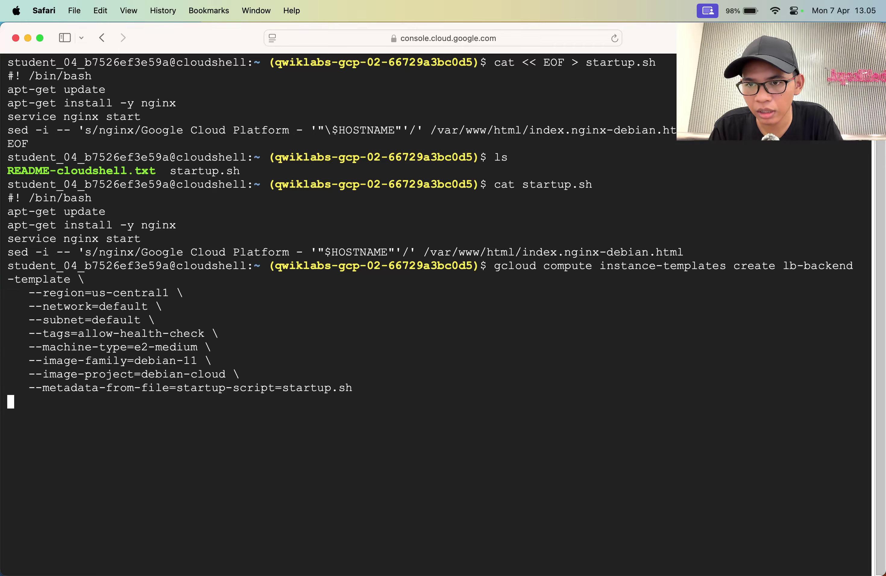
Close the ChatGPT page in Chrome and return to Cloud Shell in Safari.
key("super+Tab")
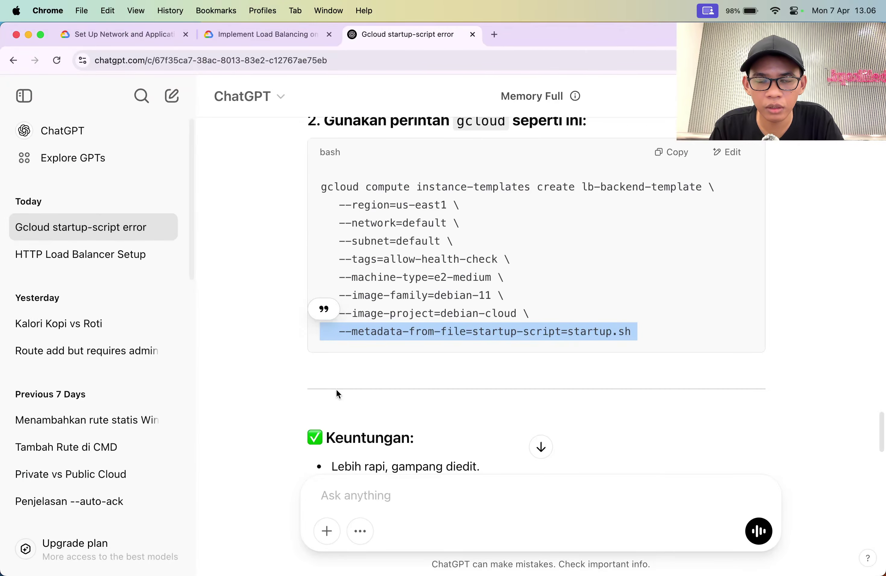
key("super+w")
key("ctrl+Tab")
key("super+Tab")
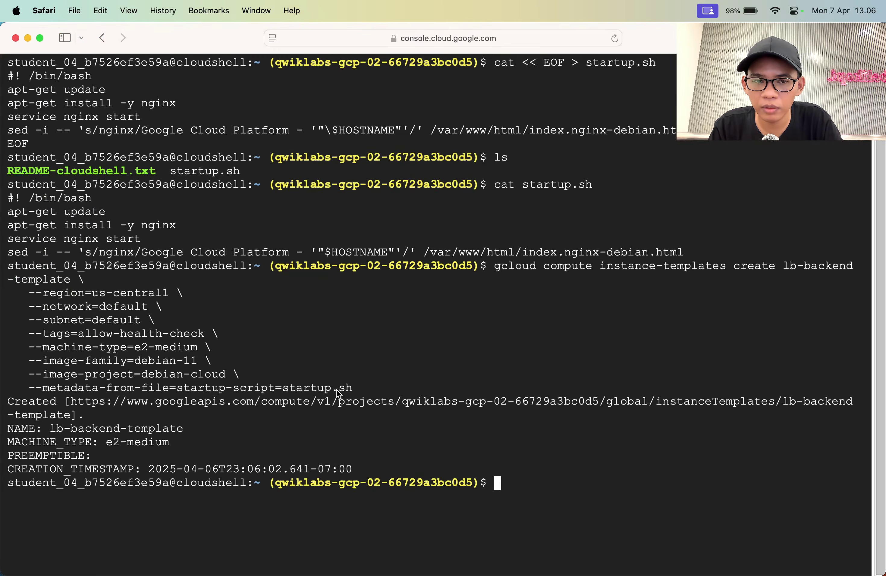
type("gcloud compute instance-templates create lb-backend-template    --region=us-central1    --network=default    --subnet=default    --tags=allow-health-check    --machine-type=e2-medium    --image-family=debian-11    --image-project=debian-cloud    --metadata-from-file=startup-script=startup.sh")
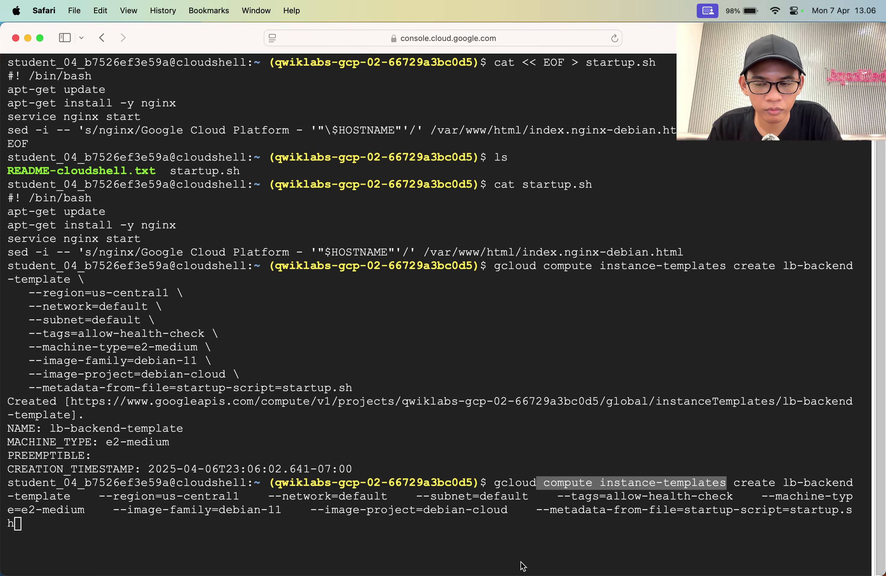
type("dasd")
key("ctrl+c")
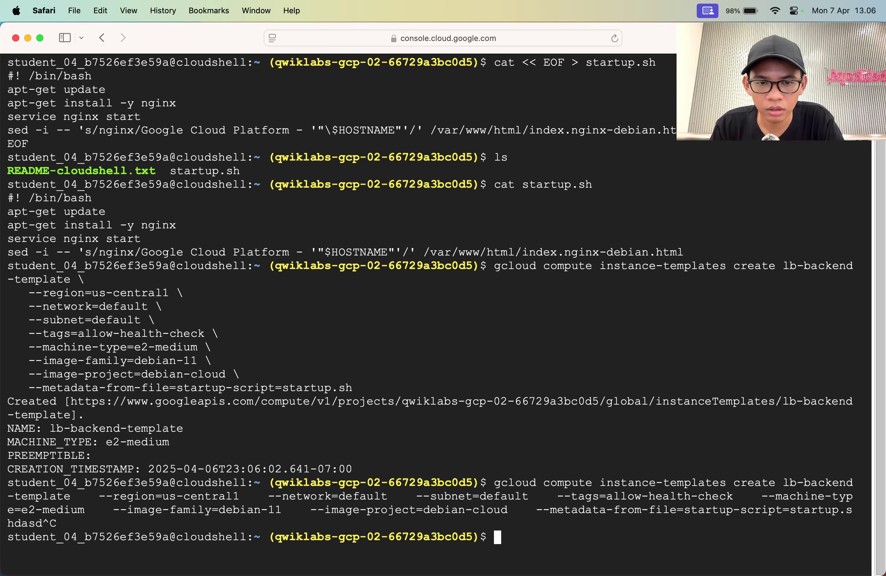
Run gcloud compute instance-templates list in Cloud Shell and examine the machine type line of the listed template.
type("gcloud compute inst")
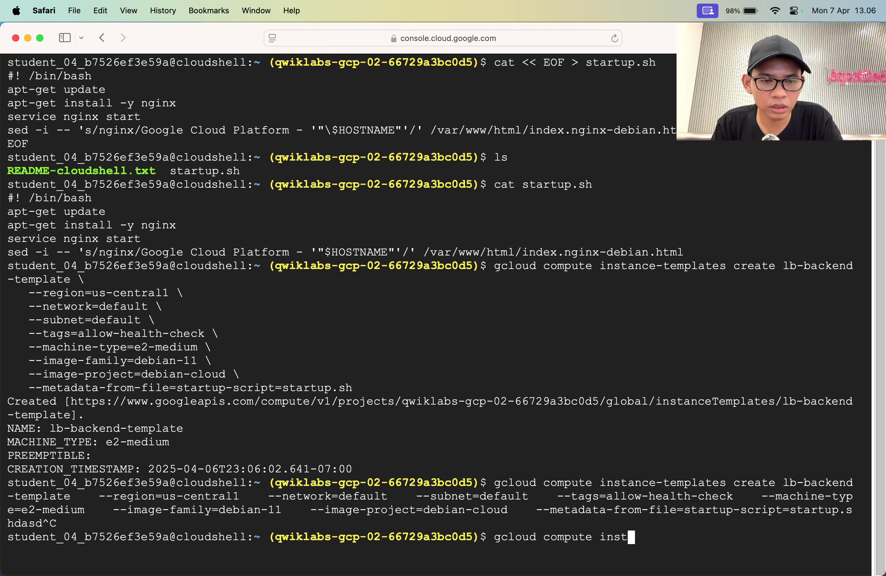
type("ance-teom")
key("BackSpace")
key("BackSpace")
key("BackSpace")
type("teomp")
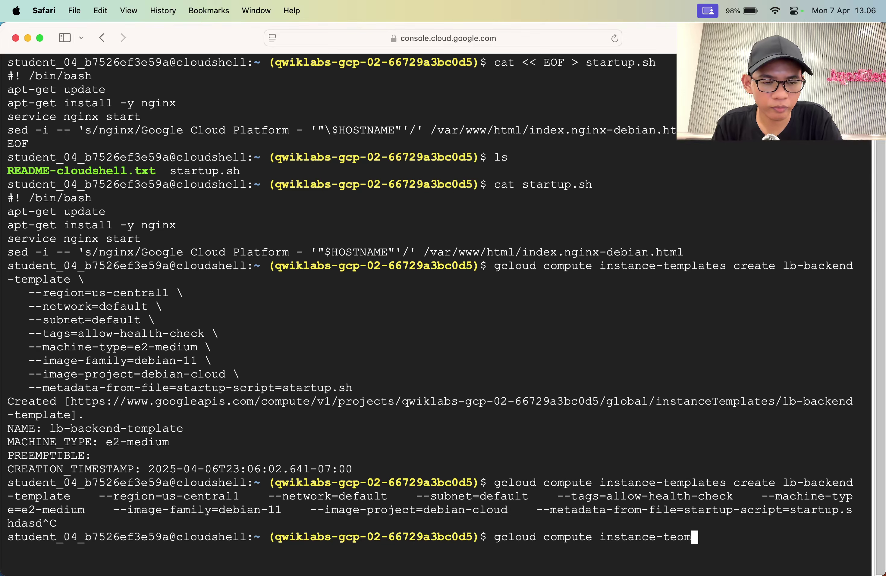
key("BackSpace")
key("BackSpace")
key("BackSpace")
type("mplates list")
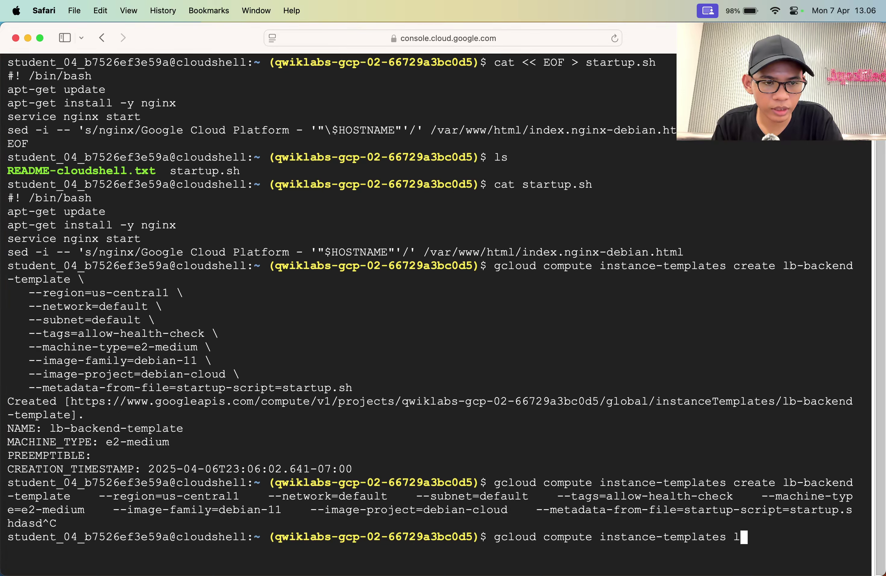
key("Return")
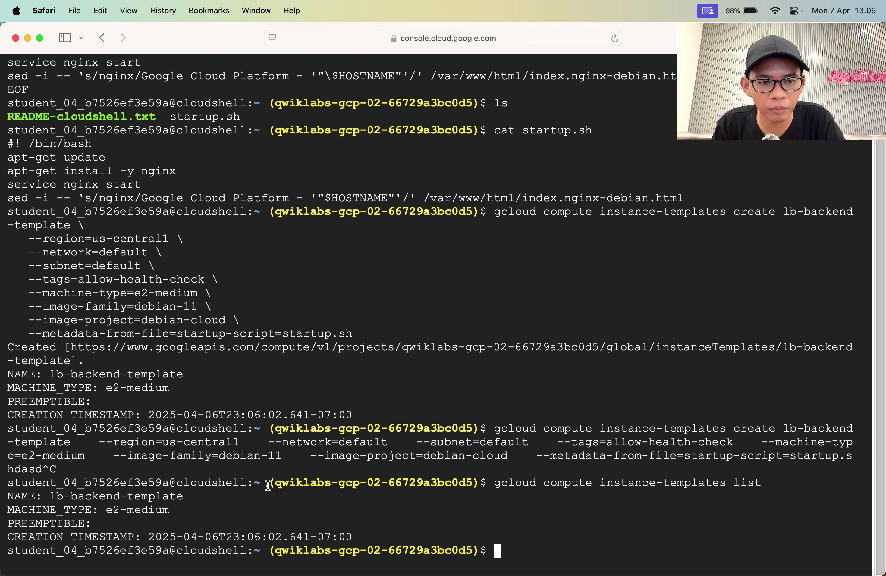
triple_click(63, 514)
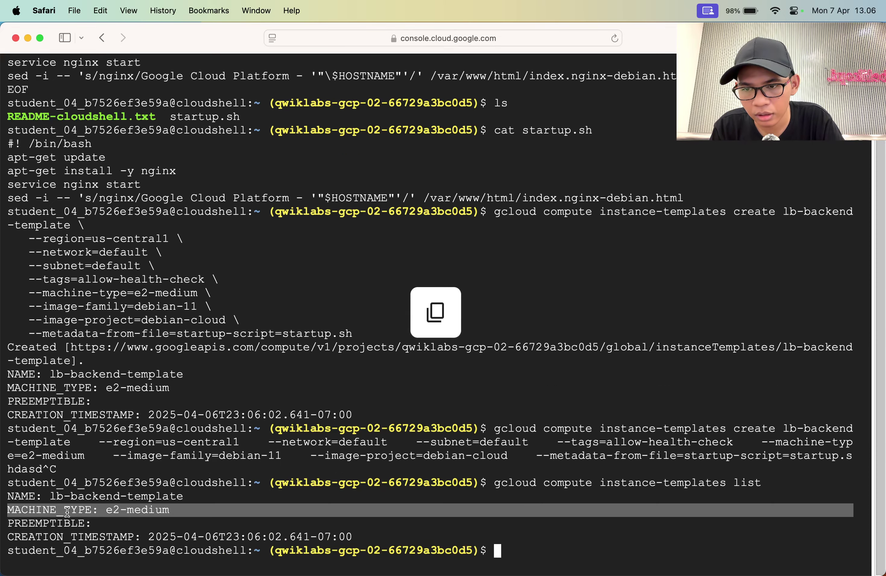
Find step 2 of the load balancer lab guide in Chrome and copy its managed instance group creation command for lb-backend-group.
key("super+Tab")
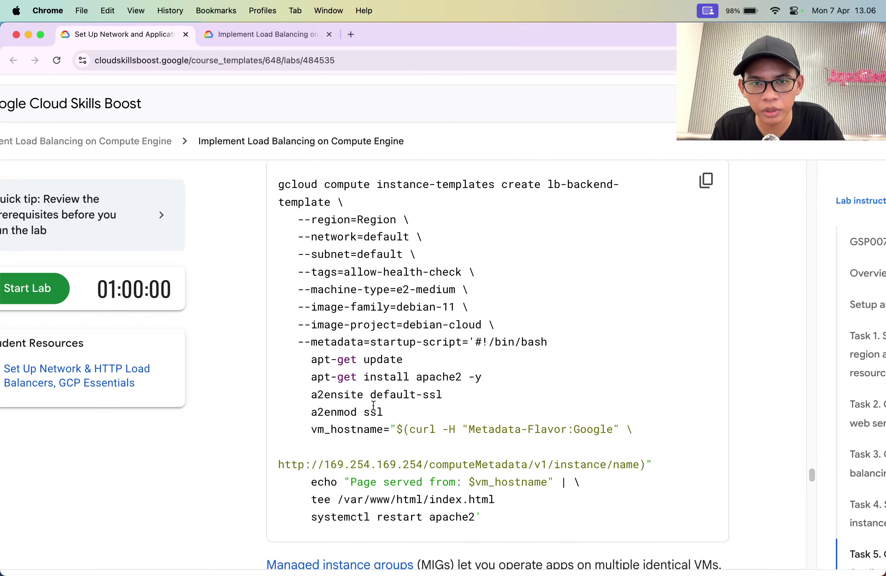
scroll(373, 405, "down", 8)
scroll(373, 405, "up", 15)
scroll(373, 404, "down", 4)
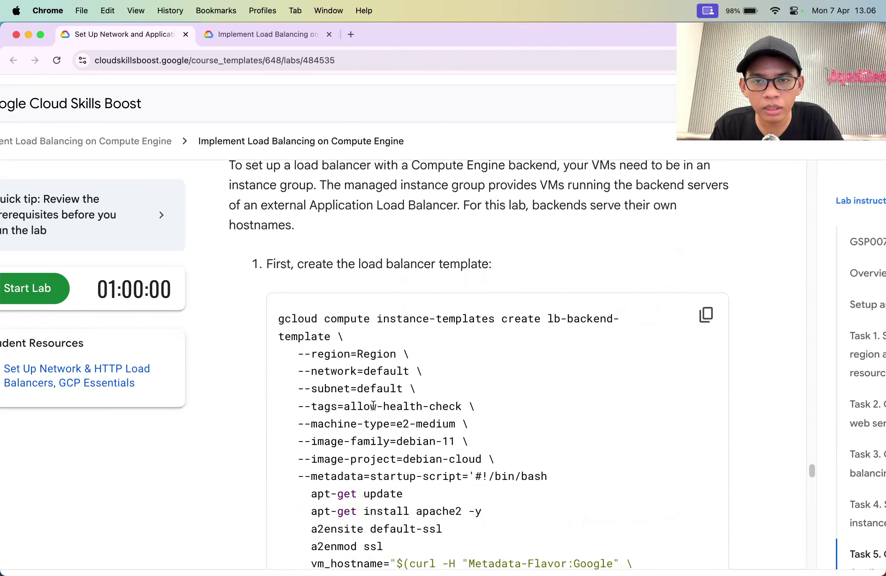
scroll(373, 405, "down", 5)
key("super+equal")
key("super+equal")
scroll(373, 405, "down", 3)
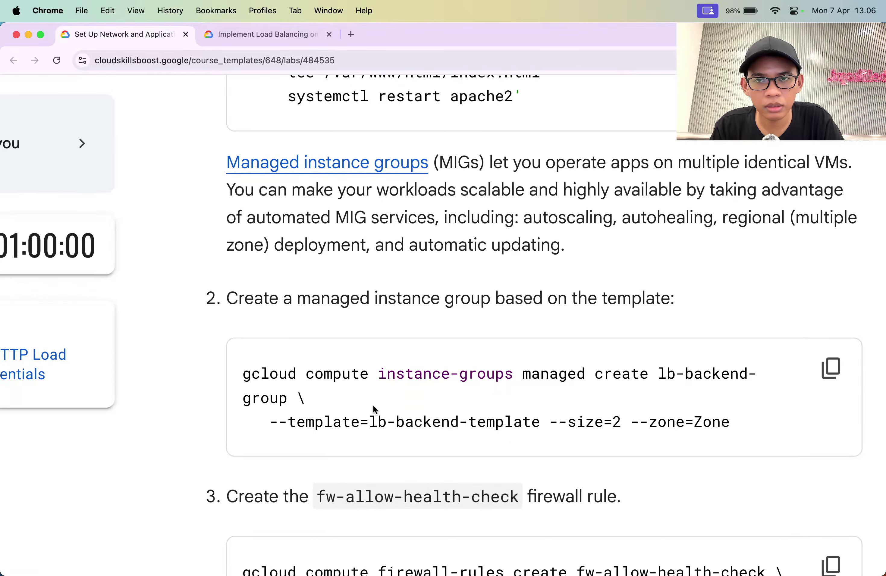
scroll(373, 405, "down", 3)
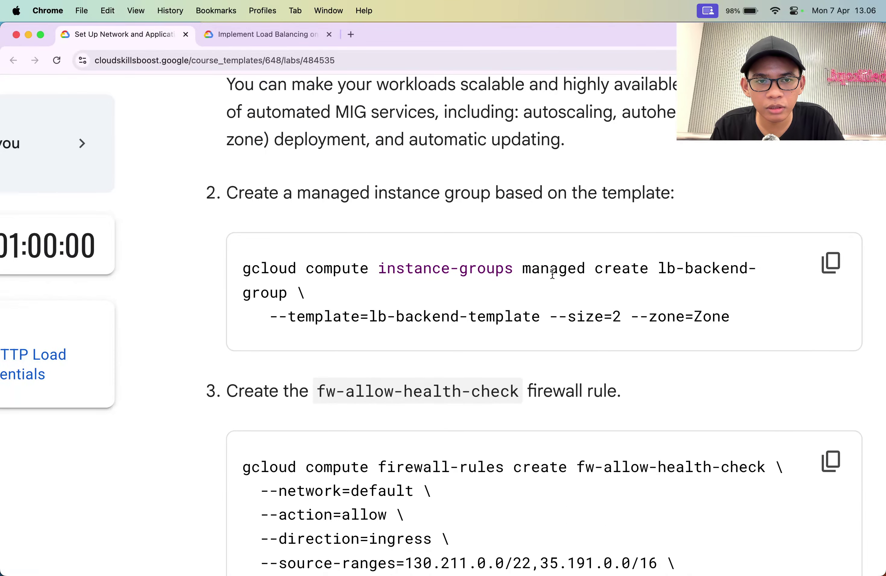
left_click(831, 263)
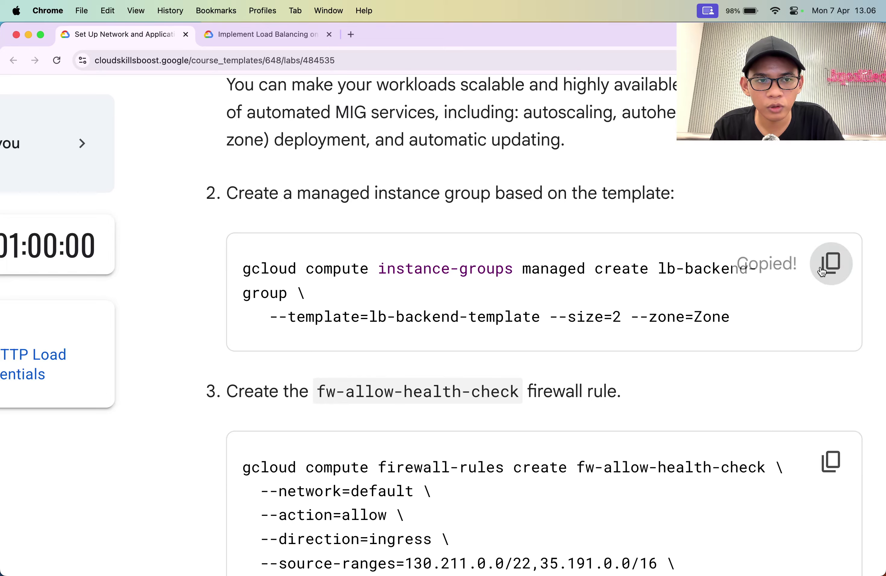
Replace the scratch file's contents in Sublime Text with the copied managed instance group command, and check its template name lb-backend-template.
key("super+Tab")
key("super+Tab")
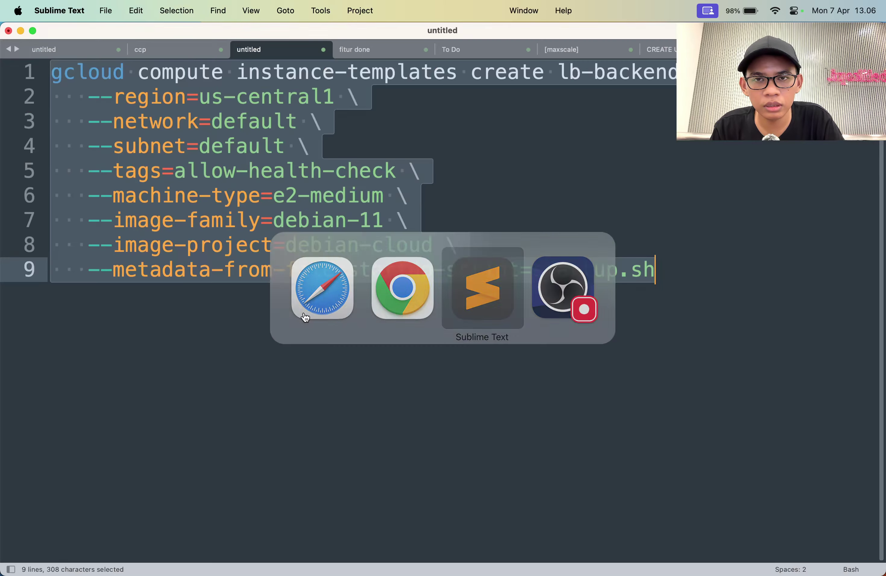
key("super+v")
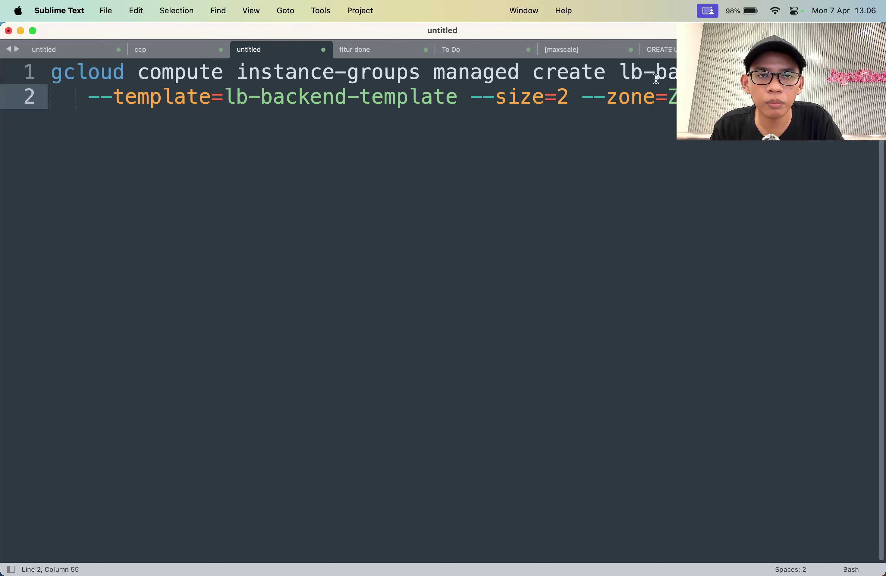
key("super+Tab")
key("super+Tab")
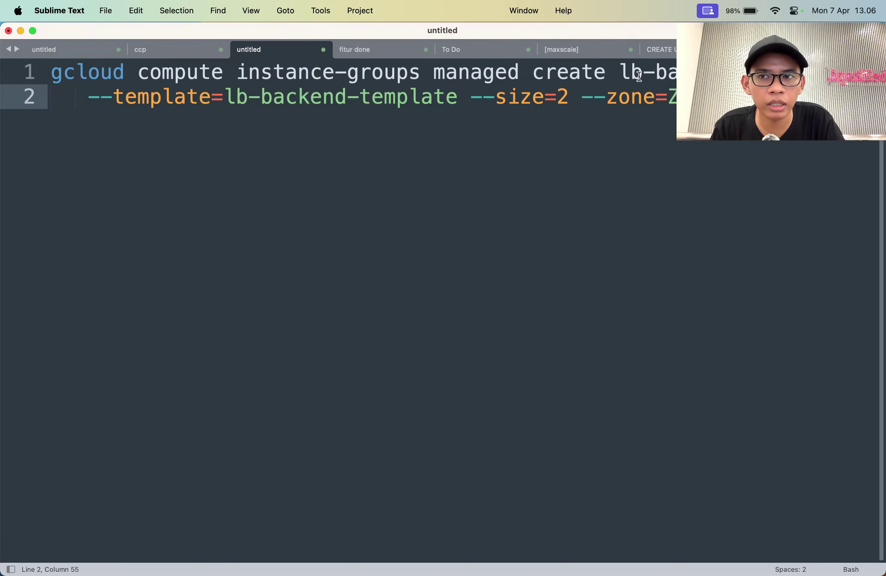
left_click_drag(223, 98, 458, 100)
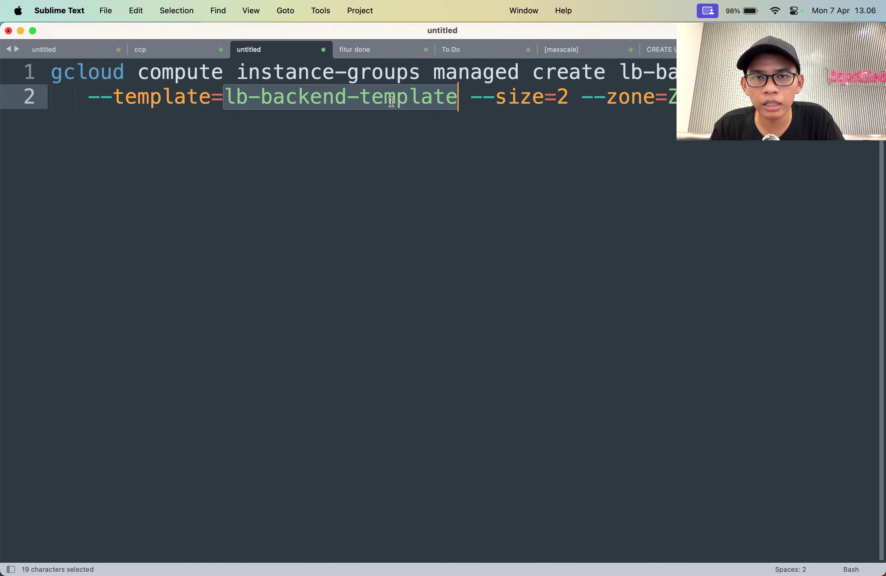
key("super+Tab")
key("super+Tab")
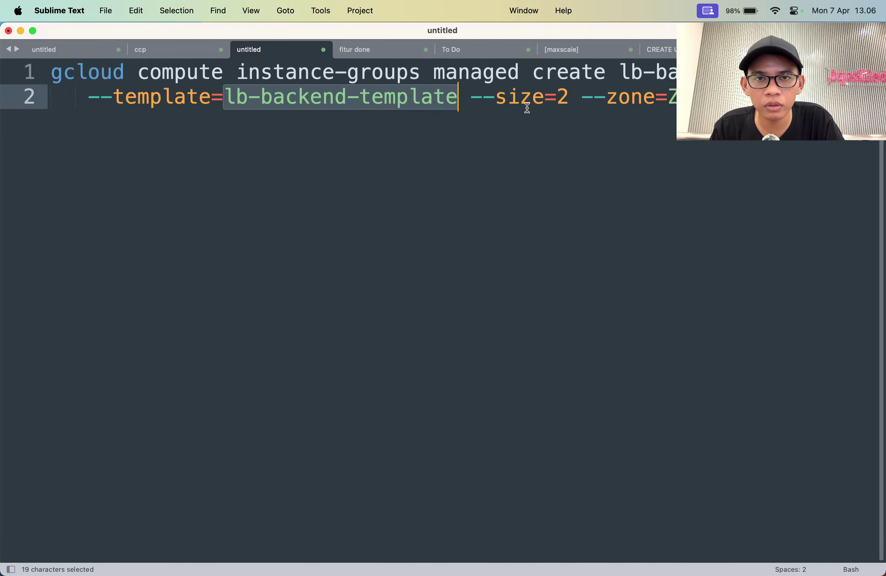
Replace the Zone placeholder in the managed instance group command with us-central1- and copy the command.
key("super+Tab")
key("Tab")
key("super+Tab")
double_click(711, 98)
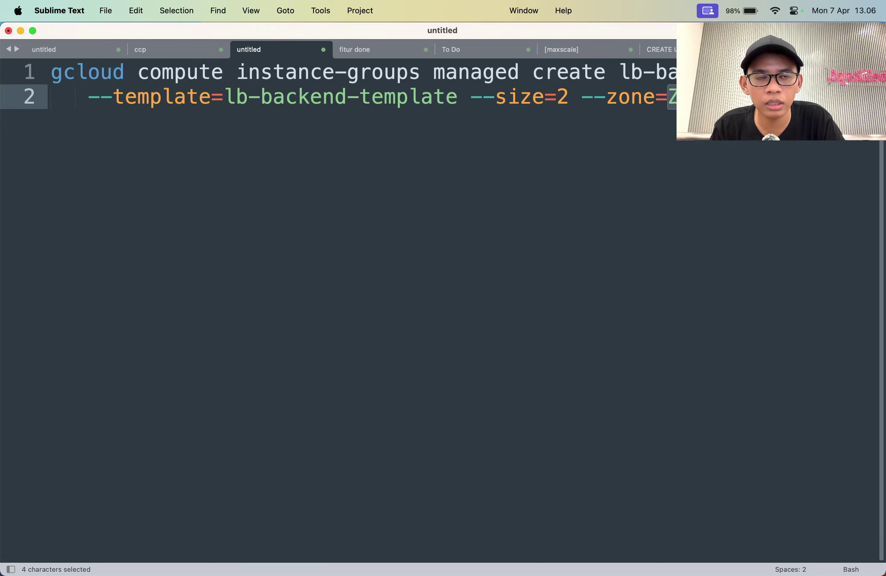
type("us-al1-")
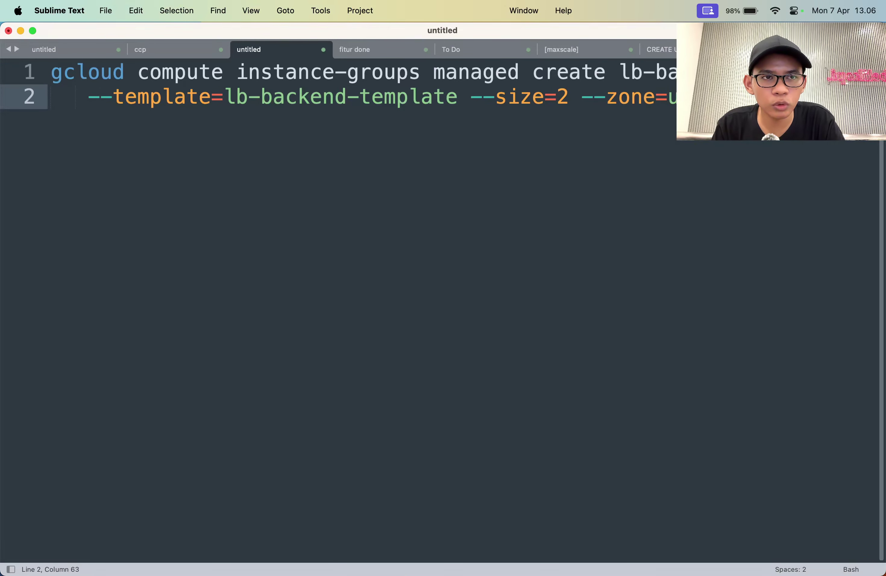
key("super+a")
key("super+c")
Search the lab pages in Chrome for "central" to check the default zone, and complete the command's zone as us-central1-f.
key("super+Tab")
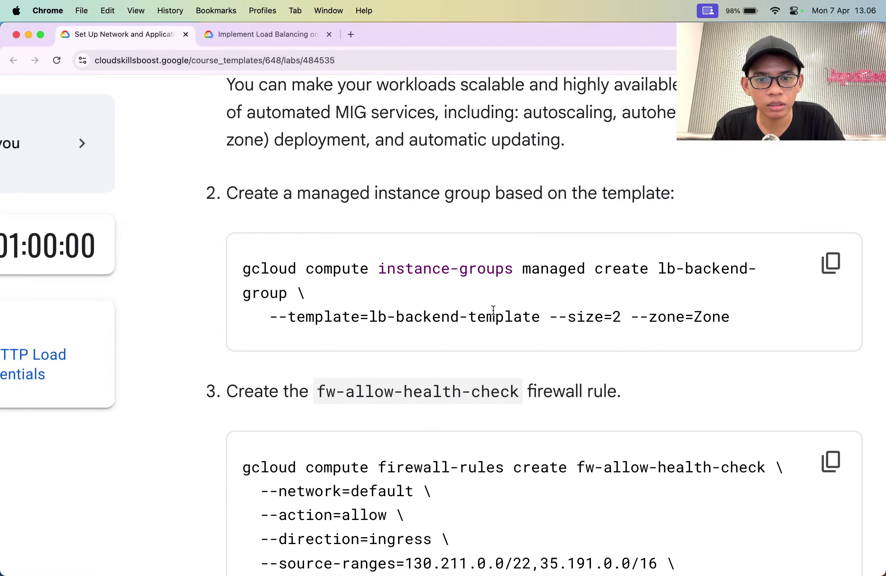
key("super+f")
type("central")
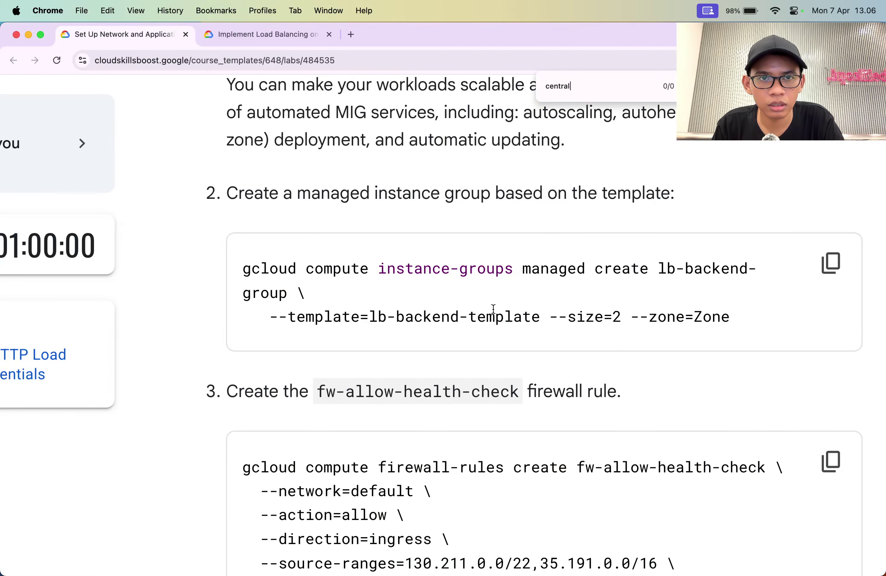
key("ctrl+Tab")
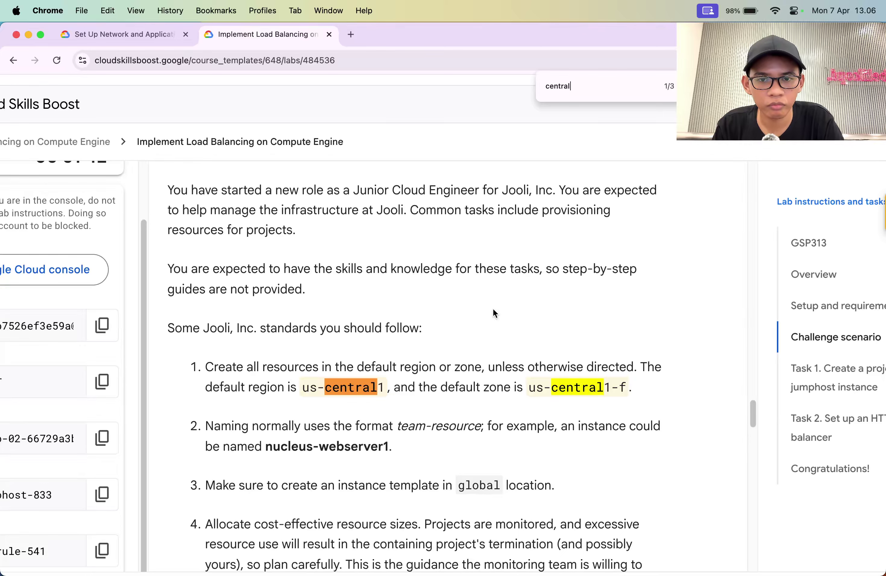
key("super+Tab")
left_click(493, 308)
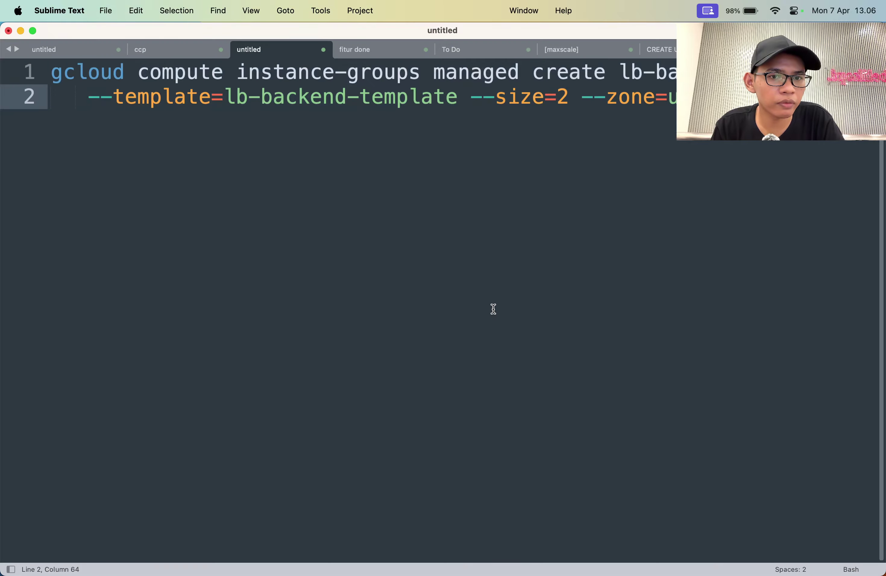
Run the lb-backend-group creation command in Cloud Shell in Safari, with size 2 and zone us-central1-f.
key("super+Tab")
key("super+Tab")
key("super+Tab")
key("Tab")
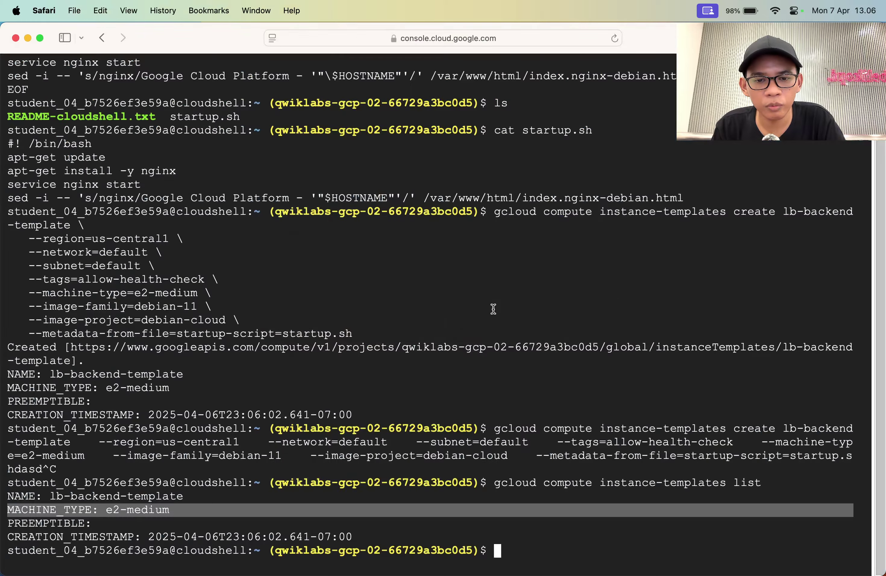
key("super+v")
key("Return")
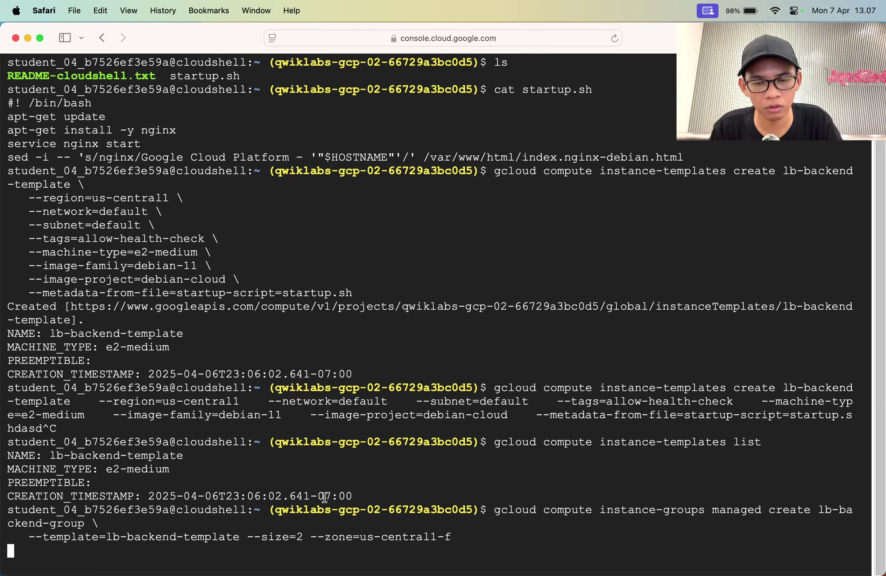
Return to Chrome and find step 3 of the load balancer guide, which creates the fw-allow-health-check firewall rule.
key("super+Tab")
key("super+Tab")
key("super+Tab")
key("super+Tab")
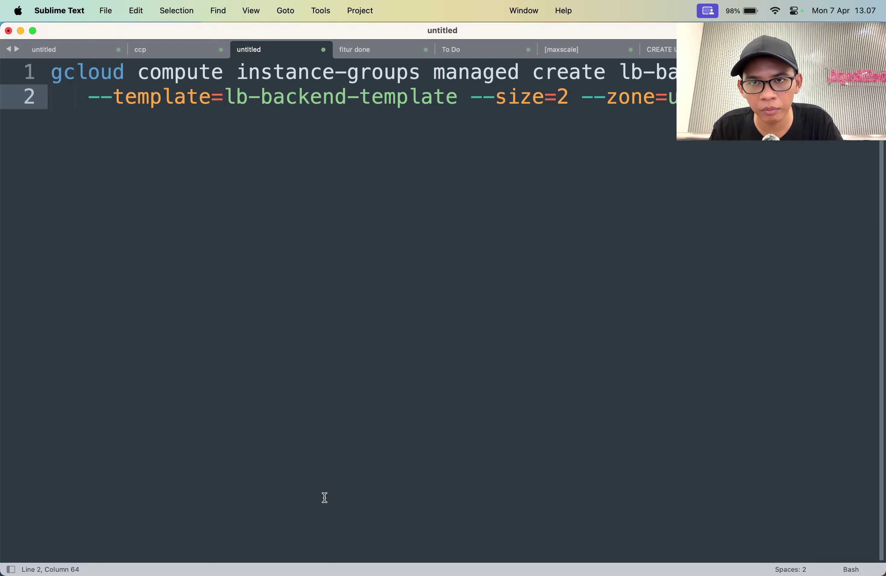
key("super+Tab")
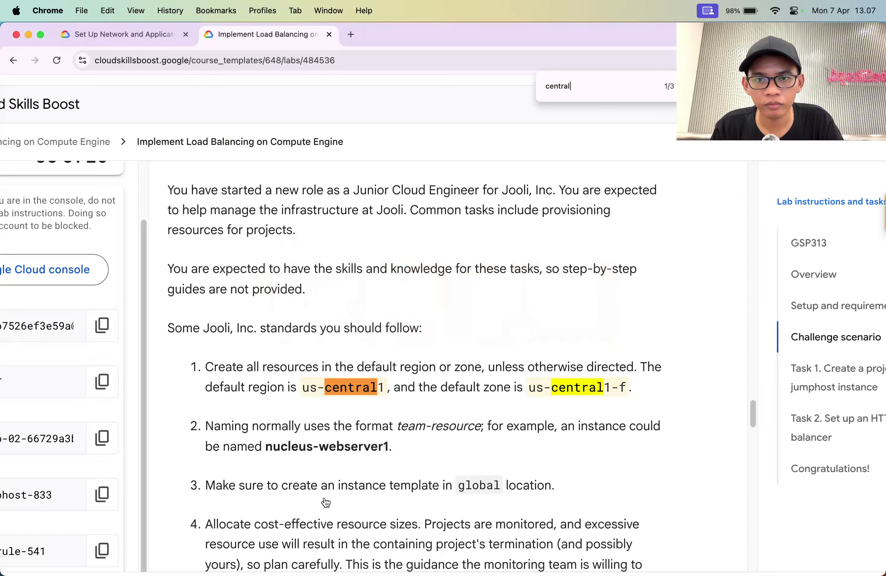
scroll(324, 497, "down", 10)
scroll(324, 497, "down", 10)
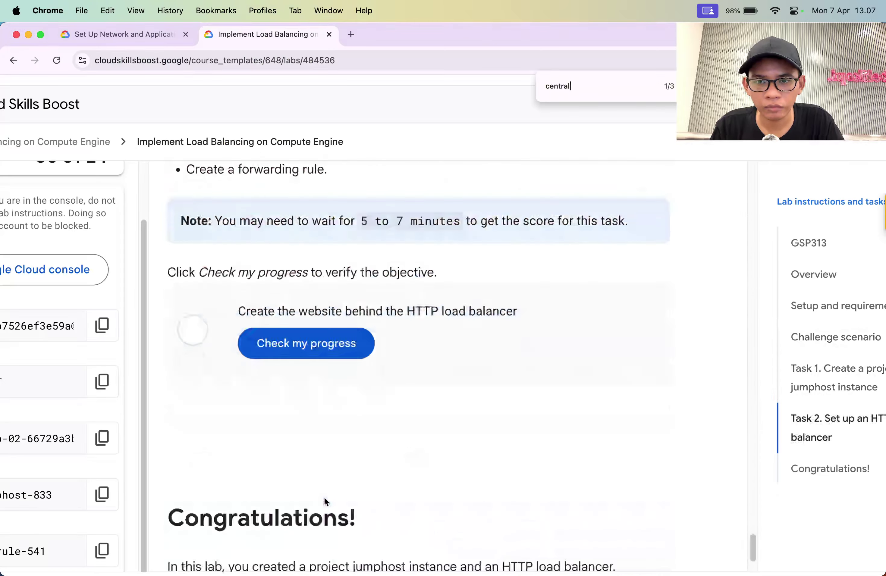
key("ctrl+shift+Tab")
scroll(451, 353, "down", 5)
scroll(451, 353, "up", 3)
scroll(451, 353, "up", 3)
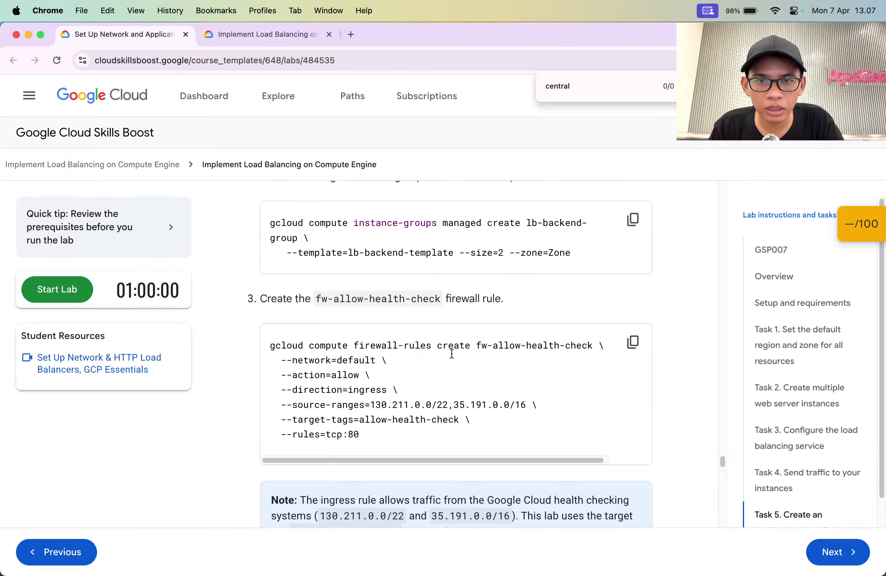
Check the running command in Cloud Shell, and copy the fw-allow-health-check creation command from the load balancer guide in Chrome.
key("super+Tab")
key("super+Tab")
scroll(358, 321, "up", 3)
key("super+Tab")
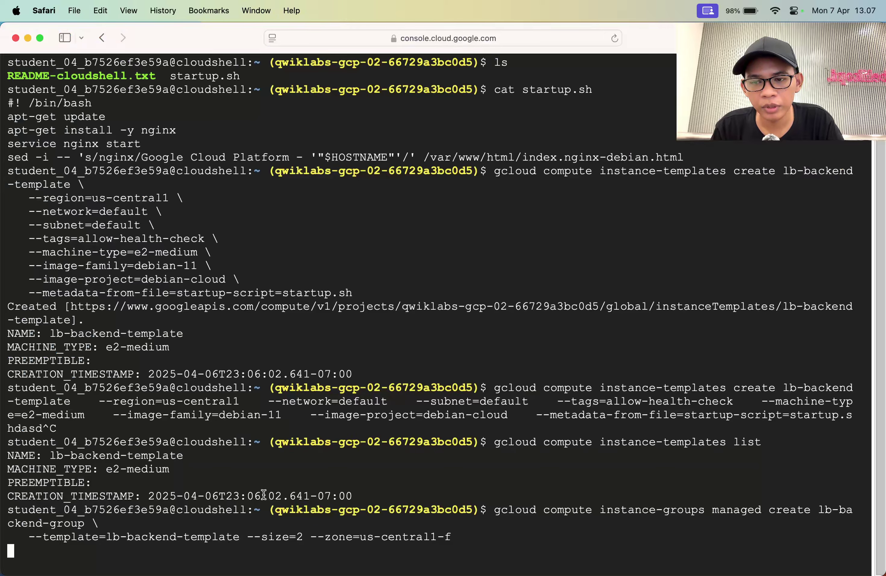
key("super+Tab")
scroll(299, 277, "down", 3)
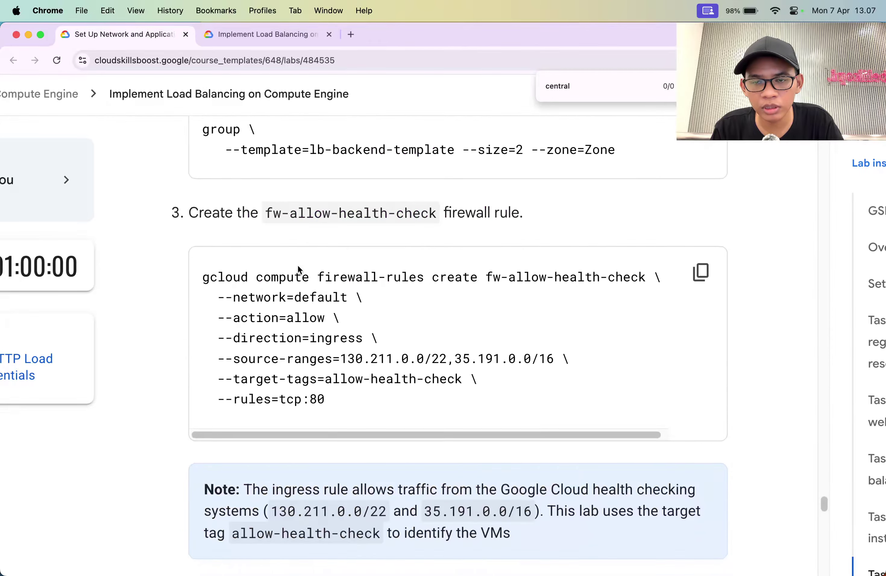
scroll(368, 265, "up", 5)
scroll(386, 226, "down", 1)
scroll(293, 259, "down", 5)
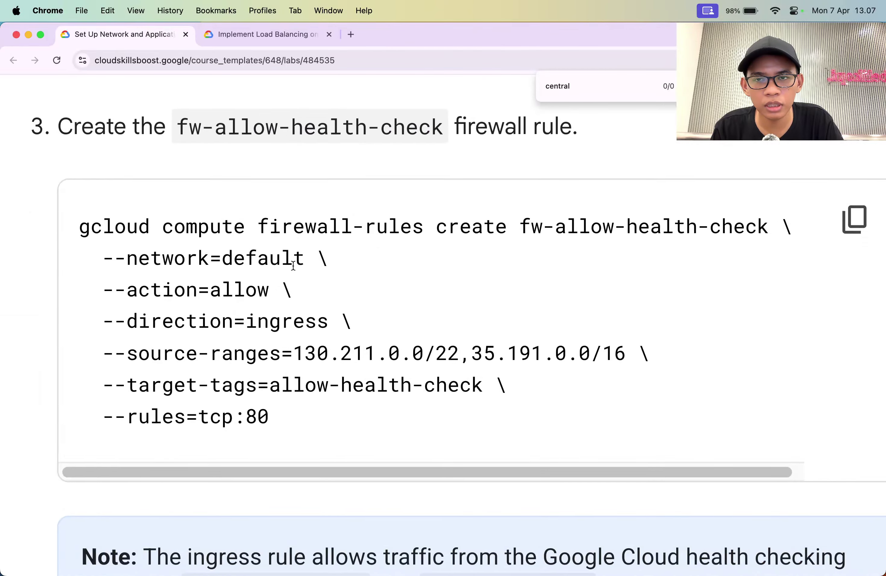
left_click(720, 228)
Replace the scratch file's contents in Sublime Text with the copied firewall rule command.
key("super+Tab")
key("super+Tab")
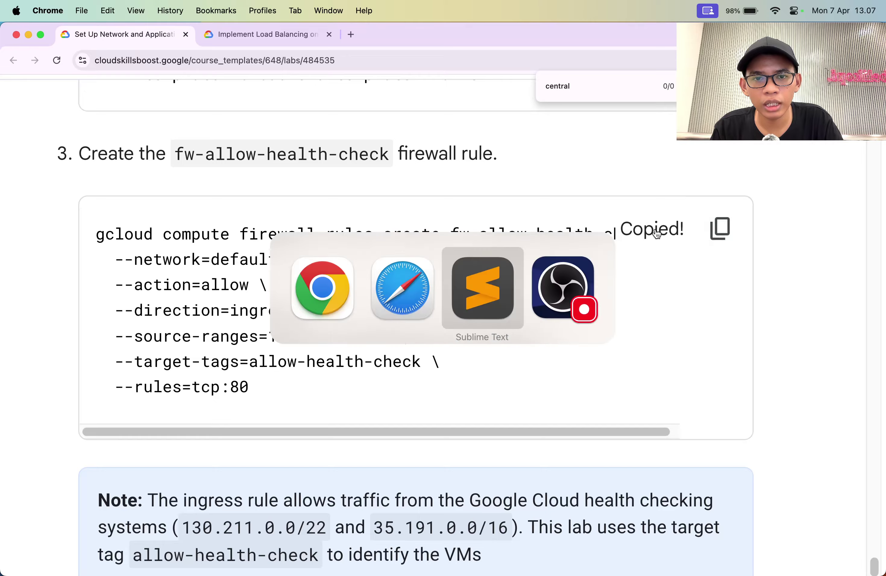
key("super+a")
key("super+v")
Copy the required firewall rule name from the challenge lab in Chrome, and rename the rule in the Sublime Text command to permit-tcp-rule-541.
key("super+Tab")
scroll(337, 177, "down", 15)
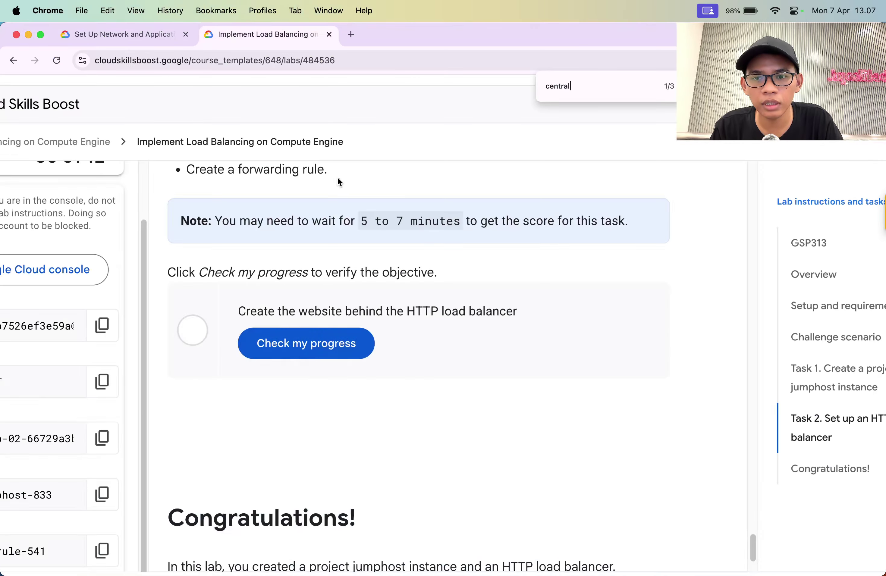
scroll(296, 326, "down", 3)
scroll(296, 326, "up", 10)
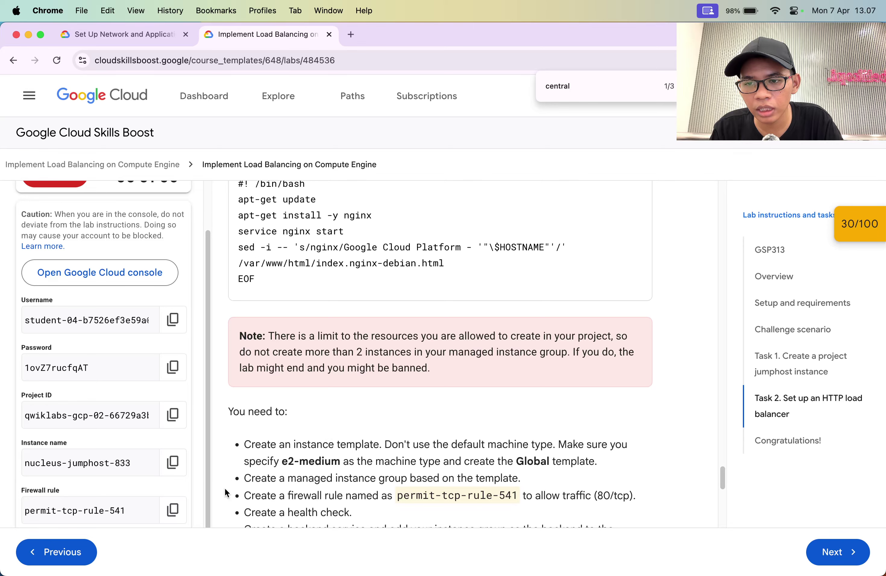
left_click(172, 510)
key("super+Tab")
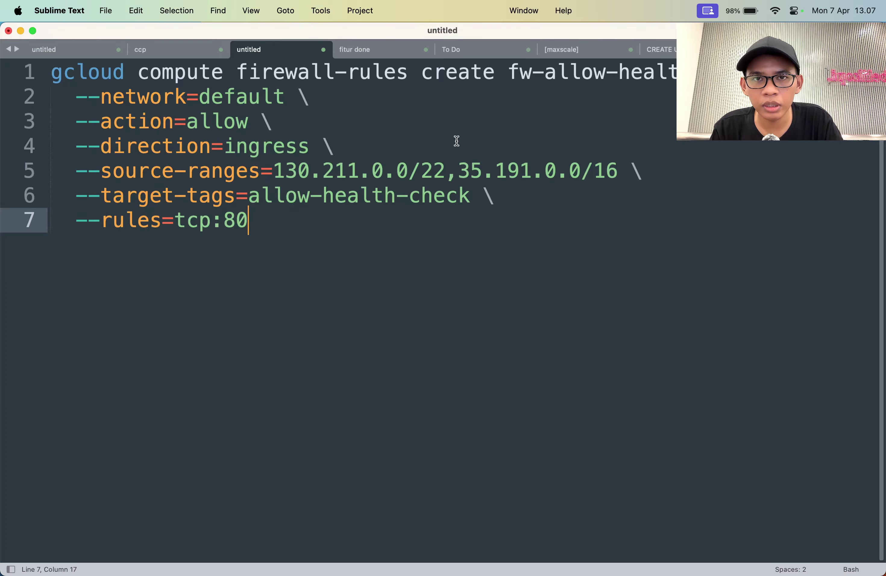
left_click_drag(509, 73, 767, 73)
key("super+v")
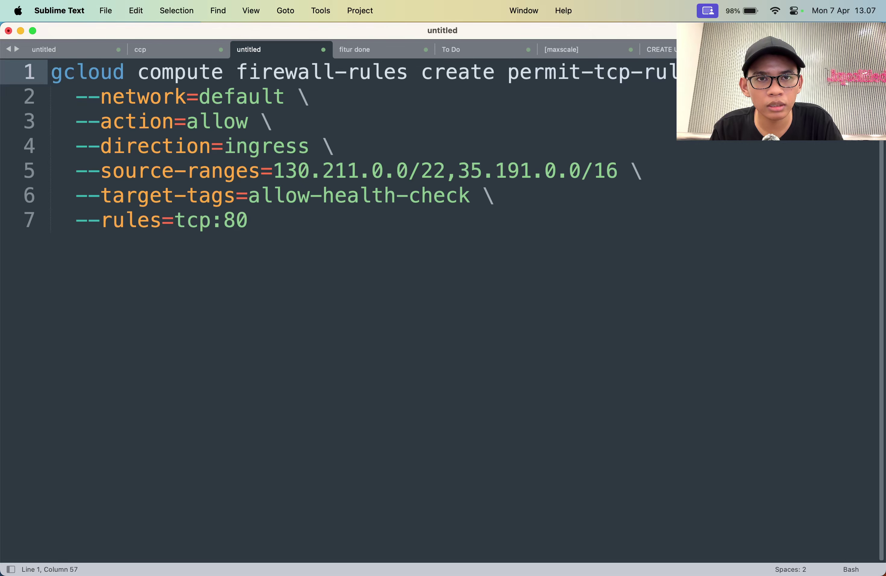
Review the firewall command's action, and look up its source address 130.211.0.0 on ipinfo.io in Chrome, closing the page when done.
double_click(216, 122)
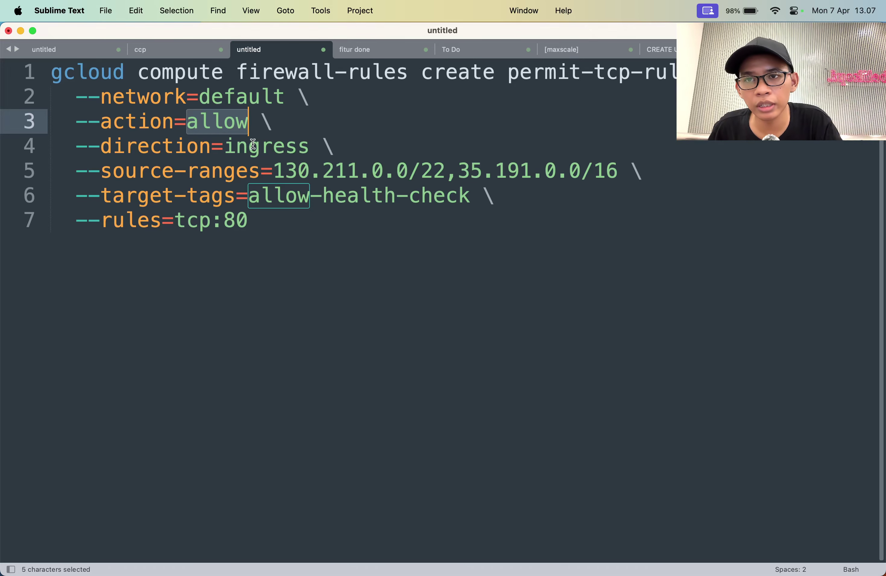
left_click_drag(275, 170, 408, 170)
key("super+c")
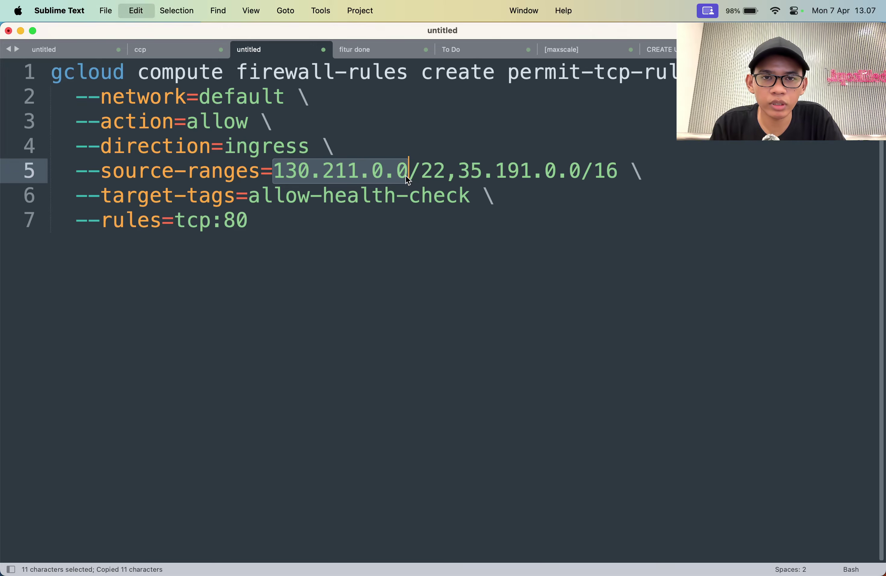
key("super+Tab")
key("super+t")
type("ipinfo.io/")
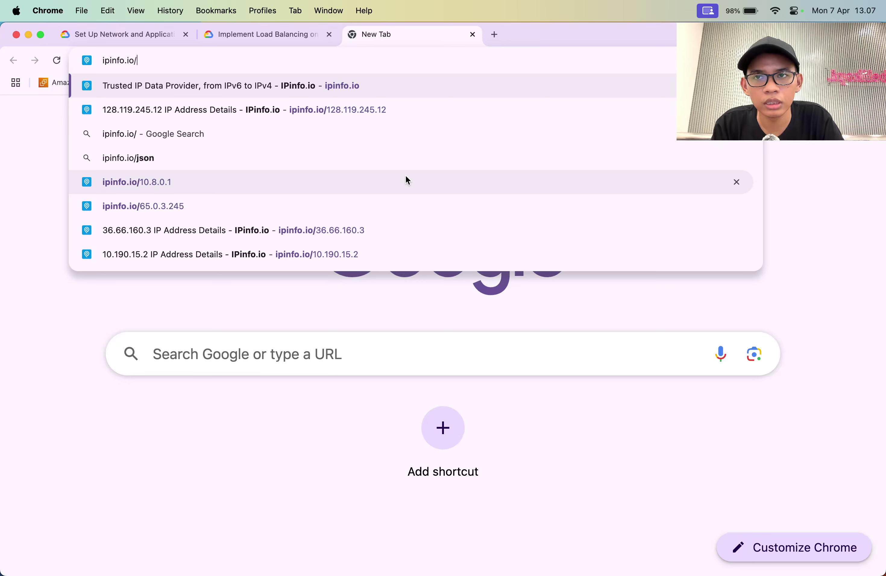
key("super+v")
key("Return")
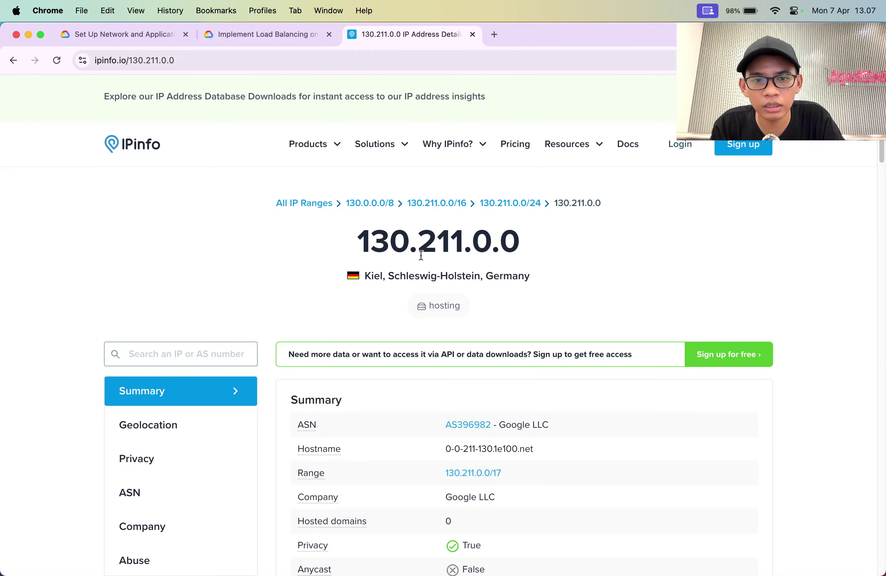
scroll(424, 274, "down", 3)
key("super+w")
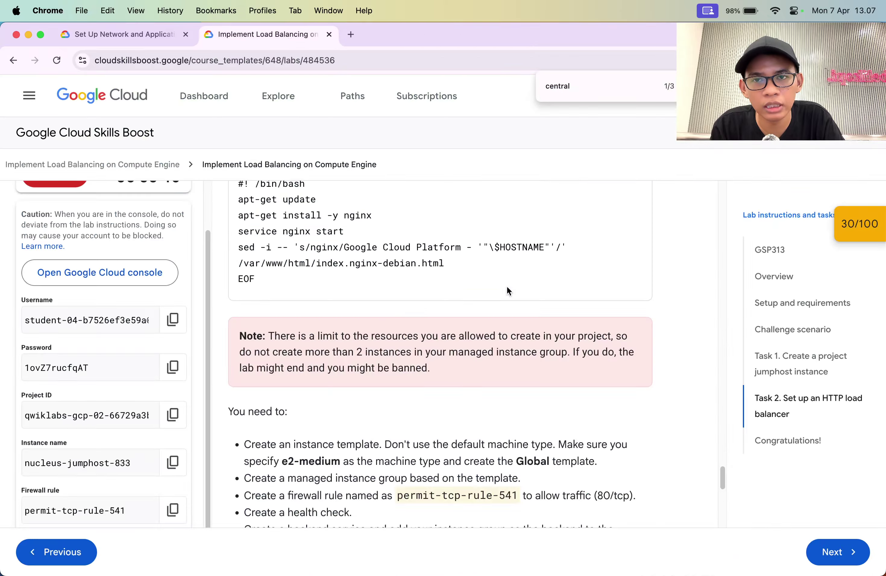
Examine the target tag allow-health-check in the Sublime Text firewall command against the lab pages in Chrome.
key("super+Tab")
double_click(299, 205)
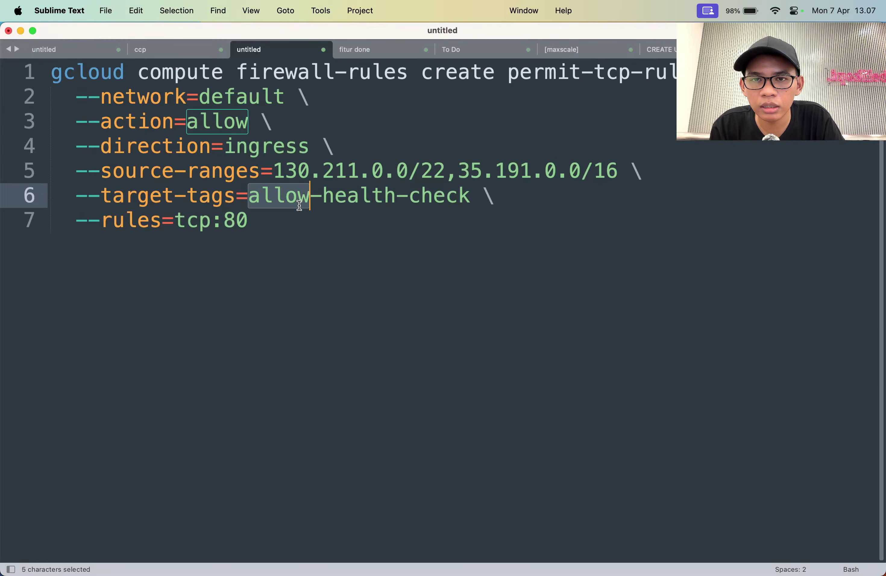
mouse_move(299, 206)
left_mouse_down()
mouse_move(433, 205)
mouse_move(300, 202)
left_mouse_up()
left_click(433, 205)
key("super+Tab")
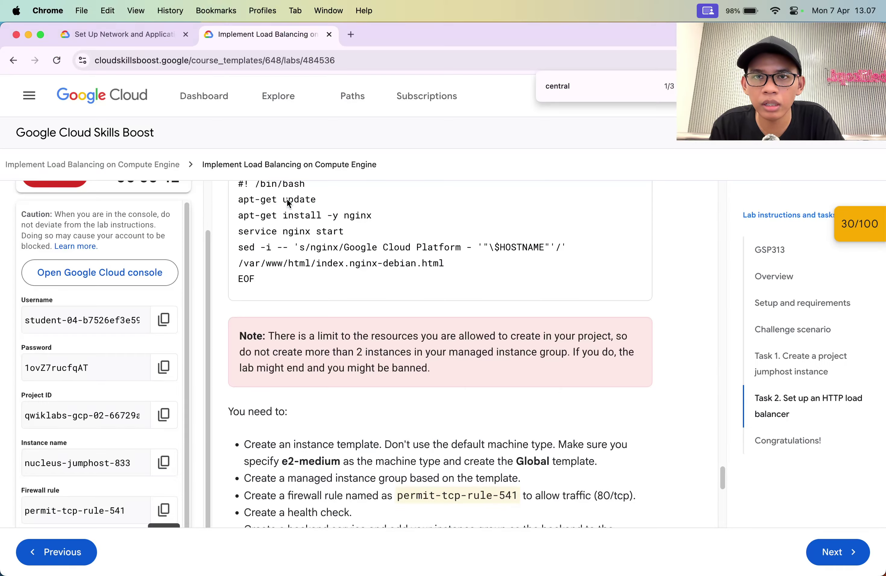
key("ctrl+shift+Tab")
key("ctrl+Tab")
key("super+Tab")
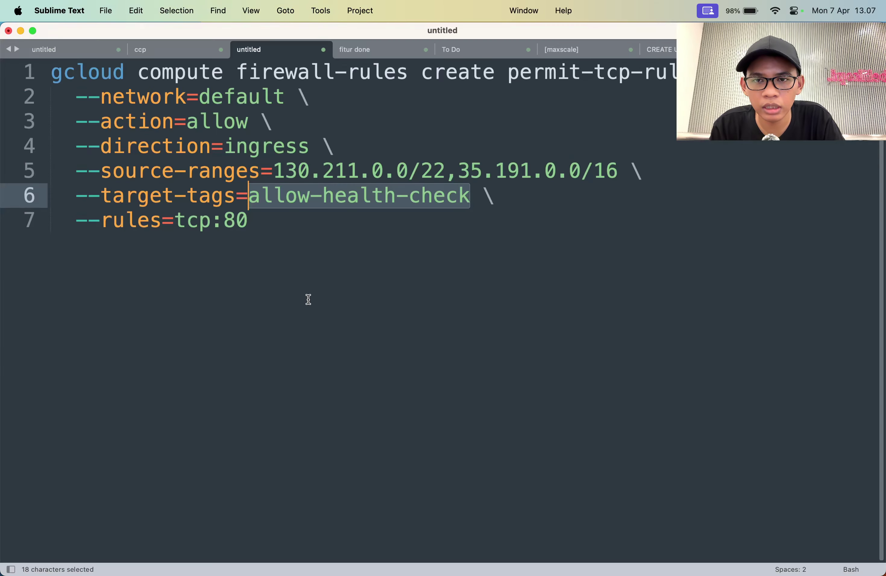
Copy the target tag allow-health-check from the Sublime Text command and search the load balancer reference lab in Chrome for it.
key("super+c")
key("super+Tab")
key("ctrl+shift+Tab")
key("ctrl+Tab")
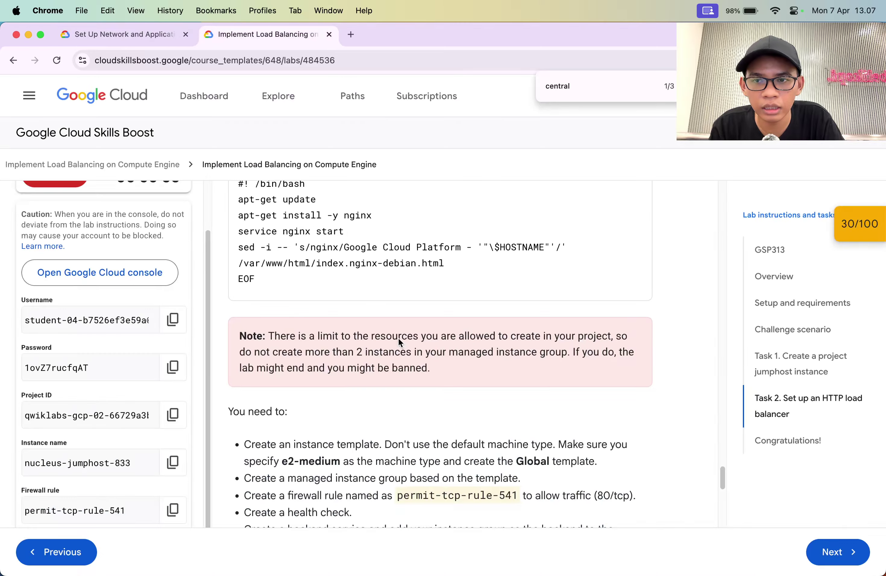
key("ctrl+shift+Tab")
scroll(422, 389, "up", 5)
key("super+f")
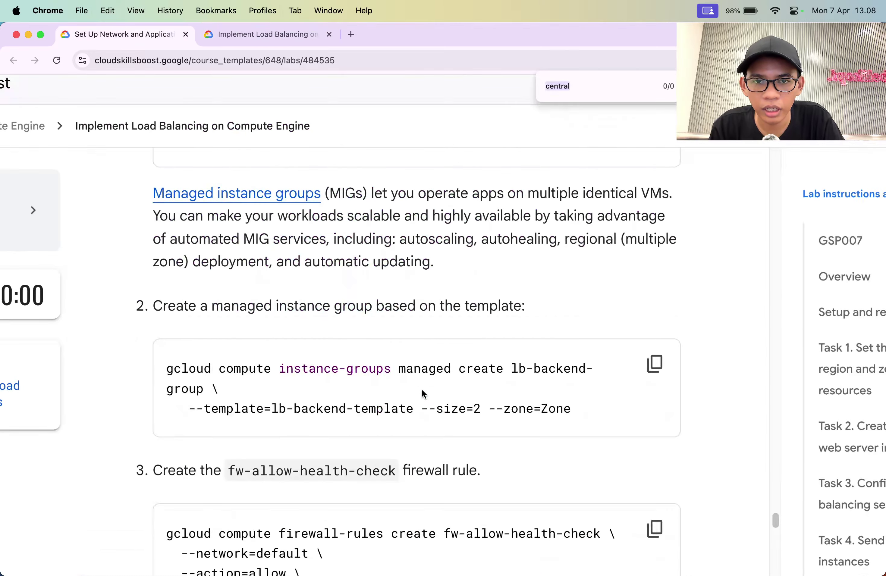
key("super+v")
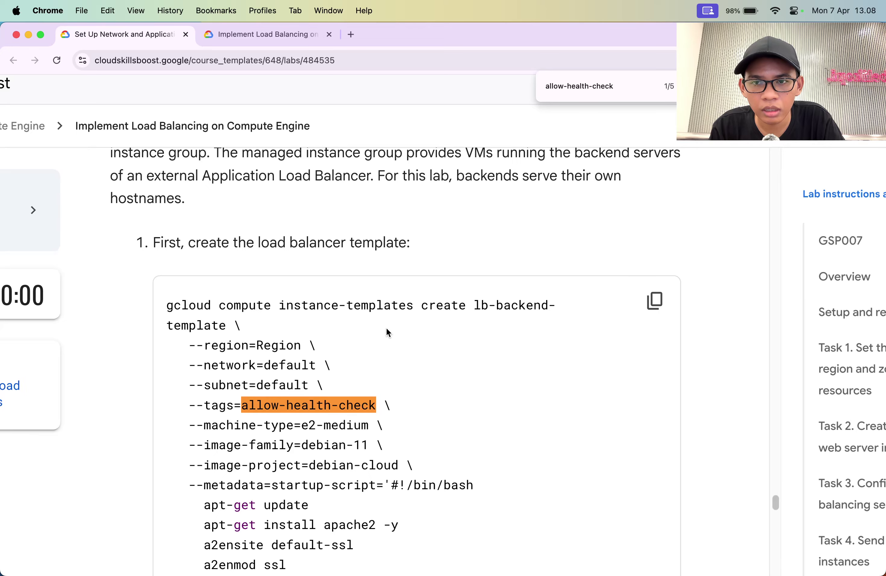
Examine how the reference lab's fw-allow-health-check firewall command and its note use the target tag, closing the page search when done.
scroll(387, 333, "down", 10)
scroll(390, 344, "down", 5)
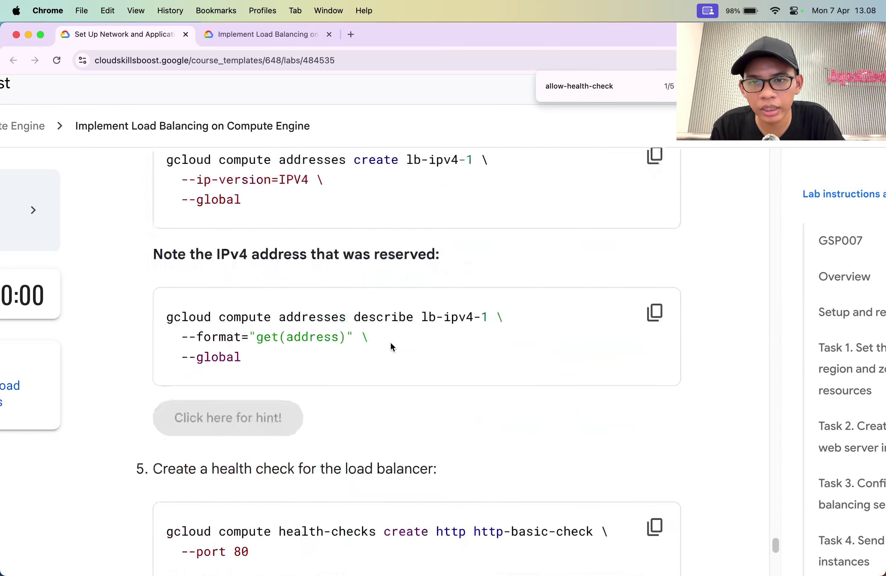
scroll(391, 344, "up", 6)
key("super+equal")
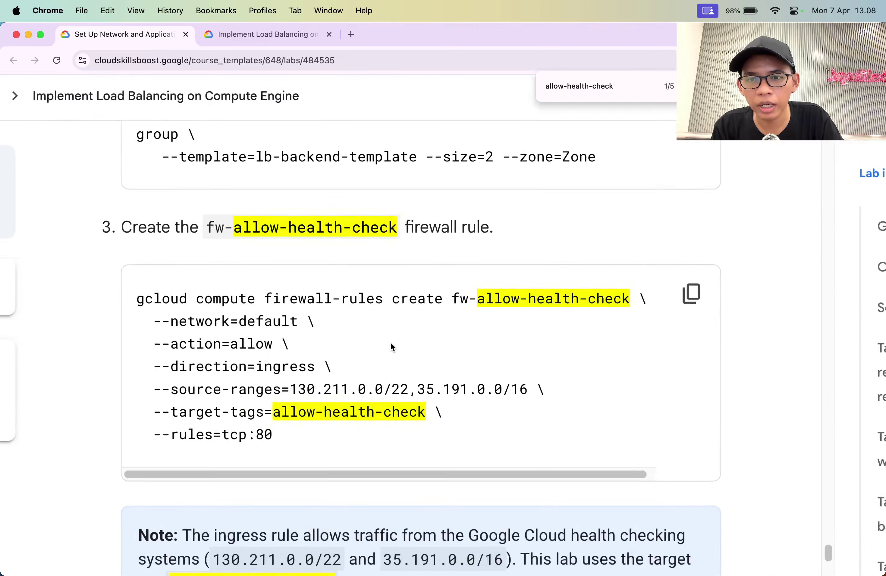
key("super+equal")
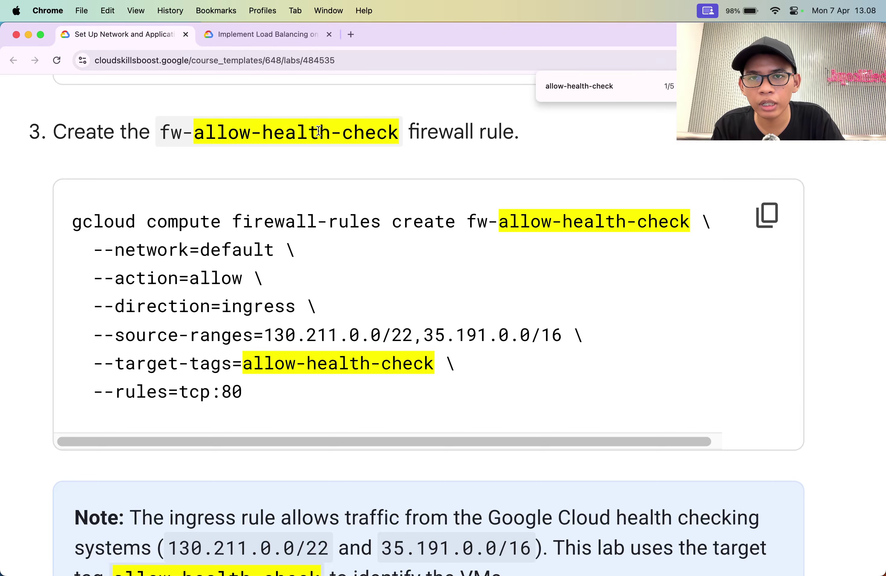
scroll(515, 206, "down", 1)
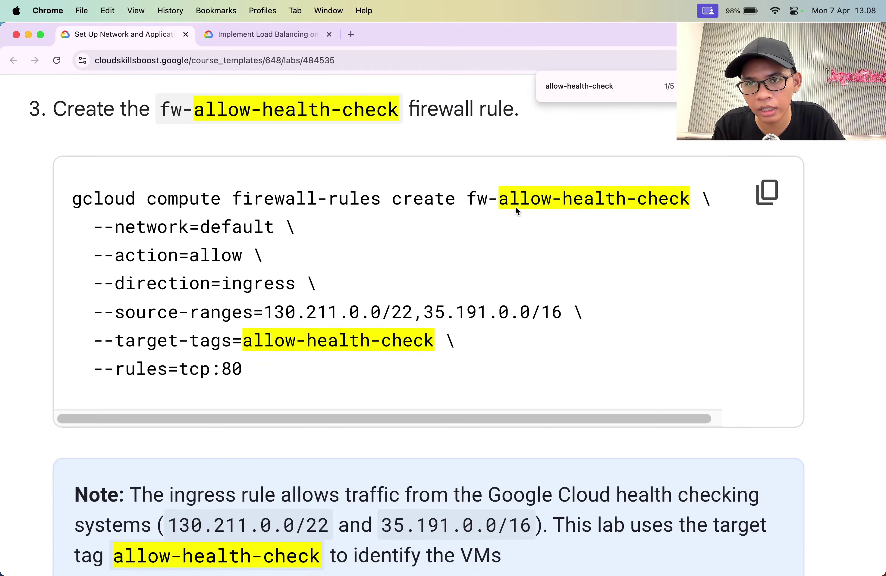
key("Escape")
scroll(319, 318, "down", 2)
scroll(319, 319, "up", 1)
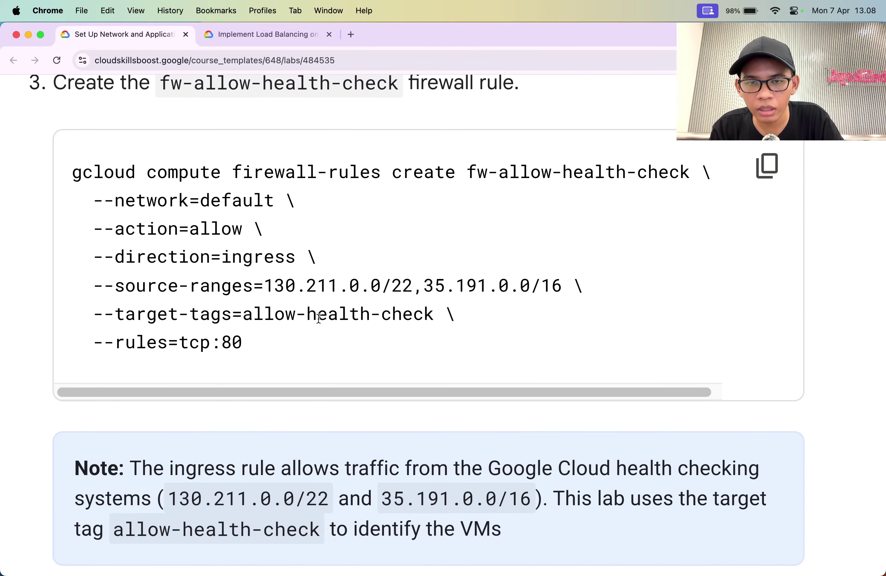
key("super+Tab")
key("super+Tab")
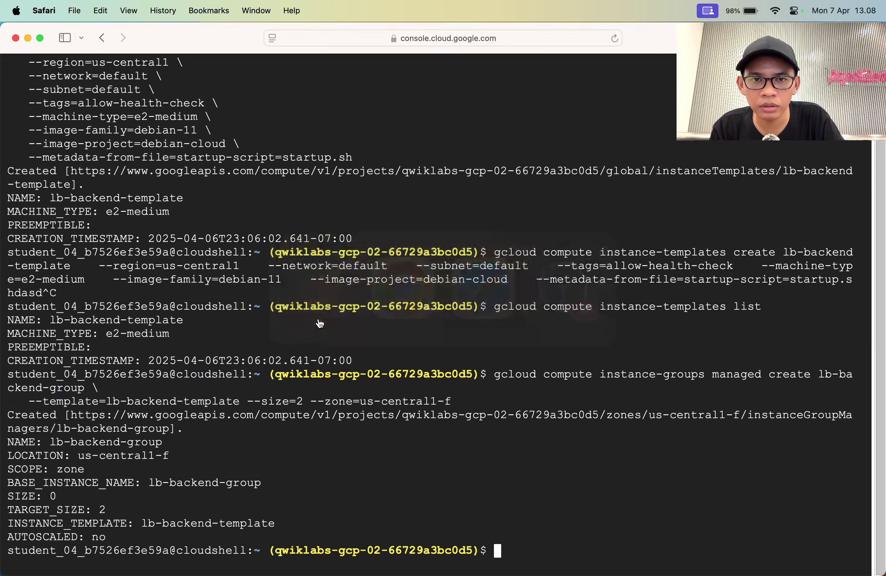
type("allow-health-check")
key("ctrl+c")
key("super+Tab")
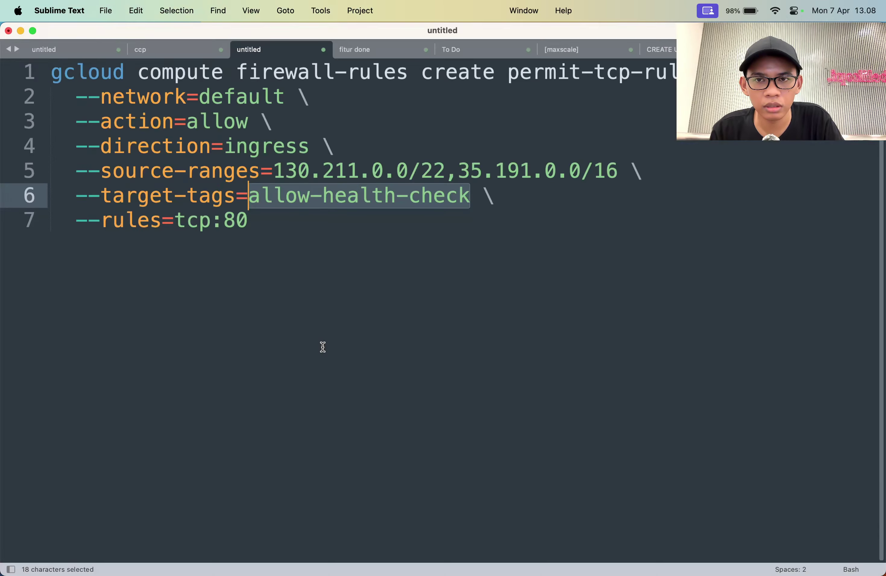
Copy the whole firewall command from Sublime Text and run it in Cloud Shell in Safari to create permit-tcp-rule-541 allowing tcp:80.
key("super+a")
key("super+c")
key("super+Tab")
key("super+Tab")
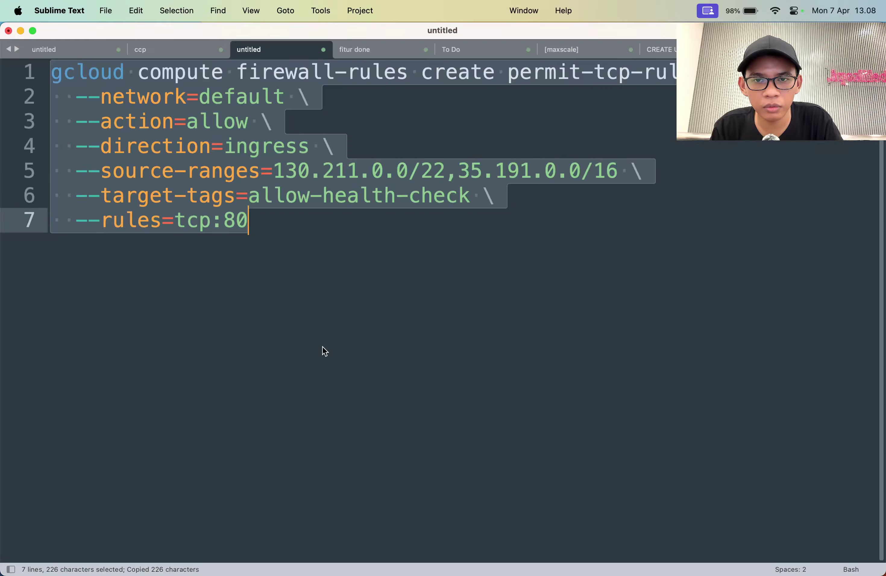
key("super+Tab")
key("super+Tab")
key("super+Tab")
key("super+v")
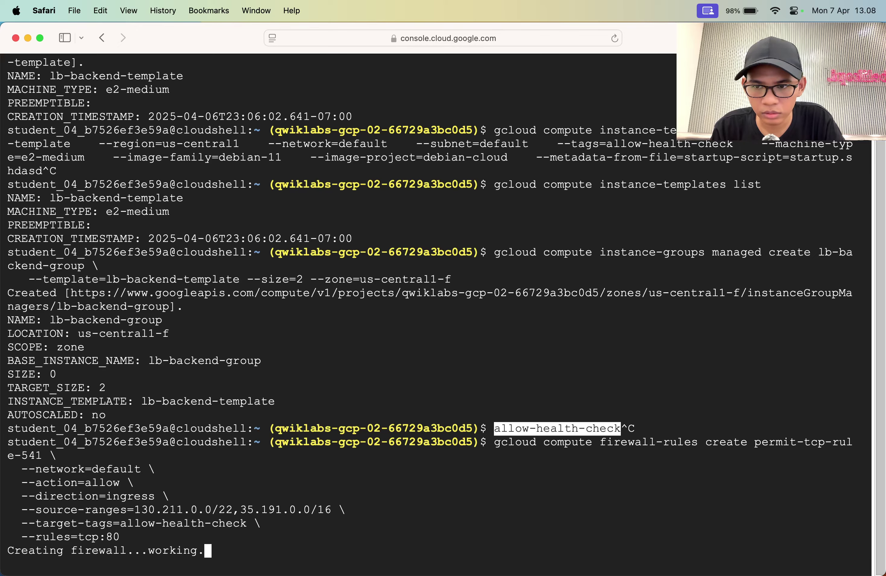
key("super+Tab")
key("super+Tab")
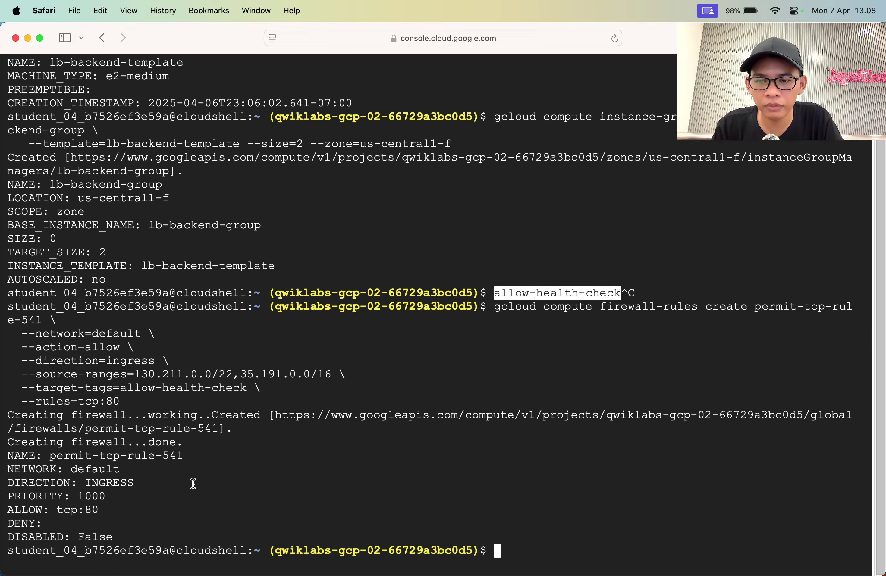
Copy the reference lab's static address command in Chrome and run it in Cloud Shell to reserve the global IPv4 address lb-ipv4-1.
key("super+Tab")
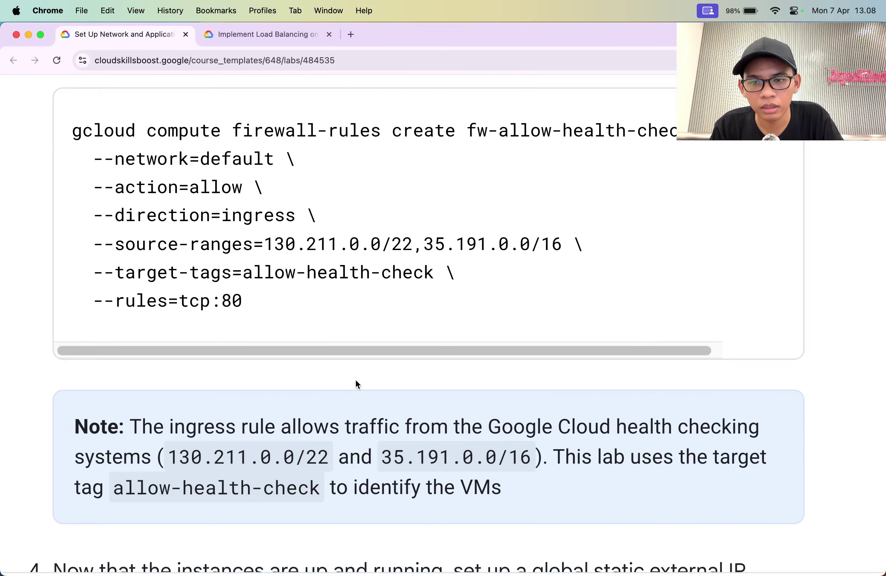
key("super+0")
scroll(355, 379, "down", 8)
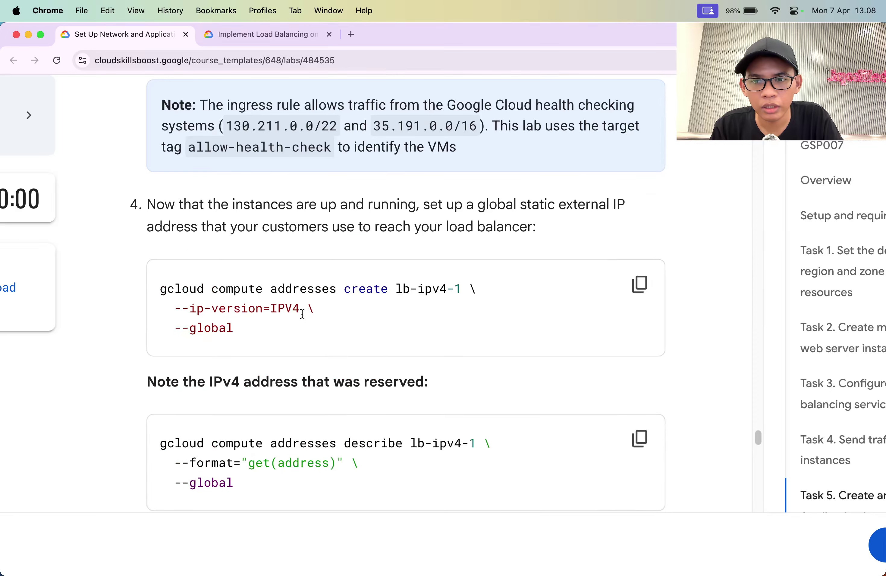
left_click(627, 294)
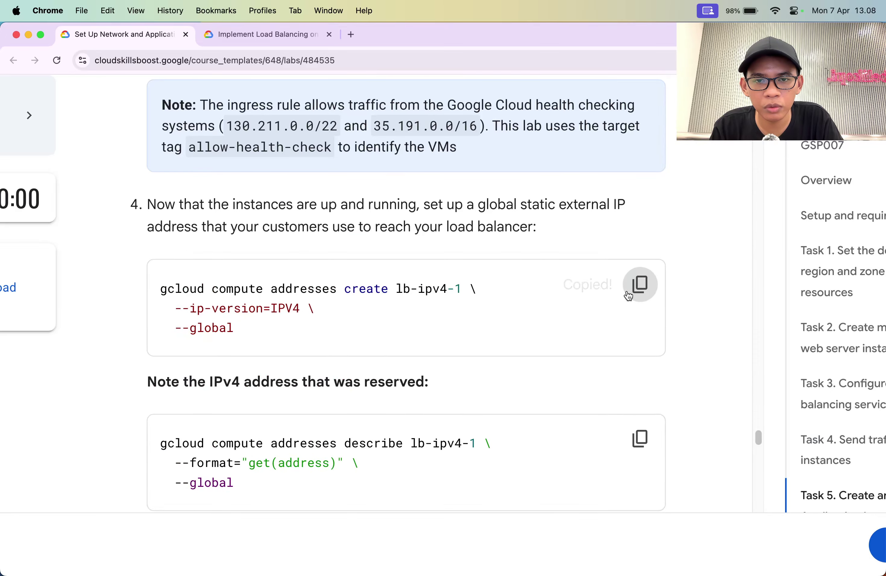
scroll(348, 288, "up", 5)
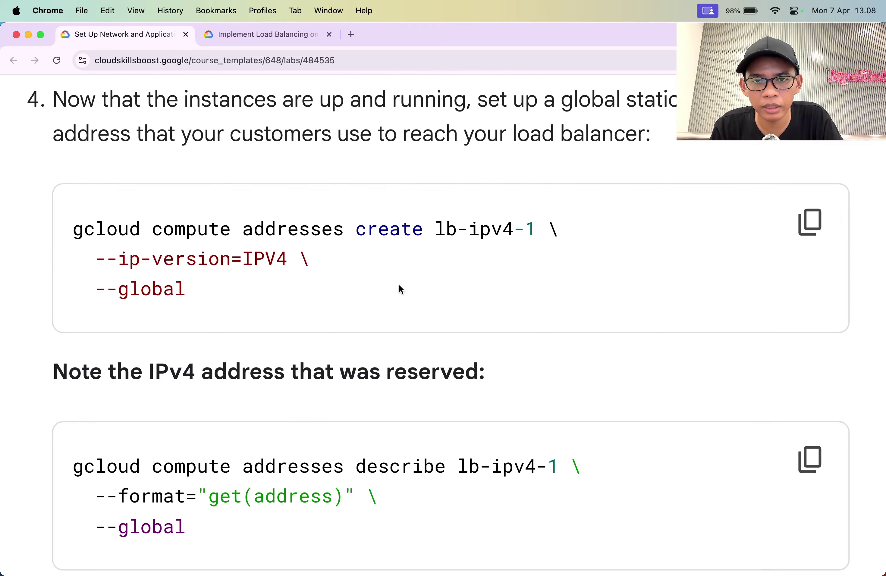
double_click(294, 259)
key("super+Tab")
key("super+v")
key("Return")
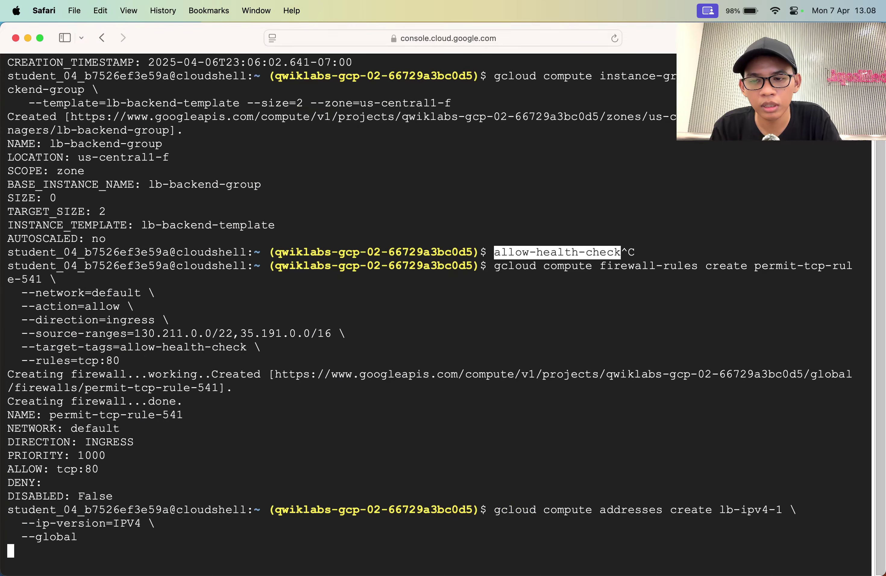
Copy the lb-ipv4-1 describe command from the reference lab in Chrome and run it in Cloud Shell to read the reserved address.
key("super+Tab")
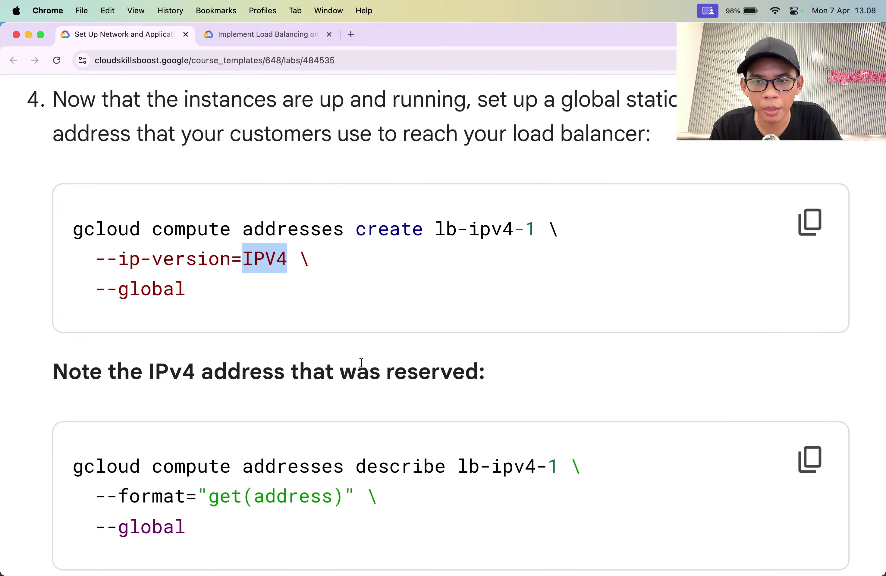
scroll(360, 365, "down", 4)
scroll(361, 362, "down", 8)
scroll(360, 363, "up", 5)
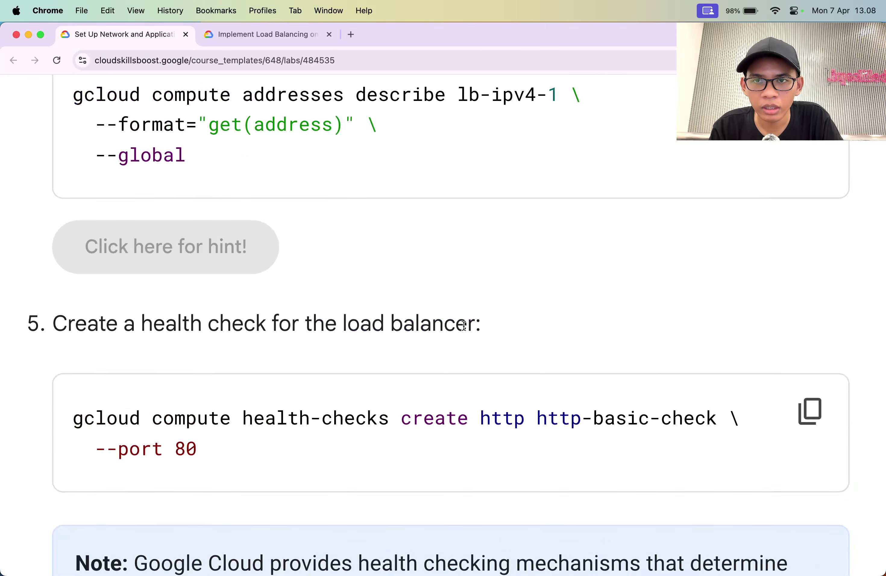
left_click(799, 195)
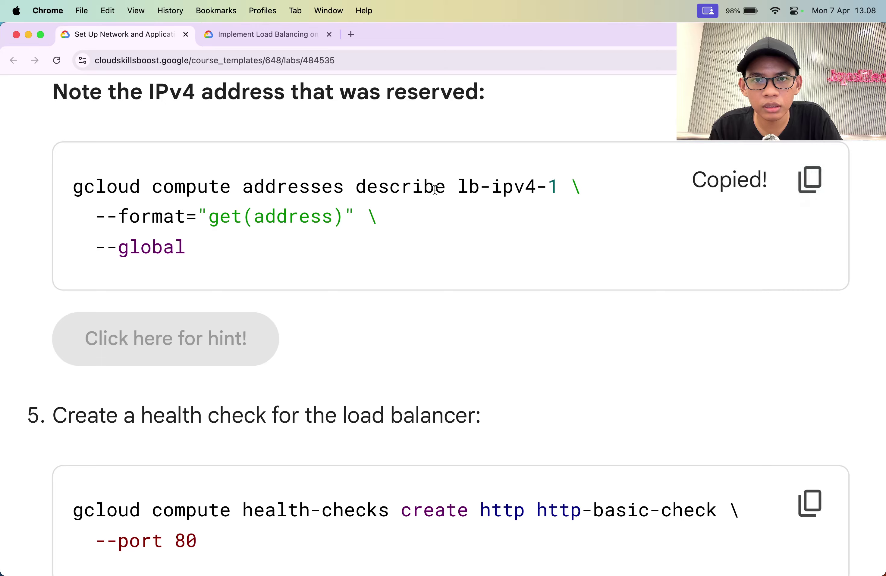
key("super+Tab")
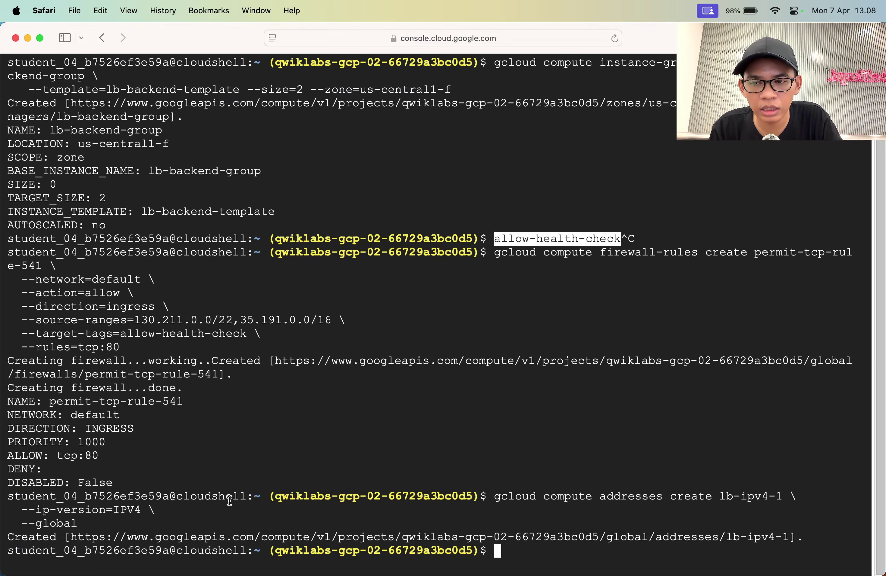
key("super+v")
key("Return")
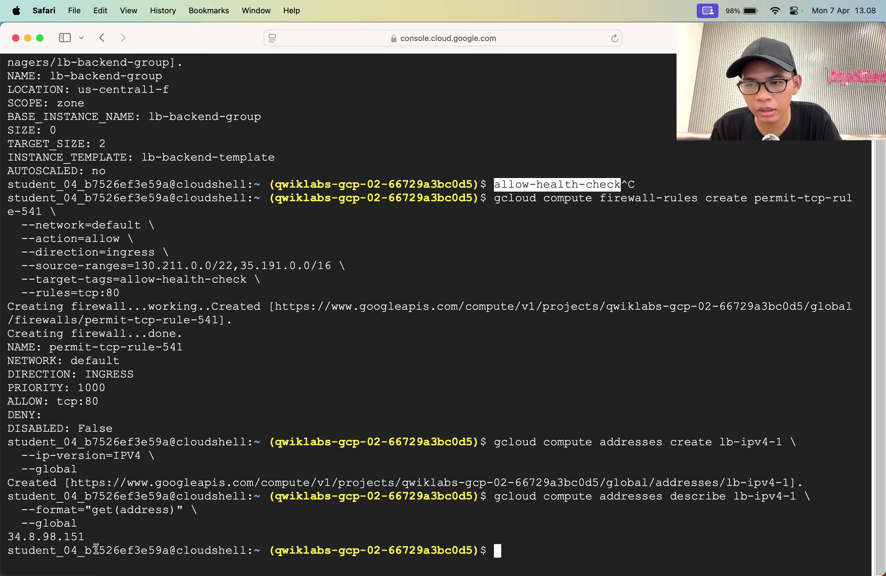
Copy the health check command from the reference lab in Chrome and run it in Cloud Shell to create http-basic-check on port 80.
key("super+Tab")
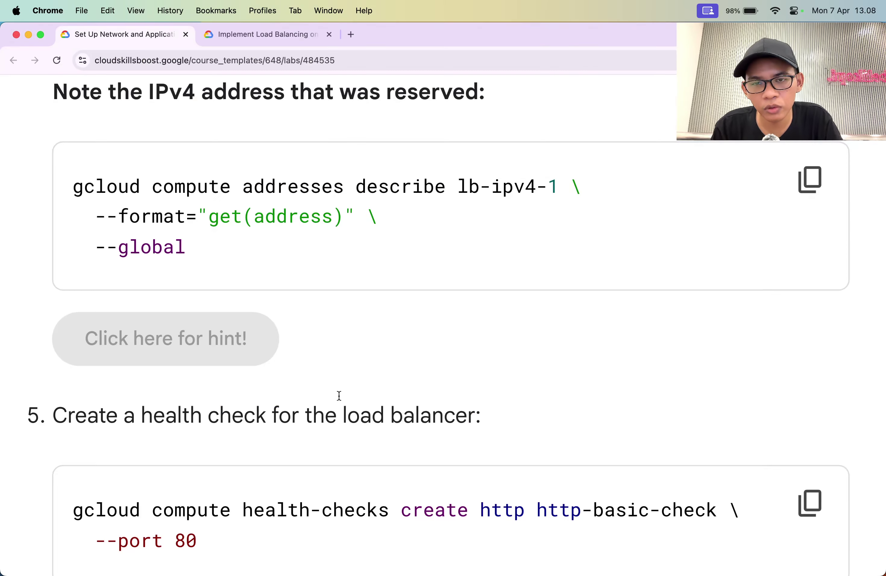
scroll(338, 396, "down", 6)
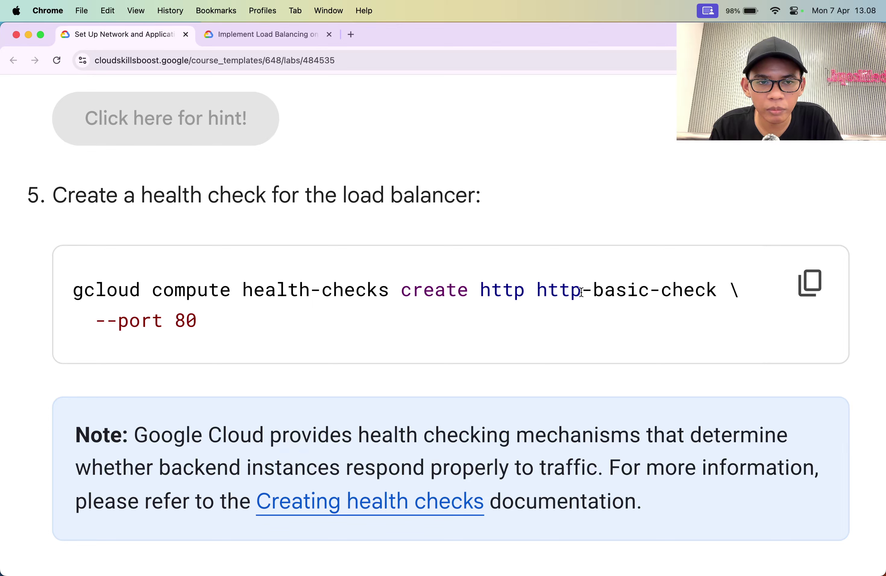
double_click(500, 291)
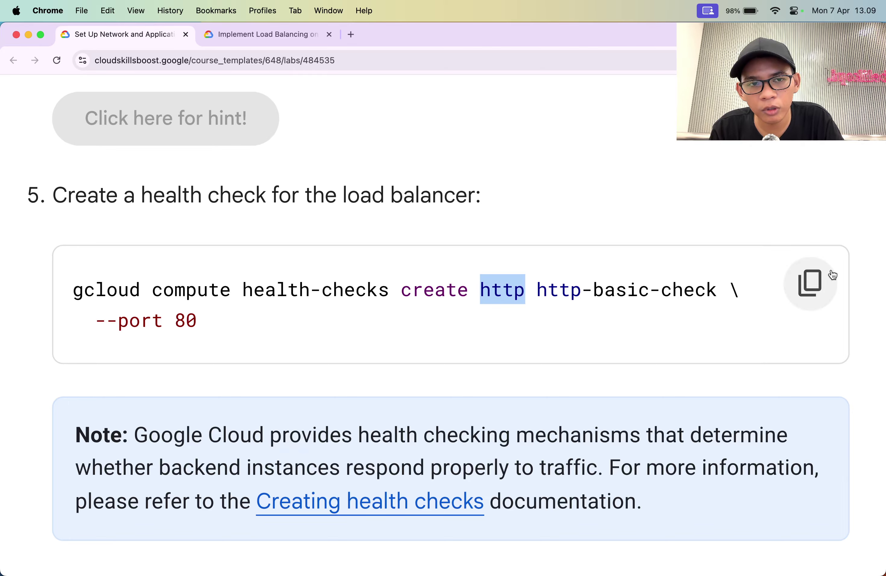
left_click(810, 283)
key("super+Tab")
key("super+v")
key("Return")
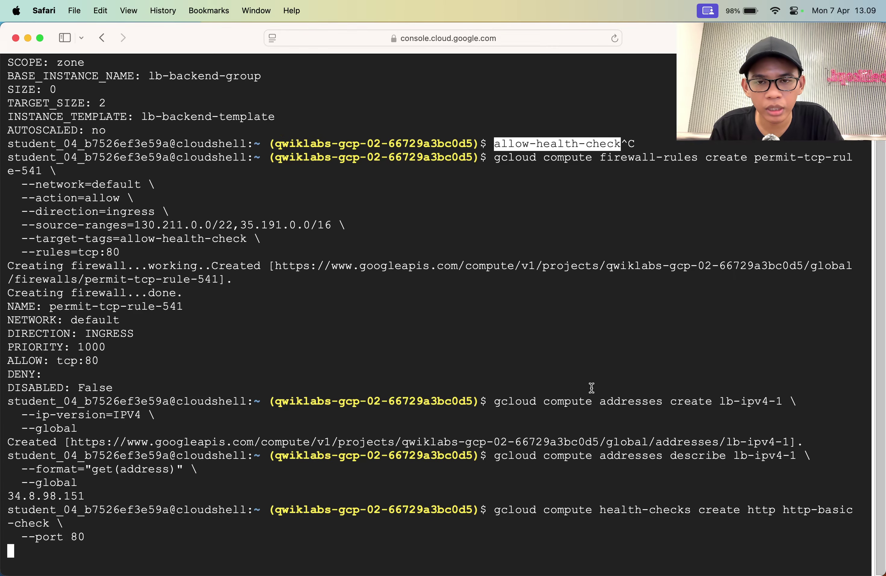
key("super+Tab")
scroll(592, 384, "down", 10)
key("super+Tab")
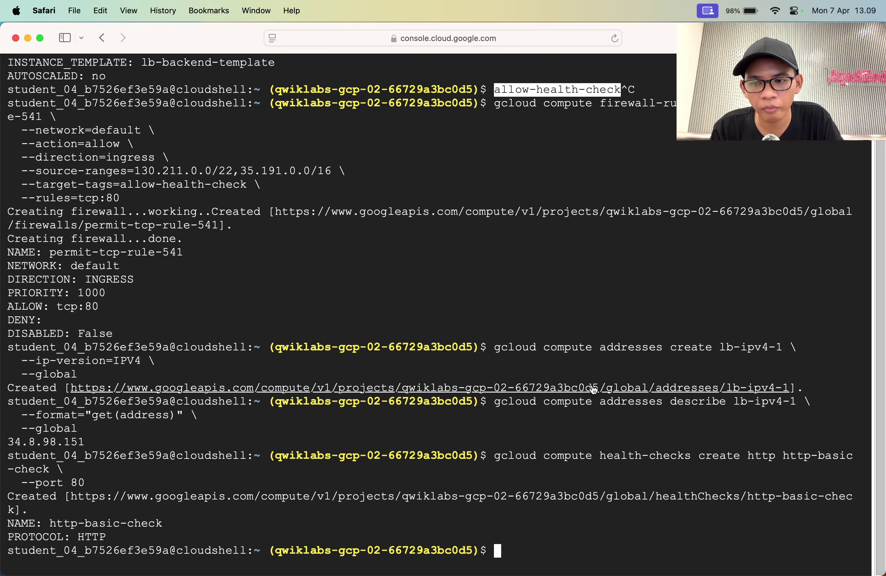
Review the reference lab's backend service command in Chrome alongside its firewall, health check, URL map and proxy instructions.
key("super+Tab")
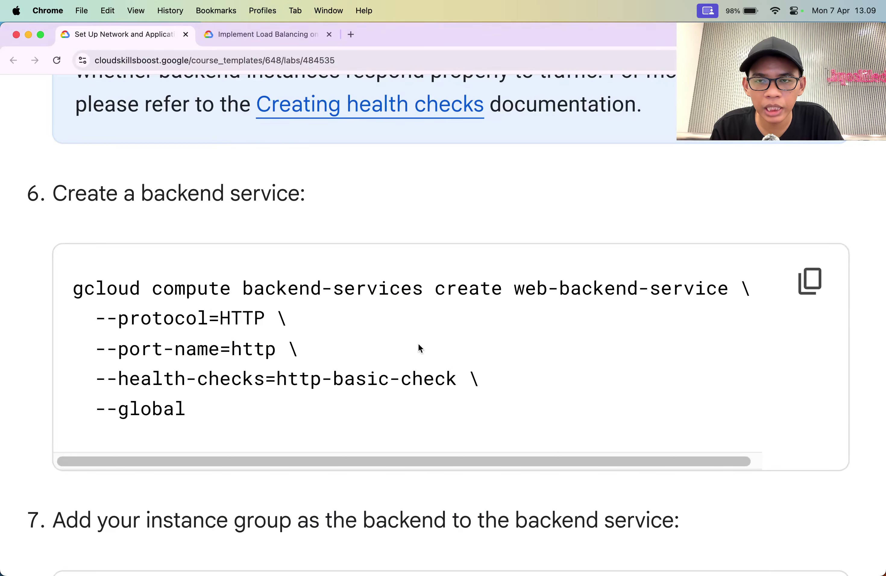
scroll(418, 343, "down", 2)
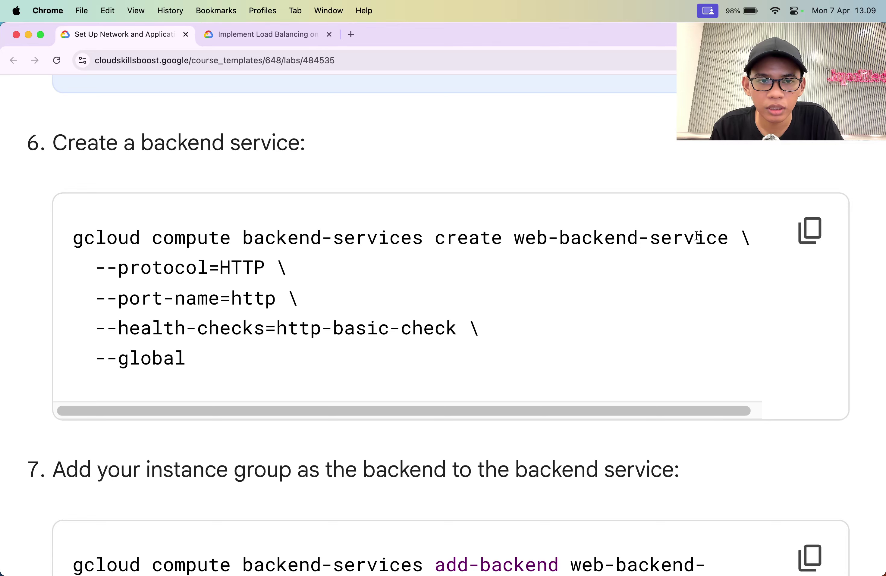
triple_click(252, 278)
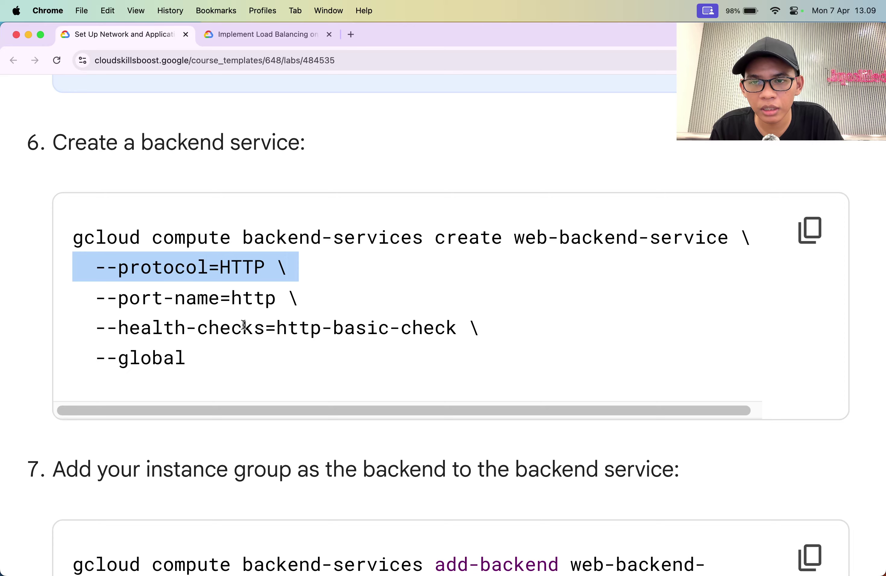
left_click_drag(277, 328, 457, 329)
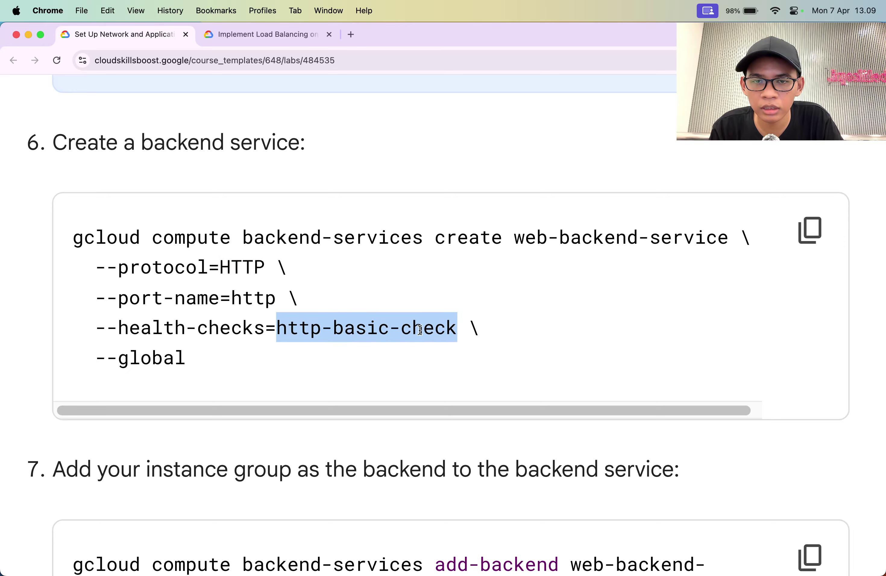
key("super+0")
scroll(420, 330, "up", 10)
scroll(420, 330, "up", 4)
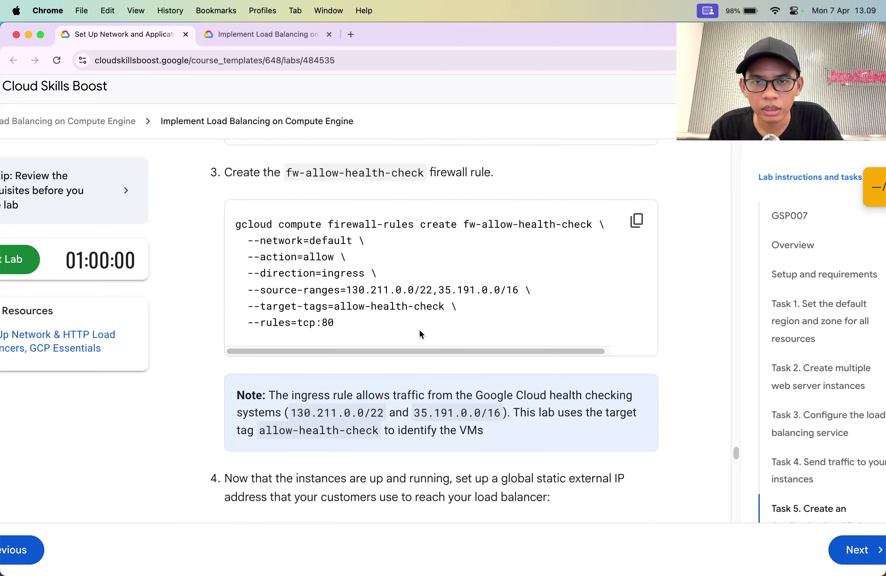
scroll(240, 521, "up", 10)
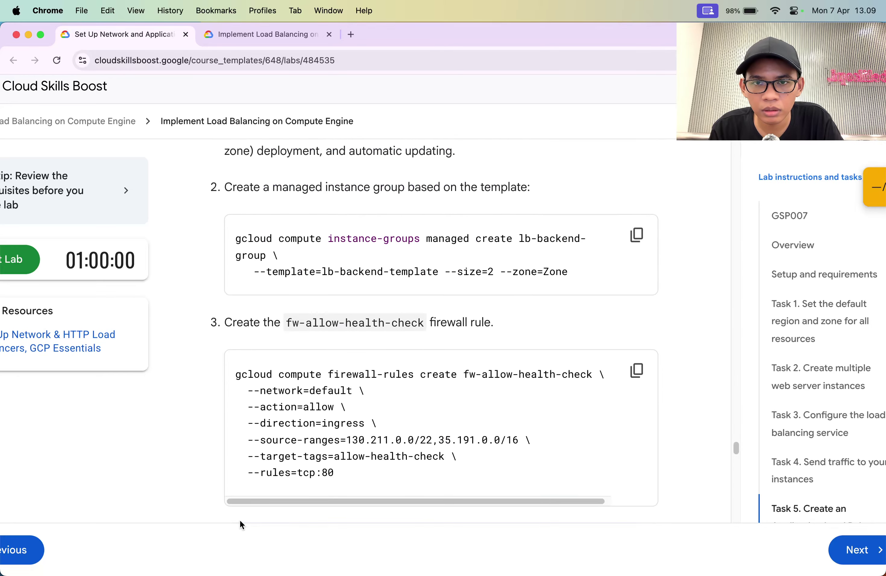
scroll(240, 520, "down", 15)
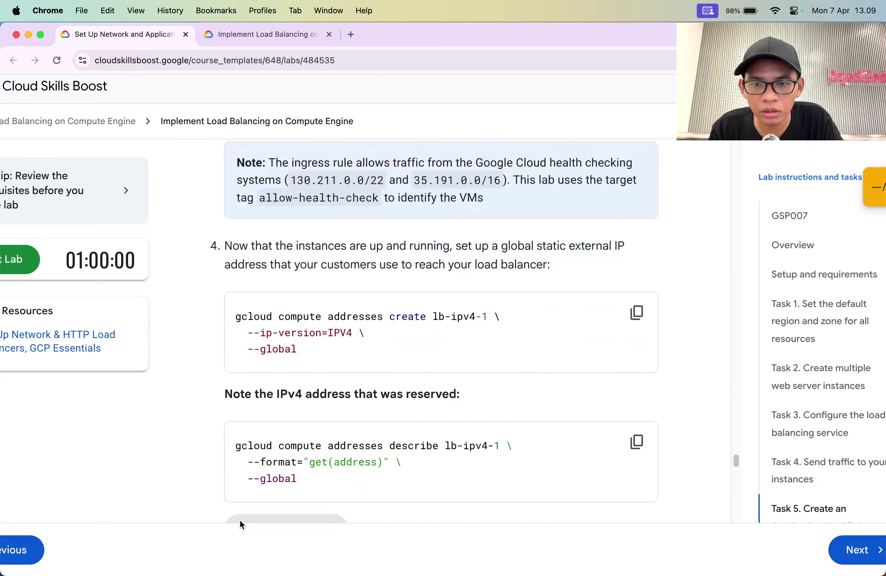
key("super+equal")
key("super+equal")
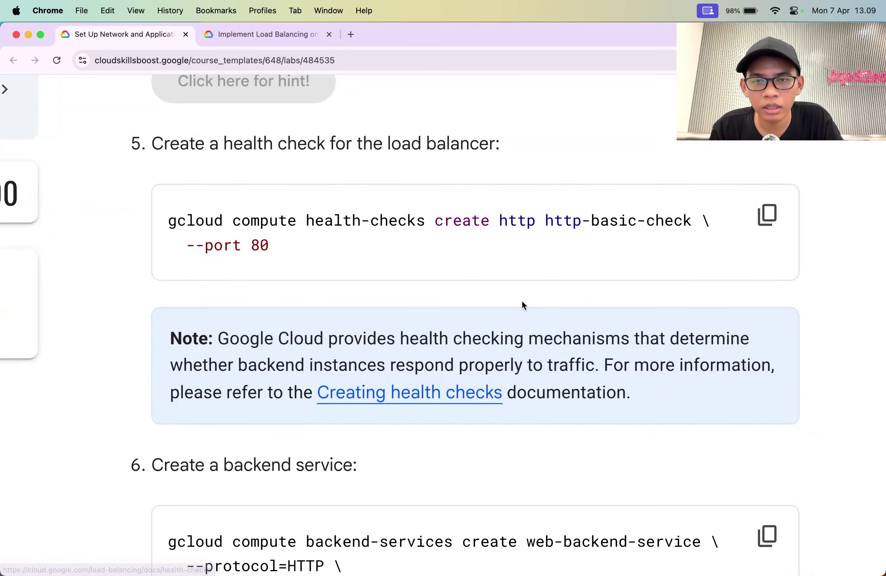
scroll(471, 269, "down", 20)
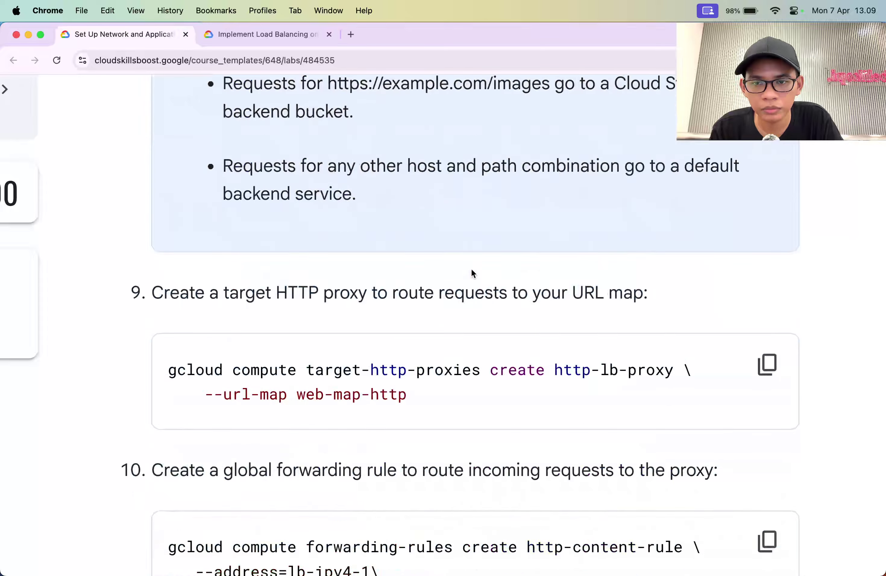
scroll(759, 215, "up", 20)
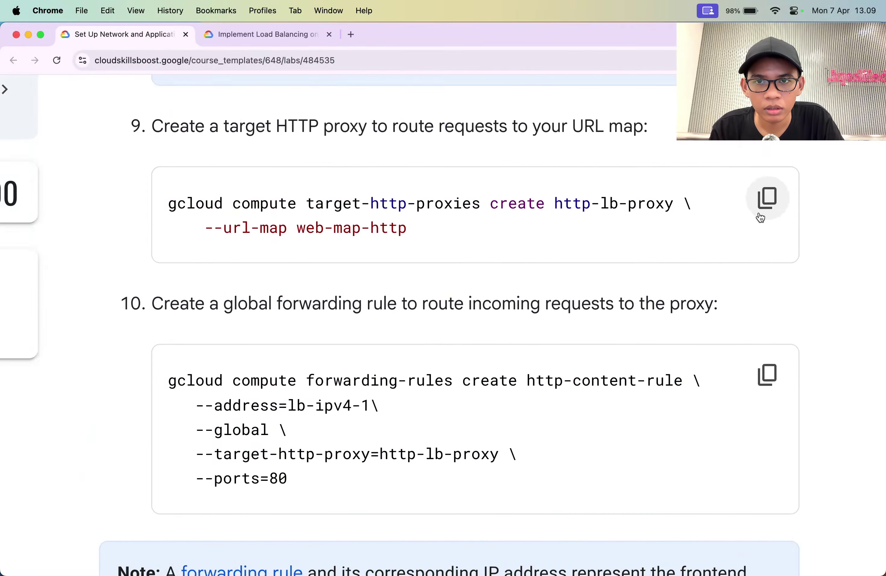
scroll(759, 211, "up", 2)
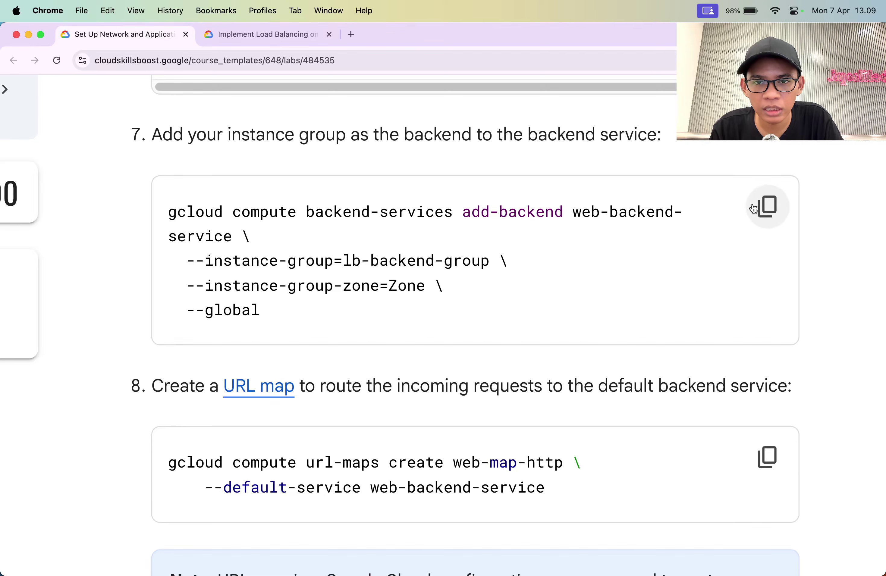
scroll(694, 327, "up", 8)
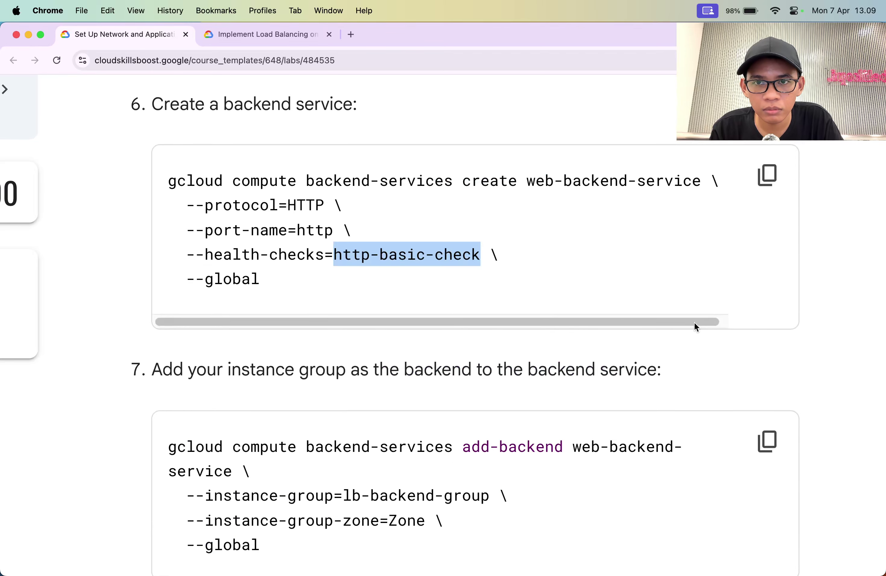
Copy the reference lab's backend service command and run it in Cloud Shell in Safari to create web-backend-service using http-basic-check.
left_click(784, 195)
key("super+Tab")
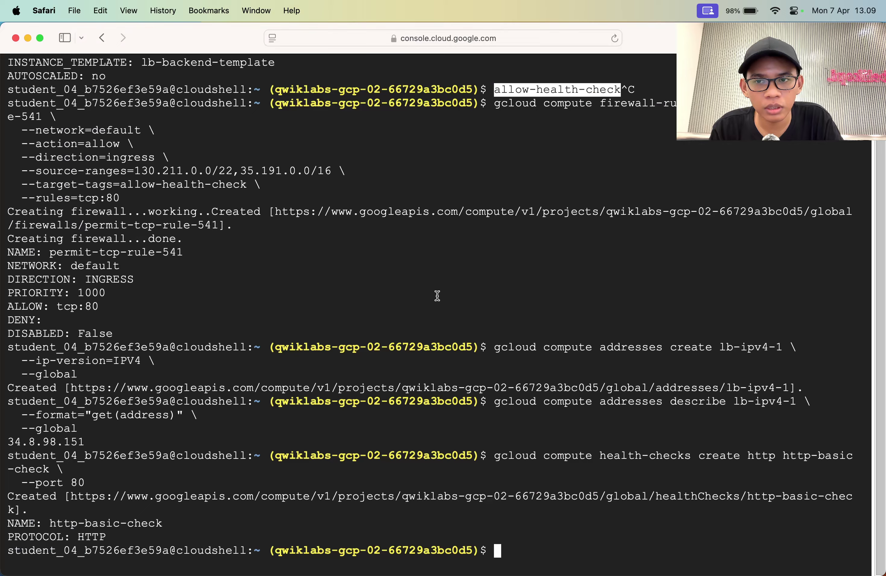
key("super+v")
key("Return")
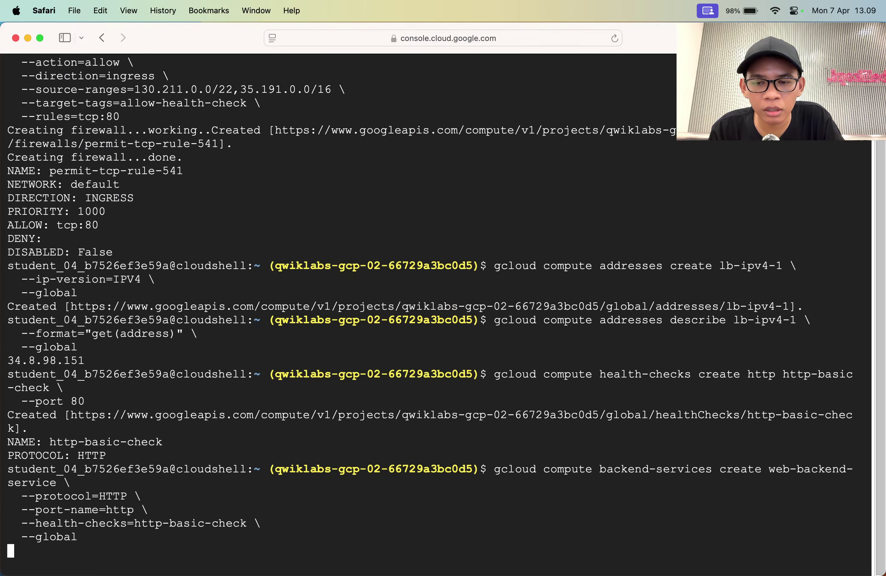
key("super+Tab")
key("super+Tab")
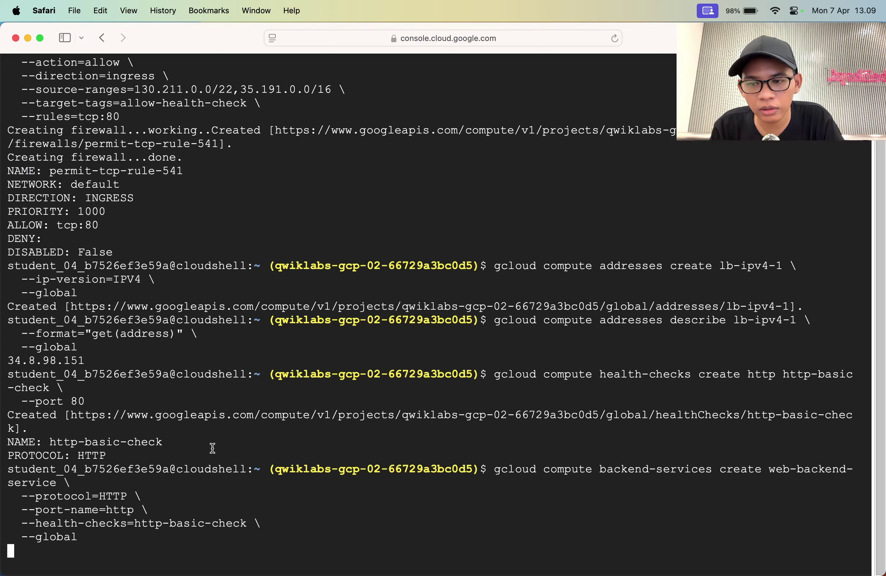
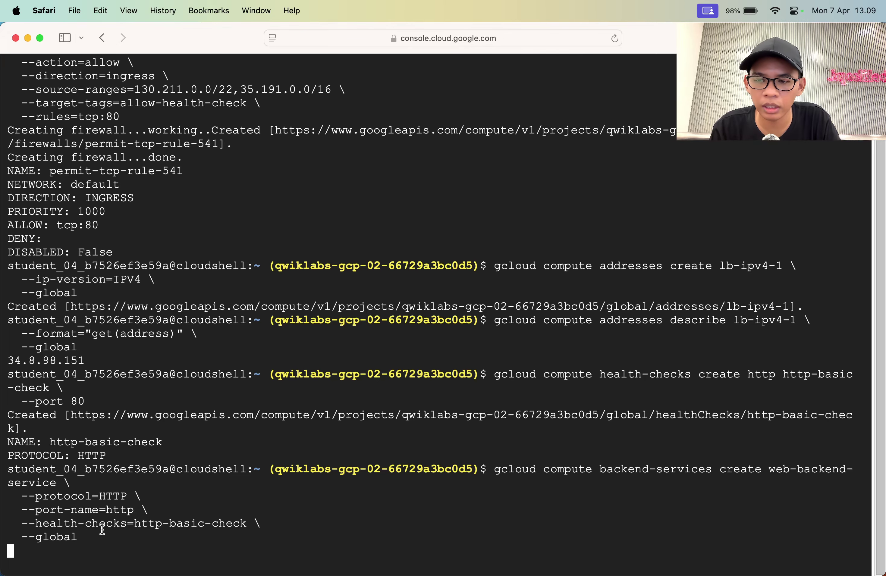
key("super+Tab")
scroll(247, 431, "down", 10)
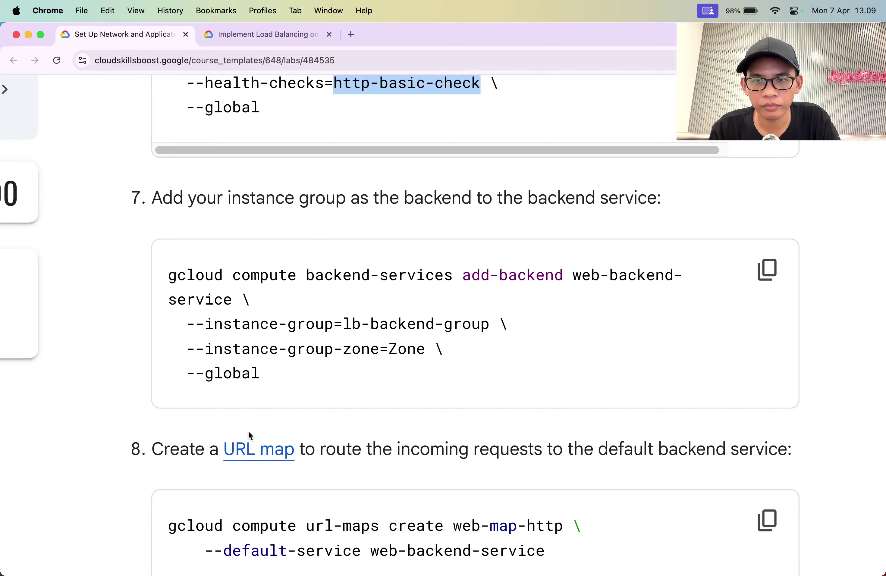
key("super+Tab")
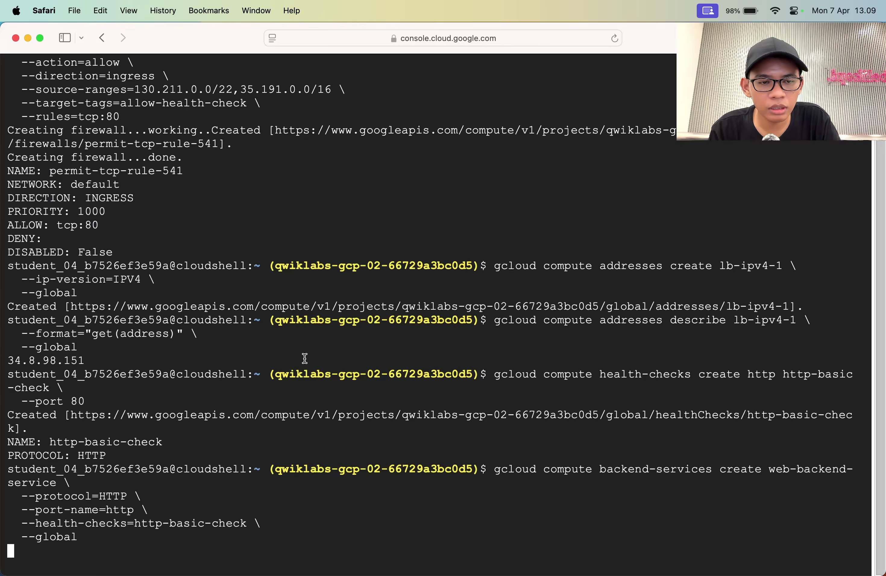
key("super+Tab")
key("super+Tab")
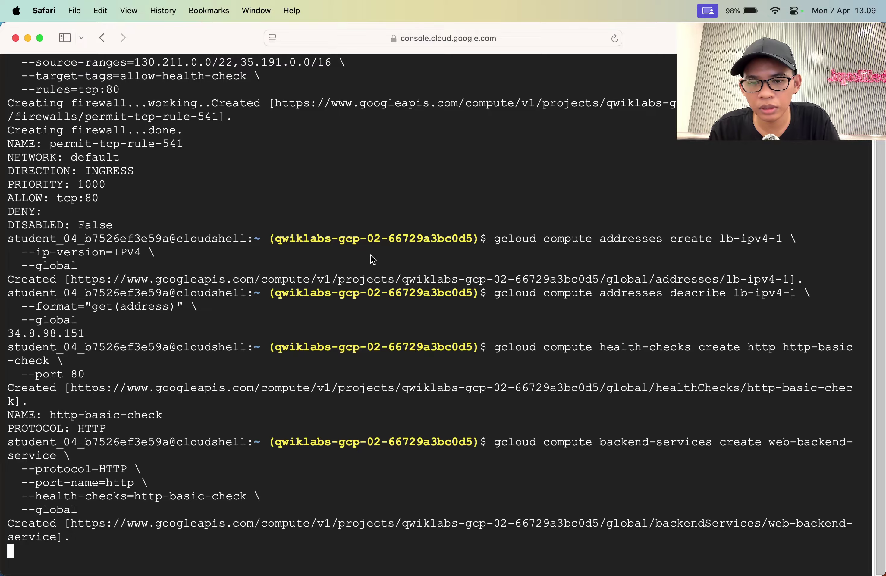
Examine the add-backend command in the reference lab in Chrome, comparing its service name, instance group and zone with the backend service command.
key("super+Tab")
scroll(370, 255, "up", 2)
scroll(359, 227, "down", 3)
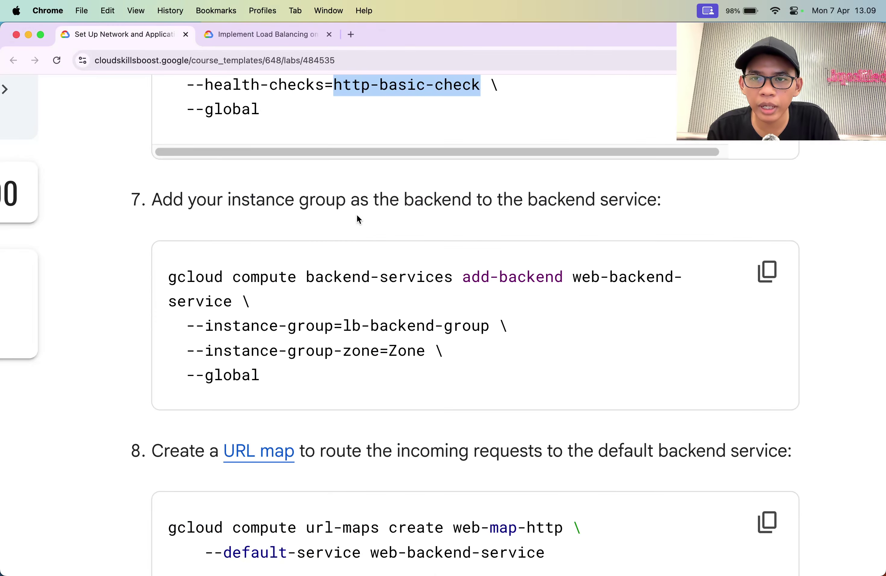
scroll(356, 216, "up", 1)
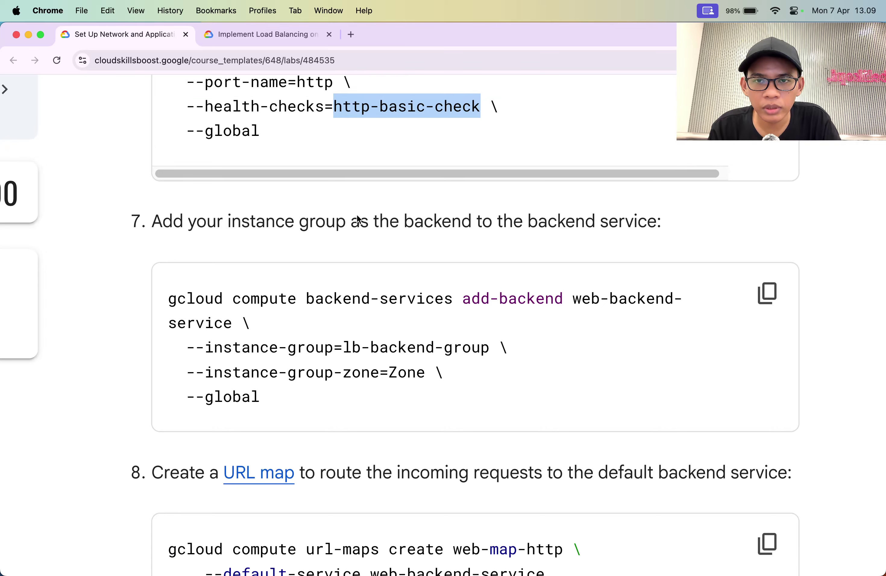
double_click(351, 347)
left_click_drag(351, 347, 349, 327)
double_click(453, 347)
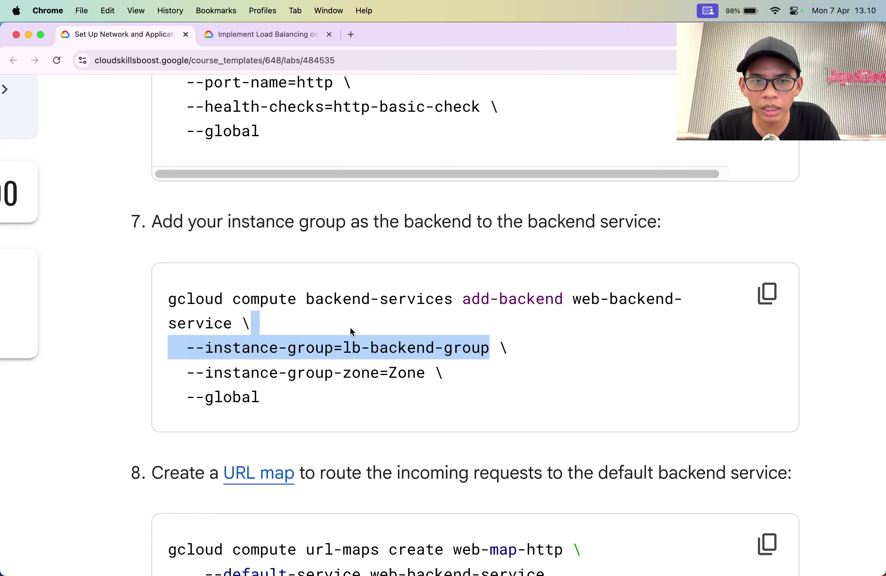
double_click(421, 298)
left_click_drag(421, 299, 350, 298)
double_click(601, 304)
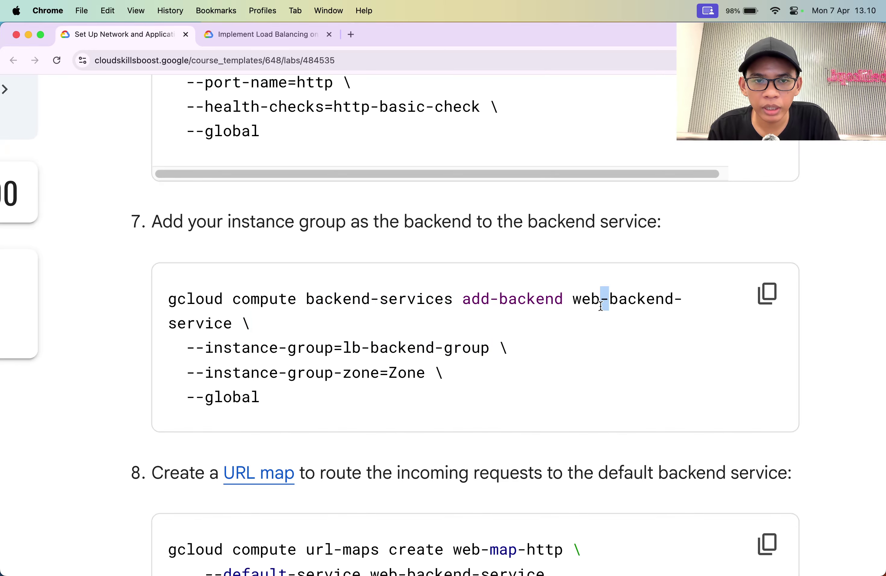
scroll(600, 306, "up", 5)
double_click(540, 160)
left_click_drag(541, 160, 660, 160)
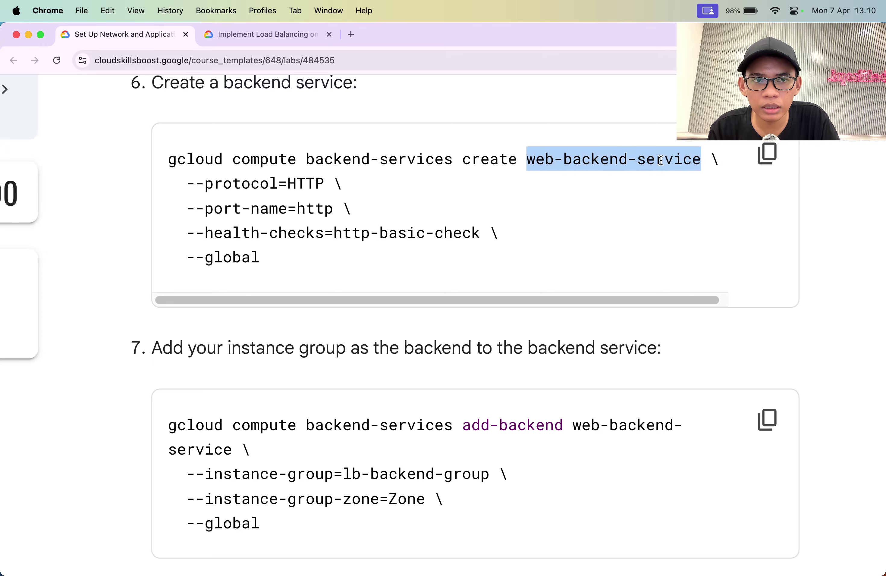
scroll(659, 159, "down", 3)
double_click(311, 410)
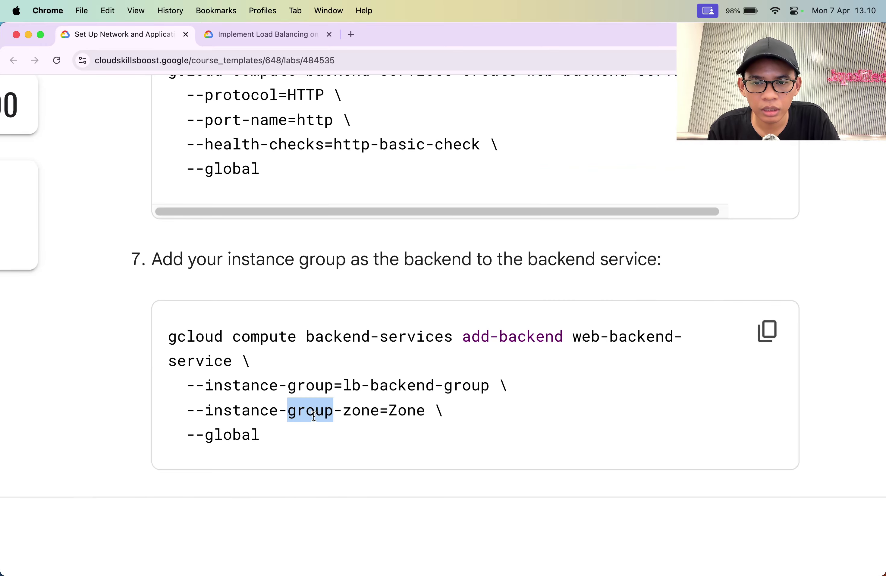
double_click(365, 411)
left_click(366, 415)
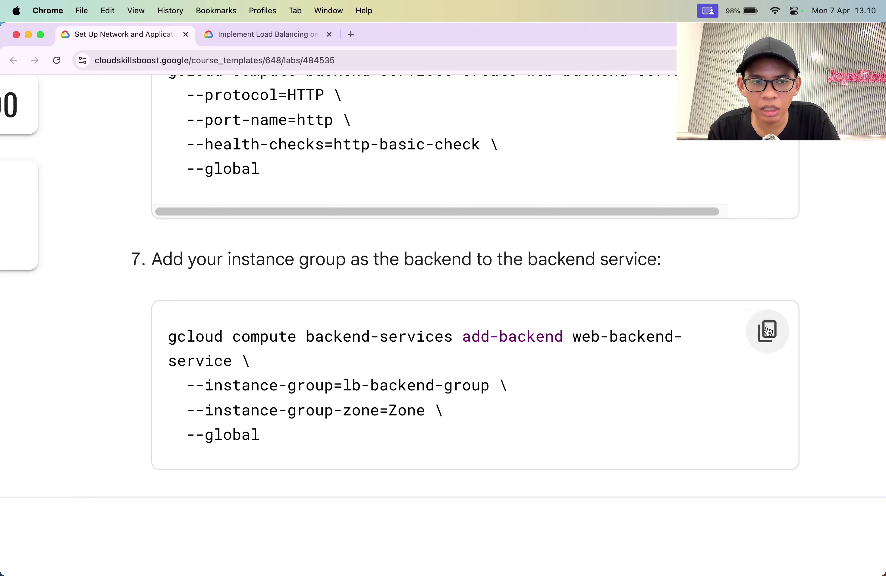
Copy the add-backend command into Sublime Text and set its instance group zone to us-central1-f.
key("super+Tab")
key("super+Tab")
key("super+Tab")
key("super+v")
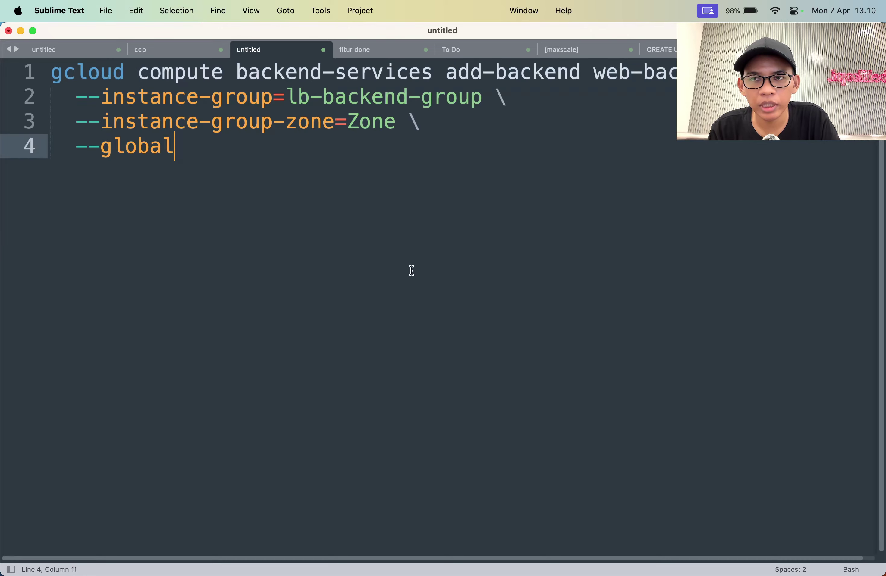
left_click(404, 96)
double_click(383, 125)
type("us-central")
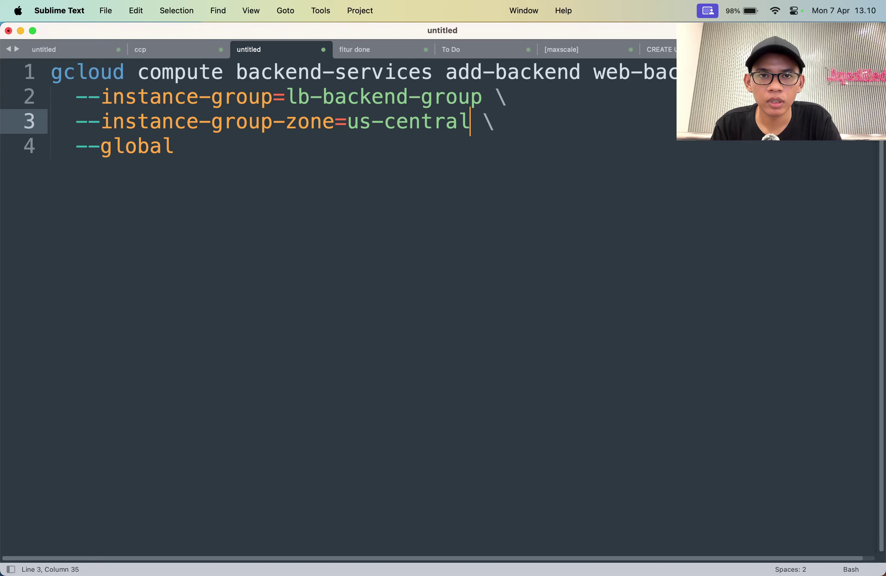
type("1-f")
Copy the whole edited command and run it in Cloud Shell in Safari to add lb-backend-group to web-backend-service.
key("super+a")
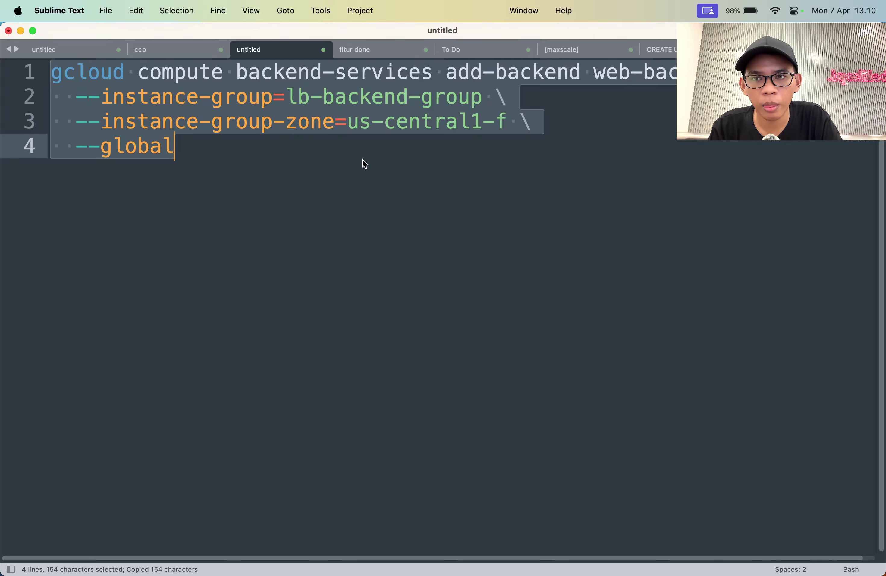
key("super+c")
key("super+Tab")
key("super+v")
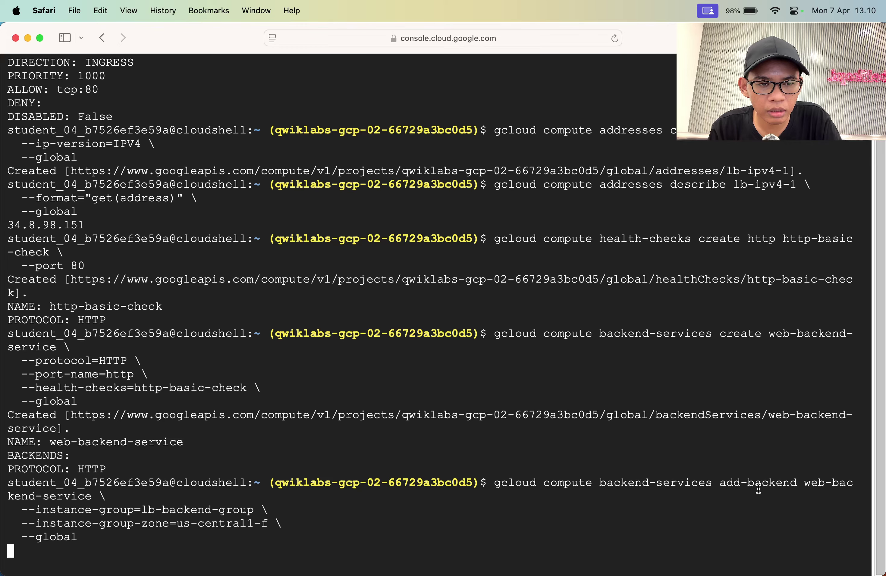
Examine the URL map command in the reference lab in Chrome, checking its web-map-http name and default service option.
key("super+Tab")
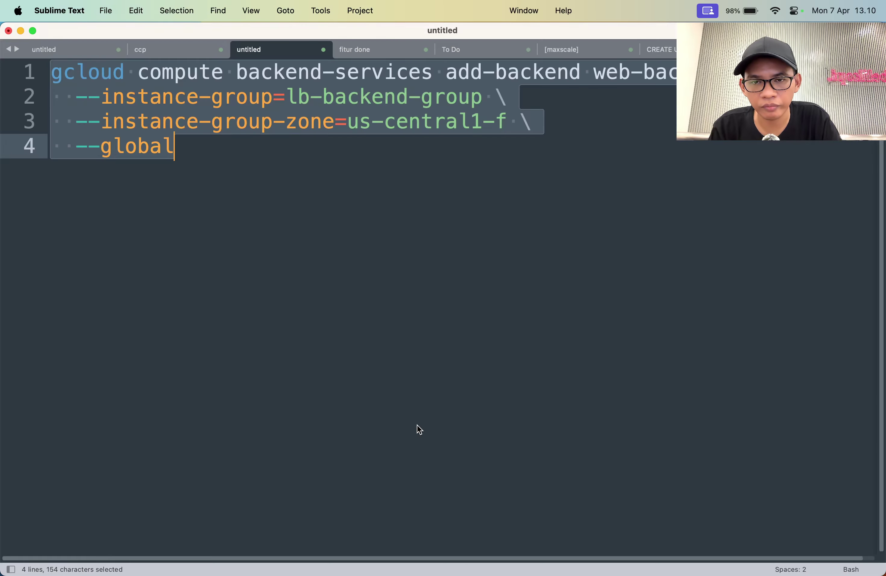
key("super+Tab")
key("super+Tab")
scroll(449, 402, "down", 6)
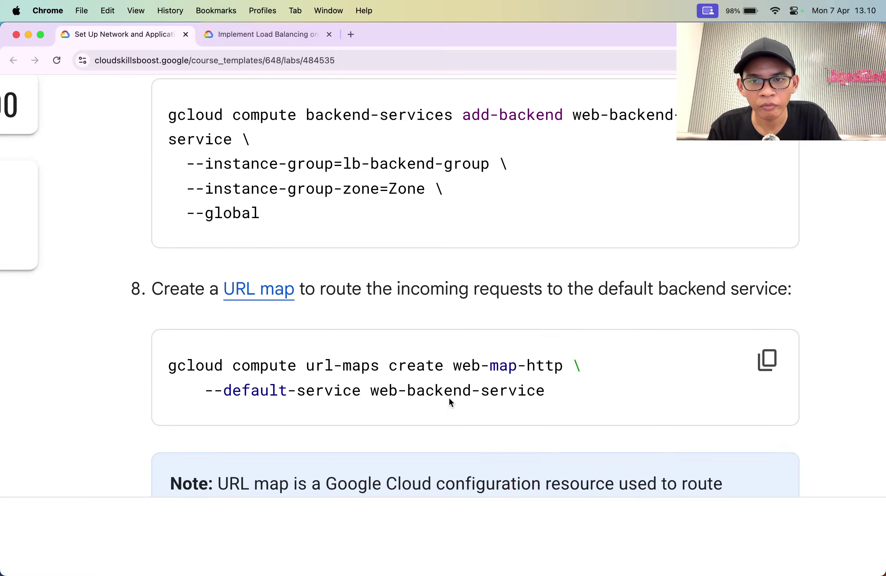
scroll(456, 350, "down", 2)
key("super+Tab")
key("super+Tab")
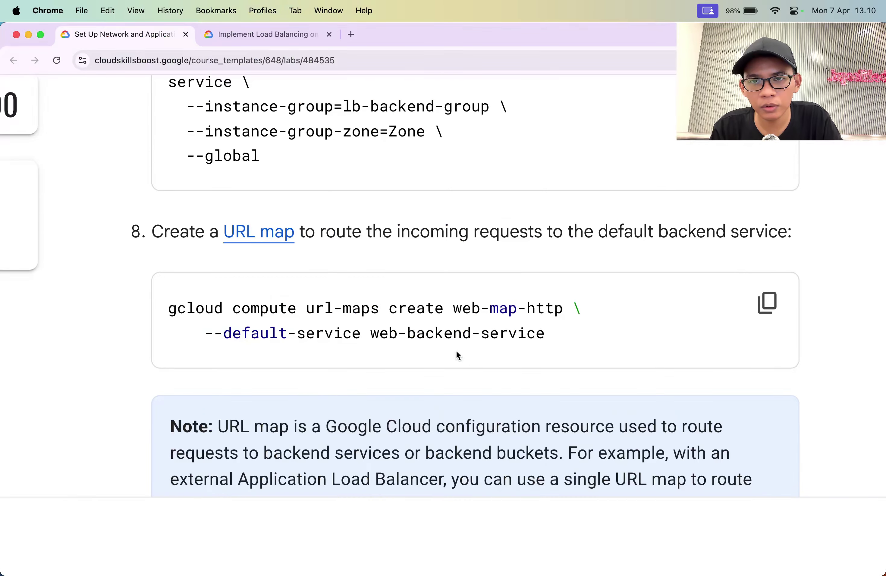
scroll(457, 353, "down", 2)
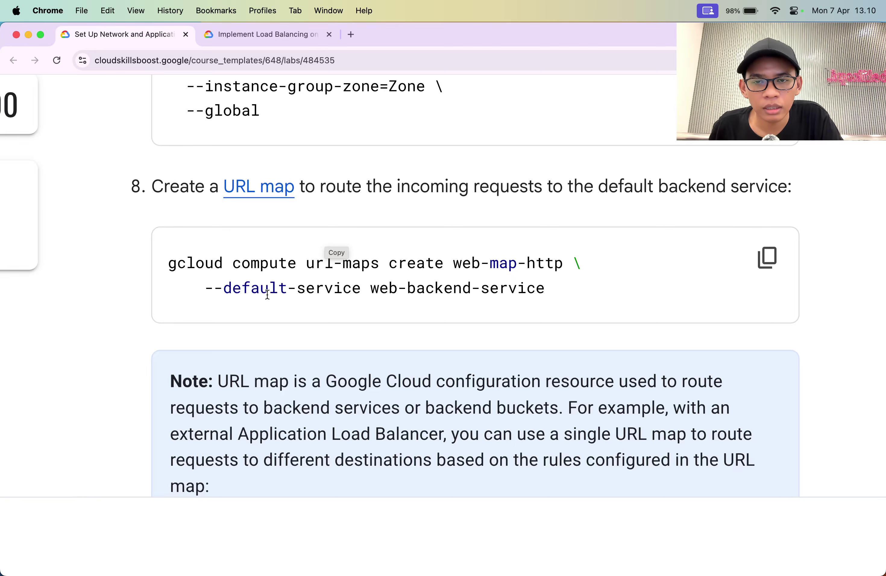
double_click(457, 267)
left_click_drag(457, 267, 561, 267)
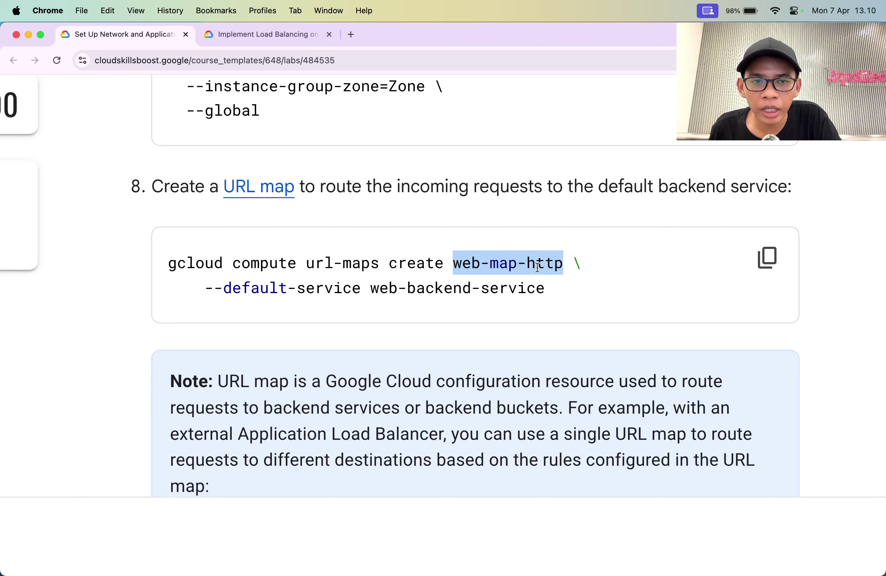
double_click(538, 267)
double_click(339, 288)
left_click_drag(338, 289, 248, 290)
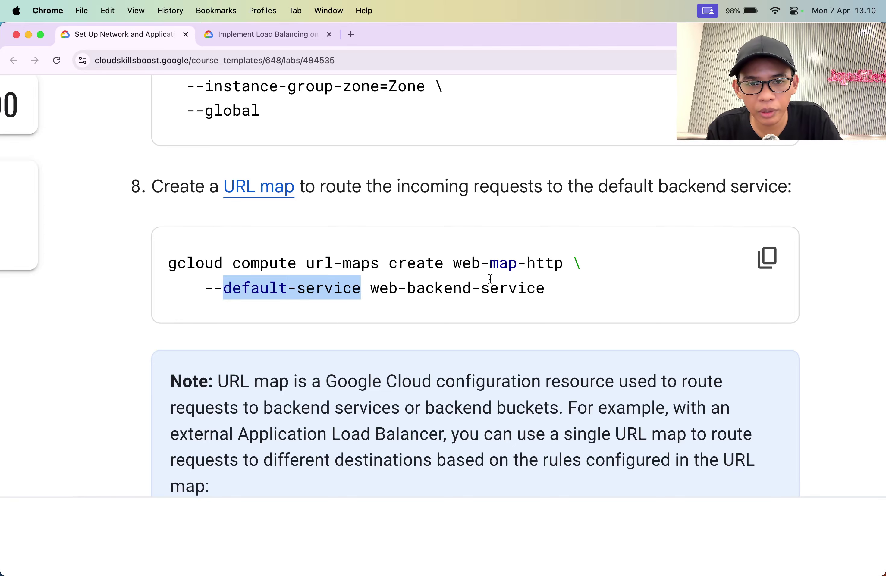
left_click(767, 259)
key("super+Tab")
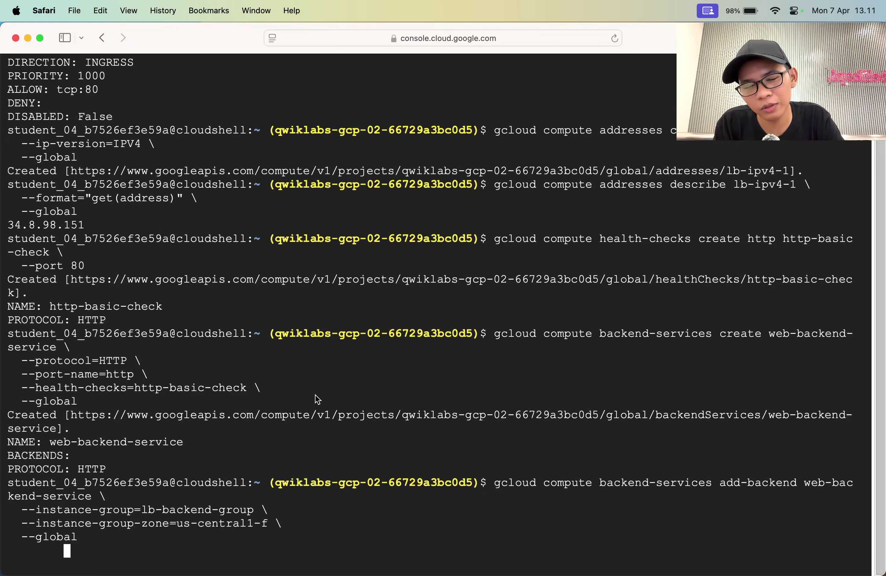
key("BackSpace")
key("BackSpace")
key("BackSpace")
key("BackSpace")
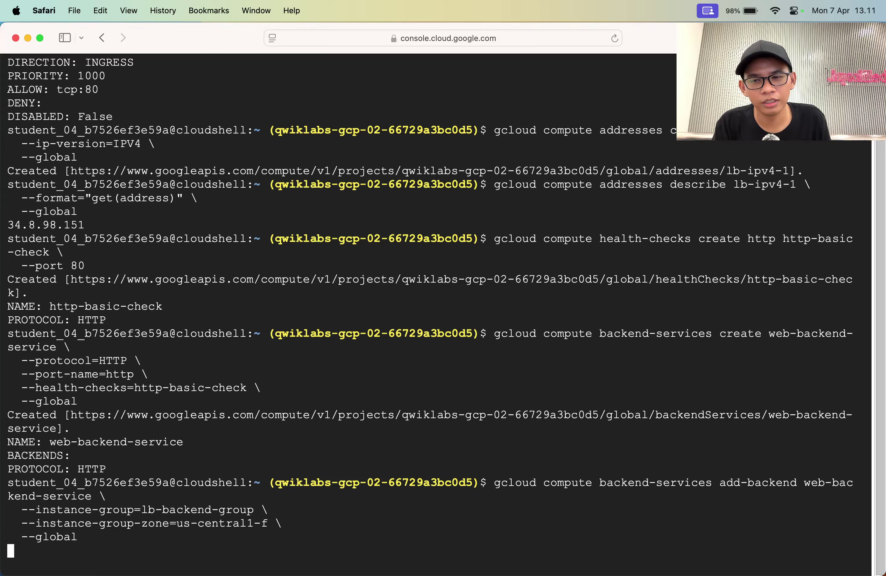
Search Google for "gula golda" in a new Chrome tab and read the full AI Overview.
key("super+Tab")
key("super+t")
type("gul")
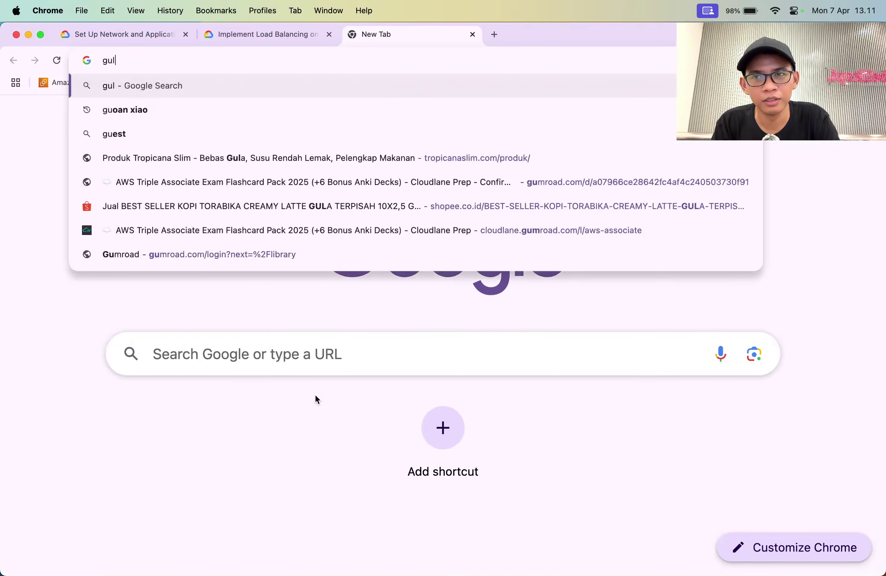
type("a golda")
key("Return")
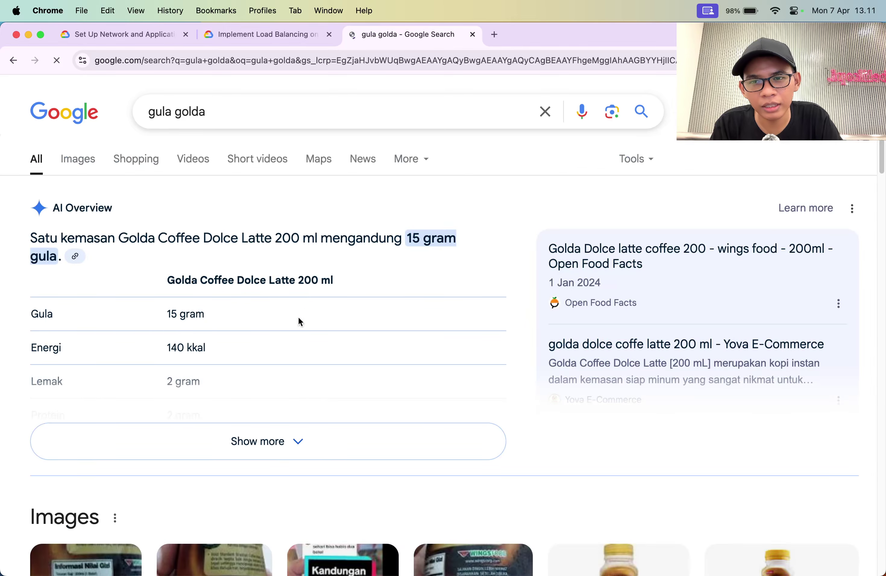
left_click(276, 439)
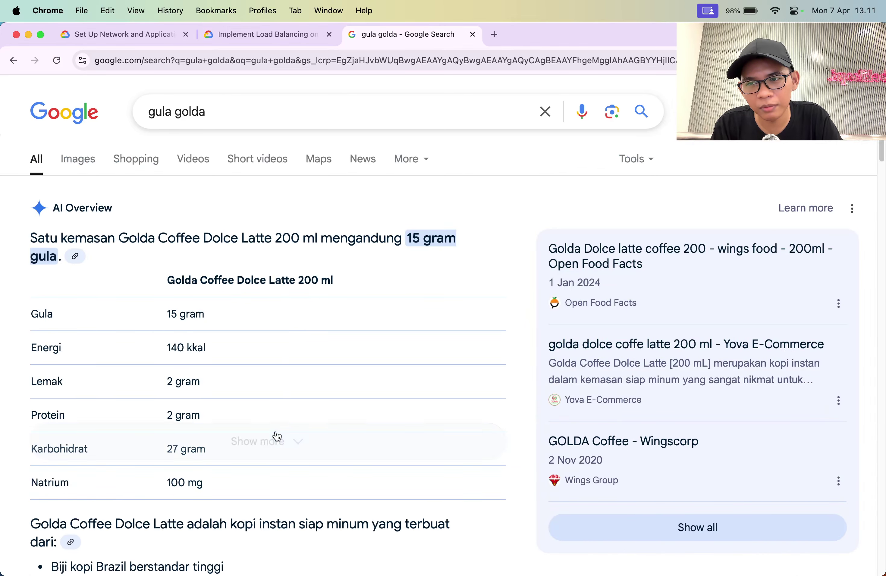
triple_click(187, 316)
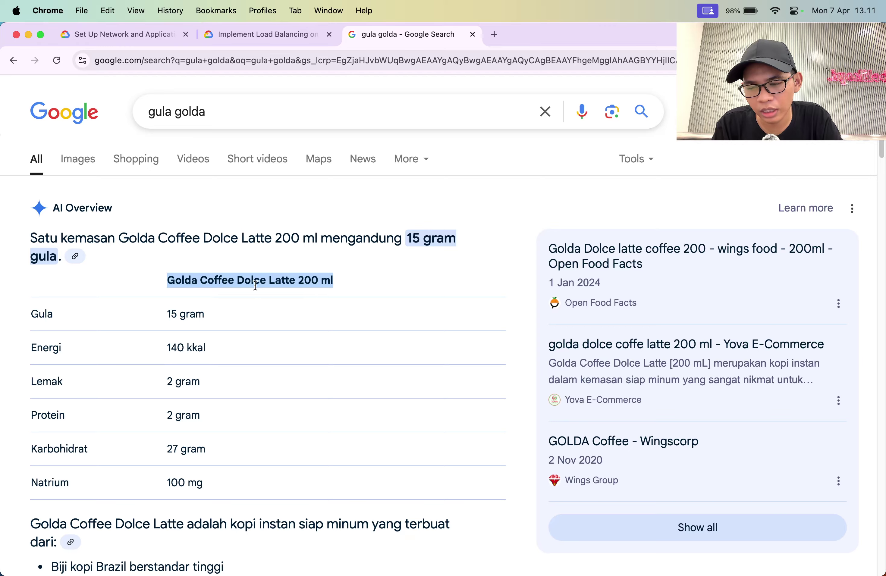
scroll(255, 285, "down", 15)
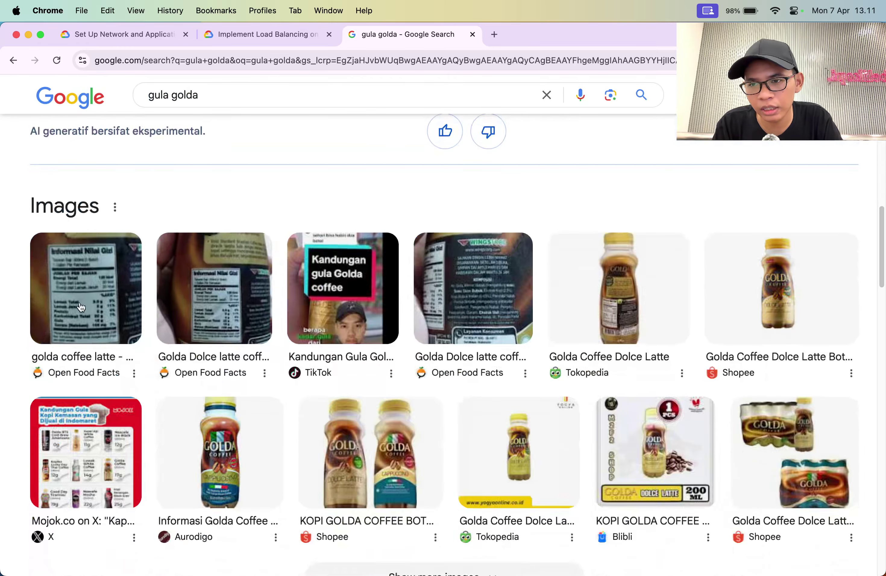
Examine the golda coffee latte nutrition label and the Shopee product image in the results, and close the search tab.
left_click(81, 306)
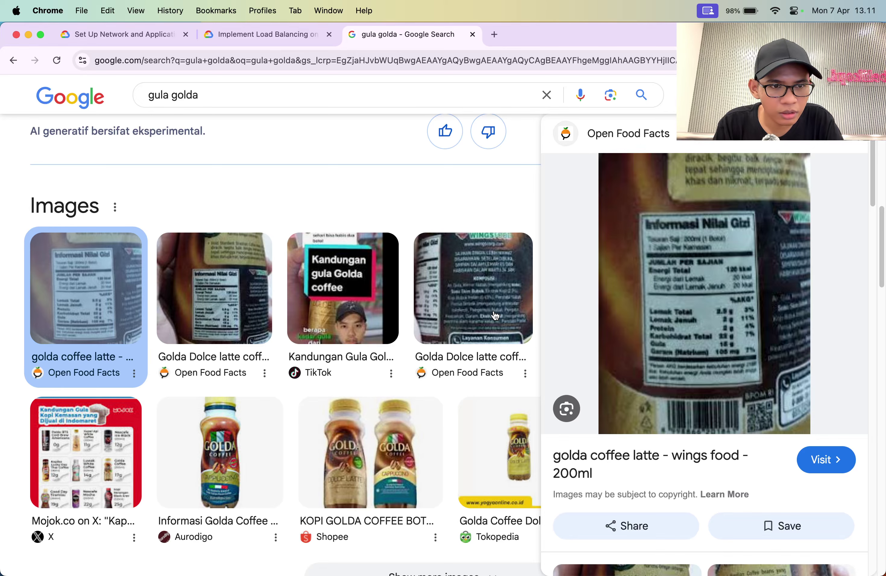
scroll(729, 359, "up", 5)
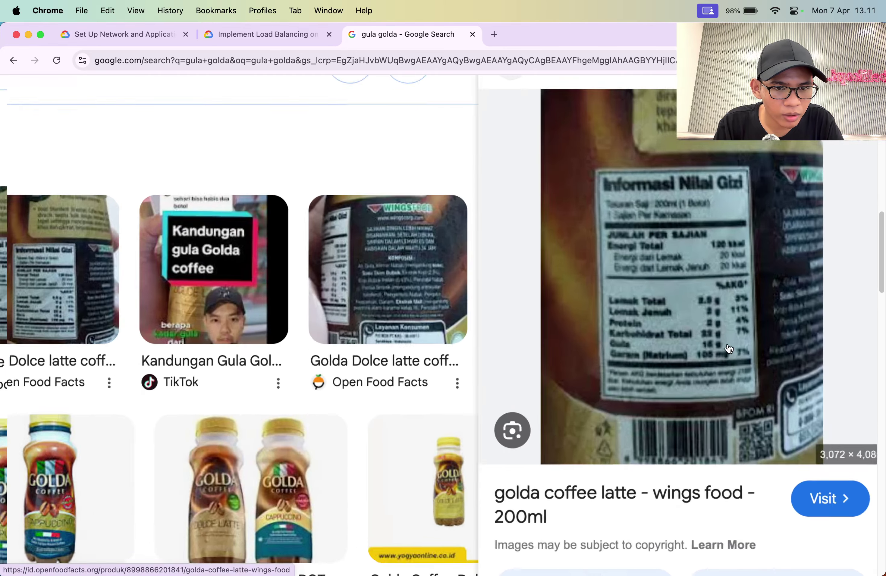
scroll(729, 349, "down", 5)
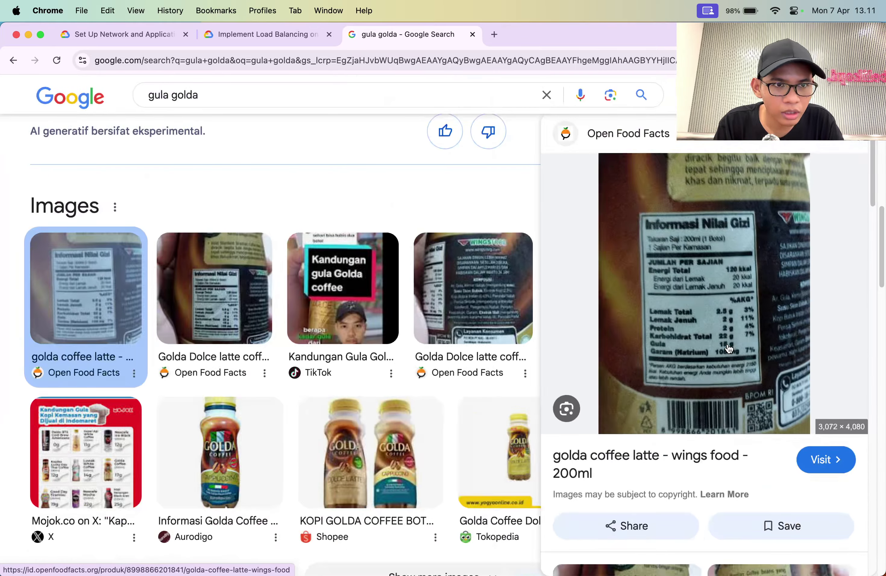
scroll(499, 337, "down", 2)
left_click(437, 368)
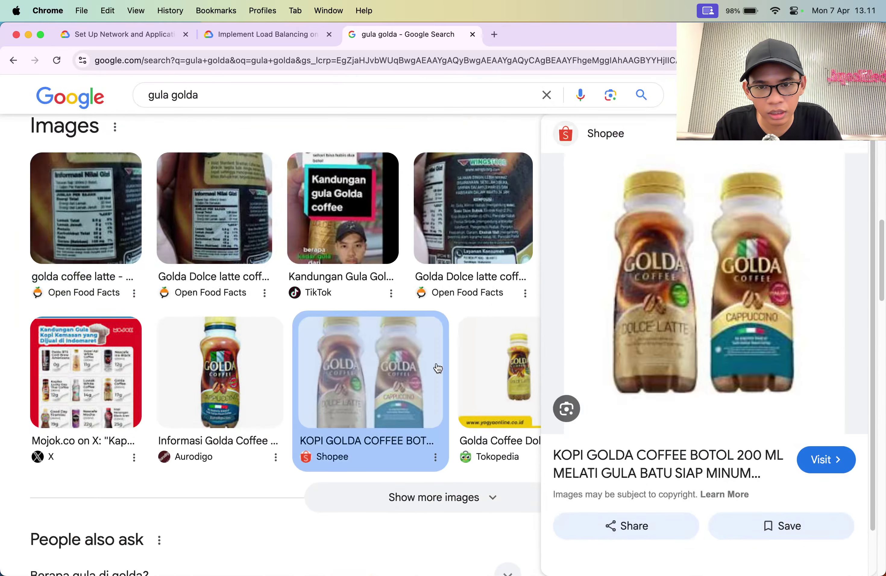
scroll(472, 405, "down", 15)
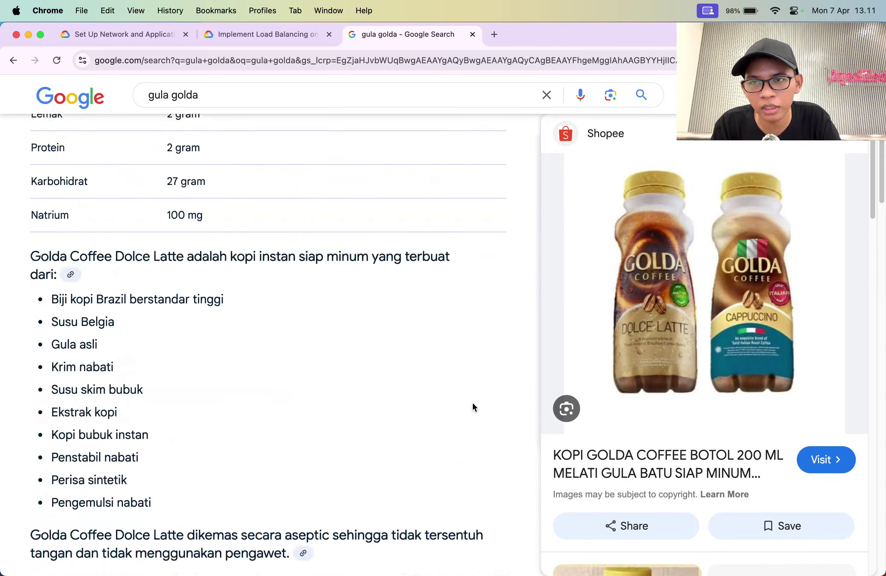
scroll(316, 314, "up", 4)
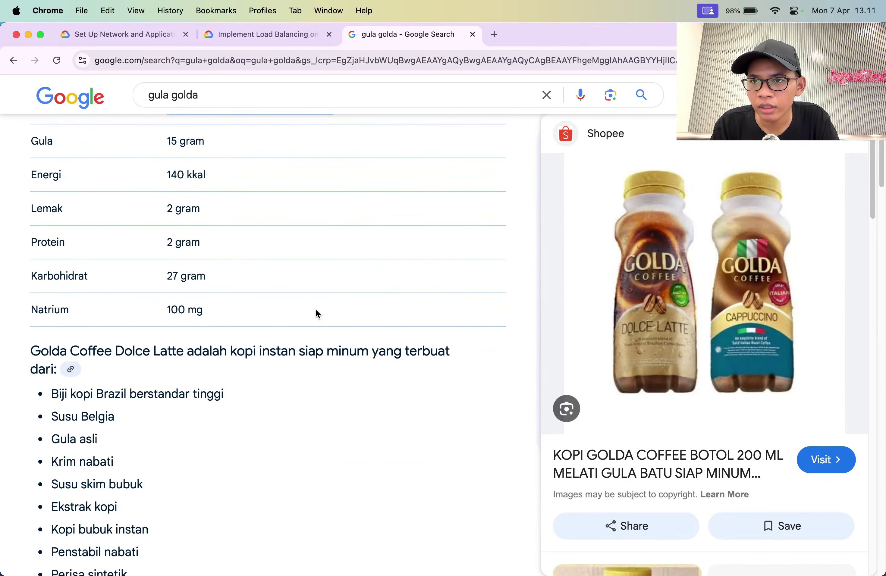
key("super+w")
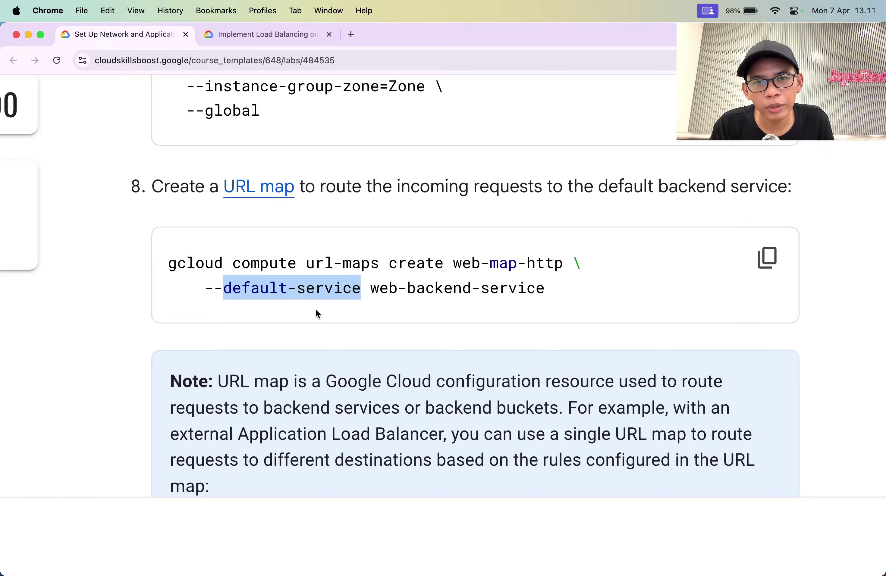
key("super+Tab")
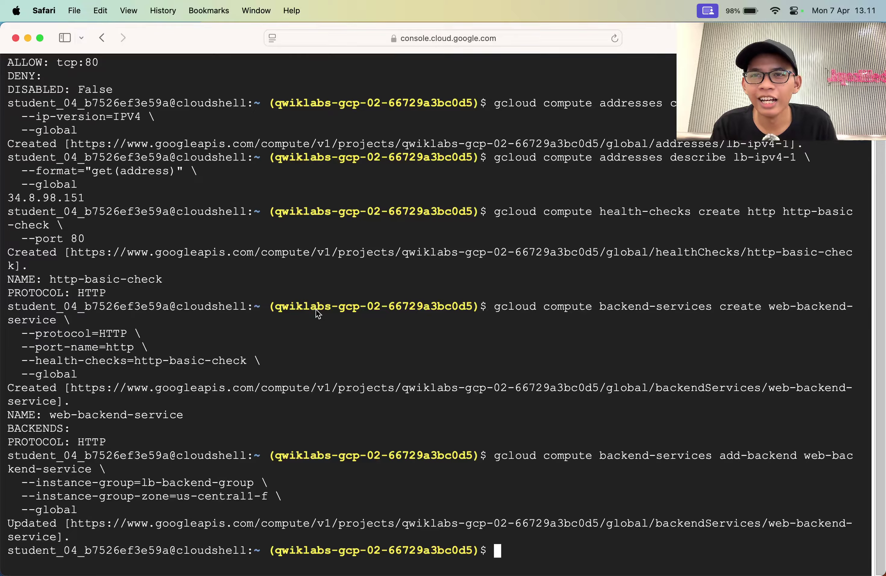
key("super+Tab")
key("super+Tab")
key("super+Tab")
key("super+Tab")
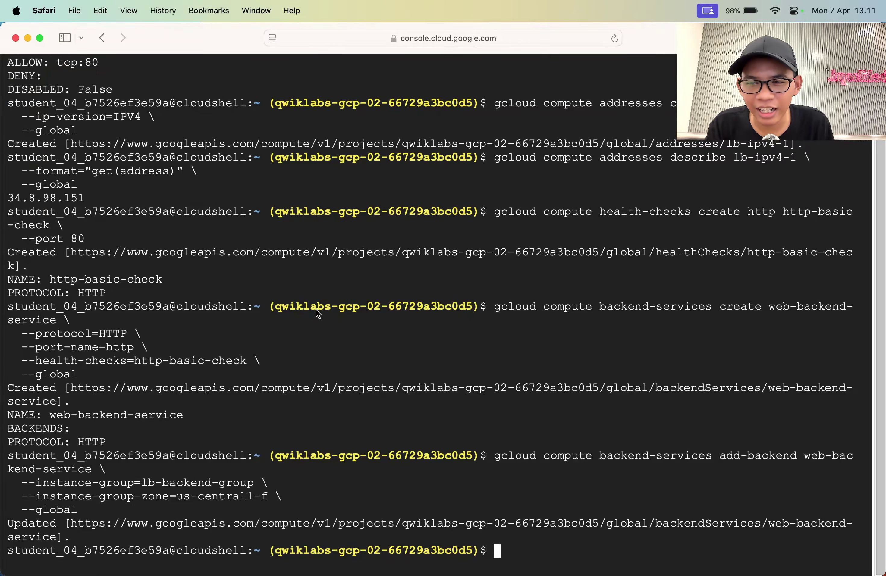
key("super+Tab")
scroll(316, 309, "down", 2)
key("super+Tab")
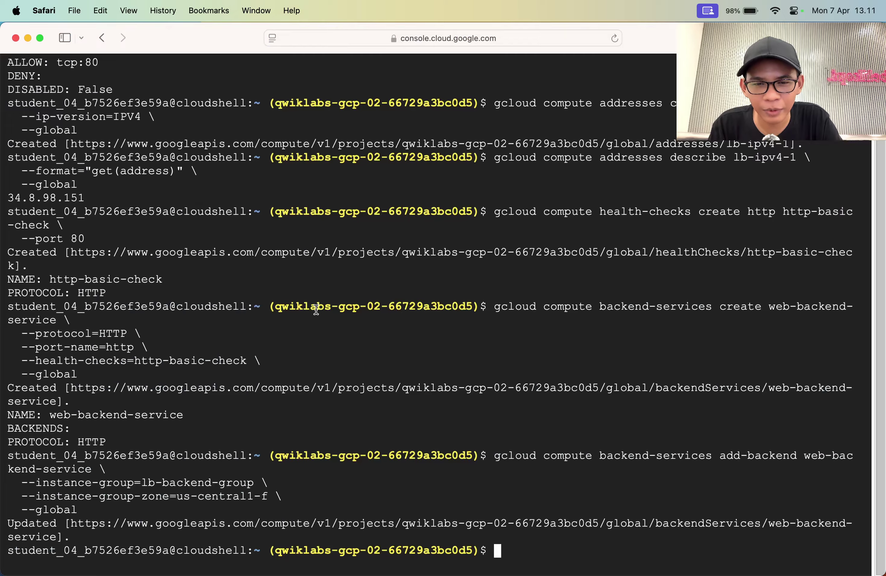
key("Up")
Copy the reference lab's URL map command and run it in Cloud Shell in Safari to create web-map-http with web-backend-service as default.
key("super+Tab")
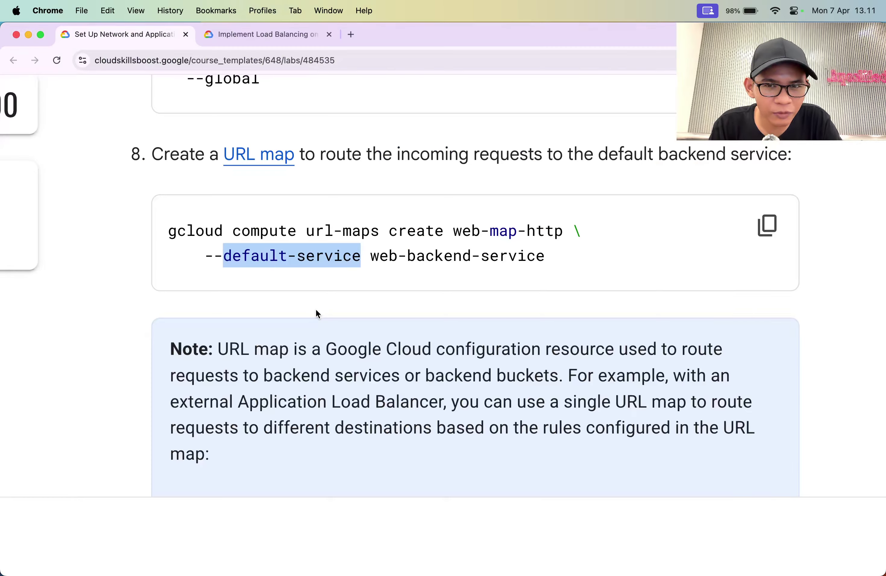
left_click(783, 229)
key("super+Tab")
key("super+v")
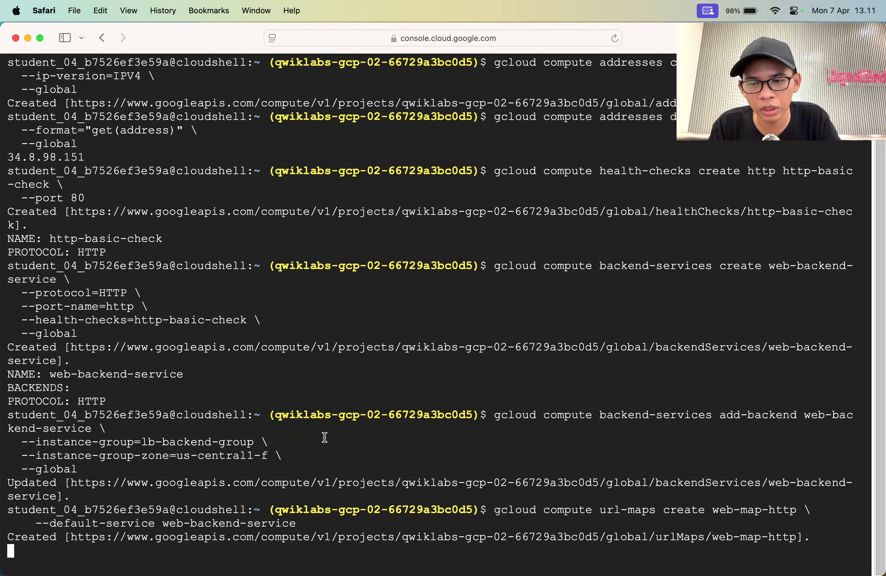
Examine the target HTTP proxy command in the reference lab in Chrome, checking the proxy name and its URL map option.
key("super+Tab")
scroll(401, 431, "down", 10)
scroll(401, 438, "down", 5)
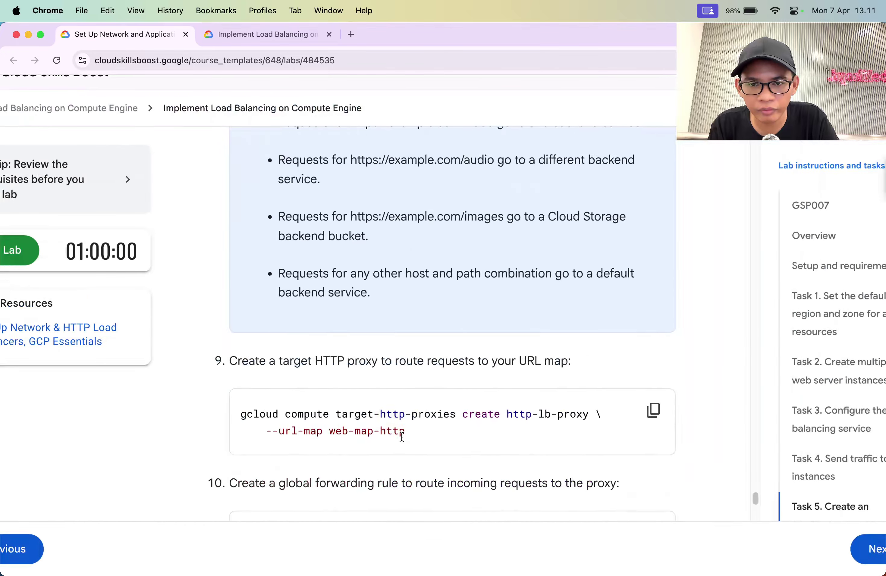
scroll(401, 441, "up", 5)
scroll(452, 356, "up", 3)
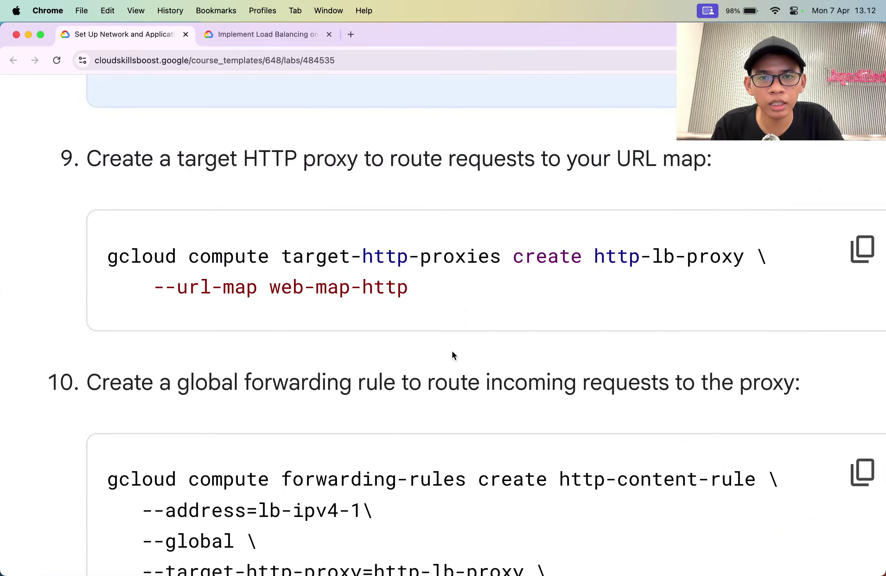
scroll(454, 354, "right", 1)
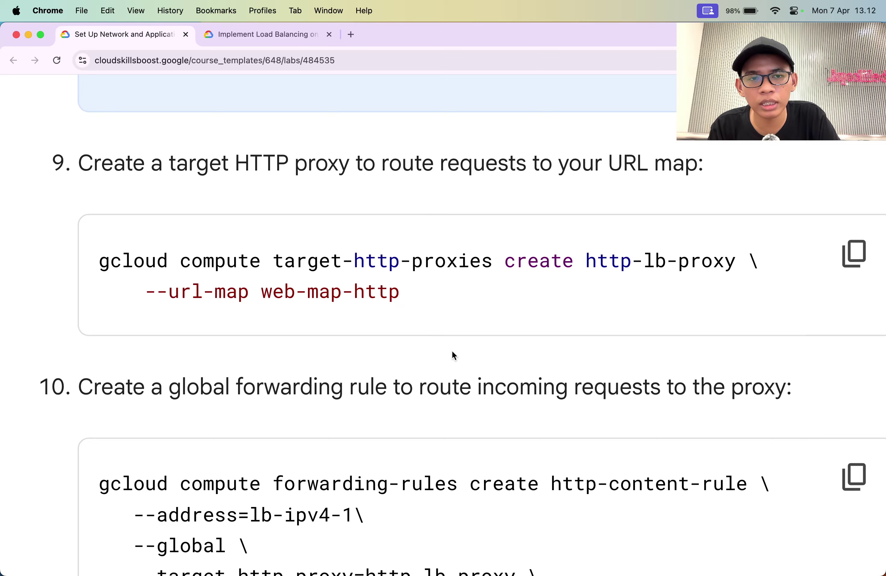
scroll(520, 242, "up", 3)
scroll(520, 241, "down", 2)
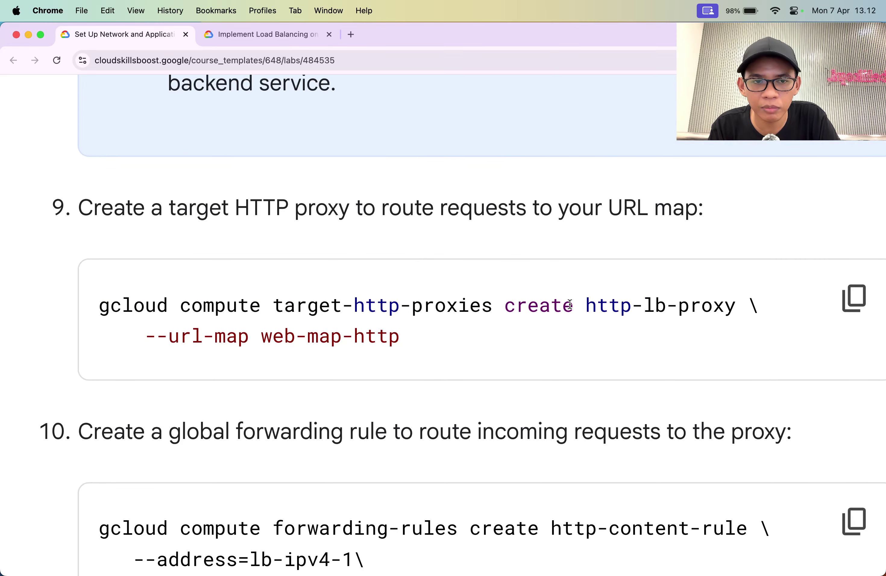
scroll(504, 322, "right", 2)
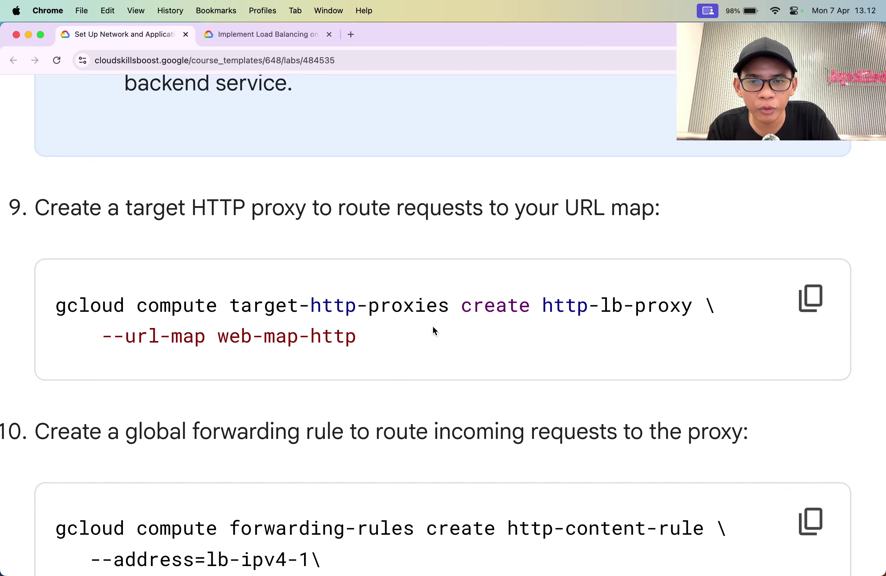
left_click_drag(393, 307, 489, 308)
double_click(490, 308)
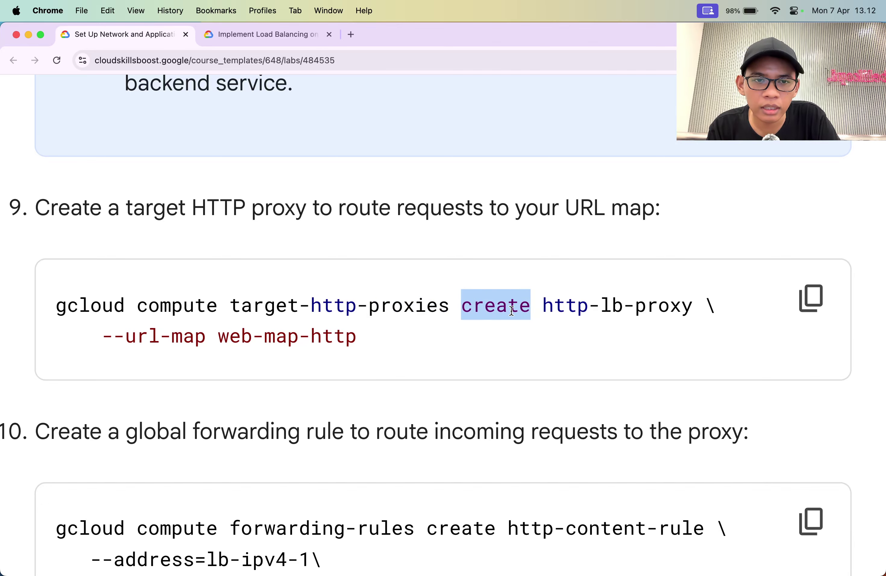
double_click(571, 313)
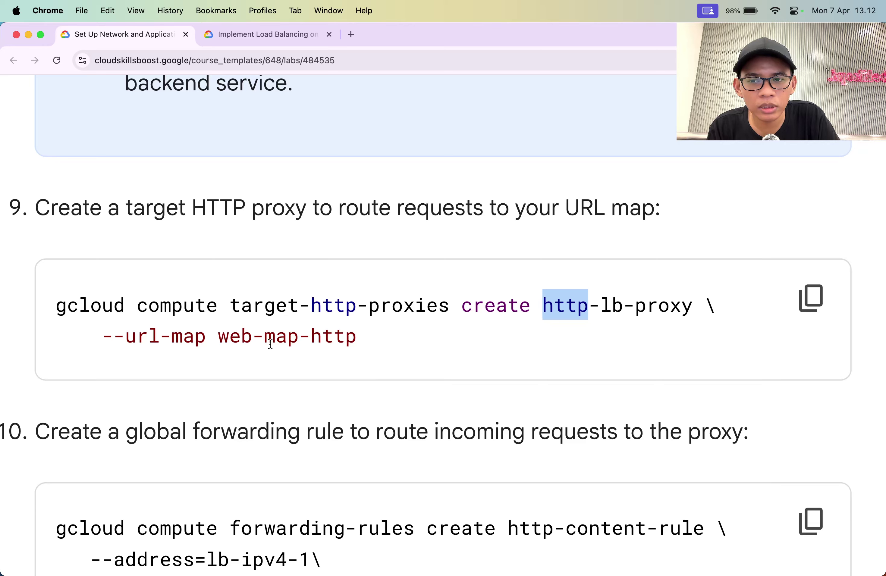
left_click_drag(126, 338, 224, 341)
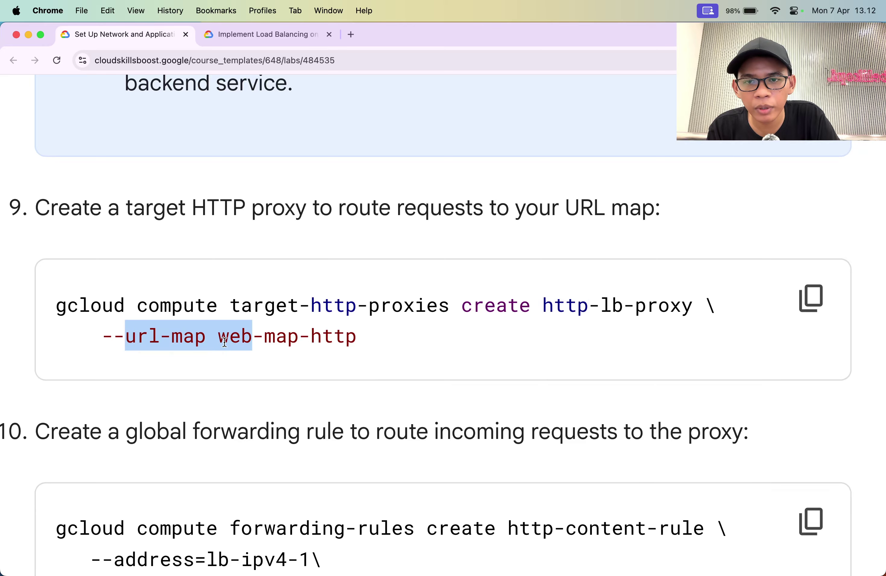
Copy the target HTTP proxy command and run it in Cloud Shell in Safari to create http-lb-proxy using web-map-http.
left_click(788, 302)
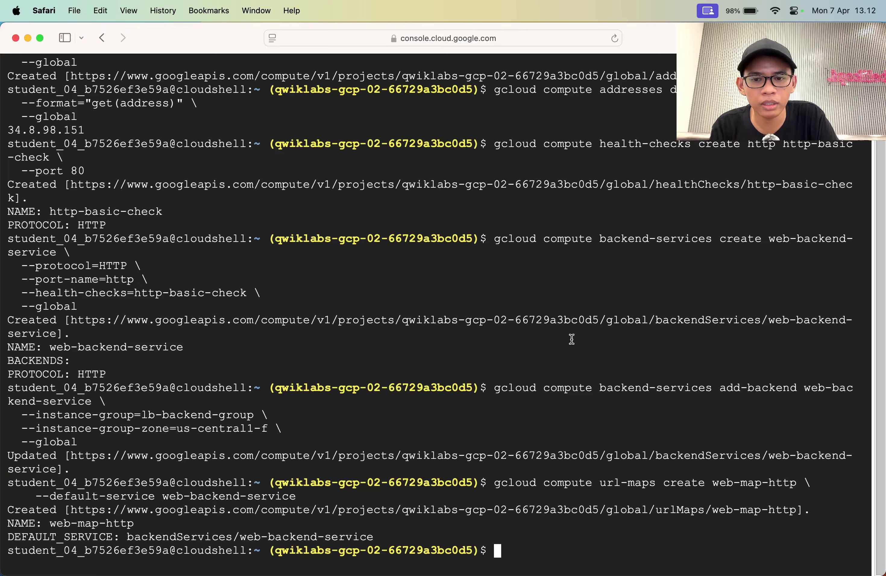
key("super+v")
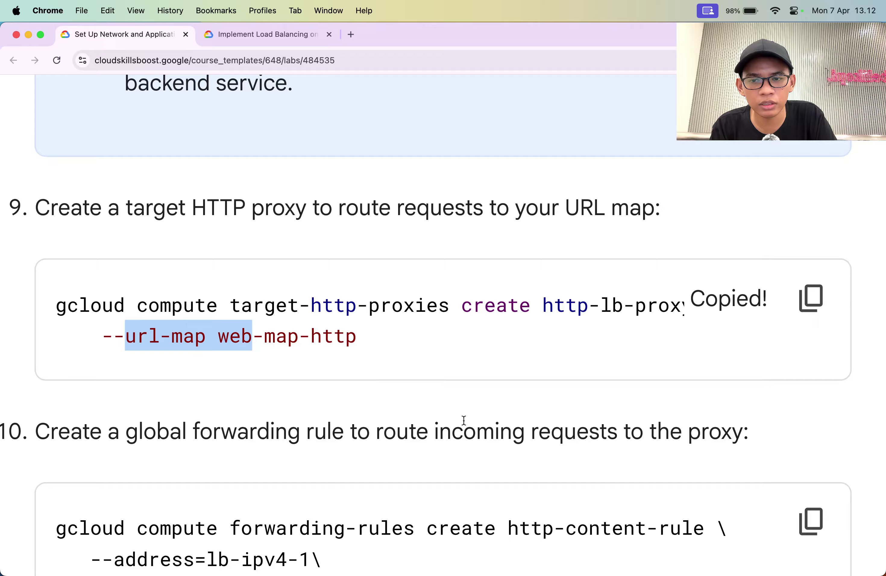
Examine the global forwarding rule command in the reference lab, checking the rule name, address and target HTTP proxy options.
scroll(464, 420, "down", 10)
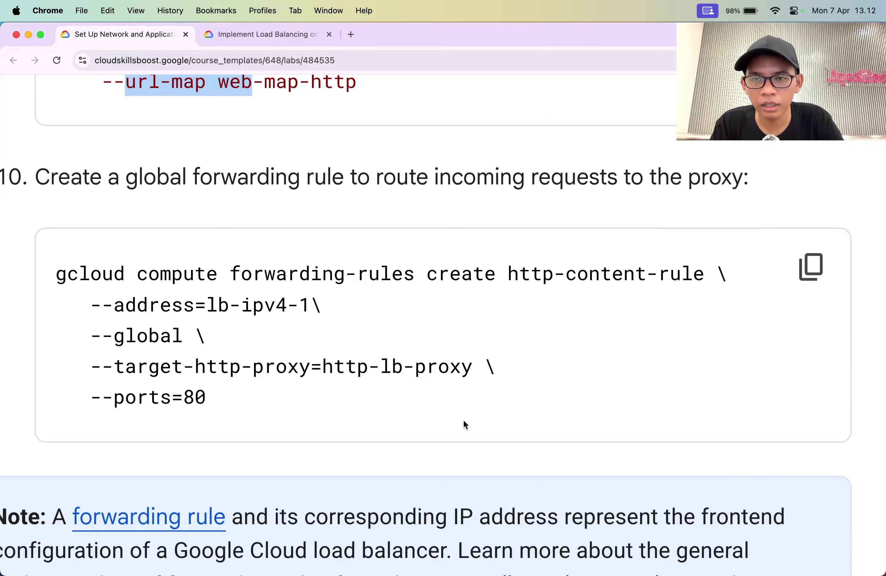
scroll(463, 420, "down", 3)
scroll(466, 336, "up", 1)
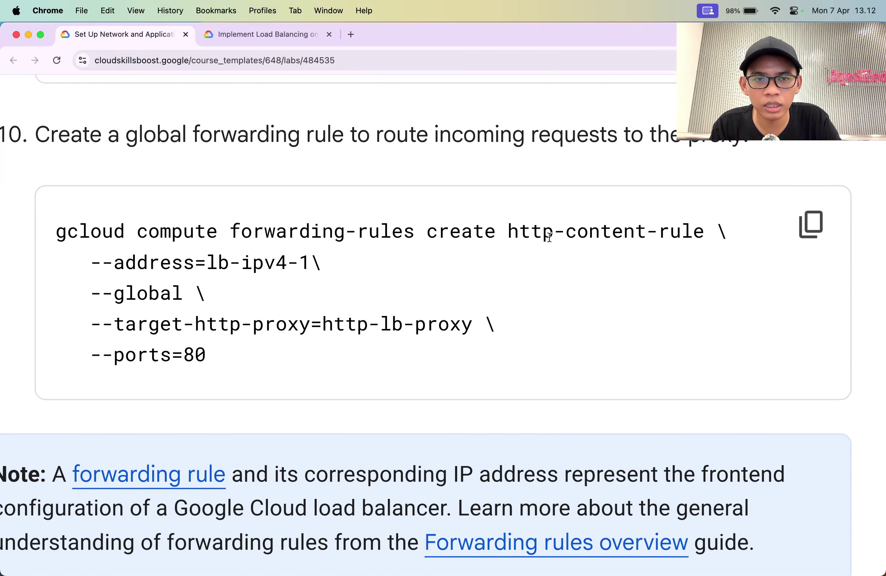
double_click(540, 233)
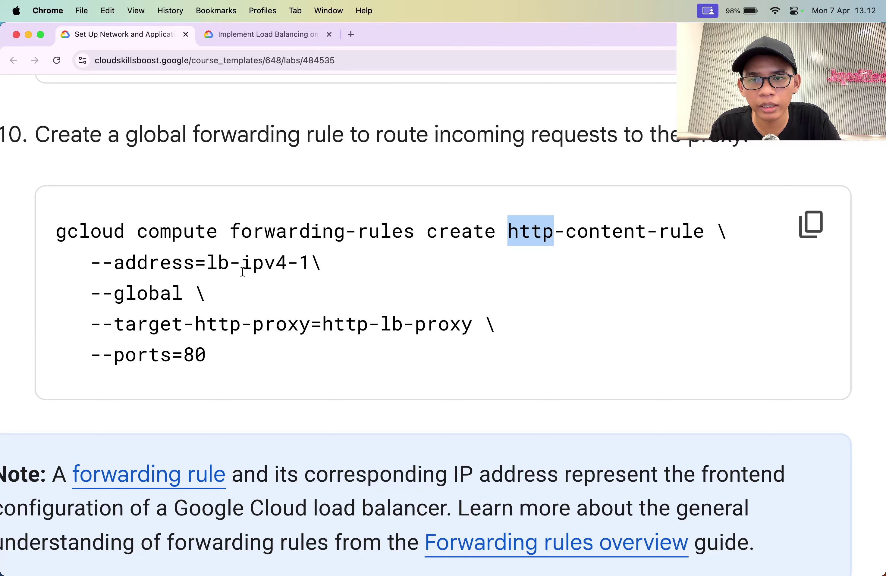
left_click_drag(206, 264, 293, 268)
double_click(304, 266)
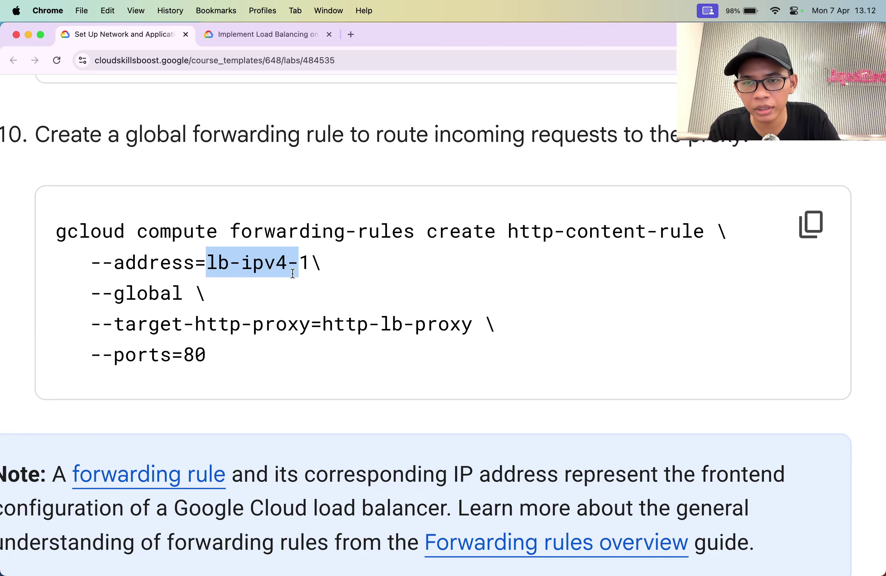
left_click(226, 318)
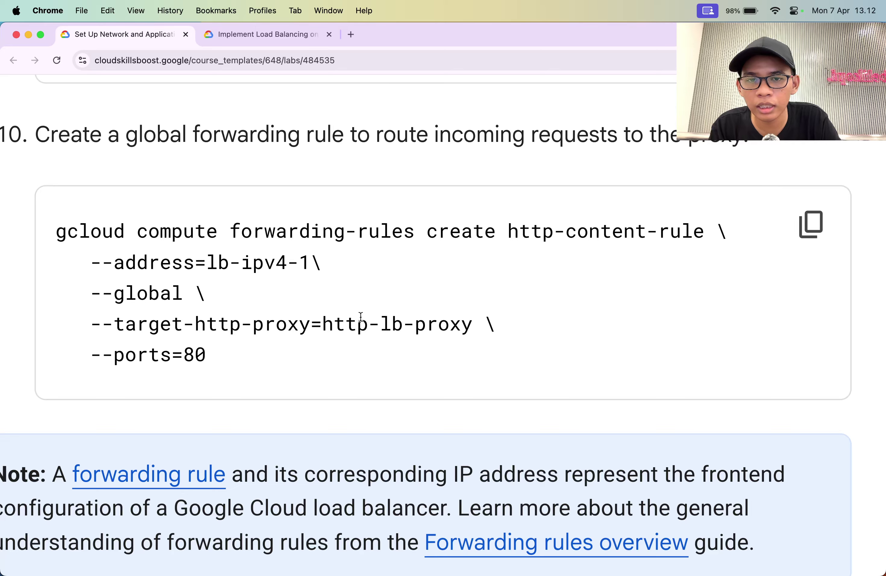
left_click_drag(360, 317, 439, 318)
Copy the forwarding rule command and run it in Cloud Shell in Safari to create global http-content-rule with lb-ipv4-1, http-lb-proxy and port 80.
left_click(811, 225)
key("super+Tab")
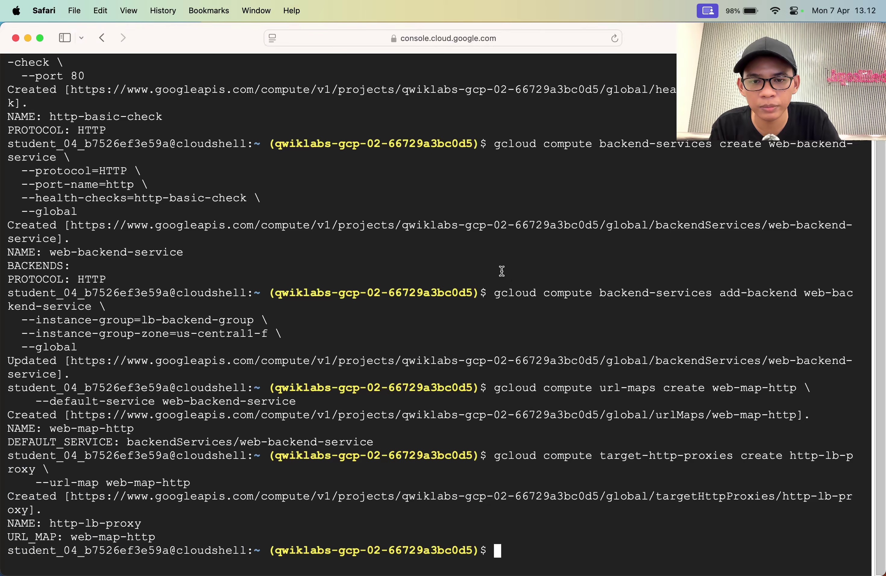
key("super+v")
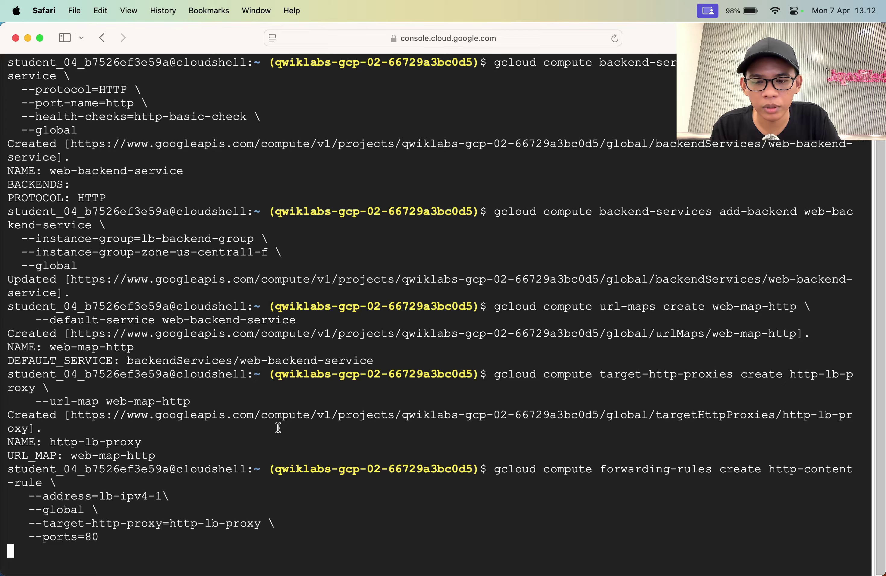
Check what follows the forwarding rule command in the reference lab in Chrome, and return to Cloud Shell in Safari.
key("super+Tab")
scroll(277, 426, "down", 10)
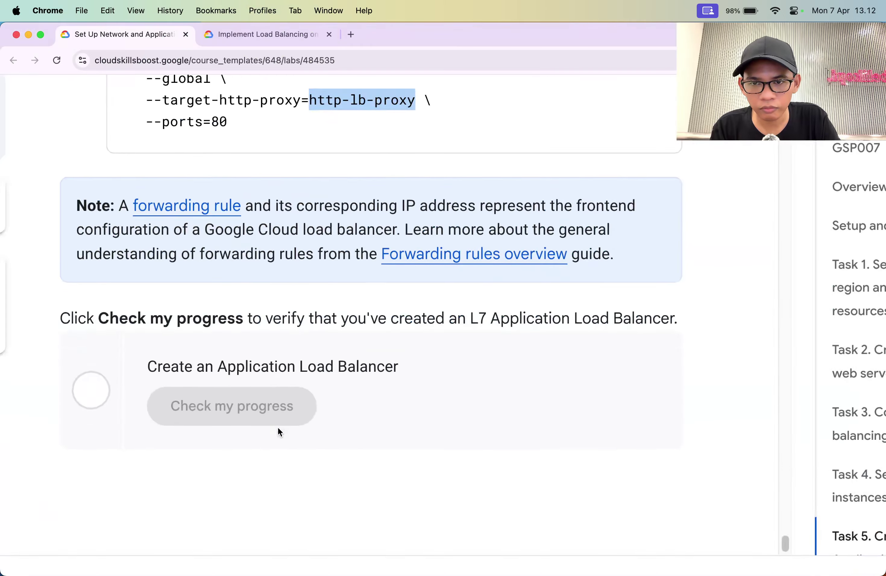
scroll(279, 431, "up", 5)
key("super+Tab")
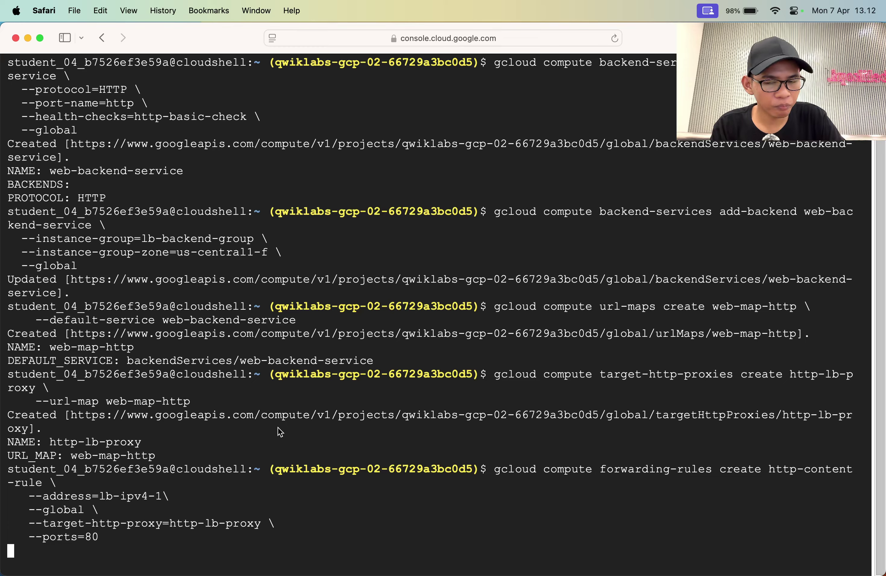
Review the Task 6 traffic test instructions and Task 2 load balancer requirements while checking on the forwarding rule command in Cloud Shell.
key("super+Tab")
scroll(278, 427, "down", 5)
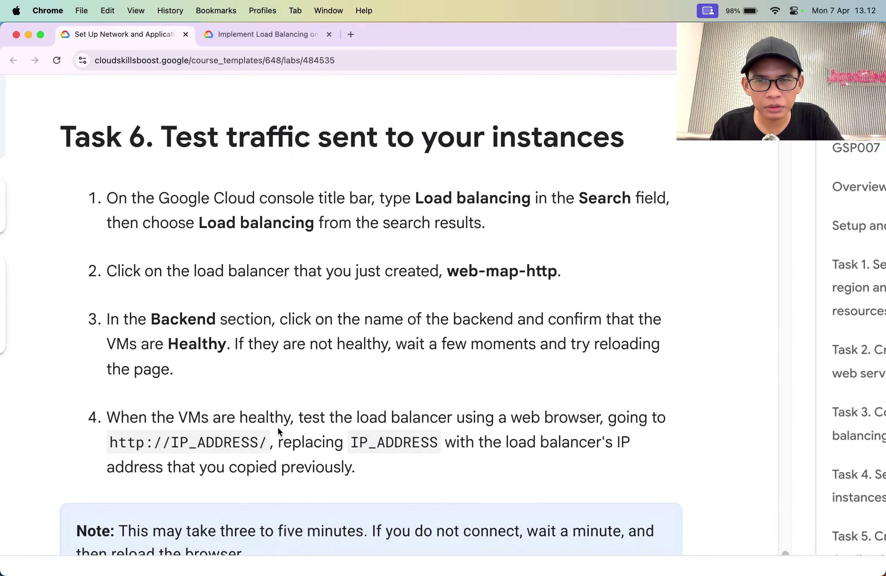
key("super+Tab")
key("super+Tab")
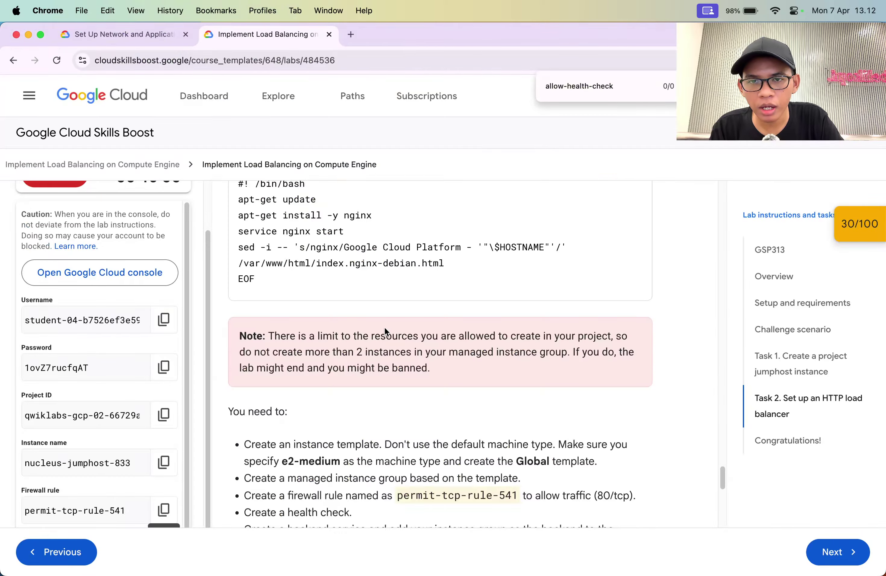
scroll(385, 329, "down", 5)
key("super+Tab")
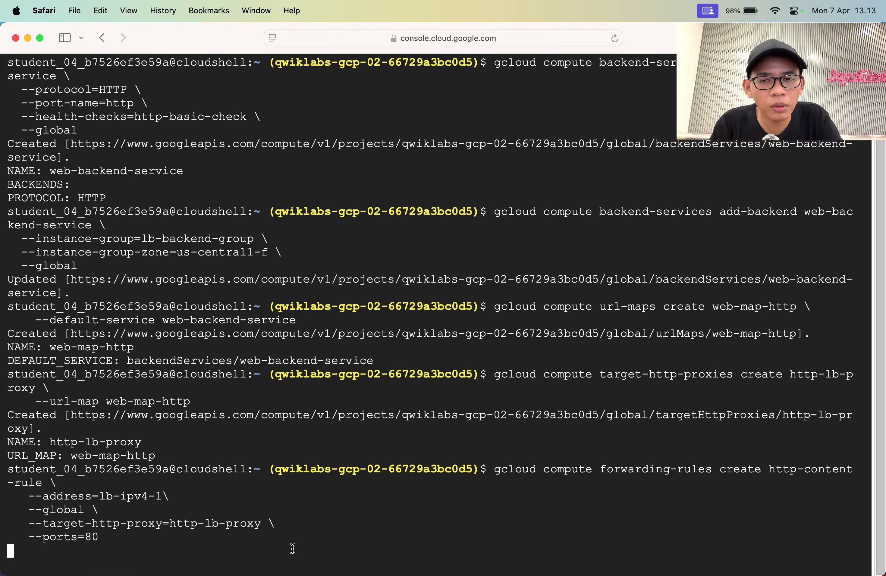
key("super+Tab")
scroll(262, 458, "up", 5)
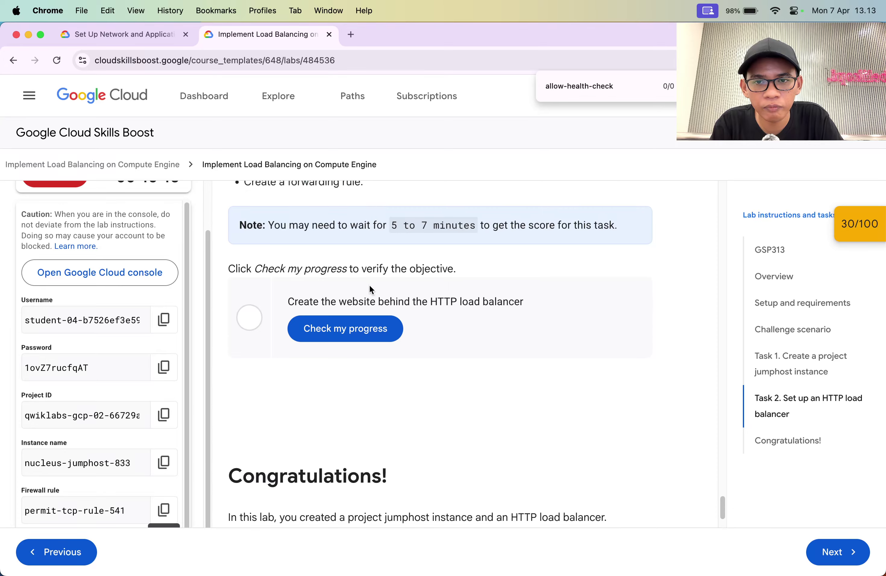
scroll(369, 288, "up", 1)
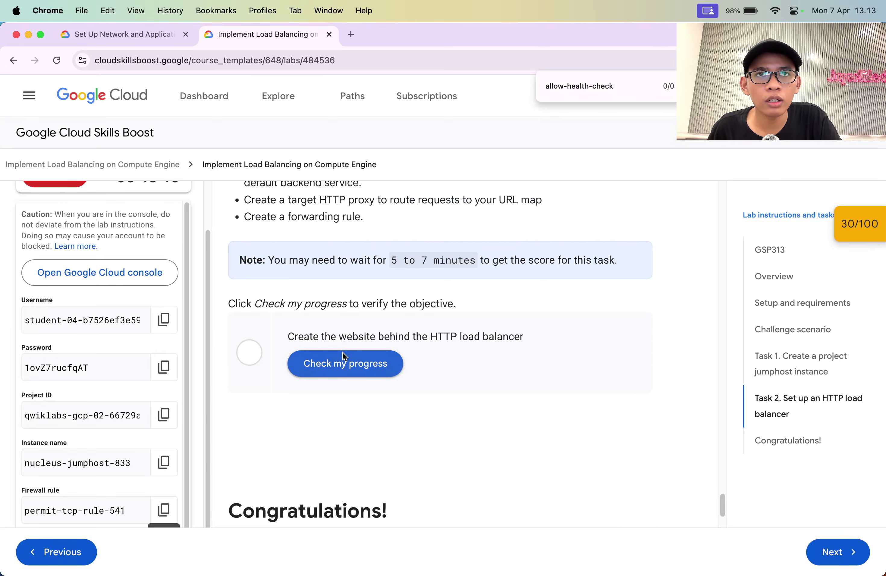
scroll(344, 355, "up", 1)
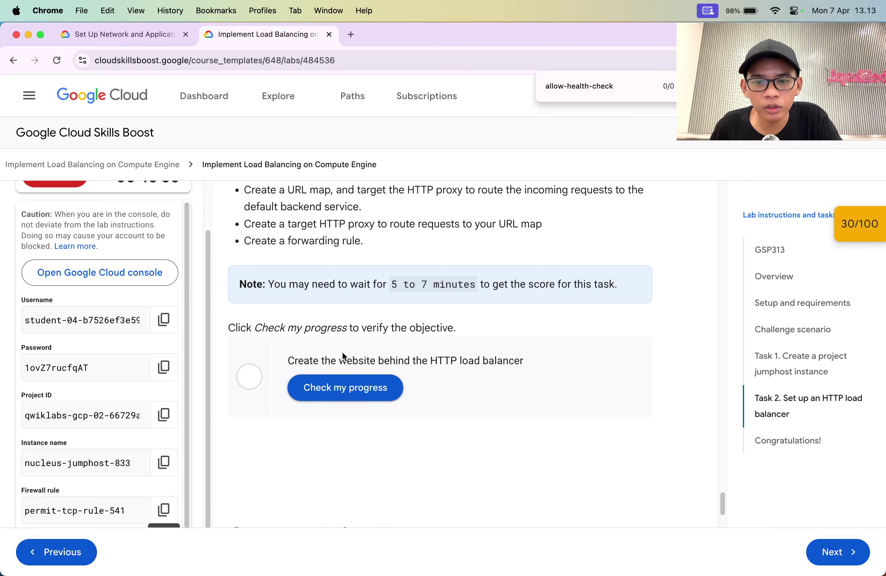
scroll(342, 352, "up", 2)
key("super+Tab")
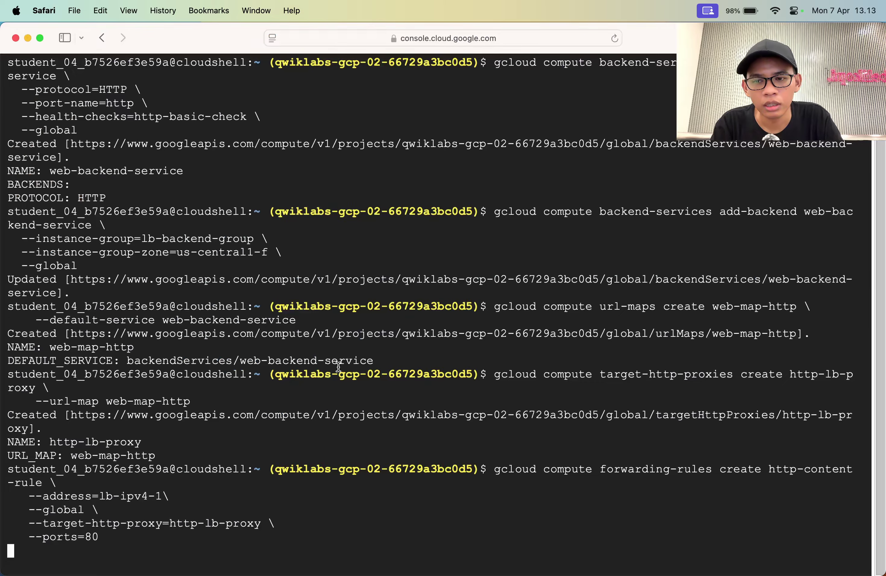
key("super+Tab")
scroll(335, 371, "down", 2)
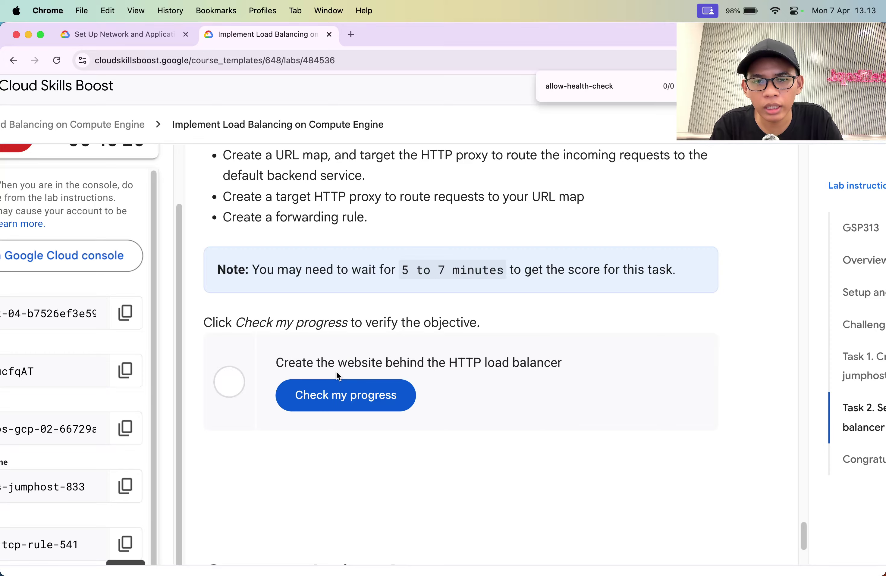
key("ctrl+shift+Tab")
scroll(336, 371, "down", 5)
key("super+Tab")
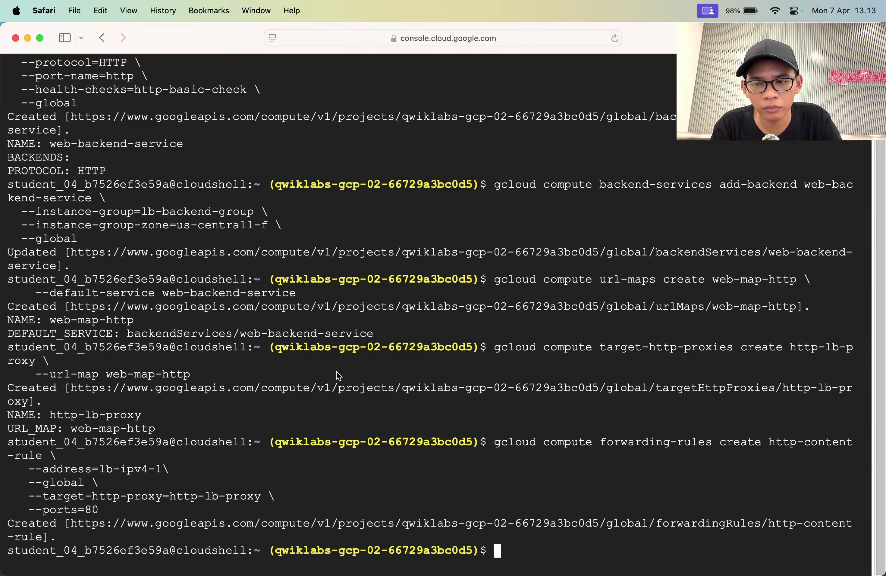
Run the lab's progress check for "Create the website behind the HTTP load balancer" and read its feedback.
key("super+Tab")
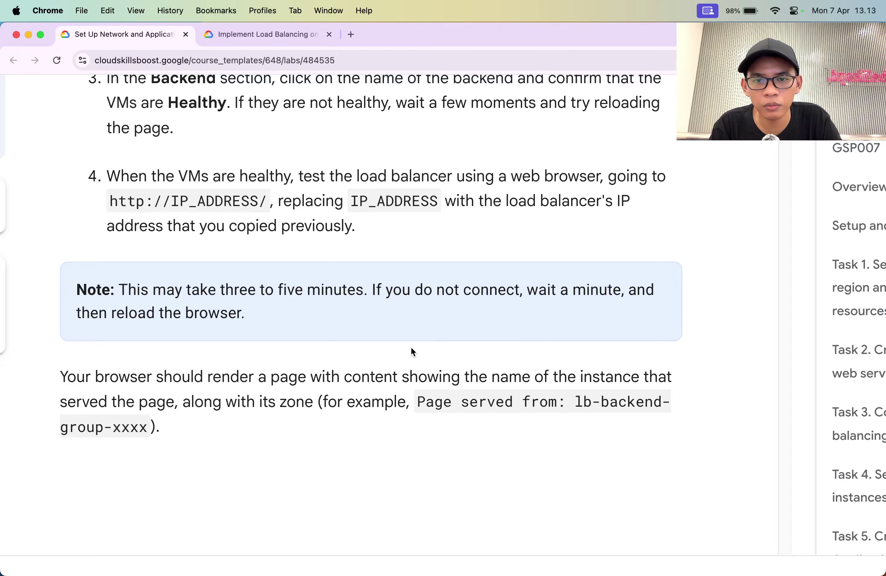
scroll(410, 347, "down", 3)
scroll(410, 347, "down", 2)
key("ctrl+Tab")
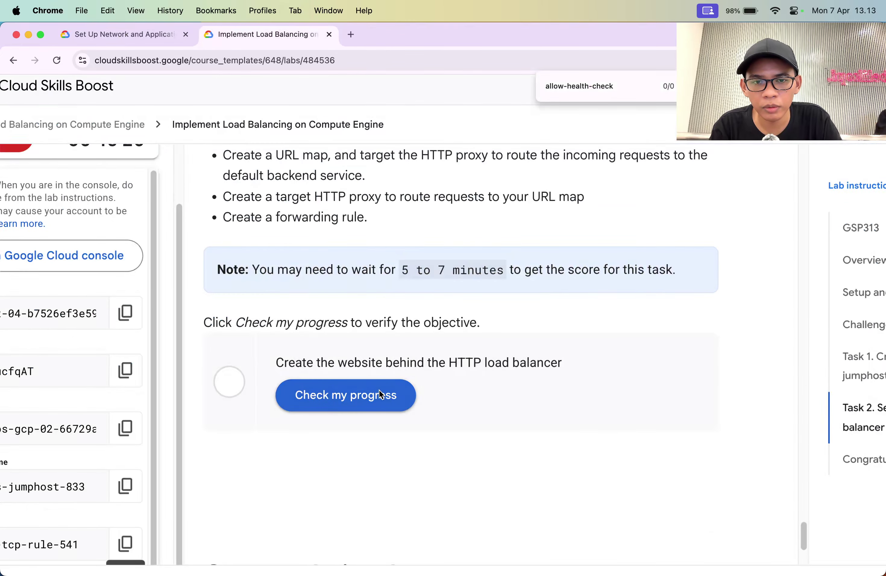
left_click(378, 390)
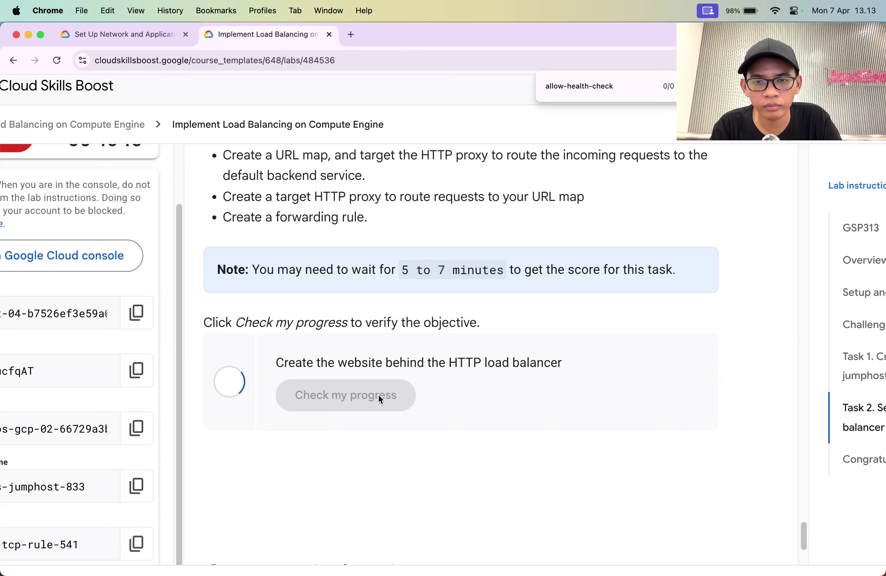
scroll(378, 395, "down", 3)
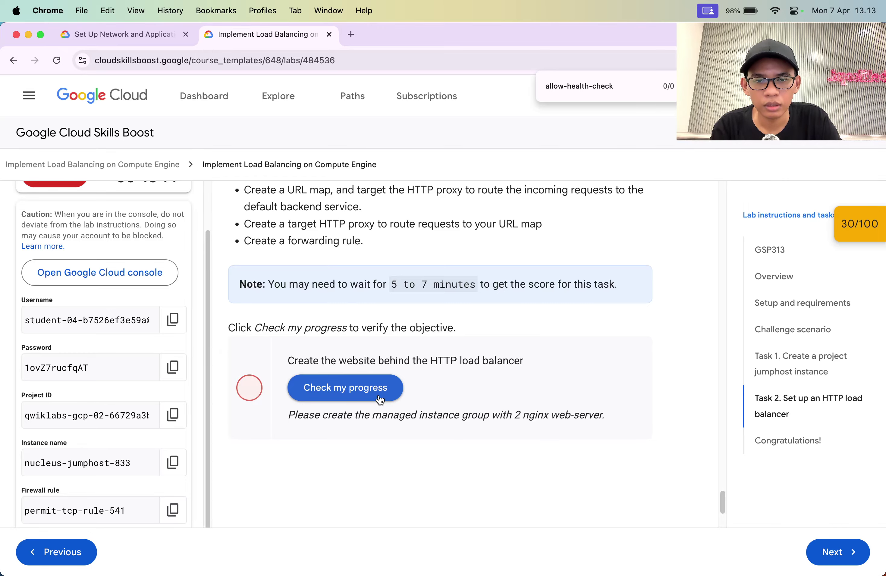
scroll(379, 400, "up", 3)
left_click_drag(348, 417, 543, 425)
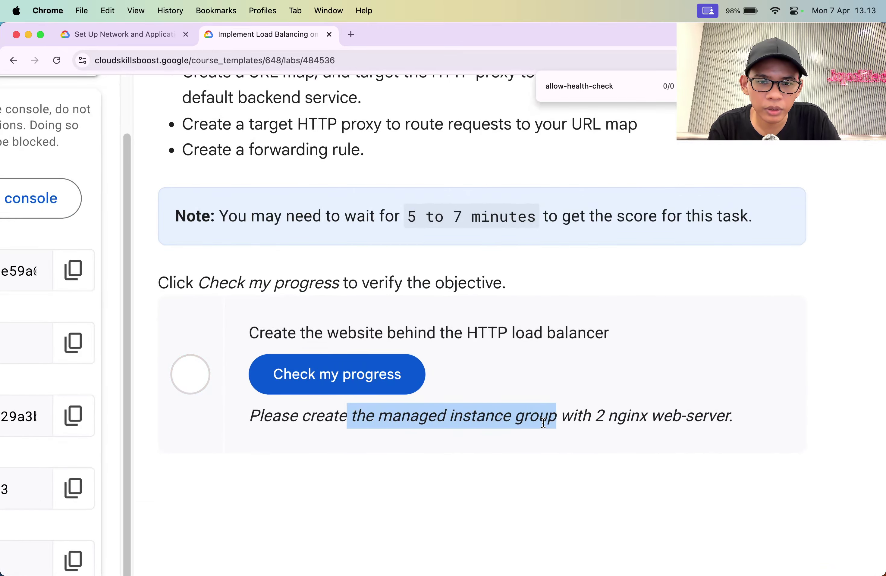
triple_click(543, 422)
Switch to the Cloud console in Safari and shrink the Cloud Shell terminal to uncover the project dashboard.
key("super+Tab")
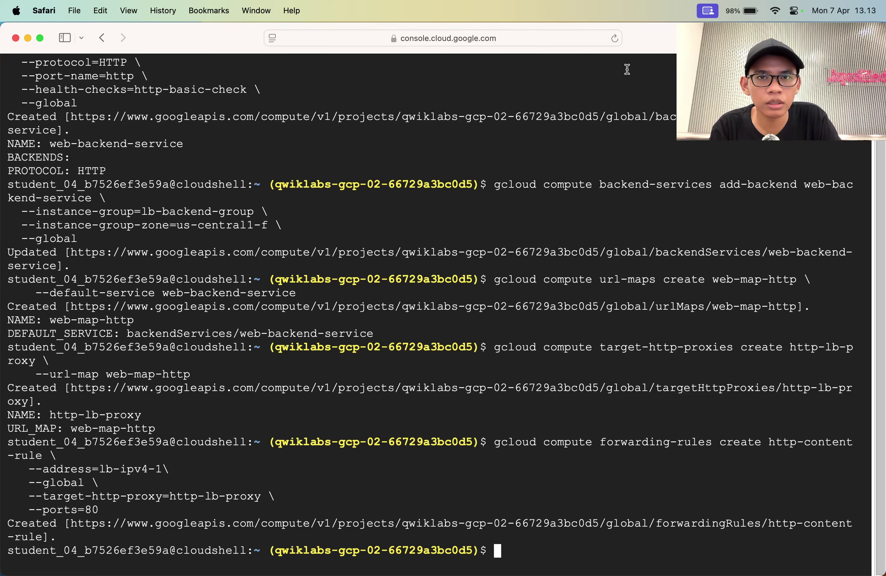
left_click_drag(669, 42, 636, 166)
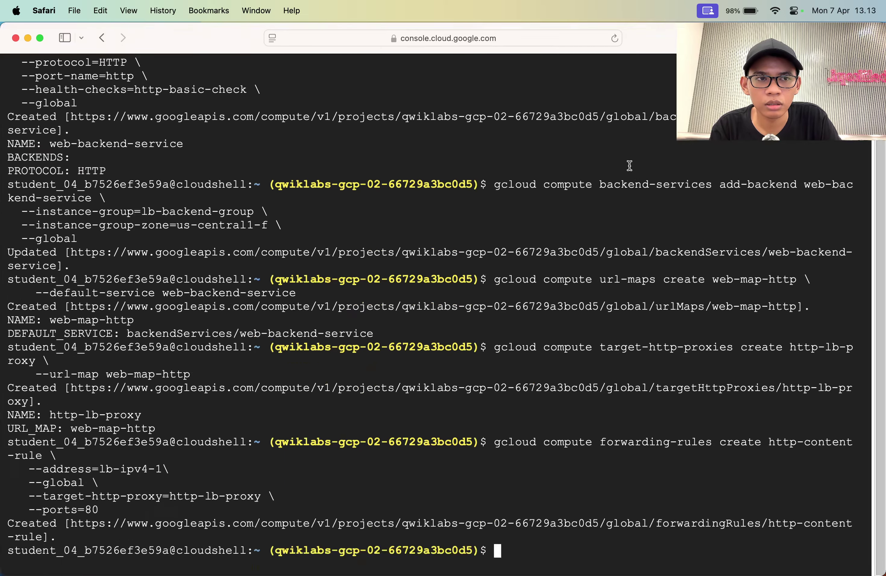
scroll(629, 166, "up", 10)
scroll(629, 166, "up", 20)
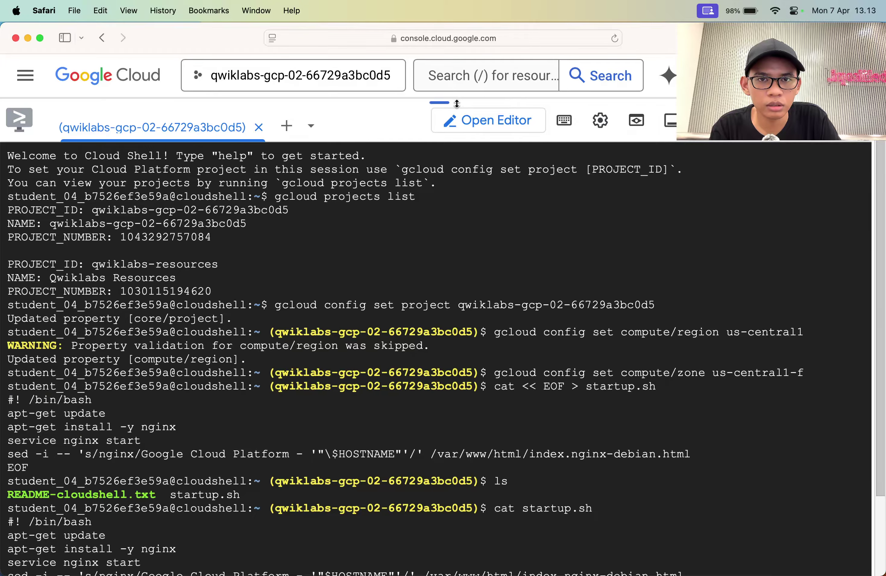
left_click_drag(457, 104, 449, 527)
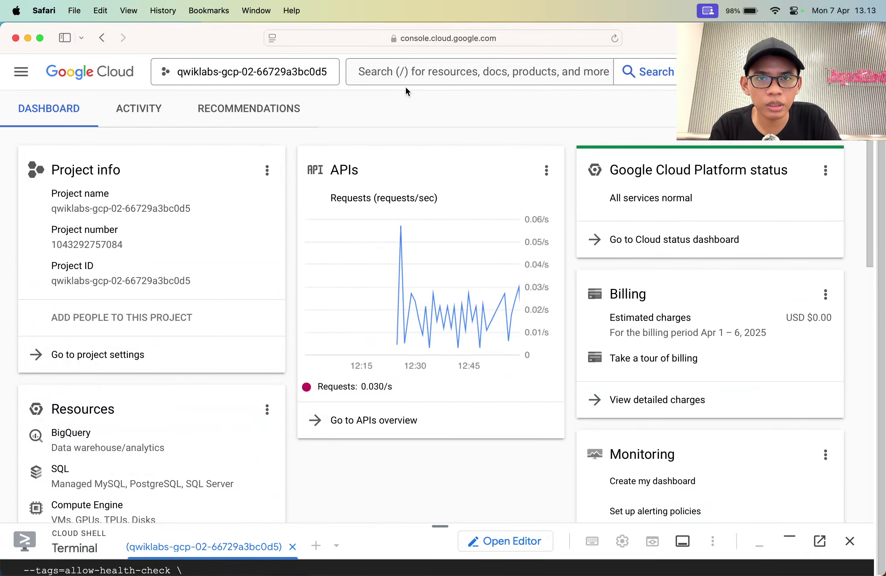
Search the console for "load balance" and open Load balancing in a new tab.
left_click(415, 77)
type("load balance")
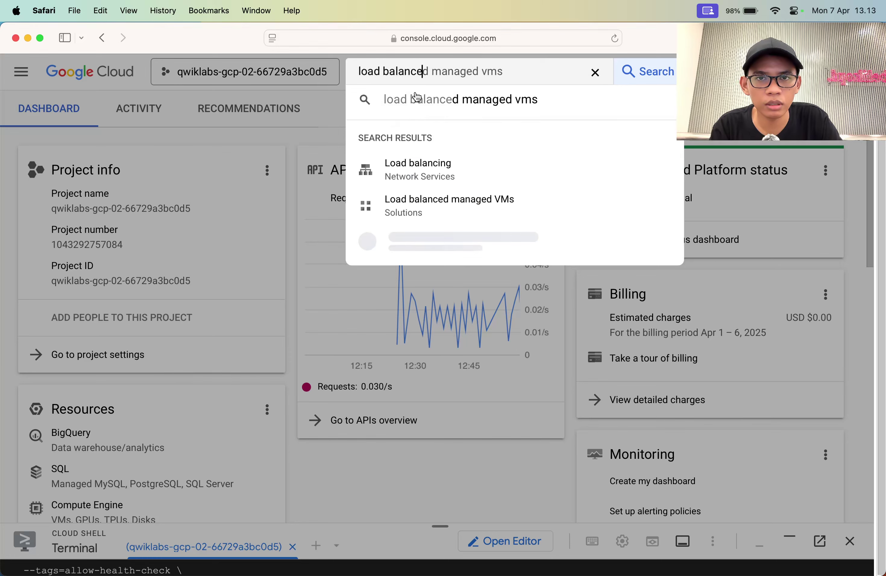
left_click(415, 173, "super")
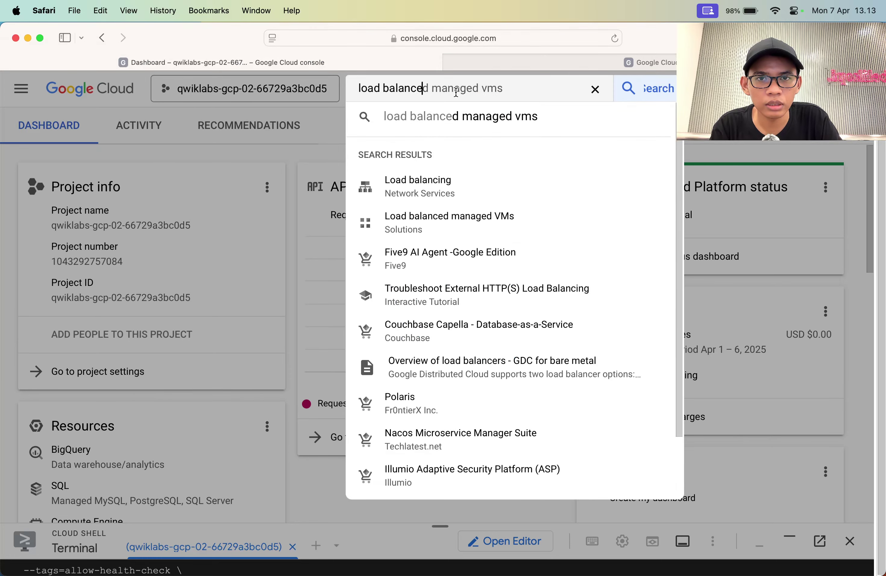
Search the console for "vm", open VM instances, and examine the instances' usage and IP addresses.
key("super+a")
type("vm")
left_click(440, 182)
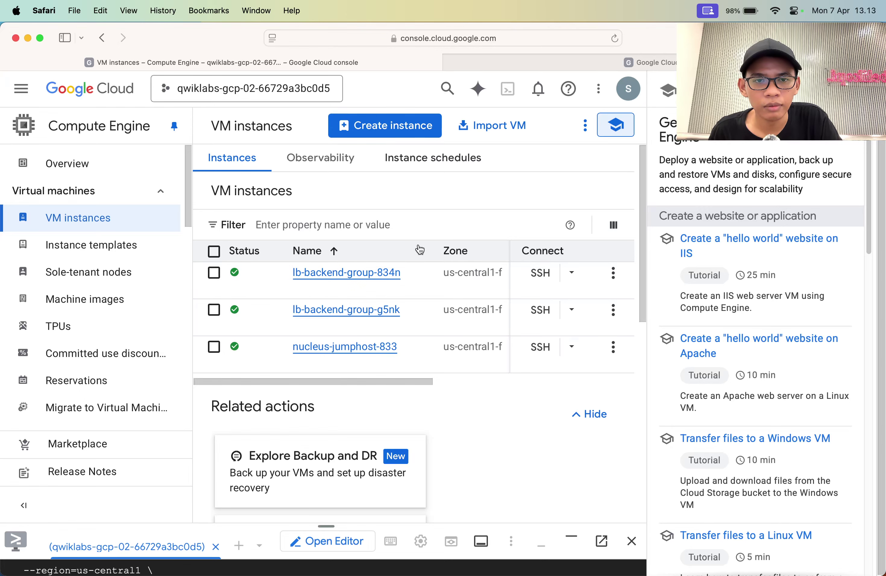
scroll(468, 275, "right", 10)
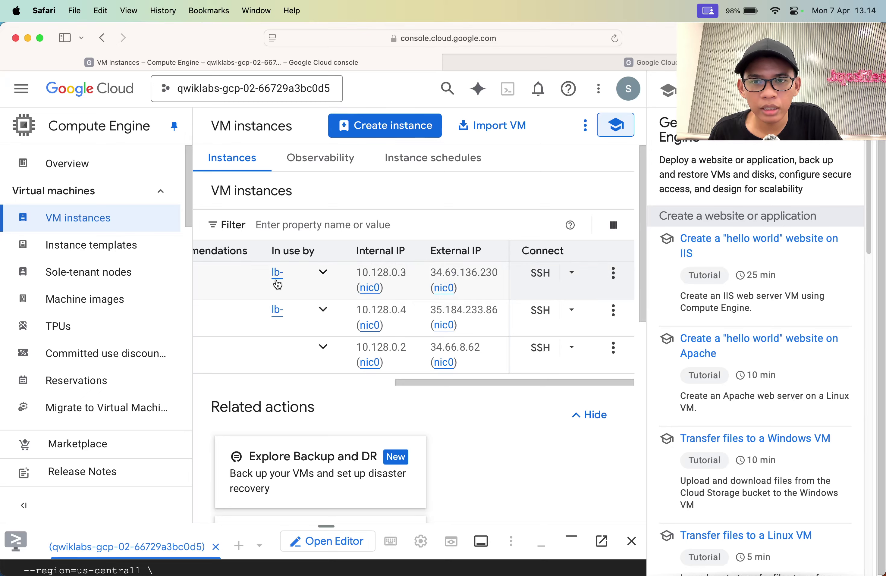
Open the lb-backend-group instance group from the VM list, and move the Load balancing tab ahead of it.
key("super+shift+backslash")
left_click(220, 221)
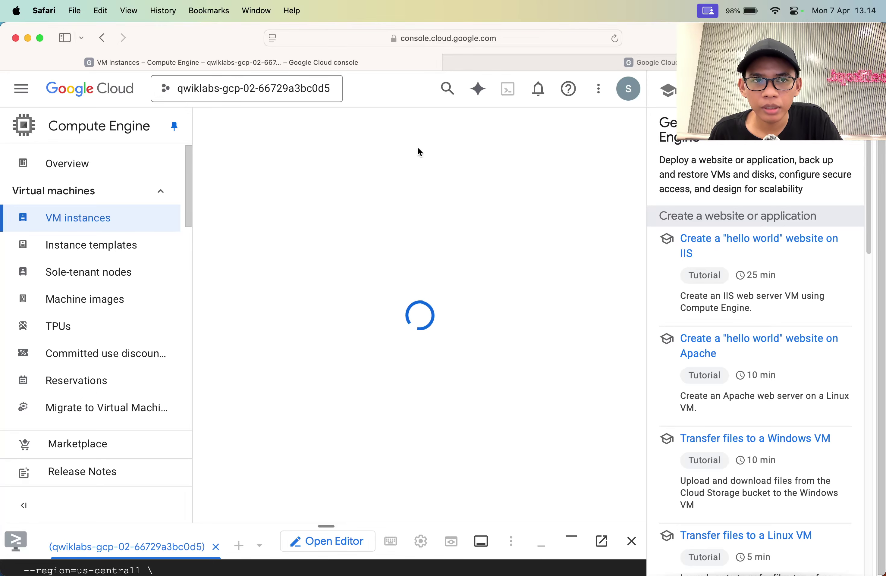
left_click(487, 66)
left_click_drag(486, 66, 279, 67)
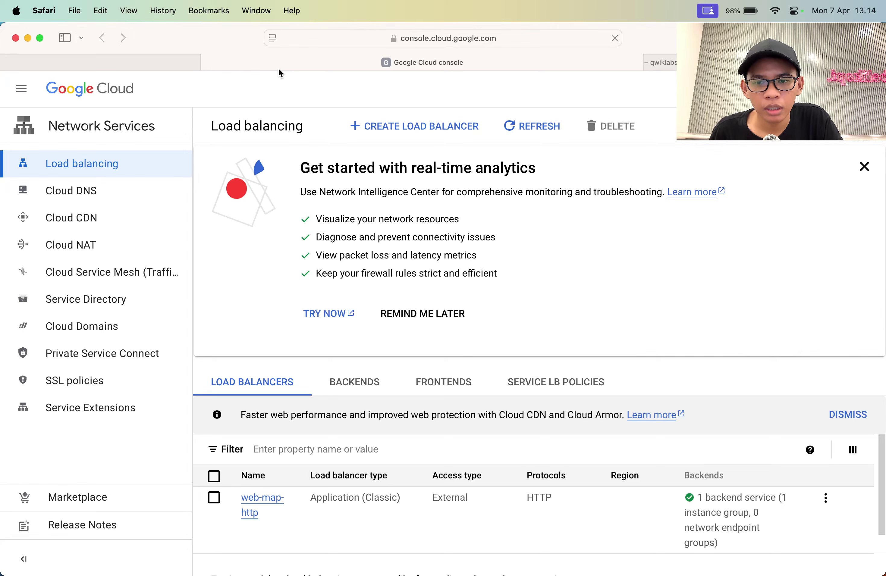
left_click(575, 62)
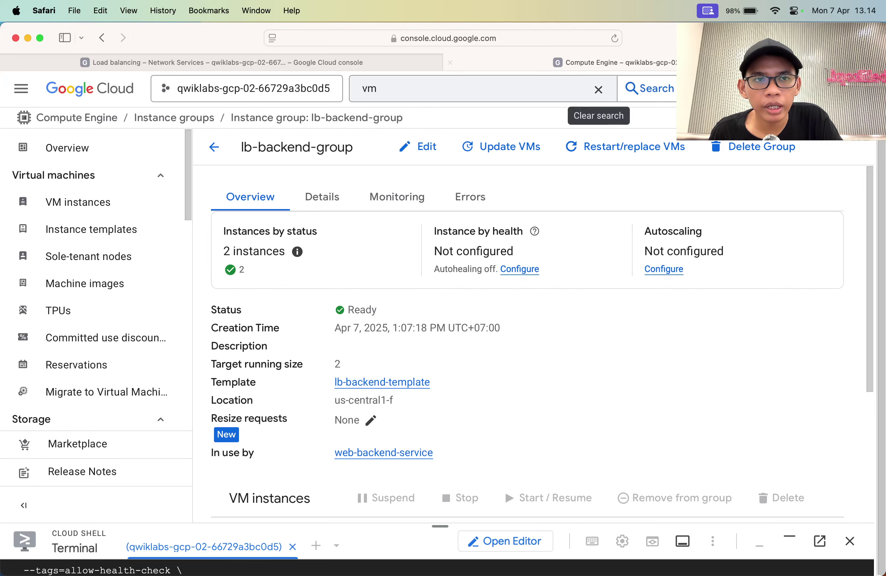
Return to the Load balancing page and close its Cloud Shell pane.
left_click(450, 60)
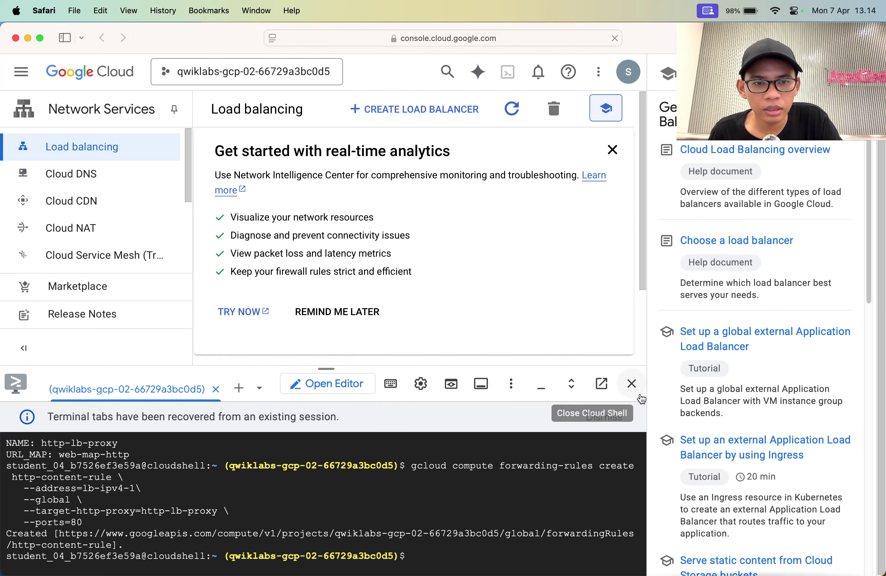
left_click(640, 396)
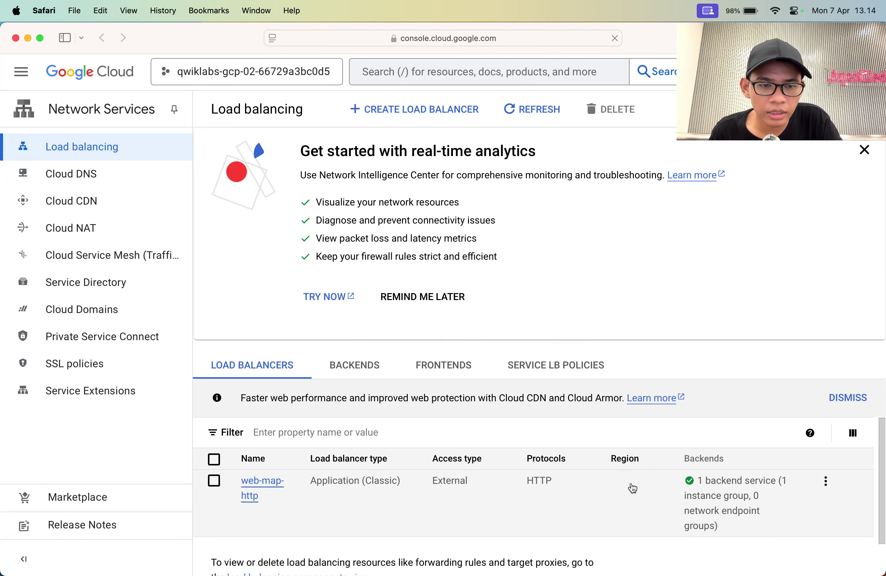
left_click(837, 485)
left_click(826, 480)
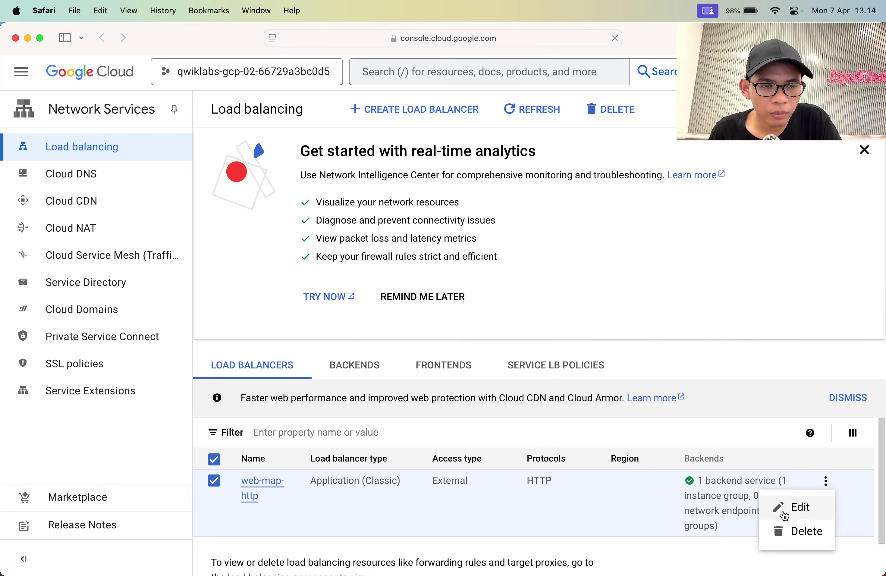
left_click(619, 503)
scroll(618, 504, "down", 1)
scroll(603, 504, "up", 1)
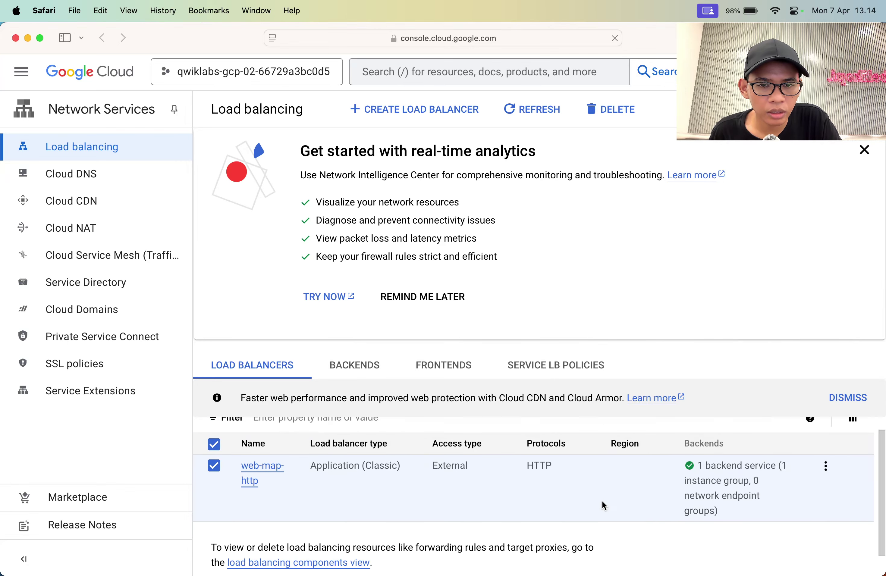
Examine the load balancing backends and the address of the http-content-rule frontend.
left_click(390, 372)
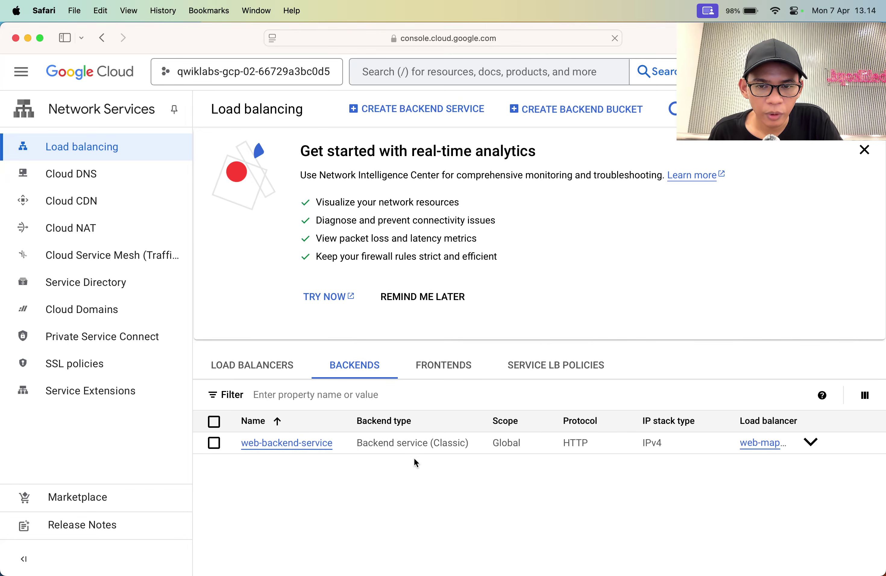
left_click(435, 375)
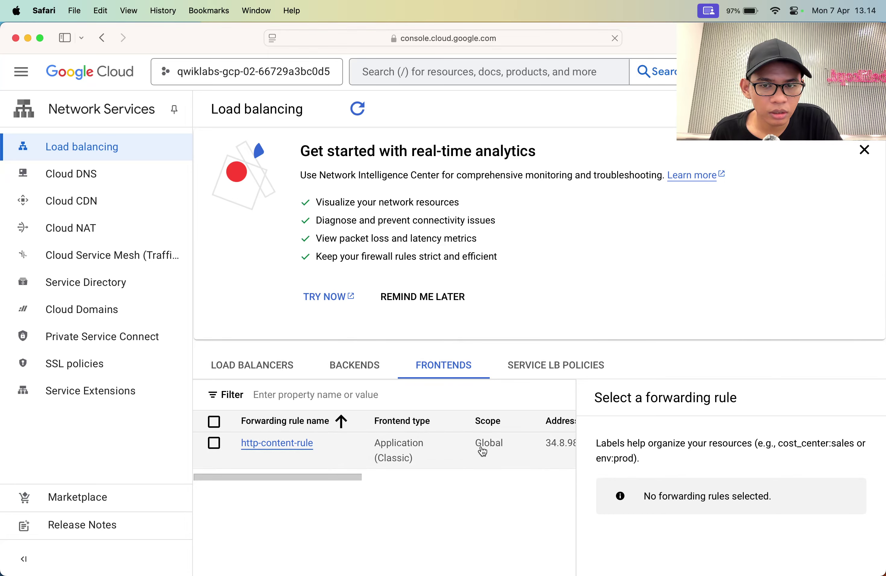
scroll(481, 449, "right", 8)
left_click_drag(447, 477, 406, 479)
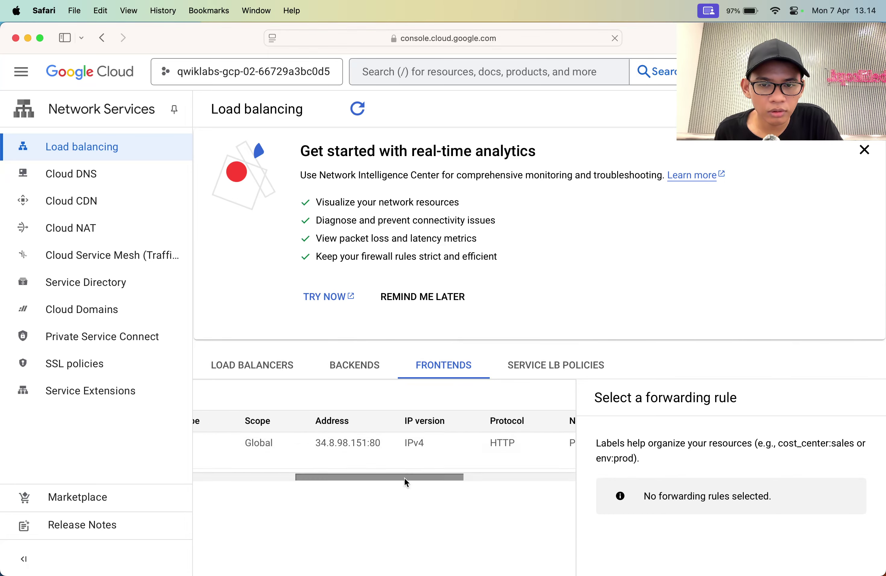
Load the frontend address 34.8.98.151 in a new tab, close it, and view which load balancer http-content-rule belongs to.
double_click(346, 444)
key("Return")
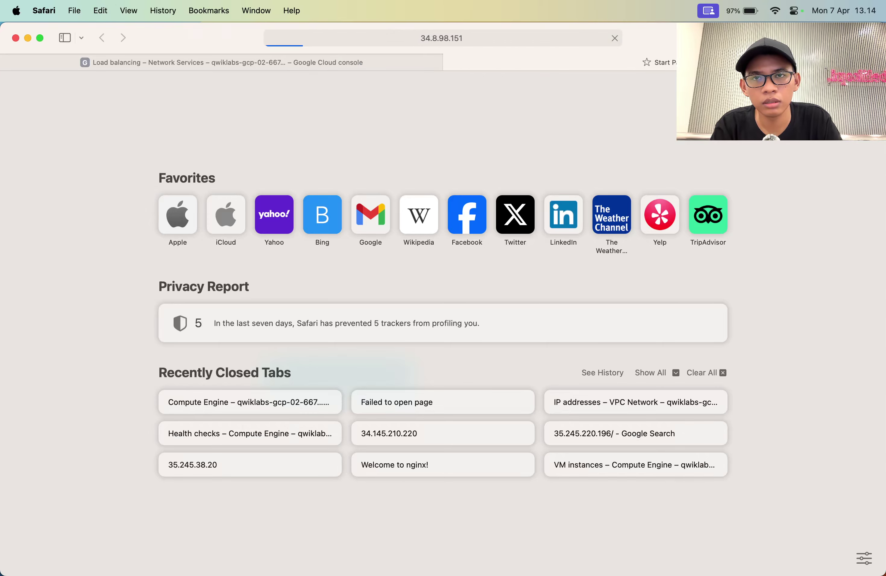
key("super+w")
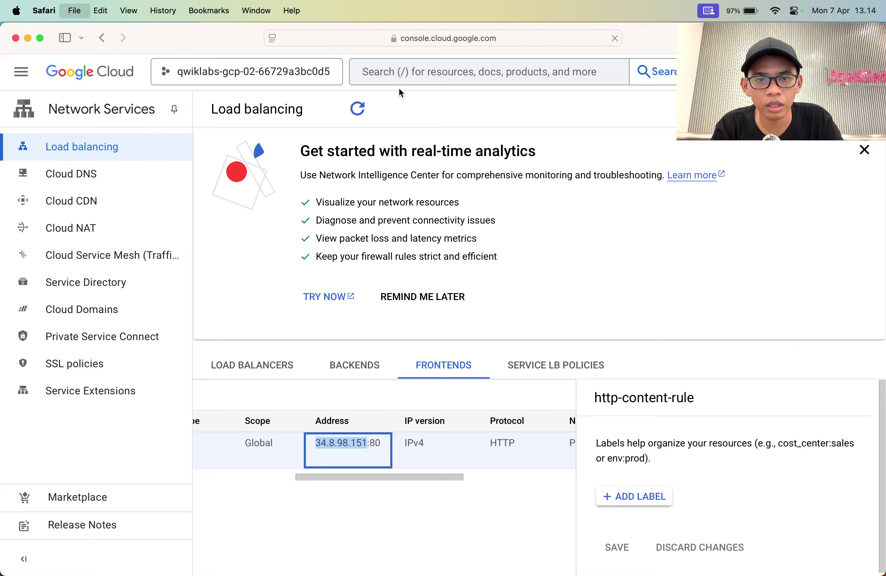
scroll(448, 457, "right", 5)
scroll(448, 458, "right", 3)
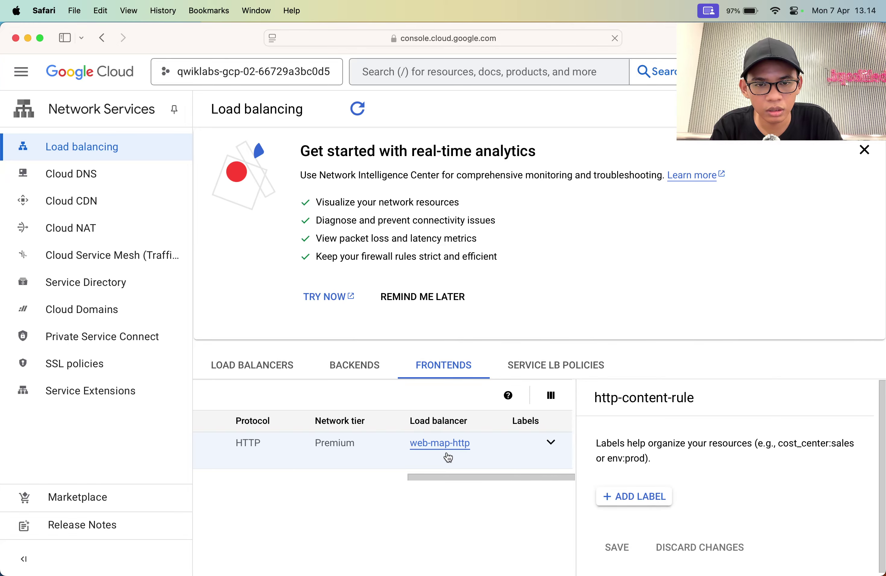
List the load balancing backends, then switch to Chrome and check progress on the website behind the HTTP load balancer.
scroll(503, 457, "left", 10)
left_click(387, 378)
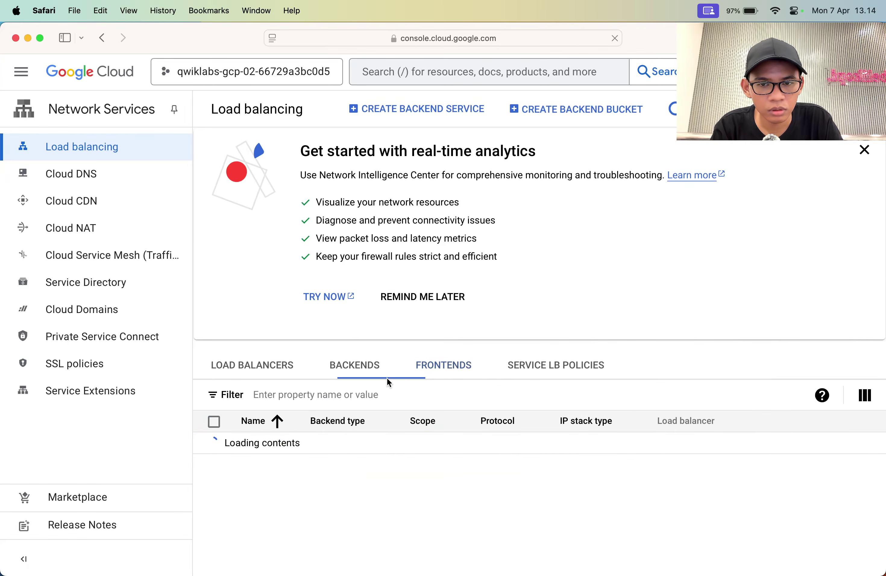
key("super+Tab")
left_click(396, 377)
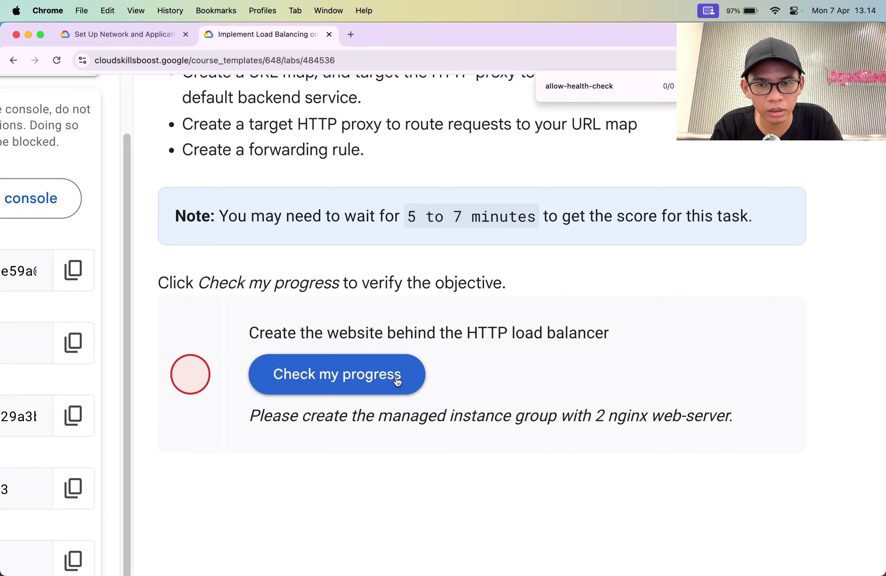
triple_click(378, 399)
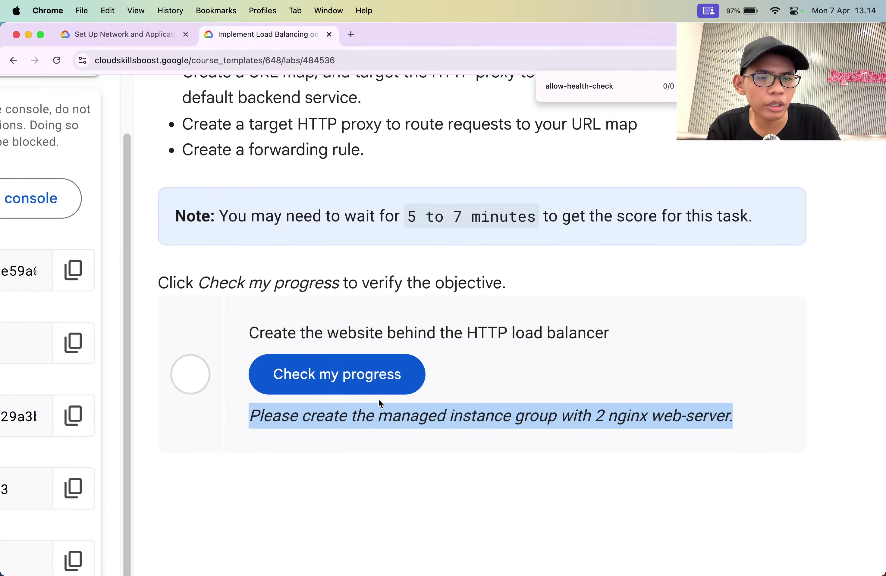
Return to the Google Cloud console in Safari and open the details of the web-map-http load balancer.
key("super+Tab")
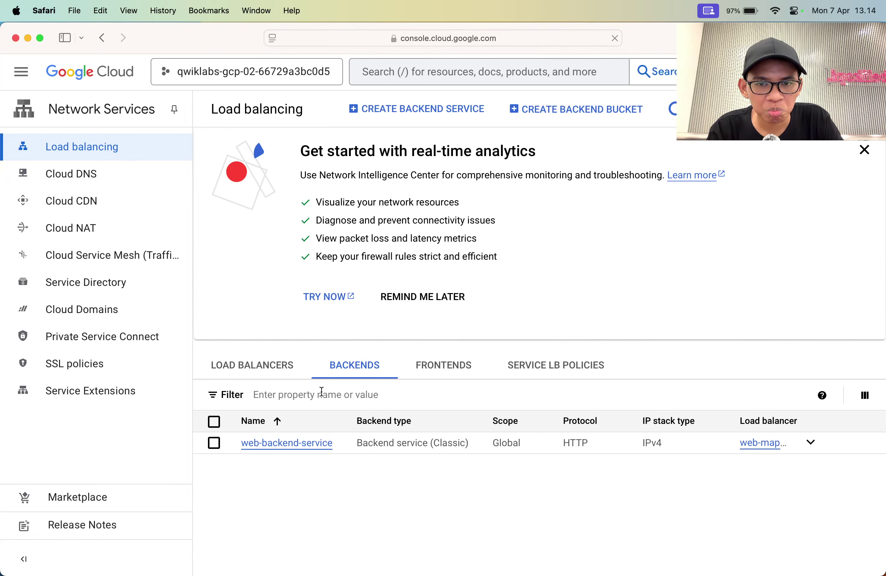
key("super+Tab")
key("super+Tab")
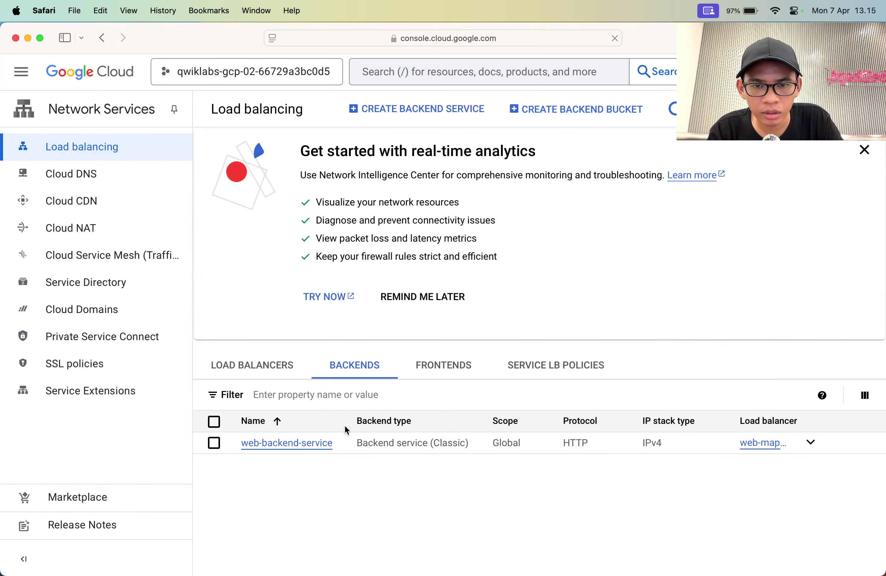
left_click(271, 363)
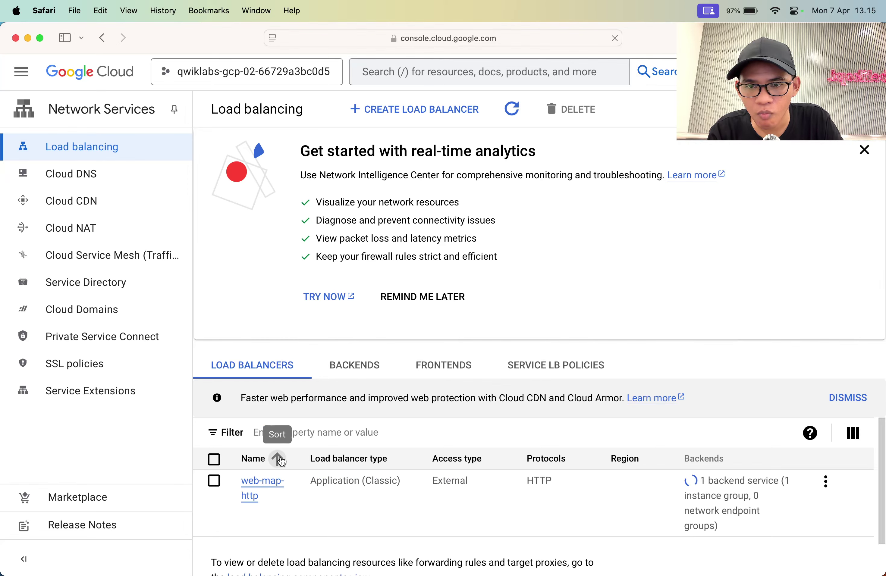
left_click(272, 486)
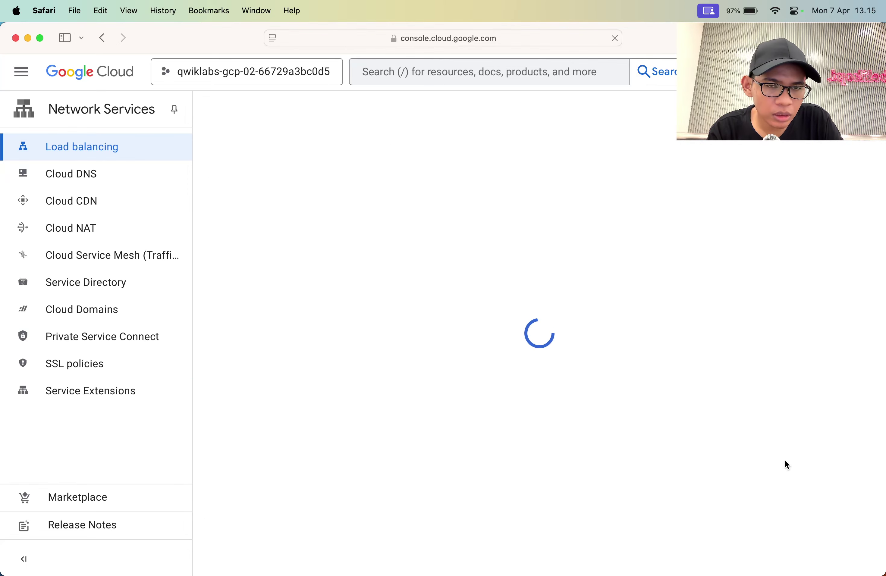
key("super+Tab")
key("super+Tab")
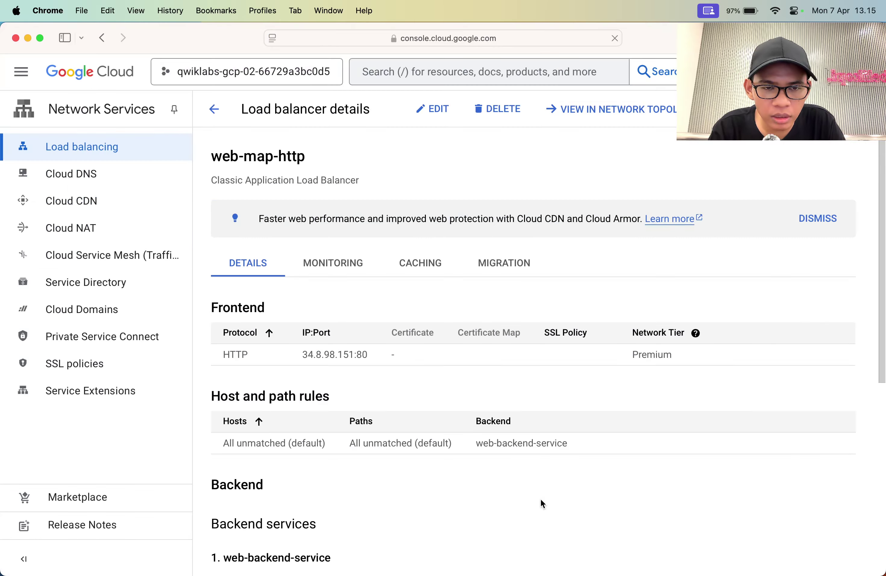
Examine the web-backend-service settings and the port and capacity details of its backend instance group.
scroll(367, 291, "down", 1)
scroll(367, 291, "down", 5)
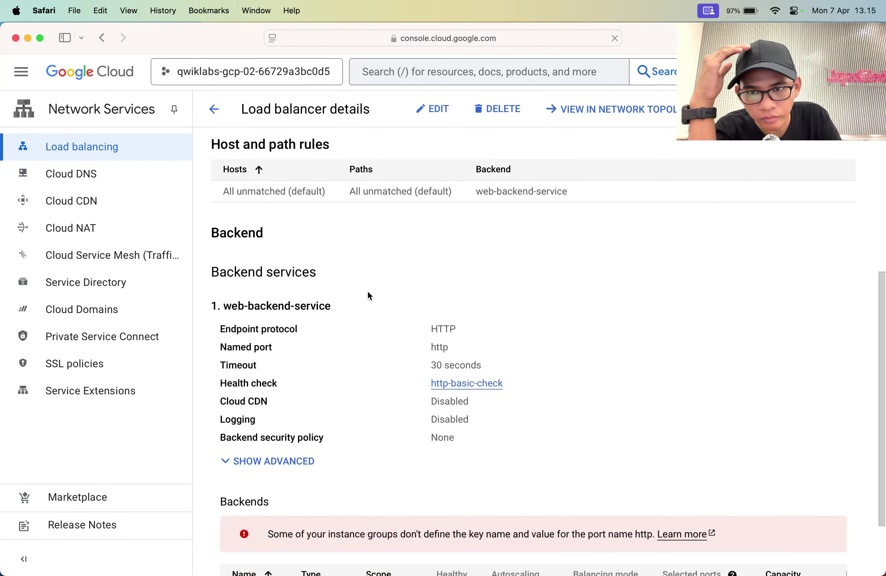
scroll(296, 341, "down", 3)
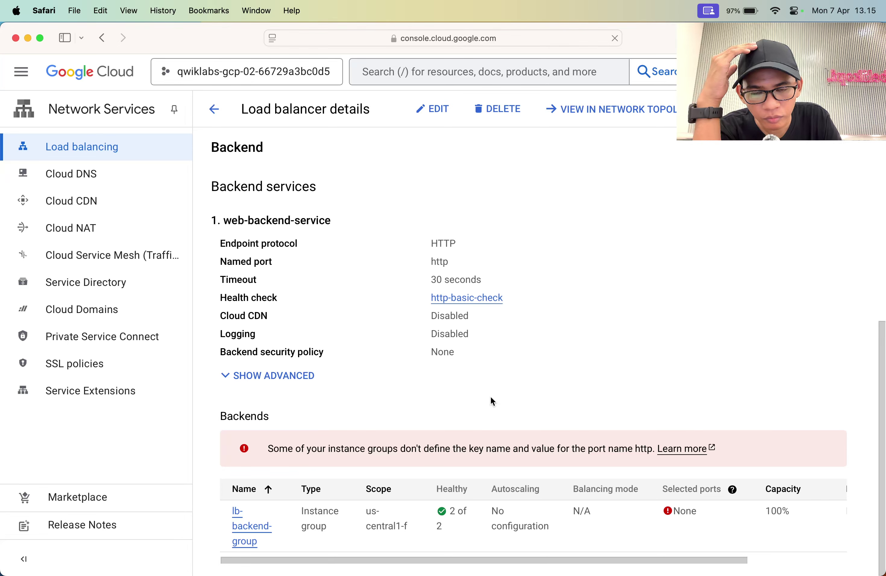
mouse_move(742, 489)
mouse_move(711, 490)
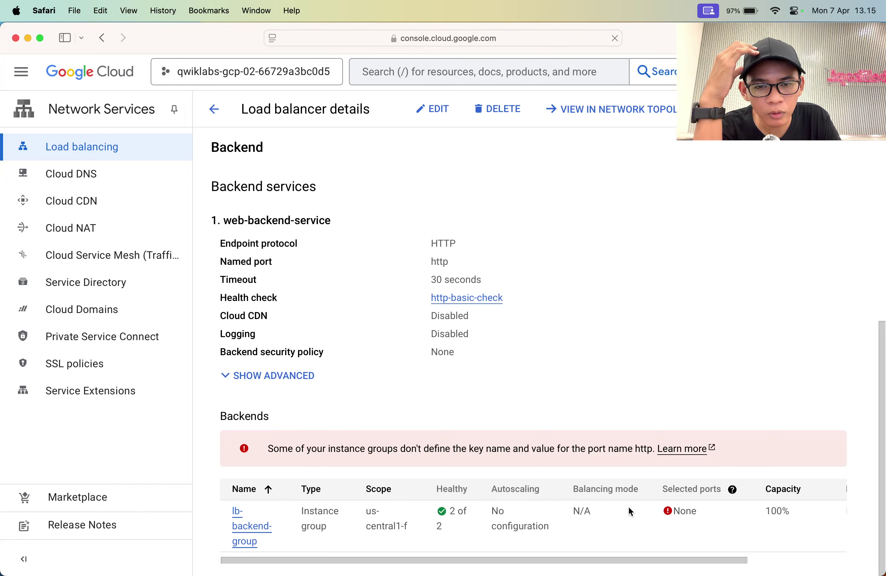
mouse_move(681, 506)
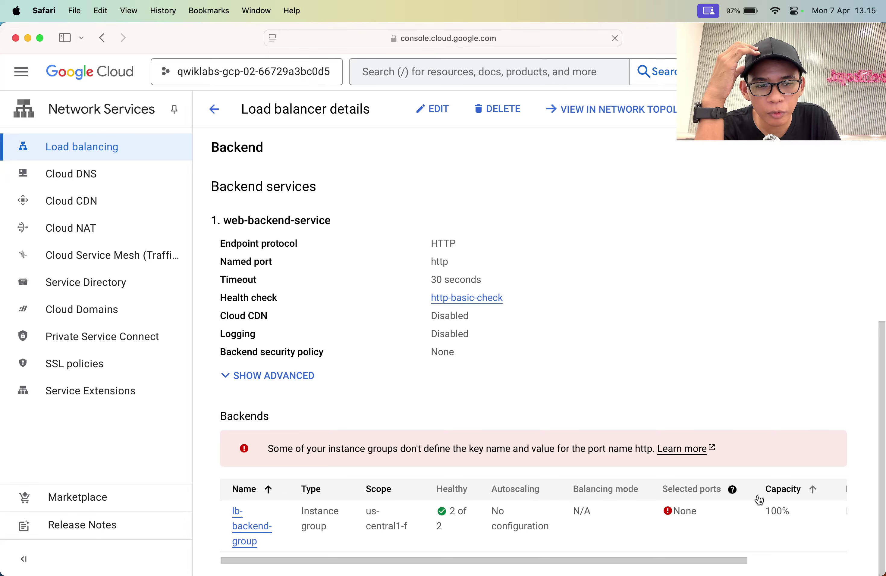
left_click(849, 523)
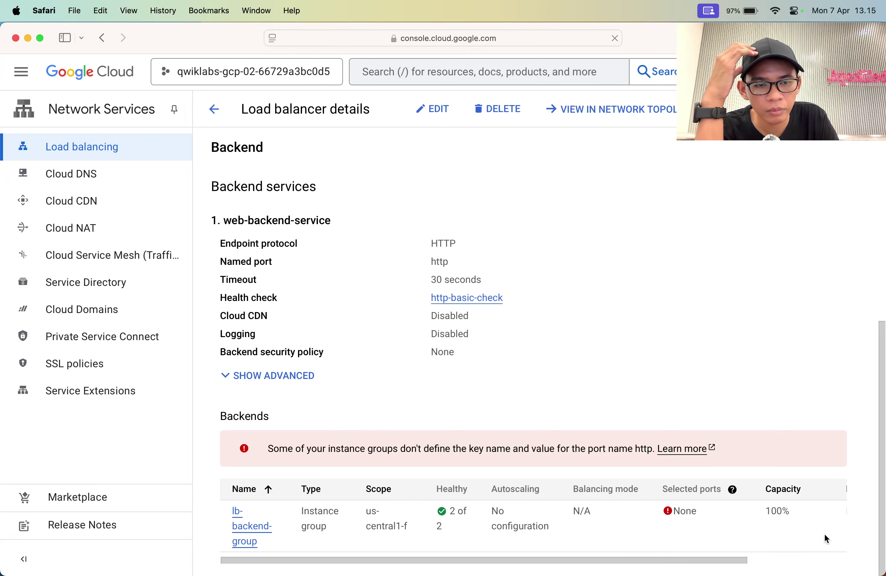
scroll(824, 535, "right", 4)
key("shift+super+backslash")
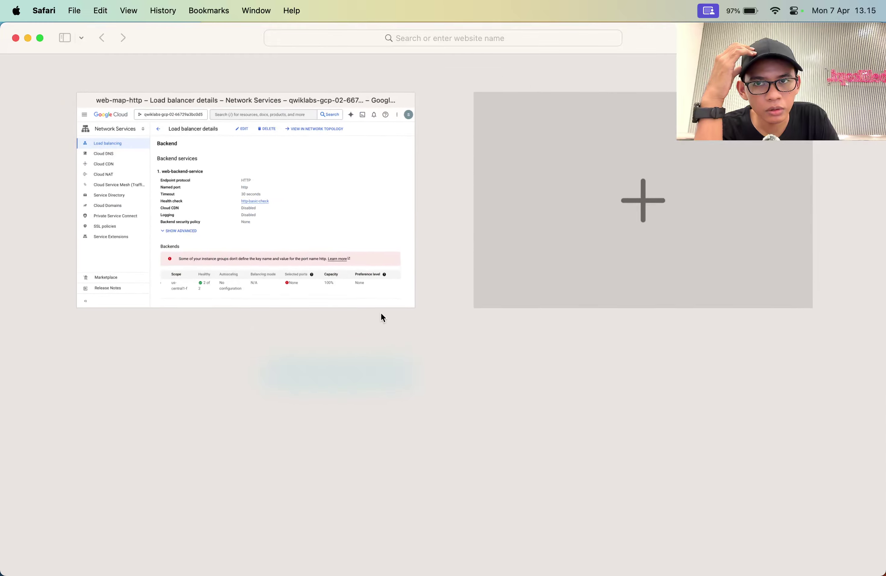
left_click(386, 296)
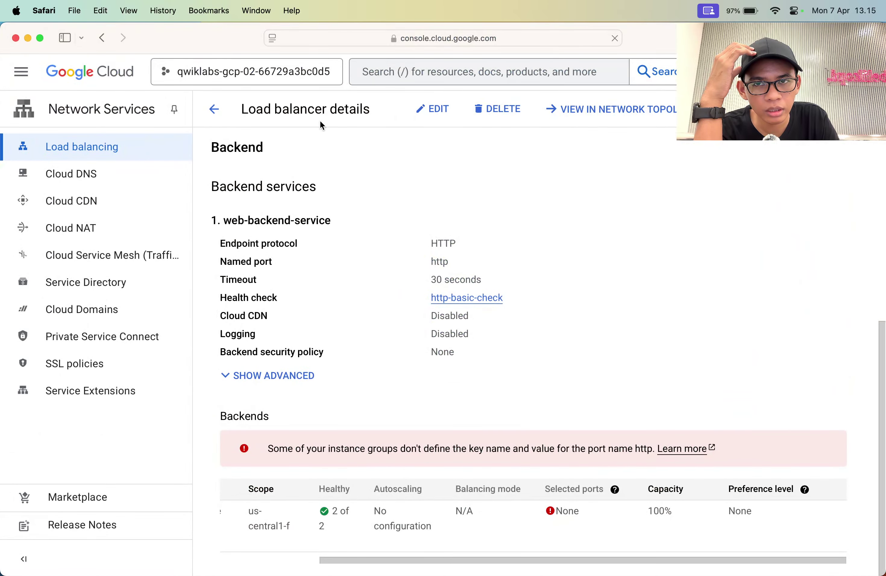
Open the web-map-http load balancer for editing and view its backend configuration.
left_click(434, 110)
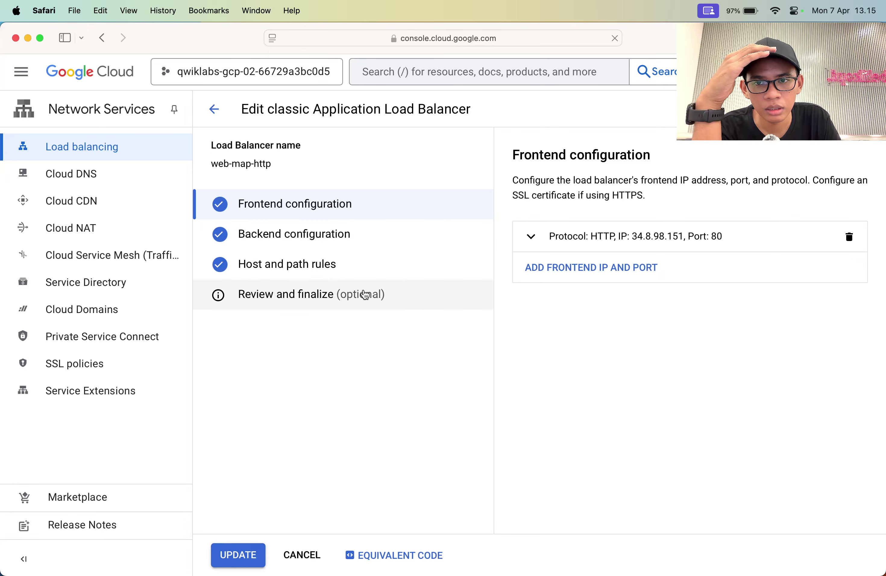
left_click(389, 235)
scroll(567, 368, "right", 1)
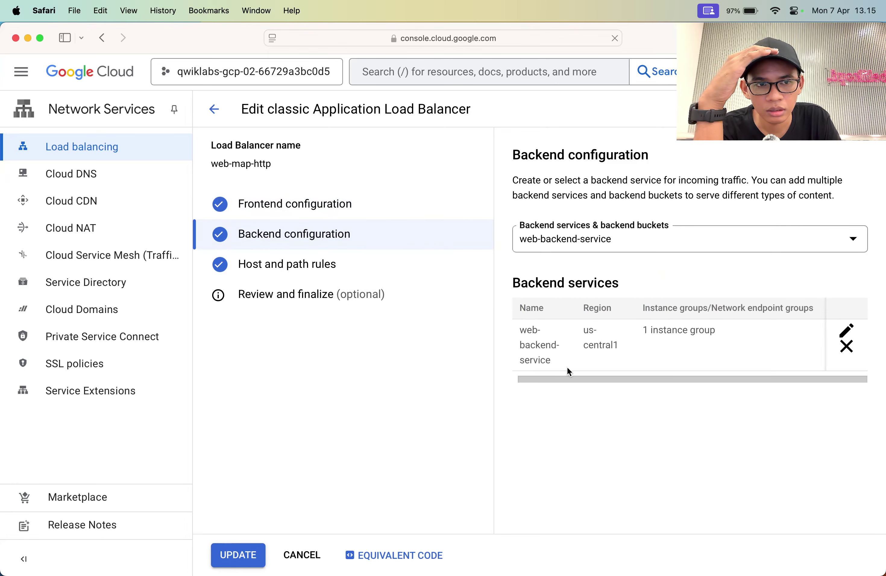
key("ctrl+Up")
left_click(364, 222)
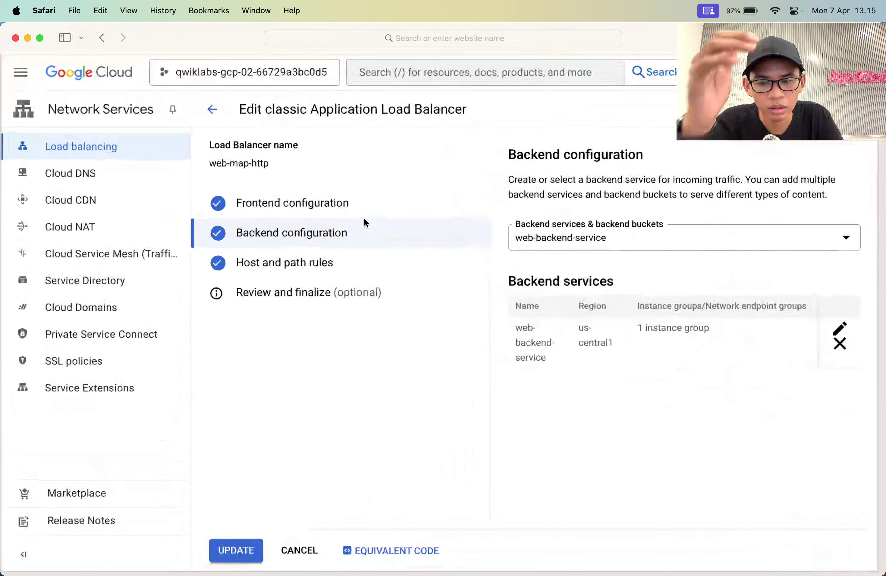
key("super+minus")
key("super+minus")
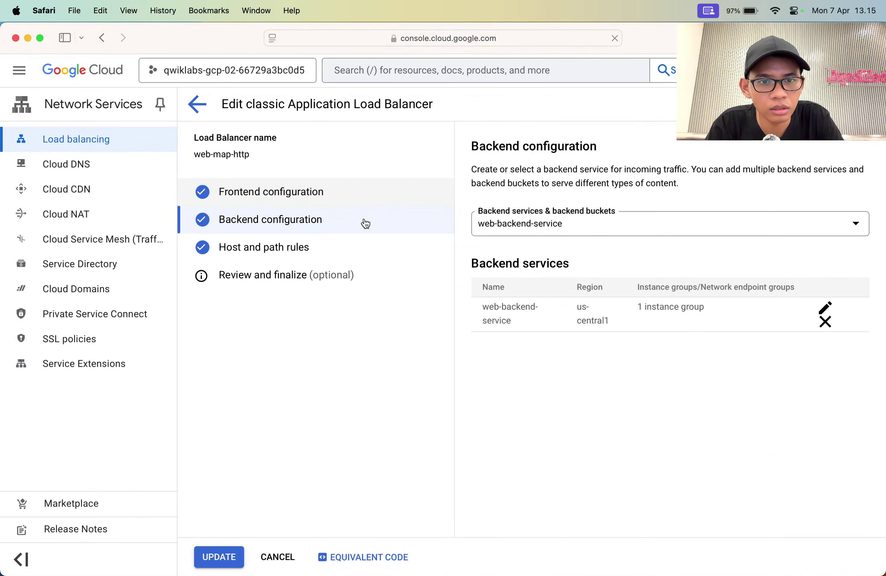
Review the load balancer's host and path rules with their configuration tests, and expand its existing frontend IP and port.
left_click(338, 221)
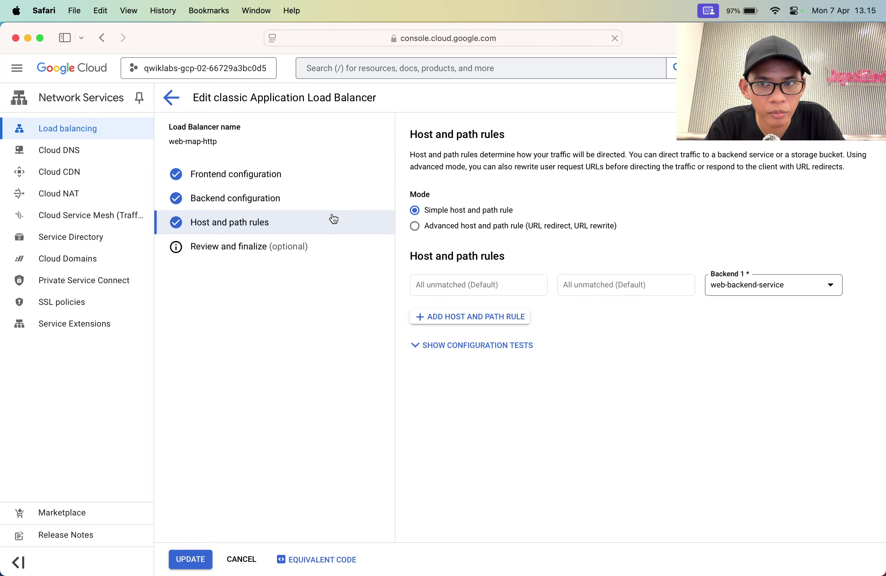
left_click(452, 346)
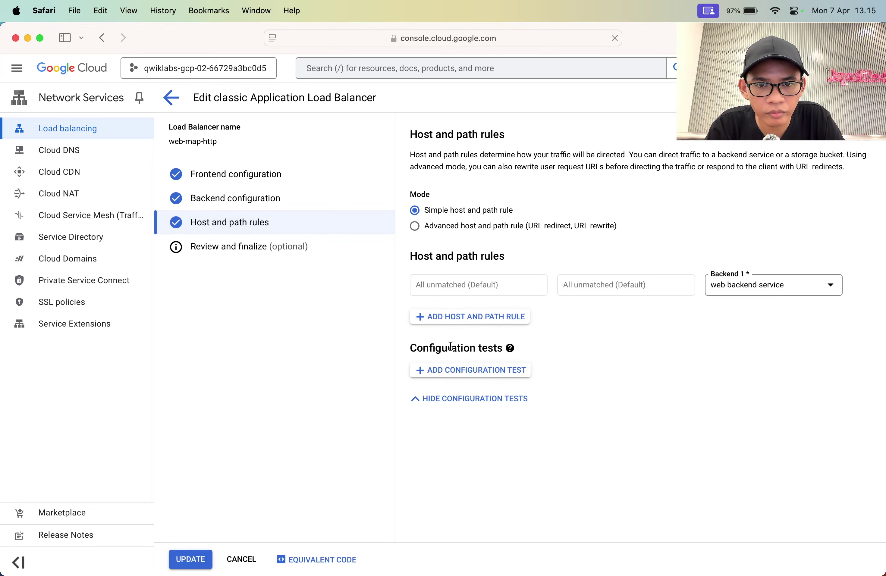
left_click(297, 254)
left_click(299, 176)
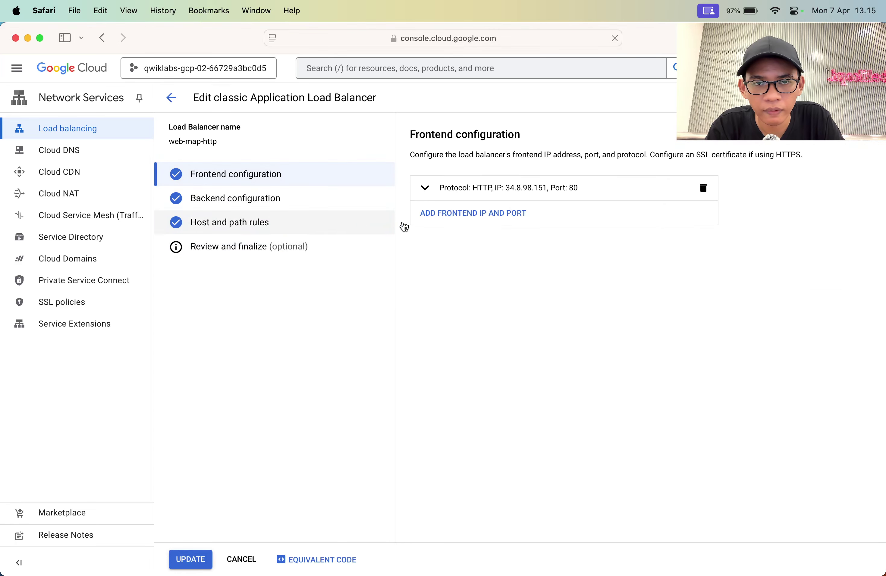
left_click(494, 196)
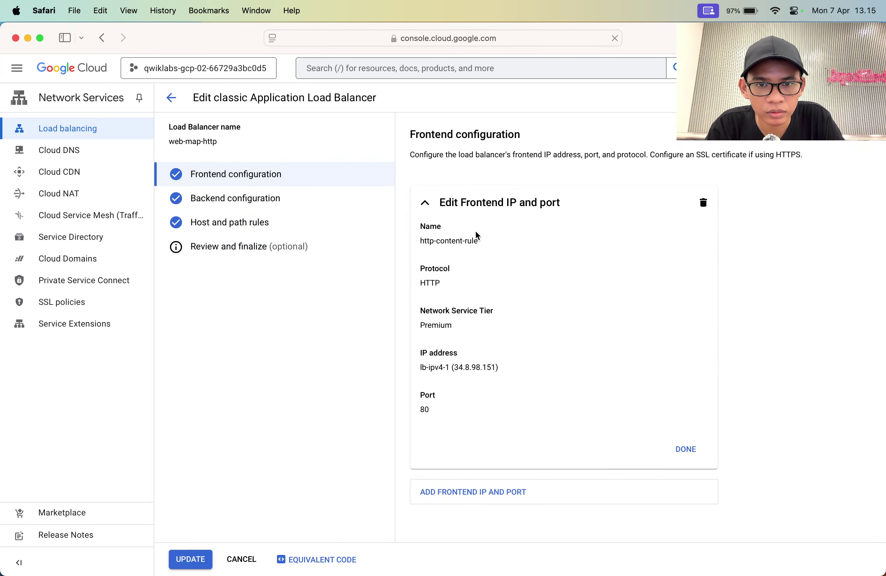
Review the load balancer's final summary, including the selected ports of the lb-backend-group backend.
left_click(329, 243)
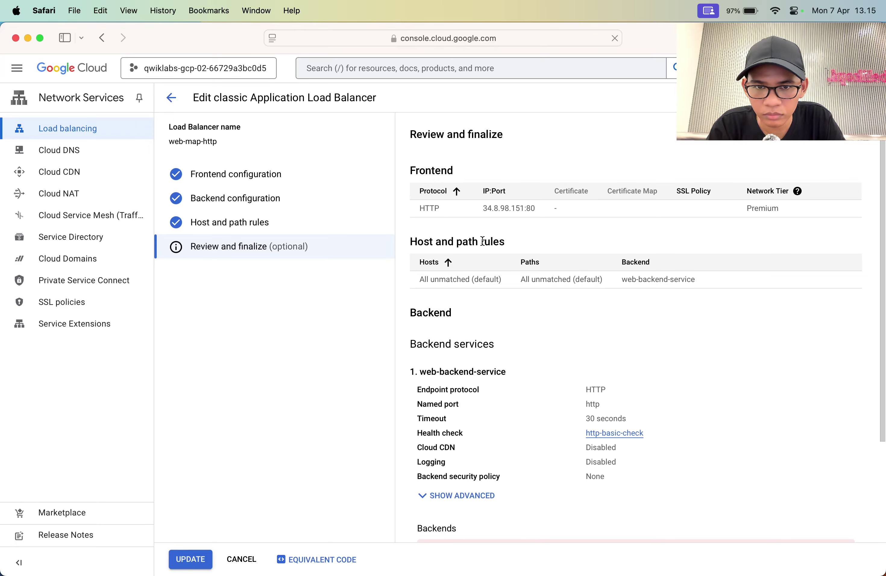
scroll(656, 492, "down", 5)
scroll(657, 492, "right", 3)
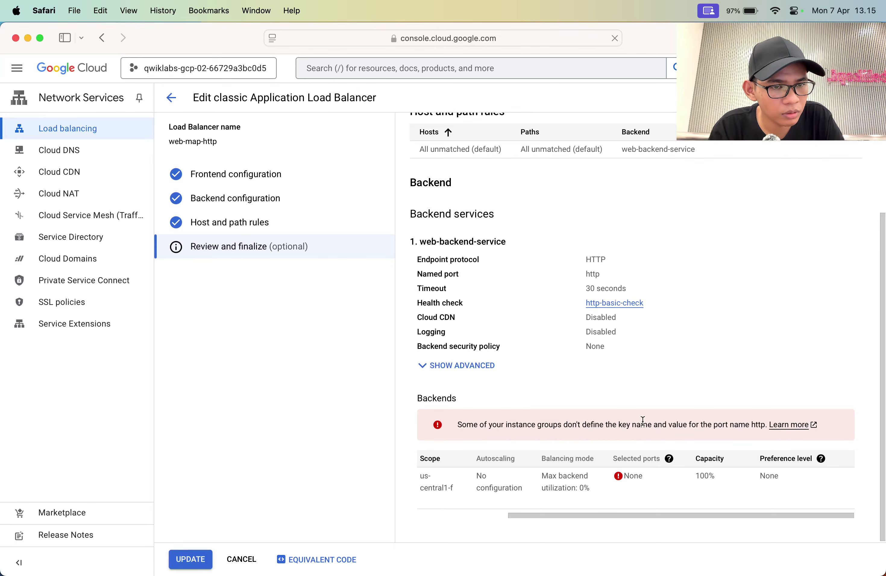
scroll(643, 421, "up", 1)
scroll(608, 485, "left", 3)
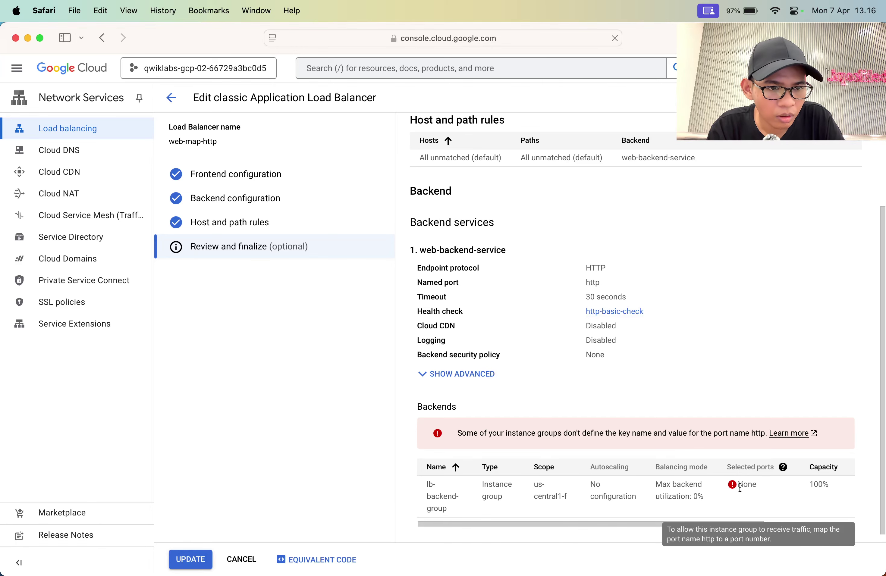
Copy text from the lb-backend-group name in the backends table and search the page for it.
triple_click(468, 486)
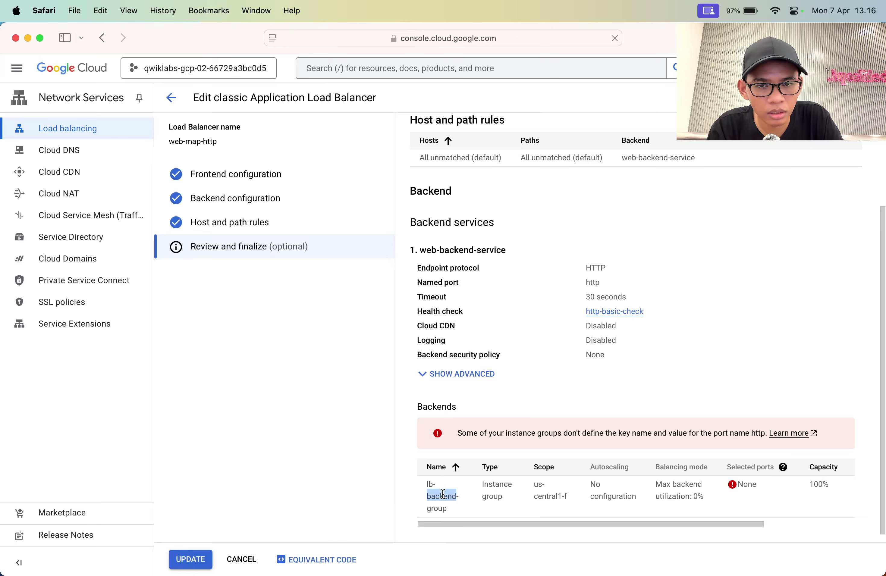
key("cmd+c")
key("cmd+f")
key("cmd+v")
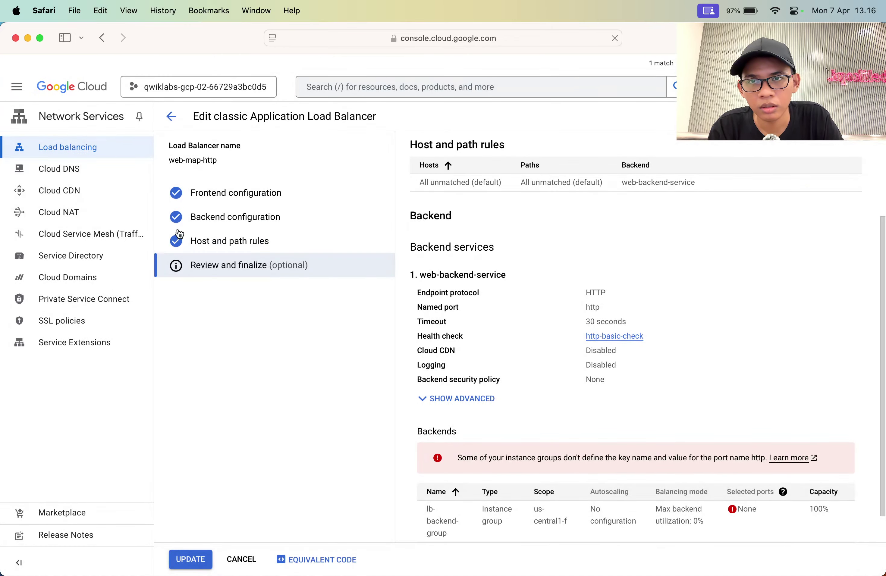
Leave the load balancer editor and open the details of web-backend-service from the backends list.
left_click(85, 147)
left_click(317, 322)
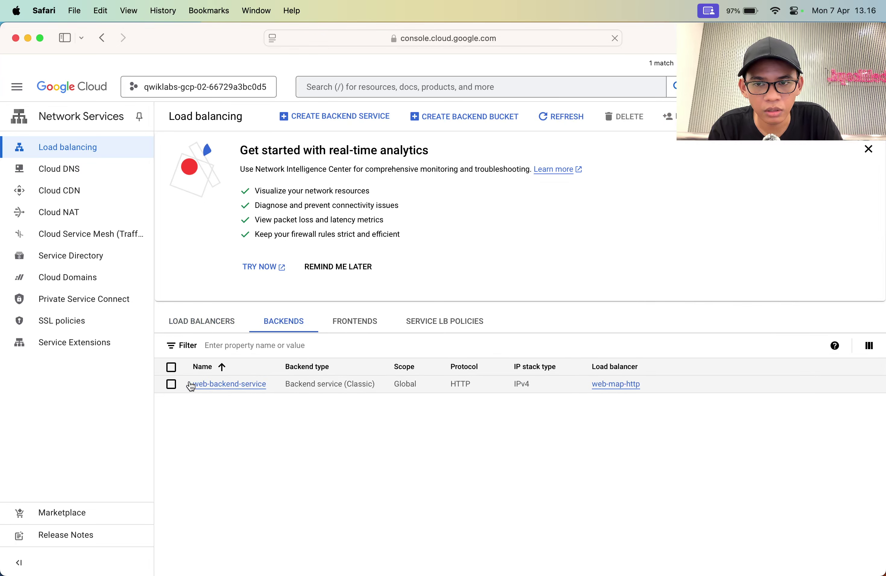
left_click(171, 385)
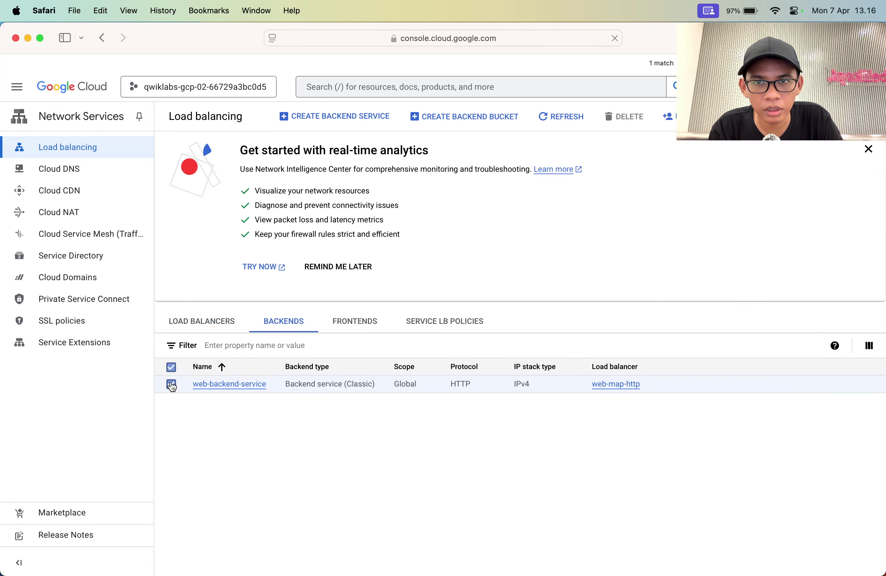
left_click(240, 386)
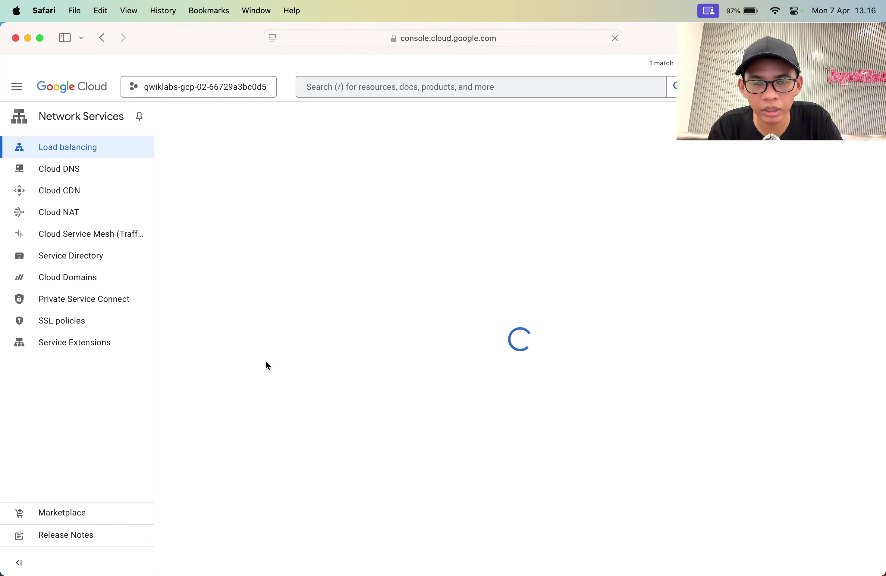
scroll(429, 391, "down", 1)
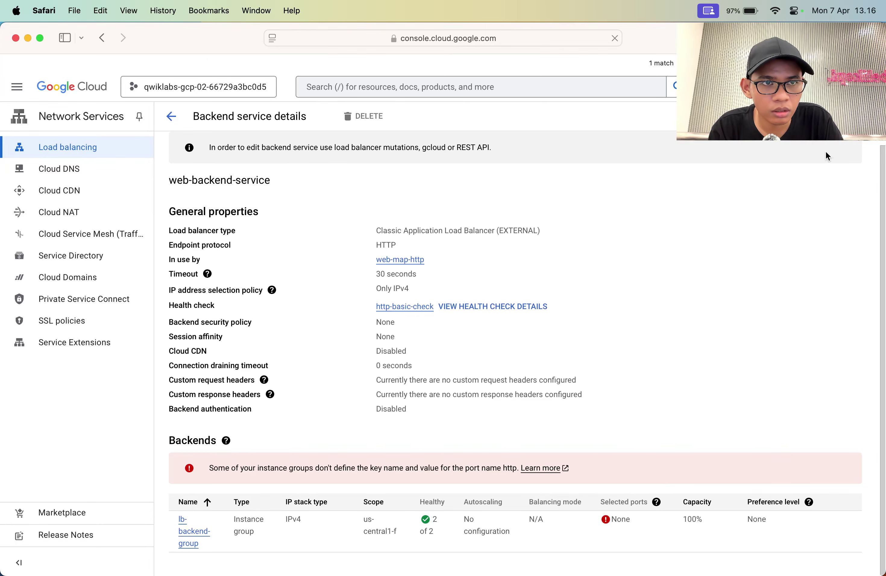
Search the backend service details for "edit" and read the note on how to edit the service.
left_click(855, 87)
left_click(715, 238)
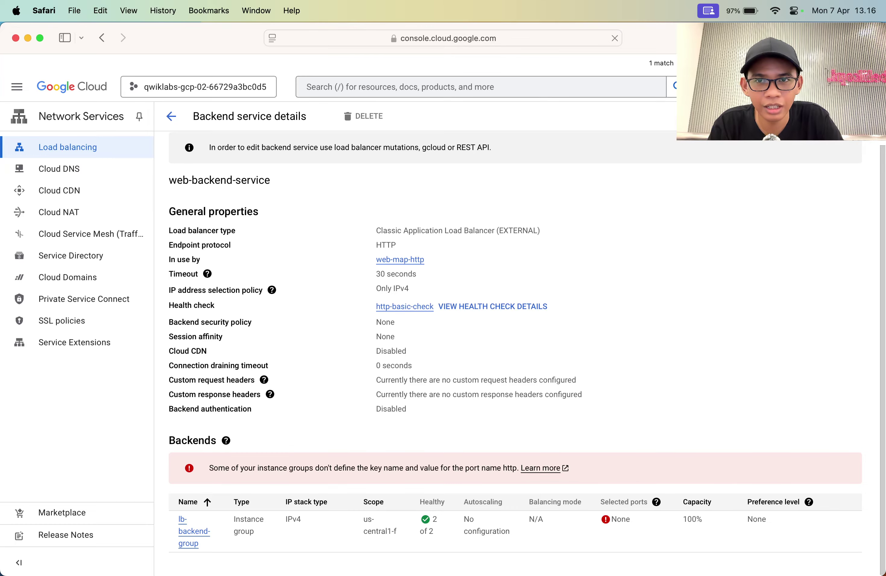
key("Return")
key("Escape")
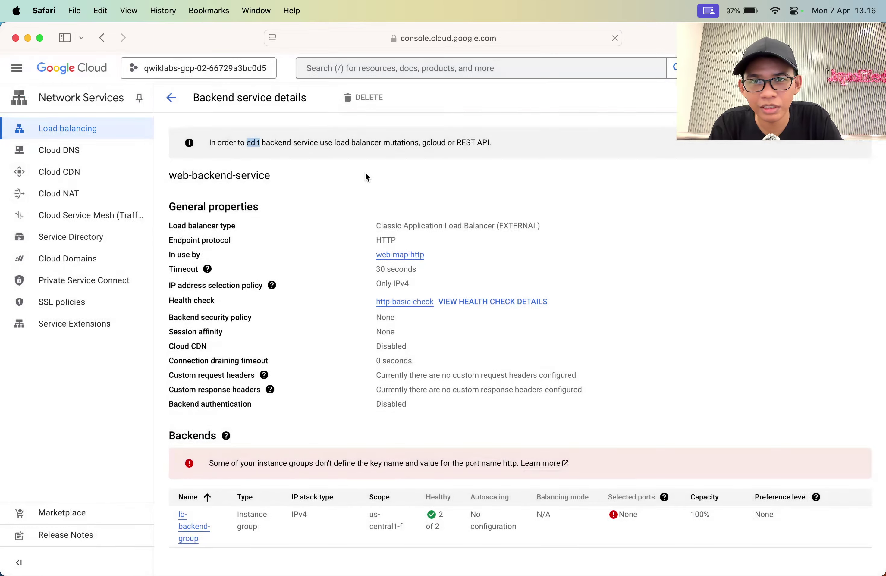
triple_click(358, 140)
left_click(295, 141)
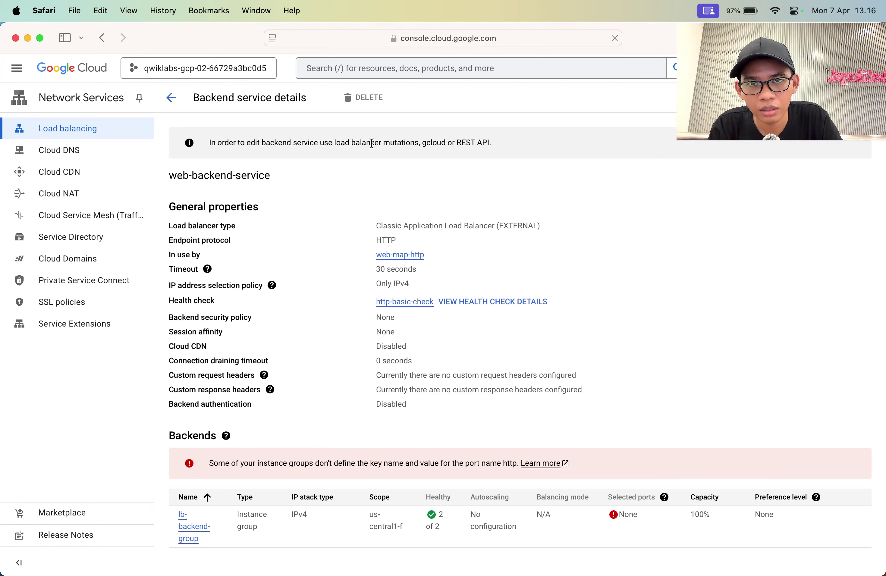
Read the note on editing web-backend-service and the selected-ports warning of lb-backend-group.
left_click_drag(418, 144, 352, 146)
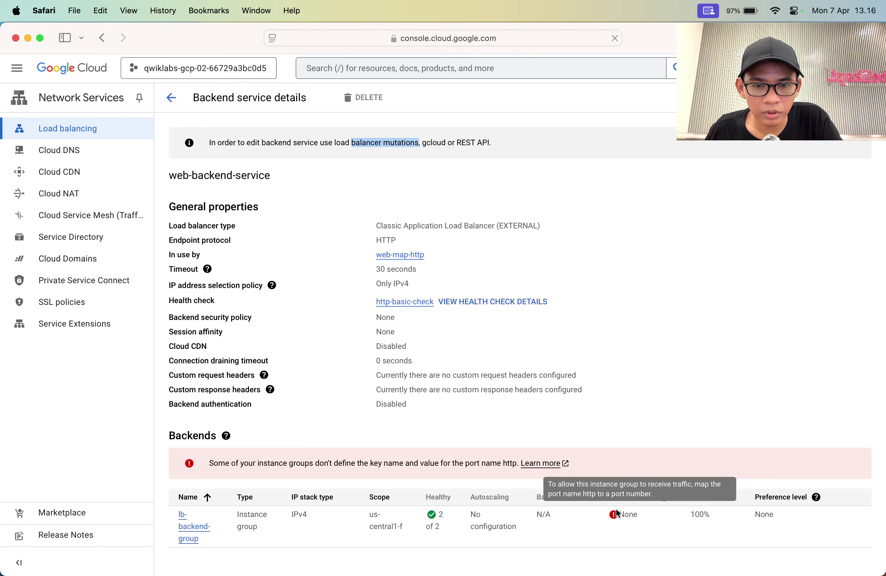
key("super+Tab")
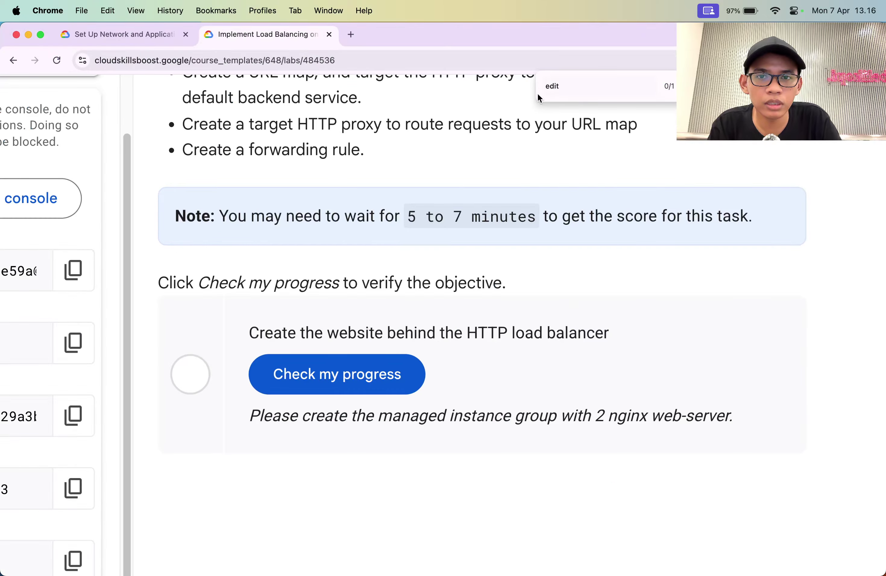
key("super+Tab")
key("super+Tab")
In Chrome, review the reference lab's commands for creating the target HTTP proxy and the global forwarding rule.
key("ctrl+shift+Tab")
scroll(459, 258, "up", 10)
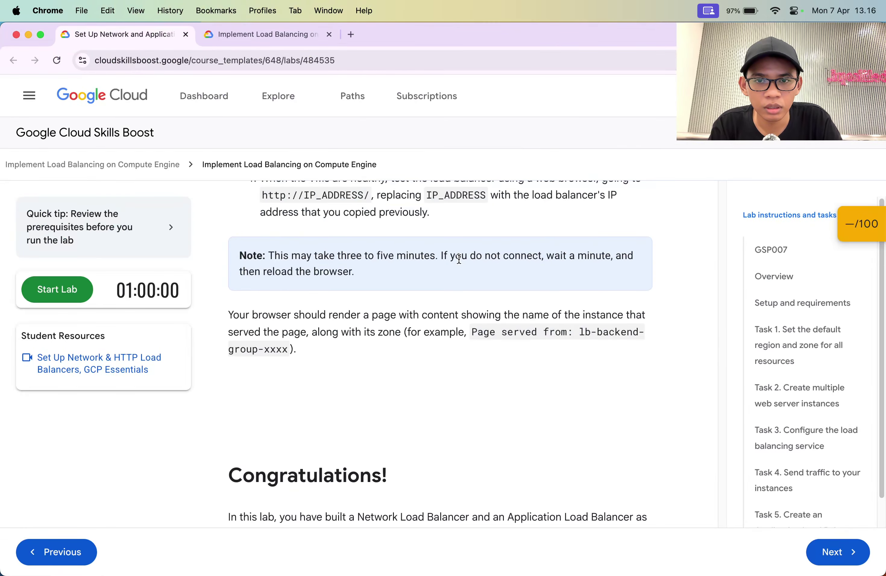
key("super+Tab")
key("super+Tab")
scroll(459, 259, "up", 10)
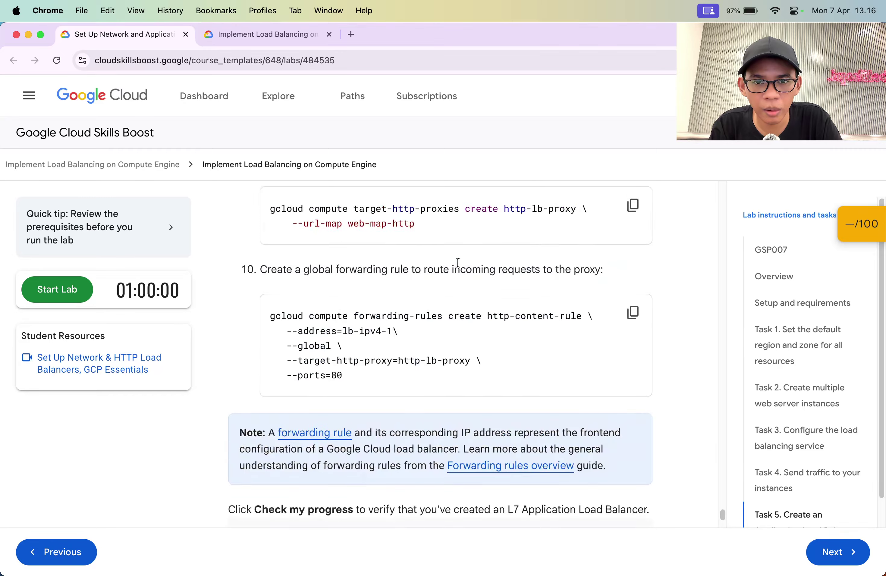
triple_click(339, 478)
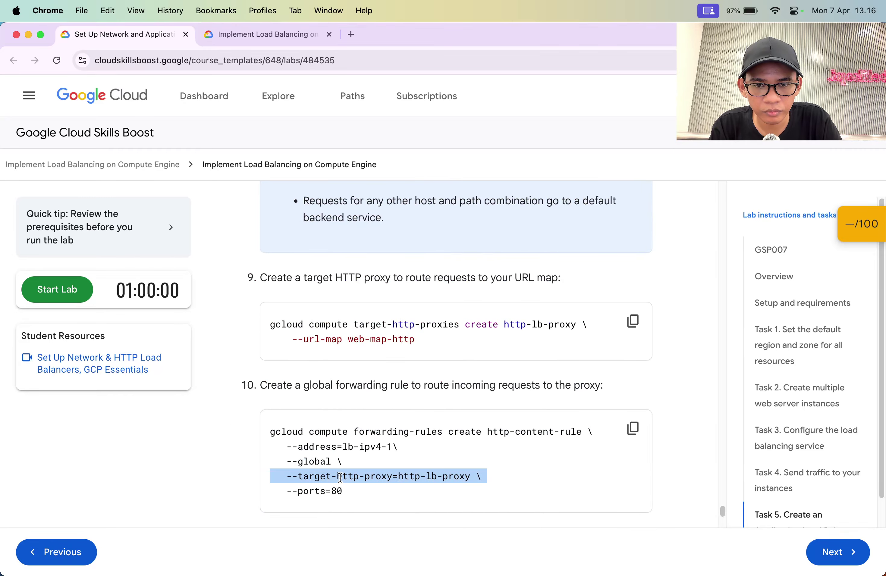
scroll(340, 477, "up", 10)
scroll(339, 477, "up", 1)
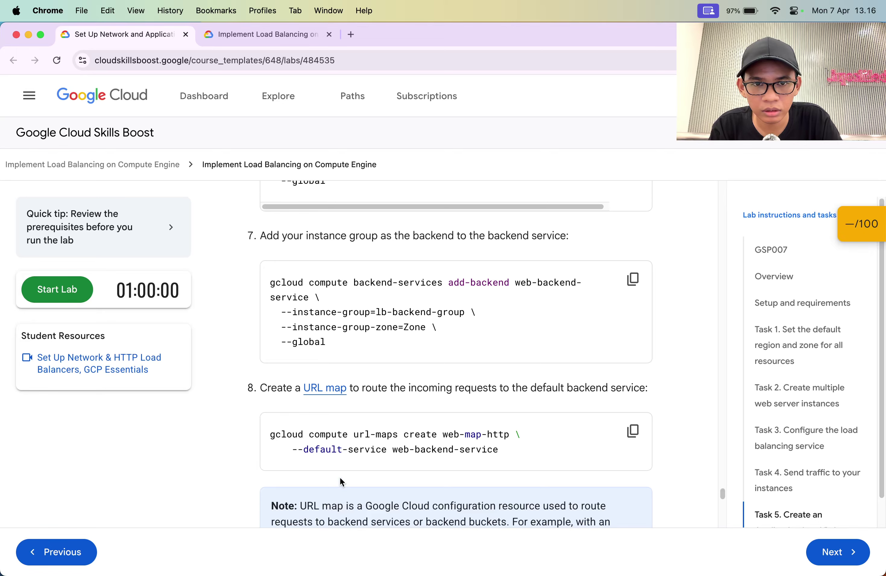
Review the reference lab's commands for adding the backend, creating the backend service and health check, and reserving the IP address.
left_click_drag(390, 268, 404, 342)
scroll(412, 363, "up", 10)
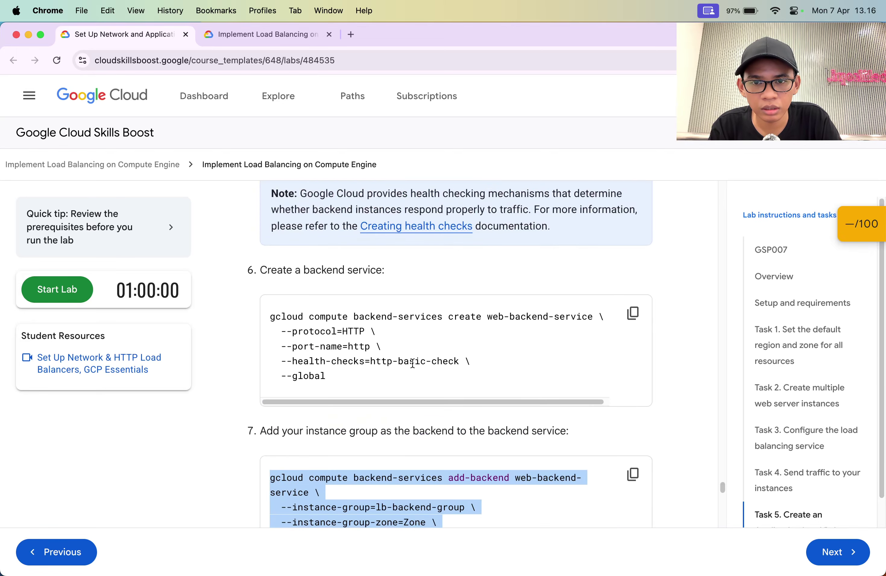
scroll(412, 362, "down", 10)
scroll(421, 299, "up", 10)
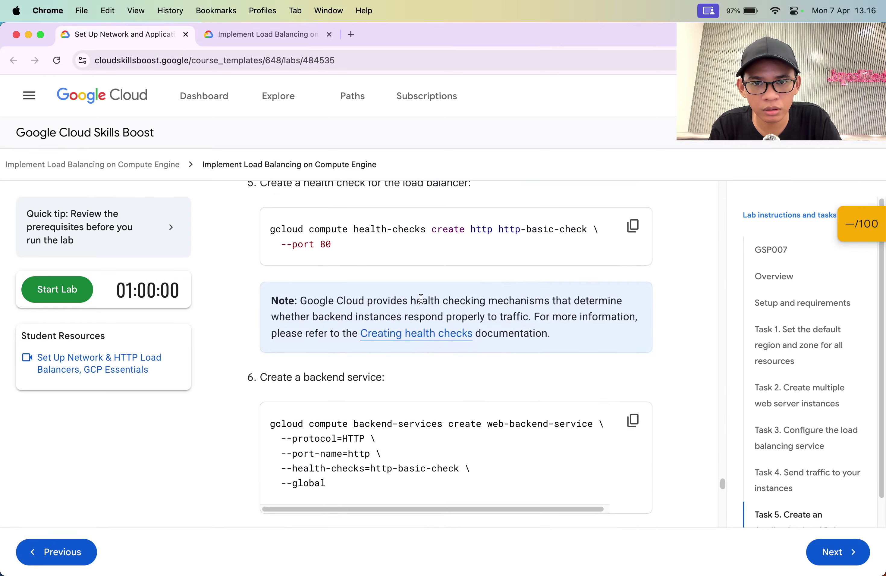
scroll(421, 298, "up", 10)
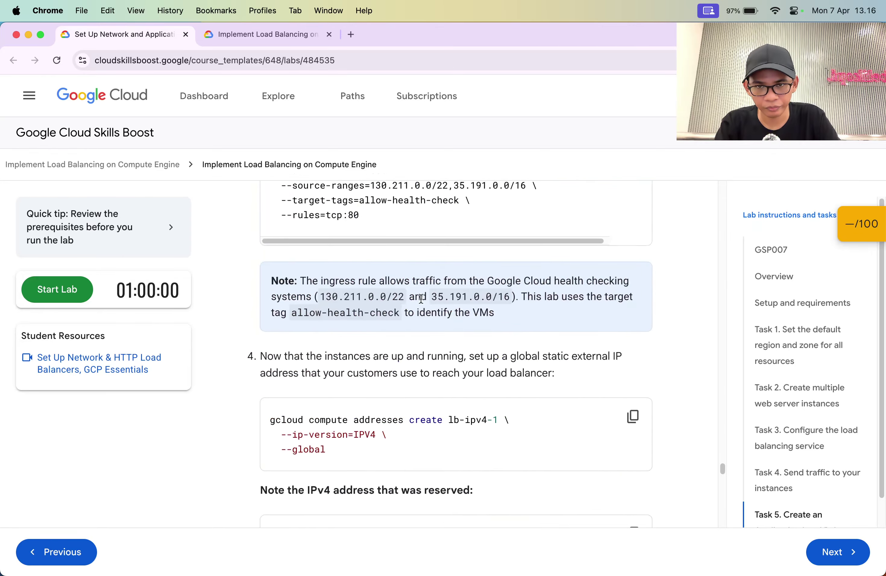
scroll(420, 299, "down", 20)
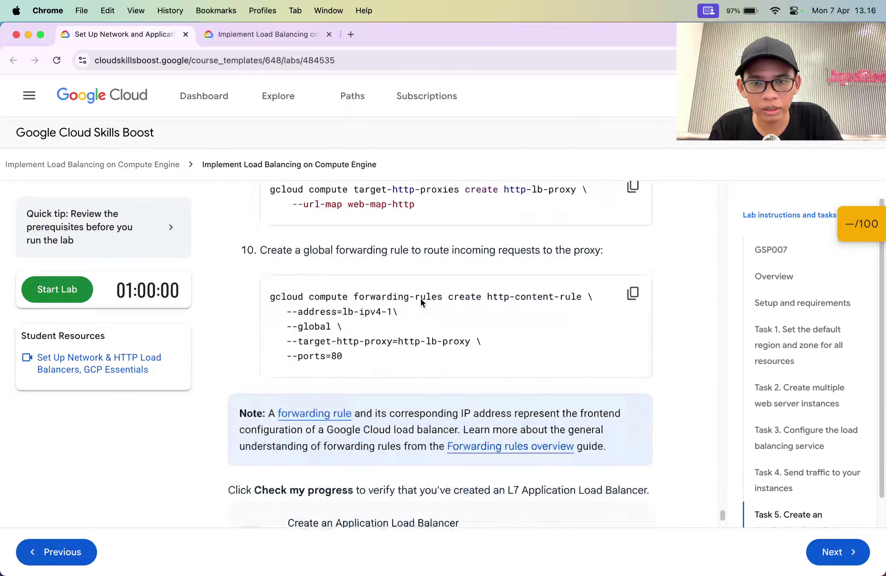
Reread the challenge lab's Task 2 requirements and compare them with the add-backend command in Sublime Text.
key("ctrl+Tab")
scroll(420, 298, "up", 15)
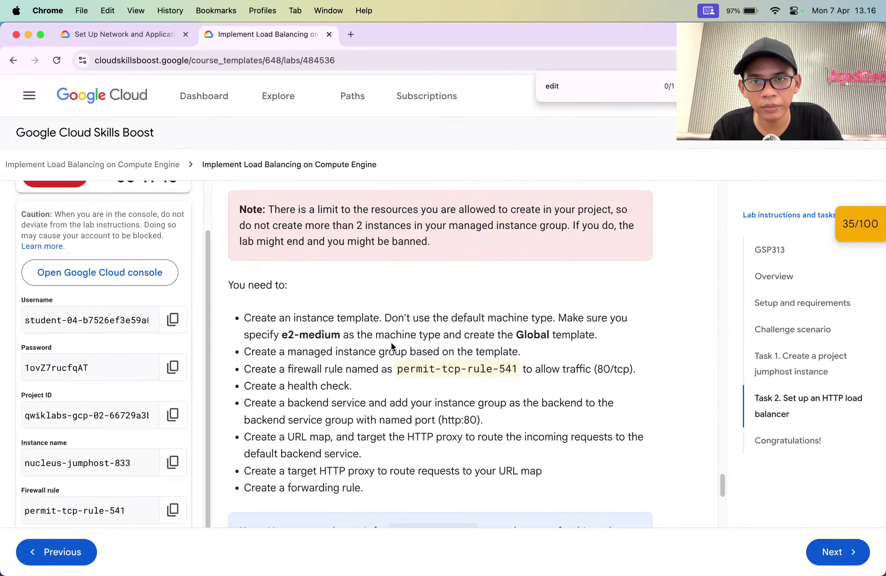
key("ctrl+Tab")
key("super+Tab")
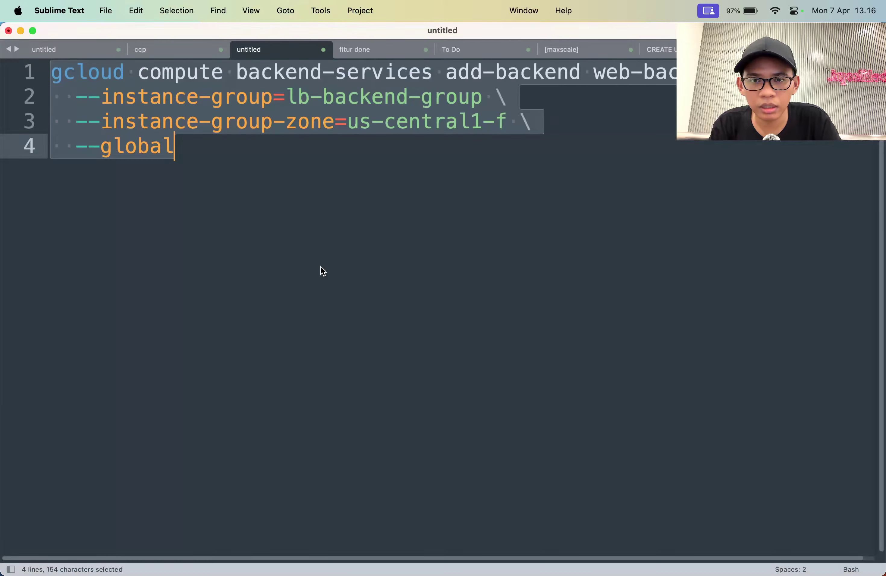
Switch to the Google Cloud console in Safari and reload the web-backend-service details.
key("super+Tab")
key("super+Tab")
key("super+Tab")
key("super+r")
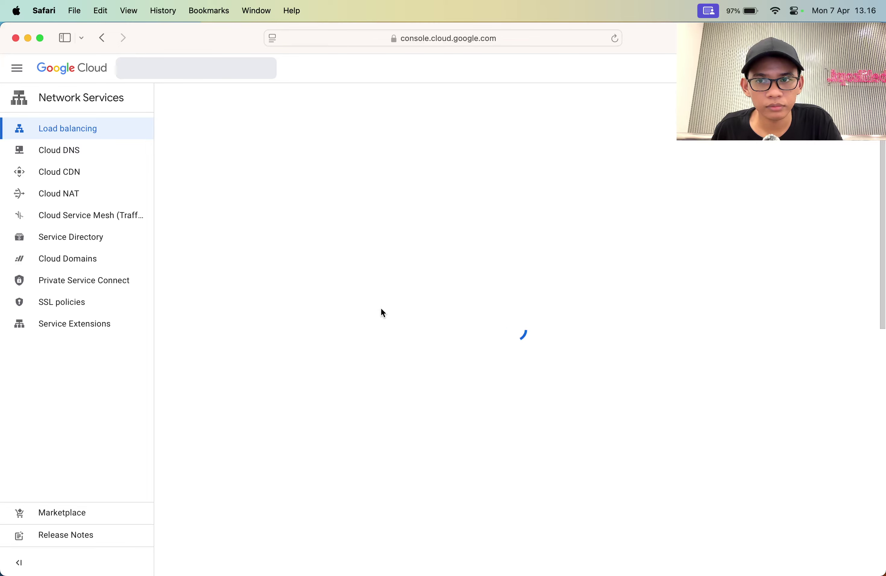
key("super+Tab")
key("super+Tab")
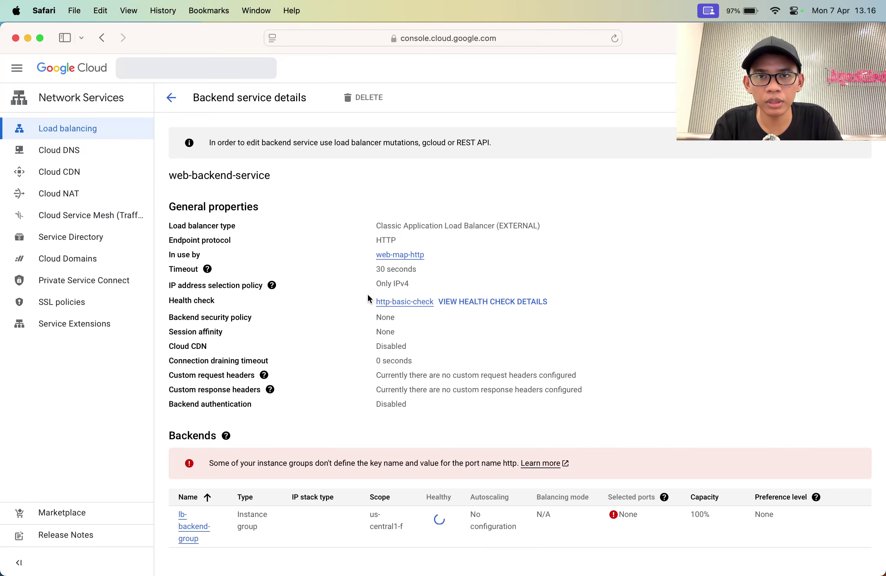
Return to the challenge lab in Chrome and run the progress check for the website behind the HTTP load balancer again.
key("super+Tab")
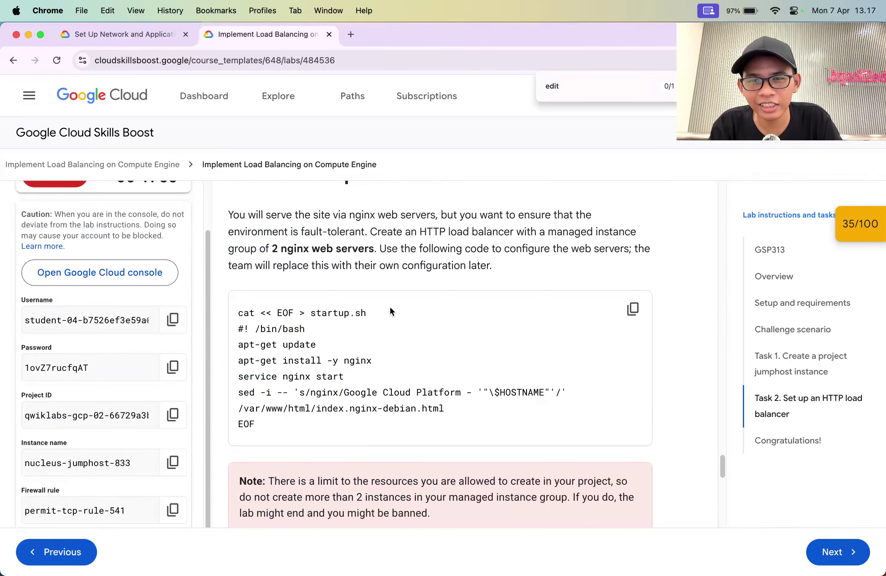
scroll(390, 307, "up", 4)
scroll(336, 293, "down", 15)
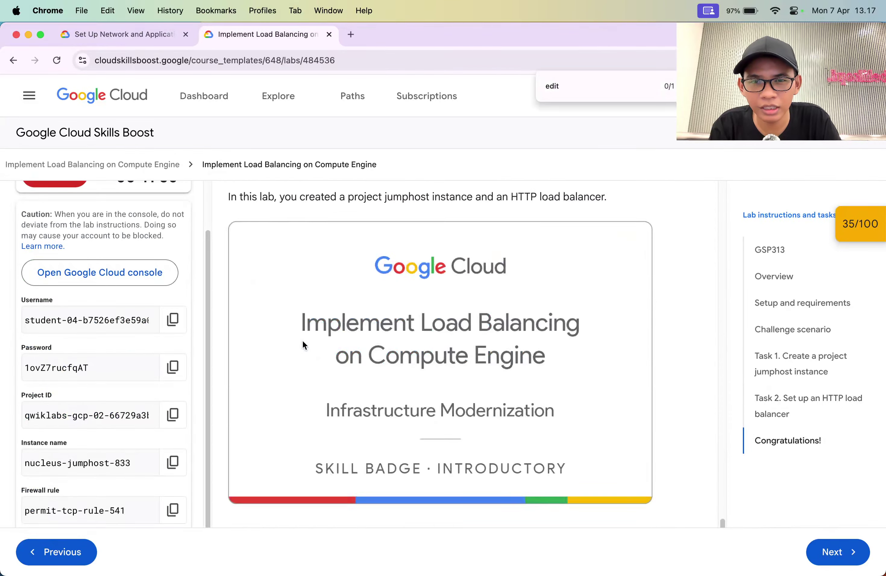
scroll(303, 341, "up", 6)
left_click(361, 272)
scroll(361, 266, "up", 3)
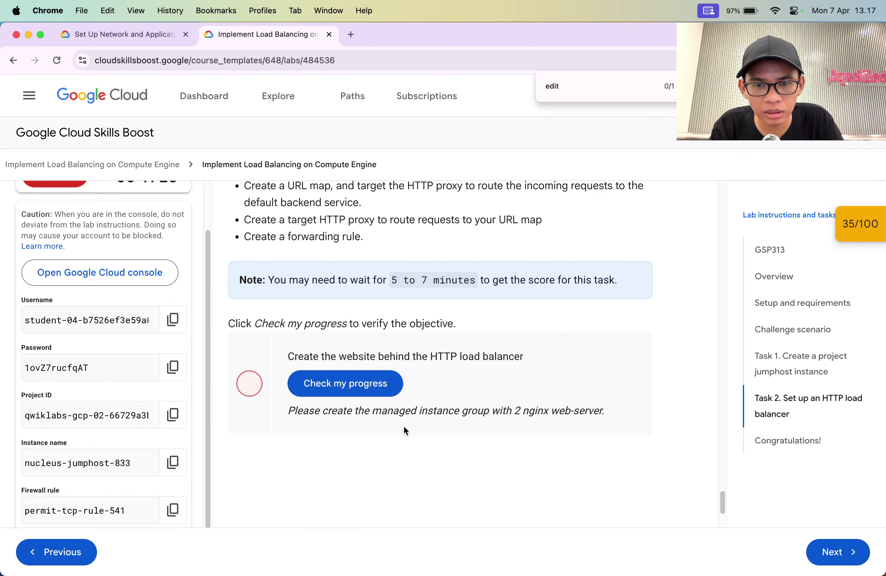
Mark "managed instance group" in the check feedback and compare it with the backend details and the saved add-backend command.
double_click(395, 415)
key("super+Tab")
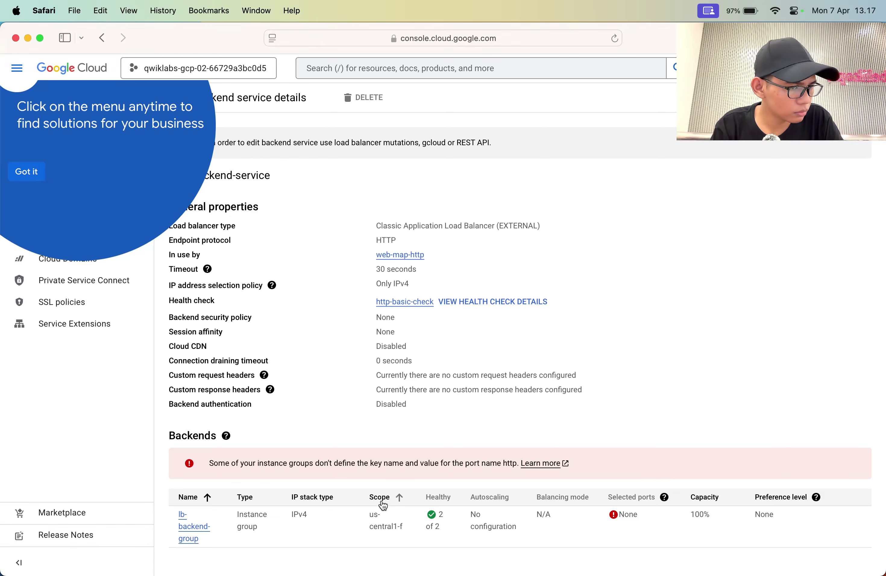
key("super+Tab")
key("super+Tab")
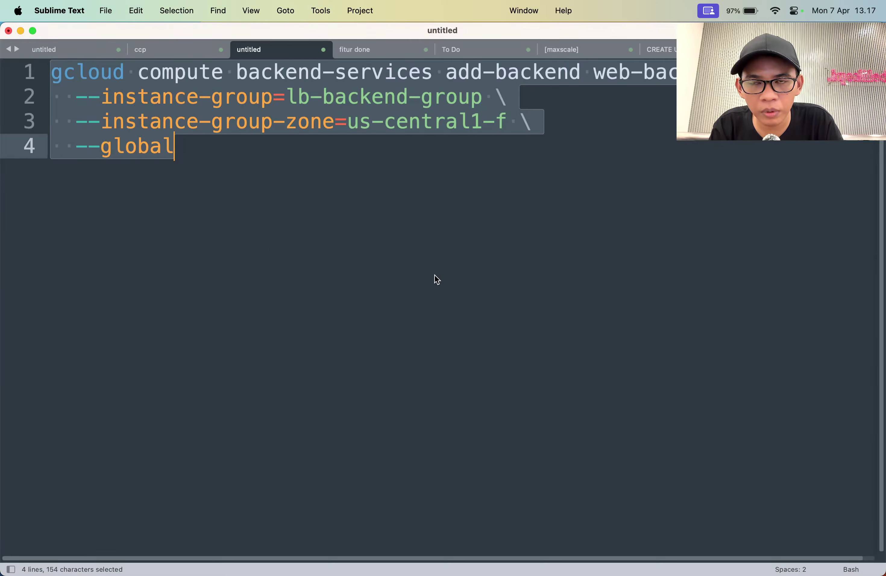
key("super+Tab")
key("super+Tab")
key("super+Tab")
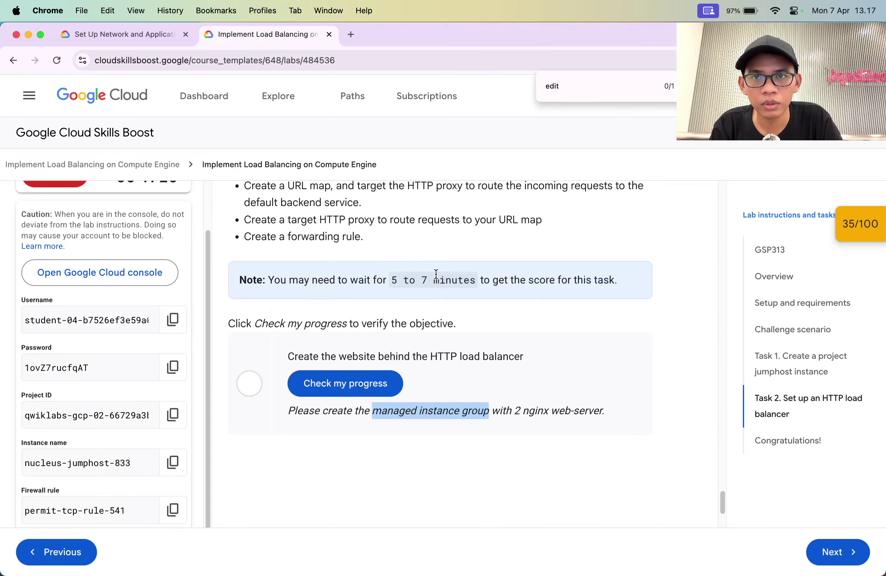
Revisit the reference lab's backend service, health check and reserved IPv4 address commands.
key("ctrl+shift+Tab")
key("super+Tab")
key("super+Tab")
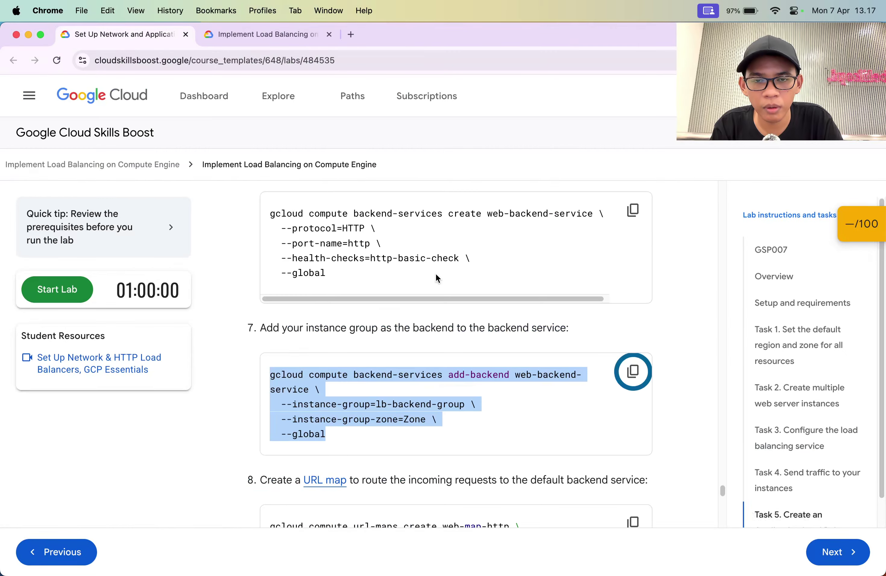
scroll(436, 273, "up", 10)
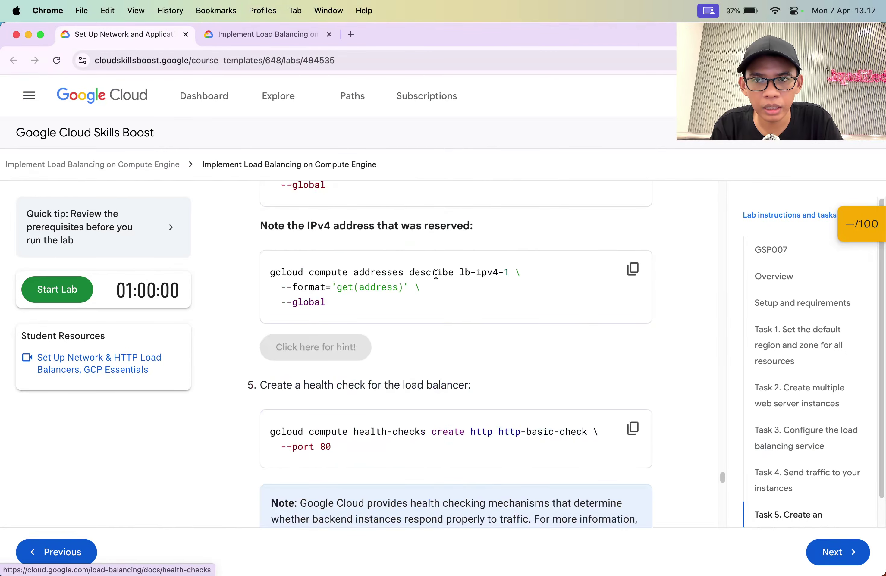
key("super+Tab")
key("super+Tab")
key("ctrl+shift+Tab")
key("ctrl+Tab")
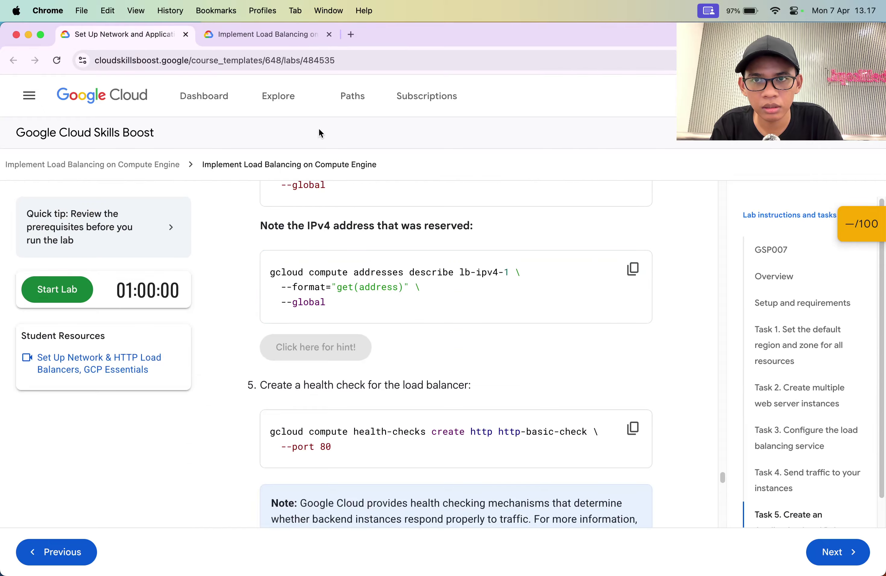
Switch to the Google Cloud console in Safari, dismiss the menu tip and open the resource search.
key("super+Tab")
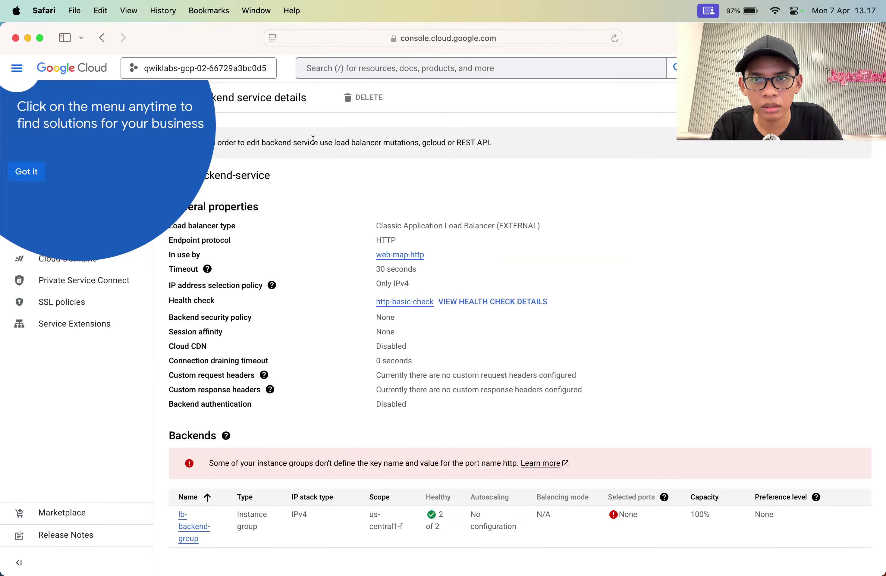
left_click(20, 173)
left_click(362, 71)
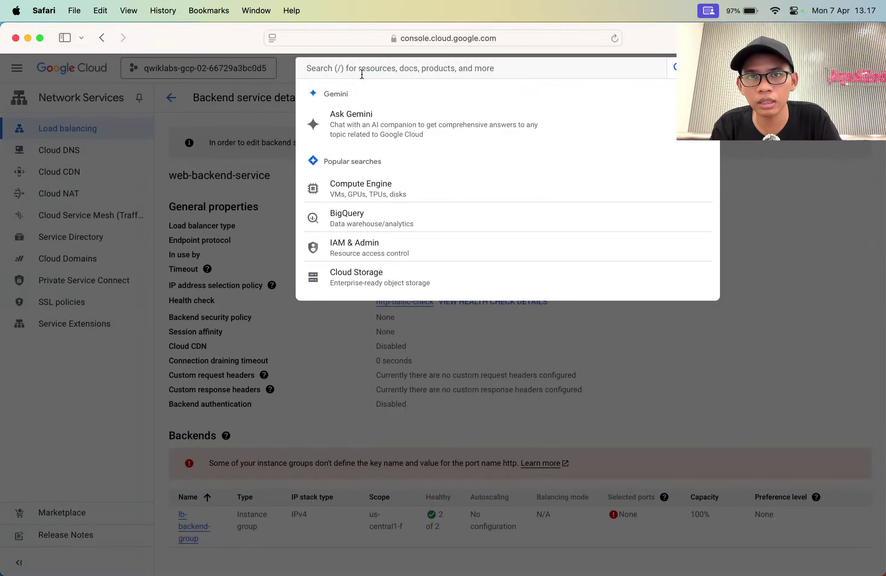
Reread the challenge lab's Task 2 requirements and its nginx startup script in Chrome.
key("super+Tab")
scroll(289, 236, "up", 15)
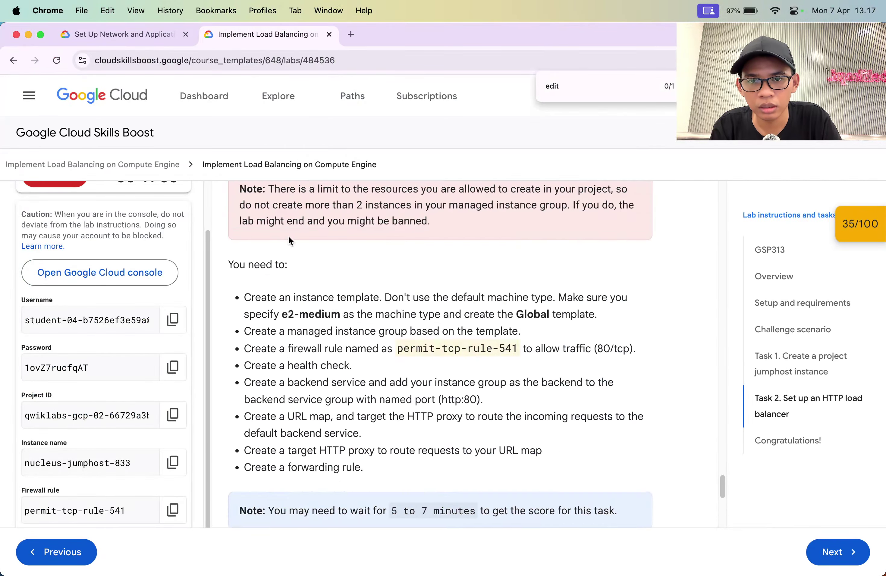
scroll(289, 236, "down", 10)
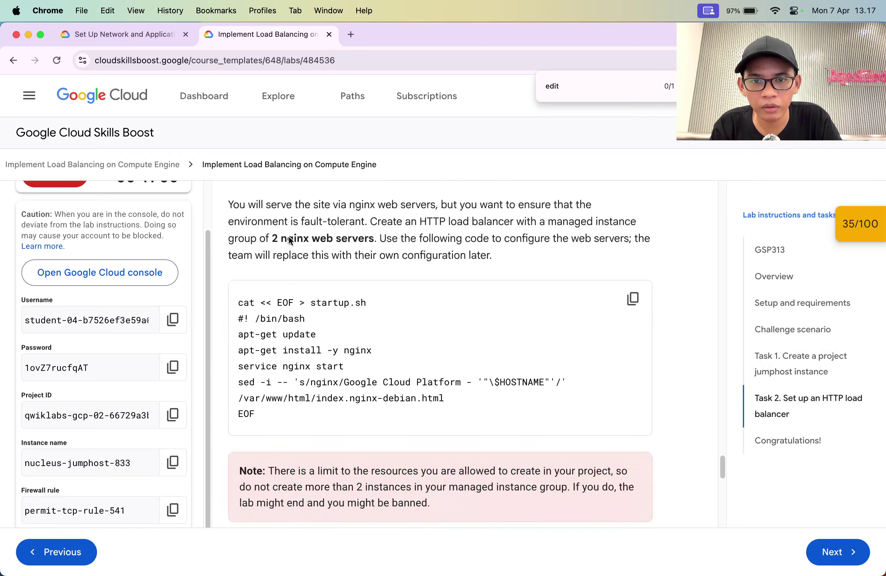
Go to Task 5 of the reference lab and review the command that creates lb-backend-template.
key("ctrl+shift+Tab")
key("ctrl+Tab")
key("ctrl+shift+Tab")
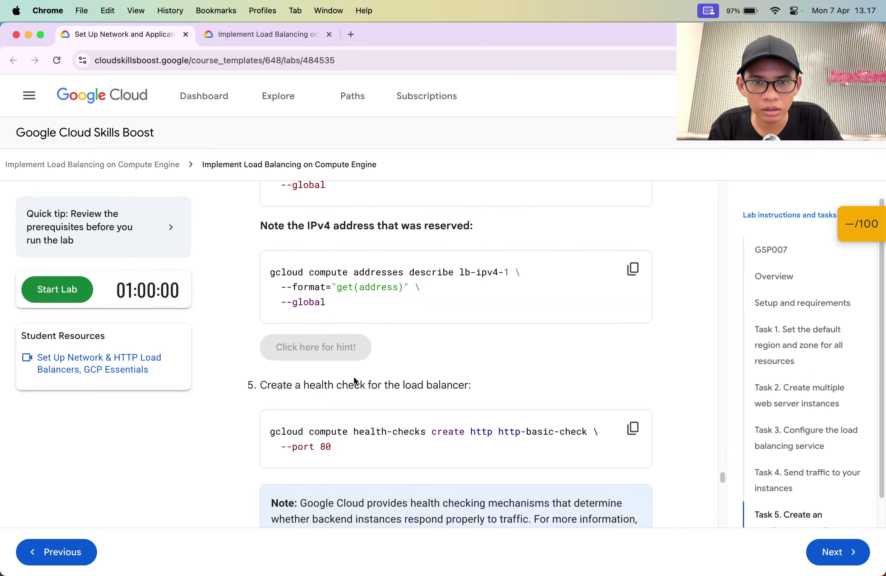
scroll(353, 376, "down", 15)
scroll(354, 376, "down", 12)
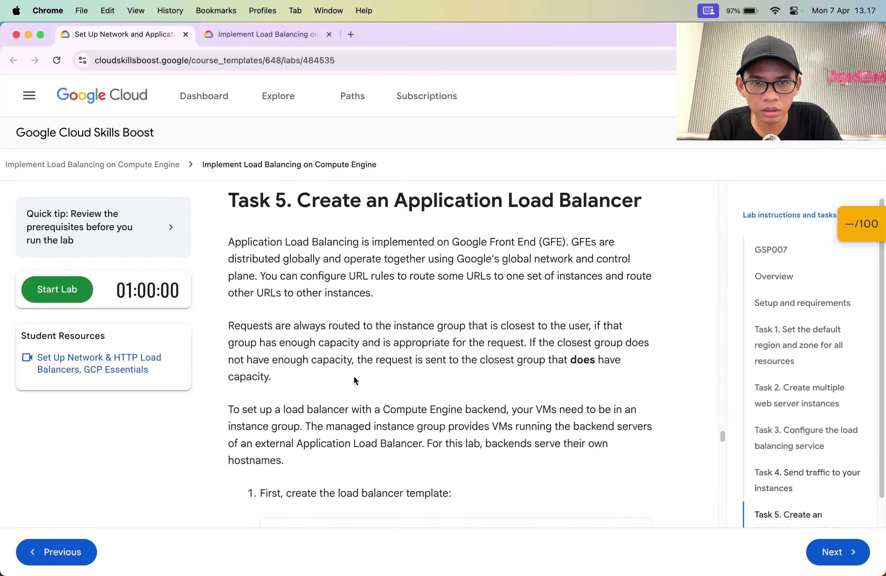
scroll(418, 357, "up", 3)
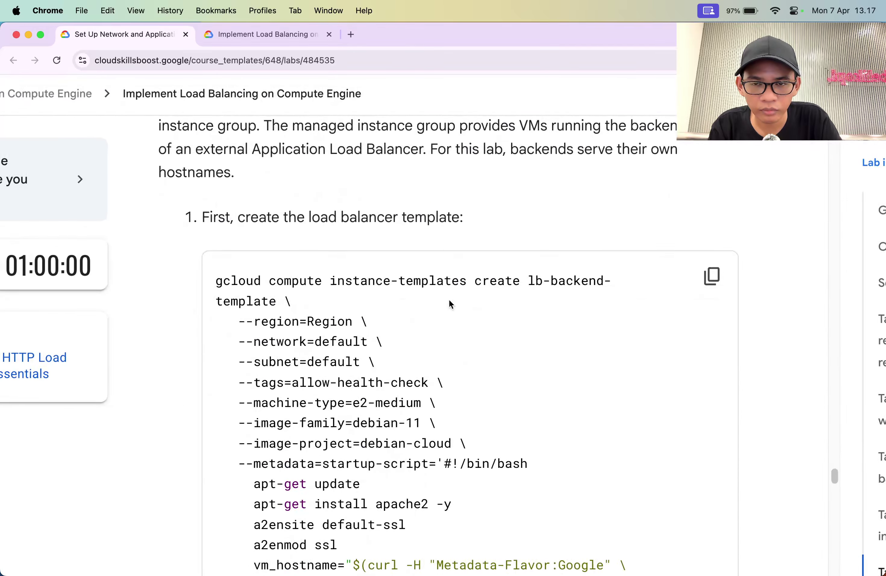
scroll(449, 303, "down", 2)
Search the reference lab page for the template's network tag "allow-health-check".
left_click_drag(314, 315, 391, 315)
scroll(389, 315, "down", 1)
scroll(389, 315, "down", 12)
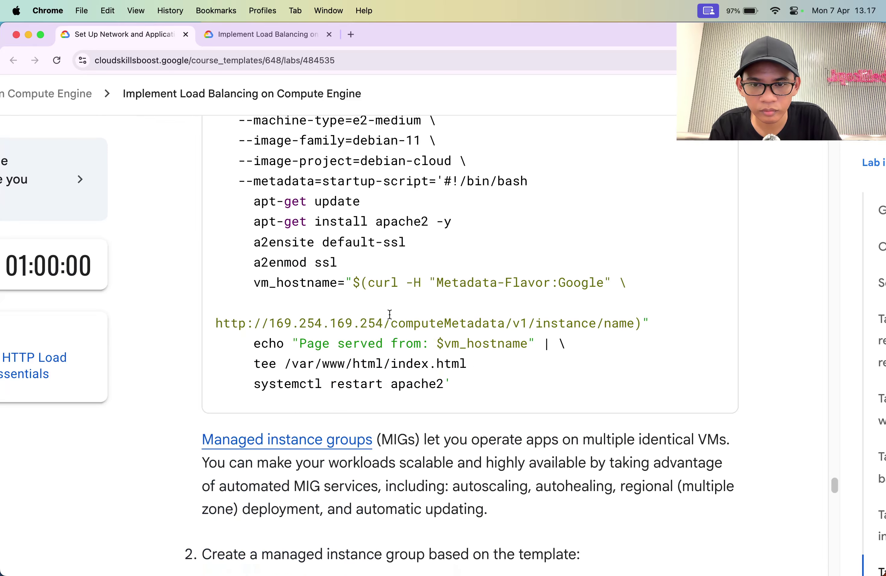
key("super+f")
key("Return")
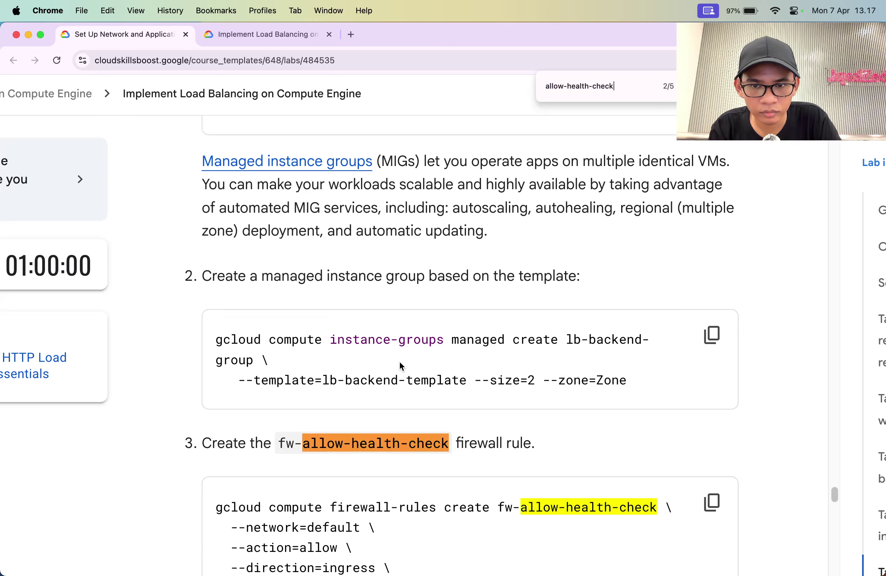
Examine the fw-allow-health-check firewall rule command and the note on its source ranges and target tag.
scroll(400, 362, "down", 5)
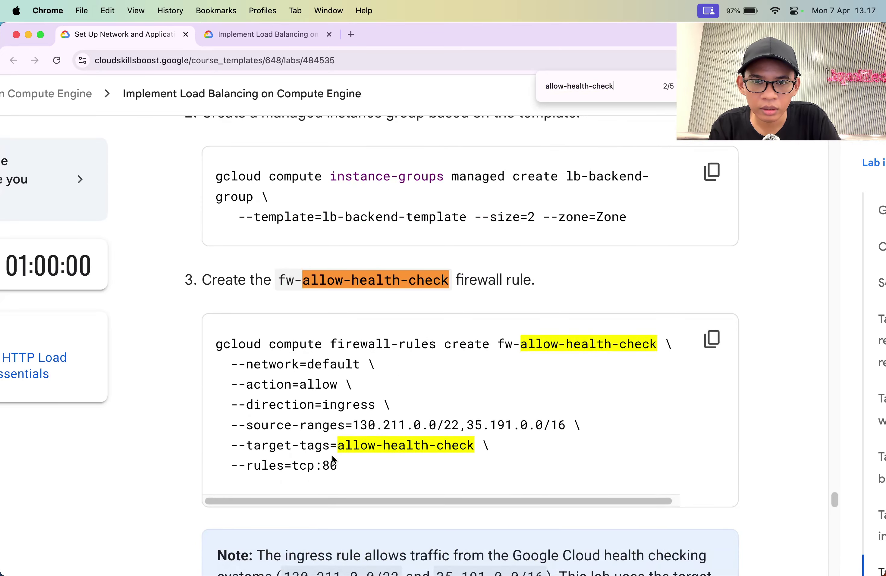
scroll(524, 375, "down", 8)
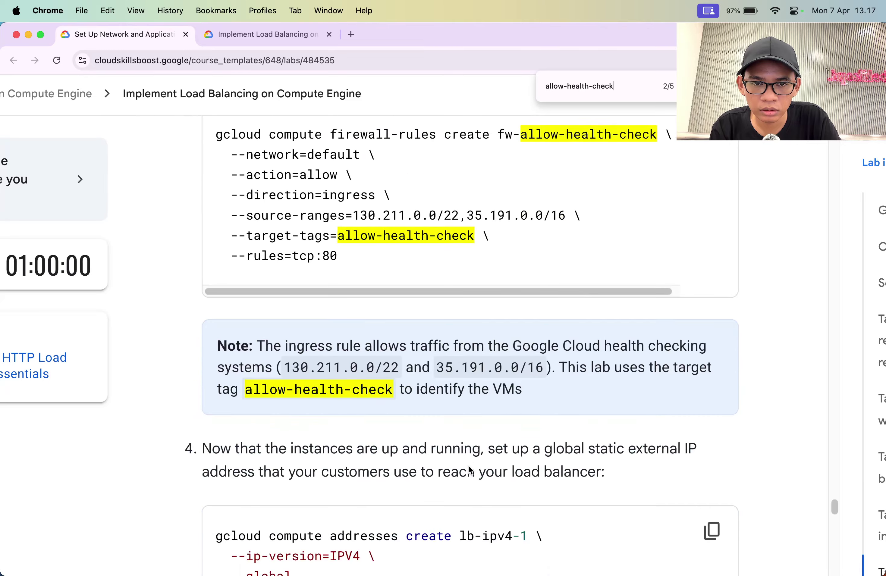
scroll(511, 293, "up", 5)
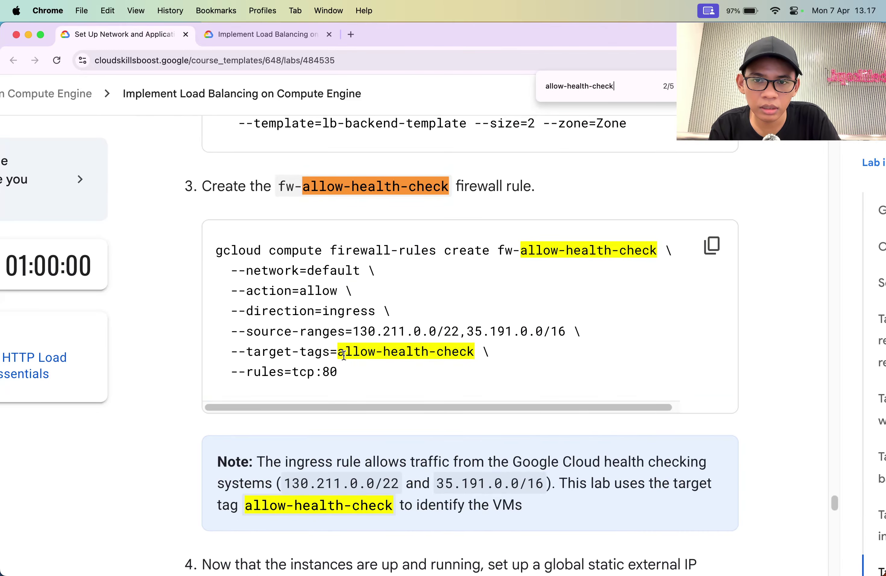
Switch to Sublime Text and undo the untitled scratch note back to the command that creates the managed instance group.
scroll(343, 355, "down", 4)
key("super+tab")
key("super+tab")
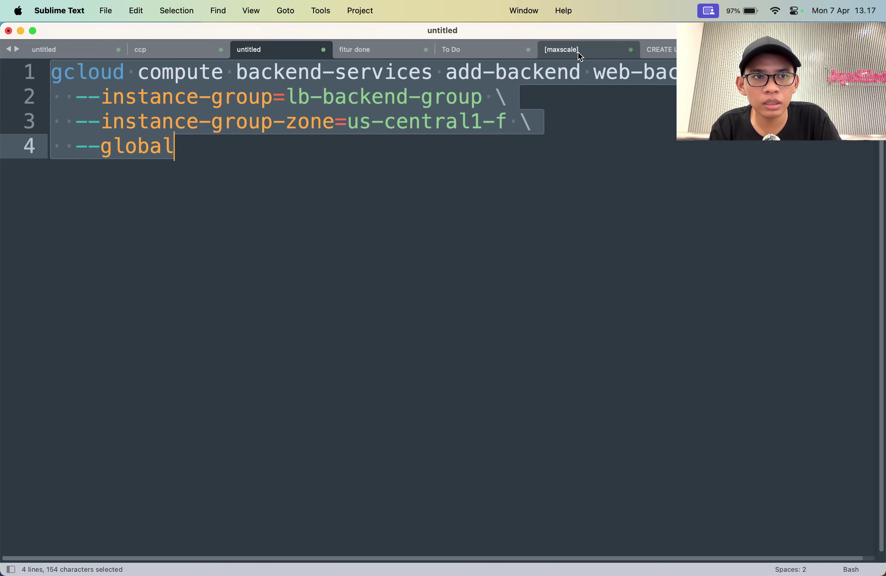
left_click(48, 53)
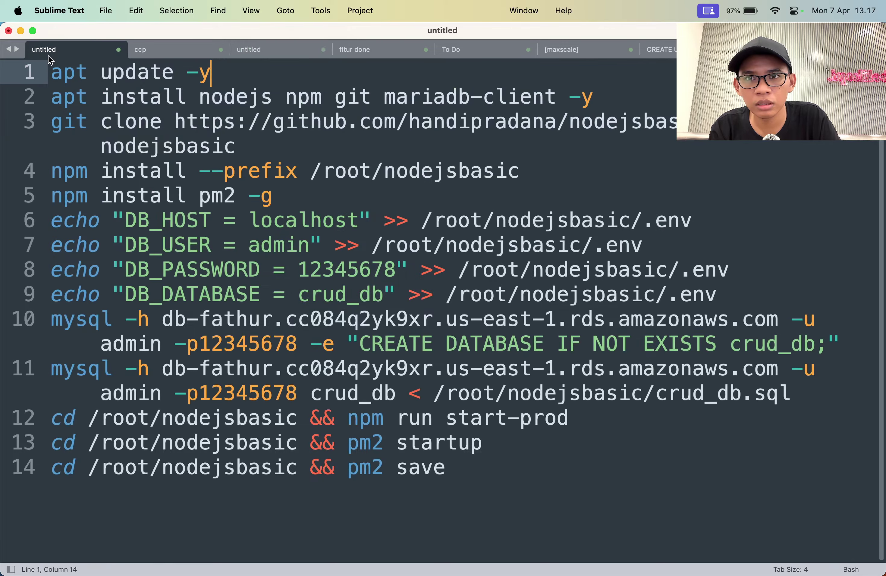
left_click(243, 55)
key("super+z")
key("super+z")
key("super+z")
key("super+z")
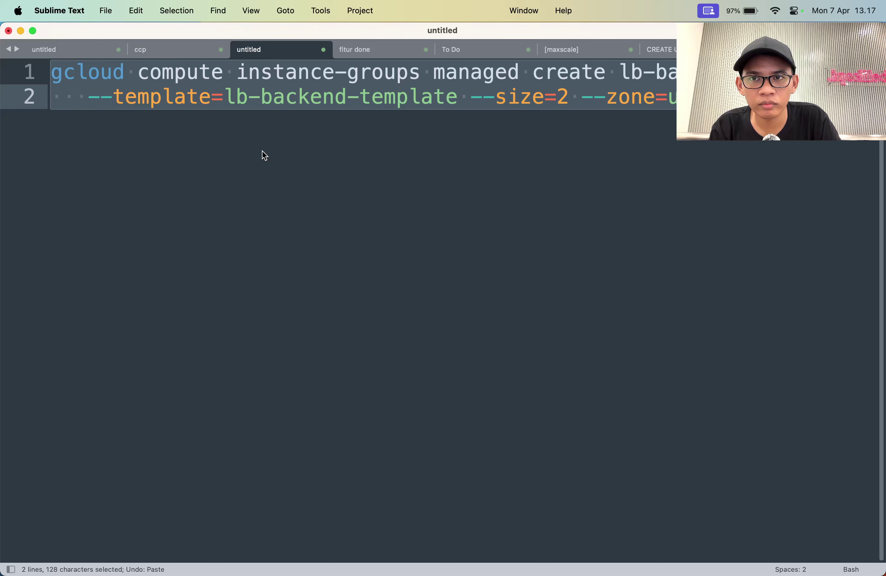
Undo the scratch note further to the instance template command and inspect its network, subnet and tag options.
left_click(523, 70)
key("super+z")
key("super+z")
key("super+z")
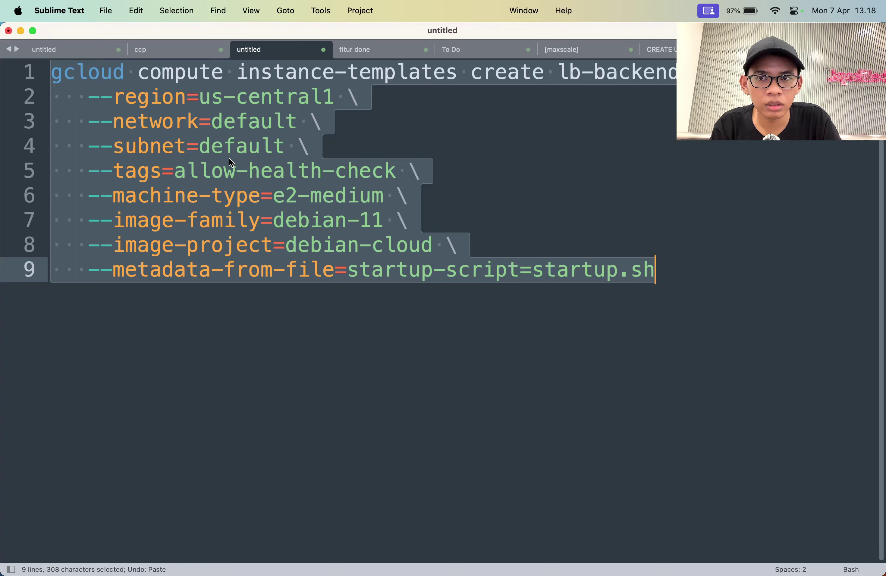
double_click(229, 158)
Return to the reference lab in Chrome and review the health check and backend service creation commands.
key("super+Tab")
key("super+Tab")
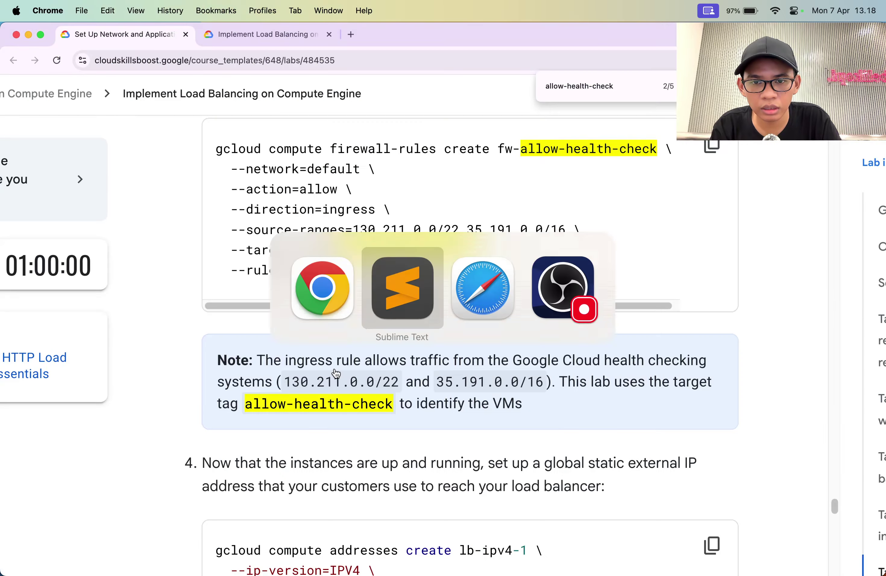
key("Escape")
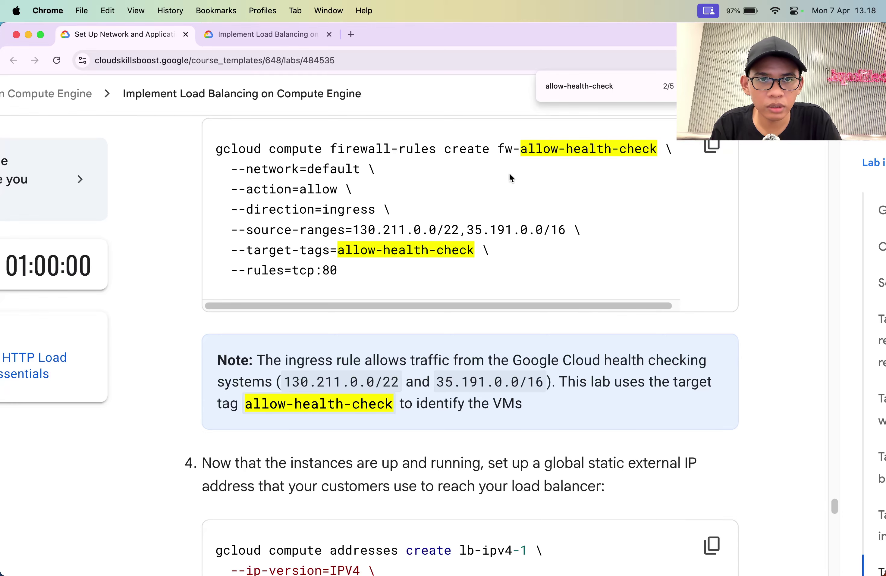
scroll(323, 251, "down", 15)
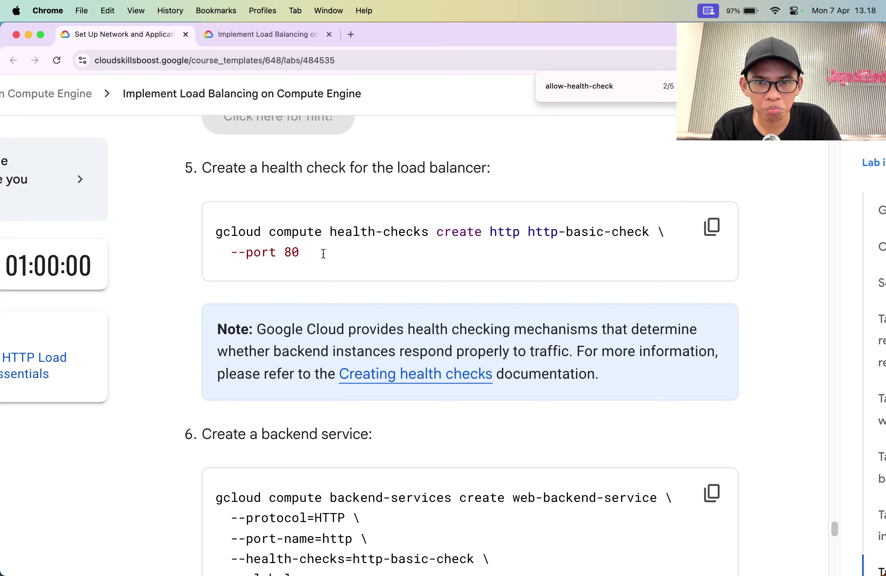
scroll(323, 254, "down", 6)
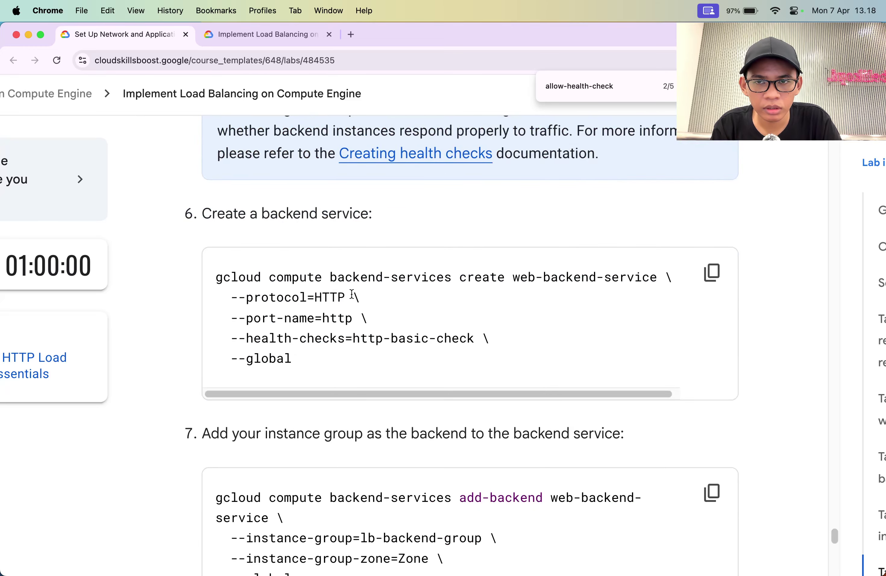
mouse_move(475, 339)
left_mouse_down()
mouse_move(352, 339)
mouse_move(475, 339)
left_mouse_up()
Go back to the previous "allow-health-check" match and reread the reference commands from the instance group through the forwarding rule.
key("super+shift+g")
scroll(448, 329, "down", 15)
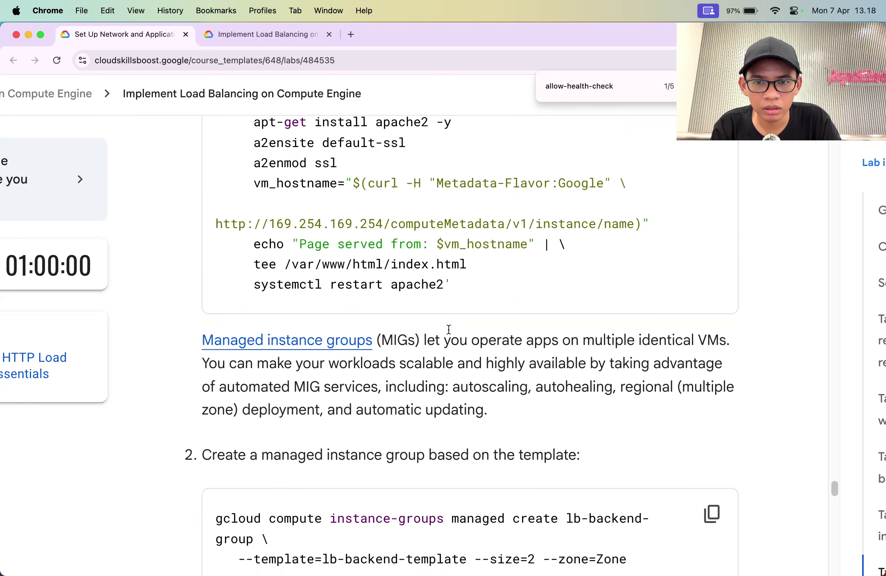
scroll(449, 331, "down", 10)
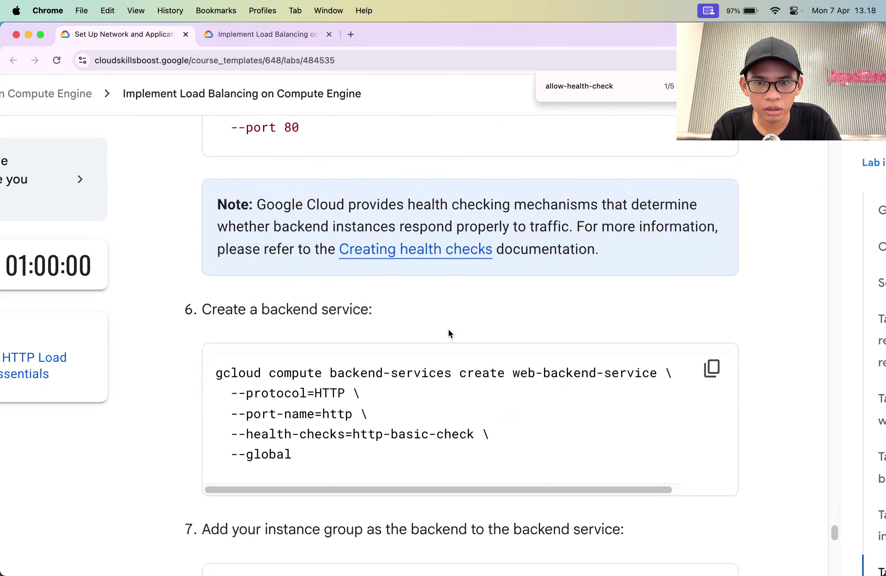
scroll(449, 331, "down", 12)
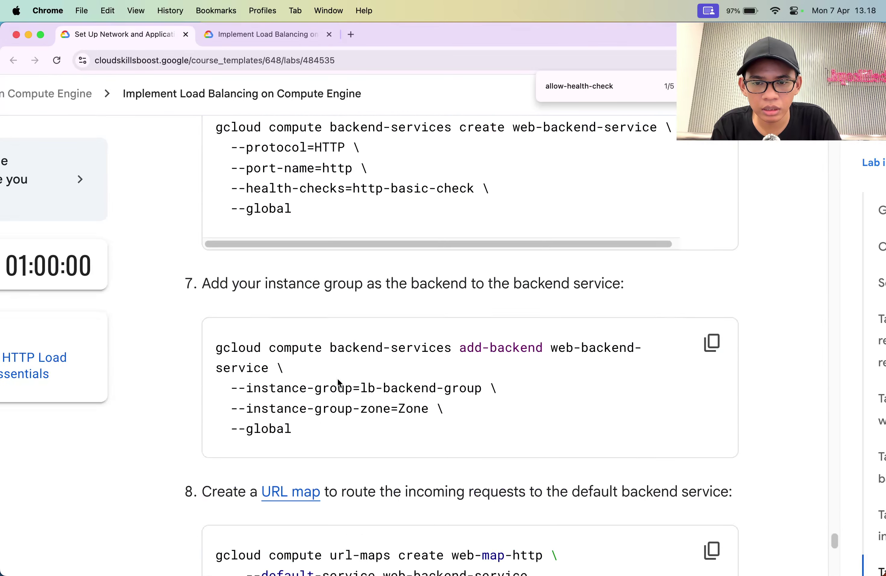
scroll(368, 352, "down", 10)
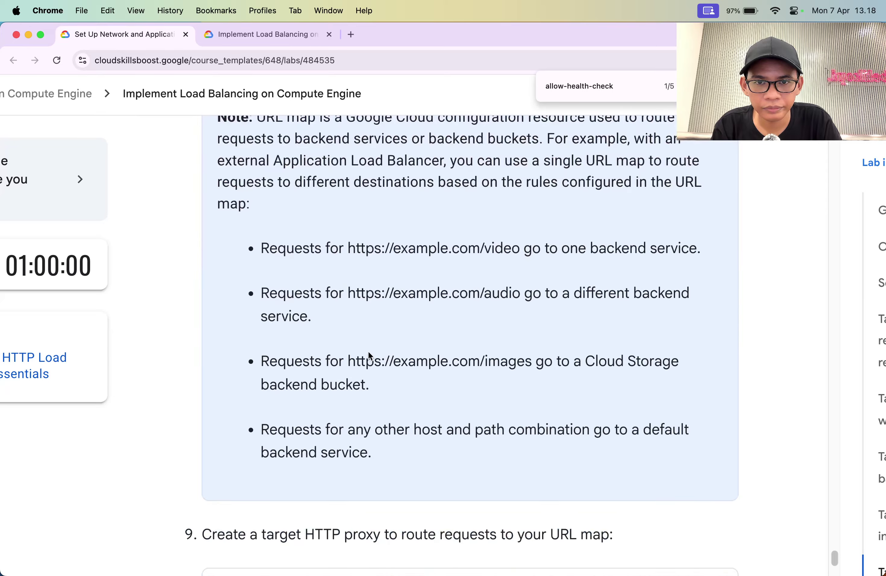
scroll(368, 352, "down", 7)
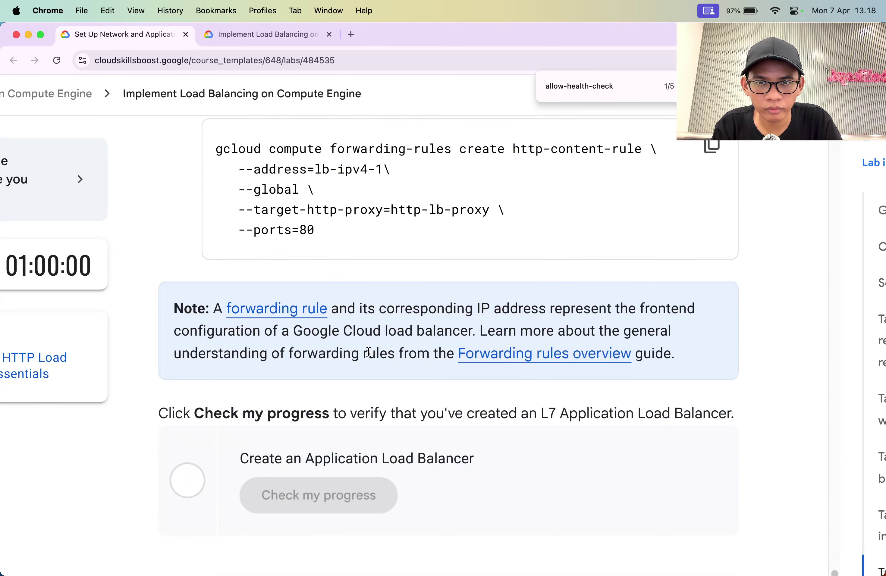
scroll(369, 351, "down", 4)
scroll(368, 352, "up", 9)
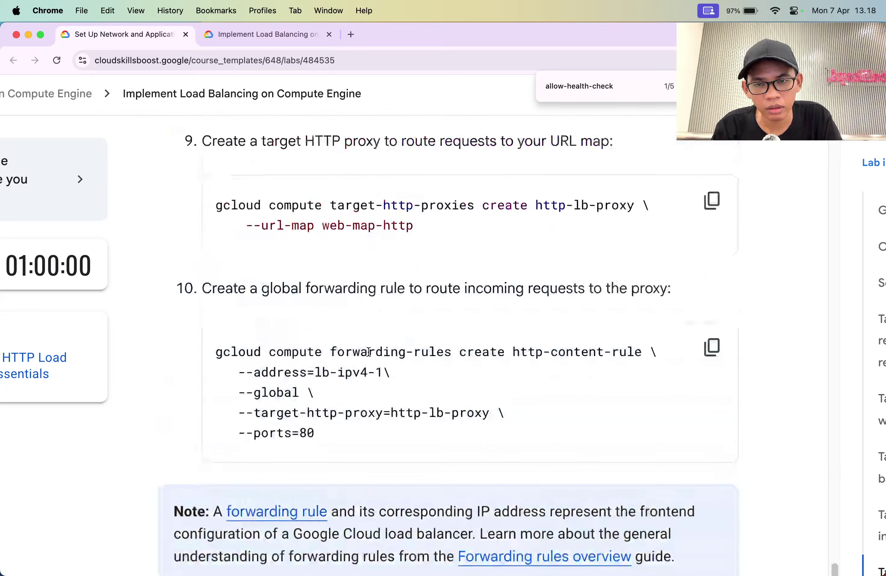
scroll(369, 354, "down", 6)
Recheck Task 2's progress in the challenge lab and highlight the feedback line under the check.
key("ctrl+Tab")
scroll(371, 387, "down", 8)
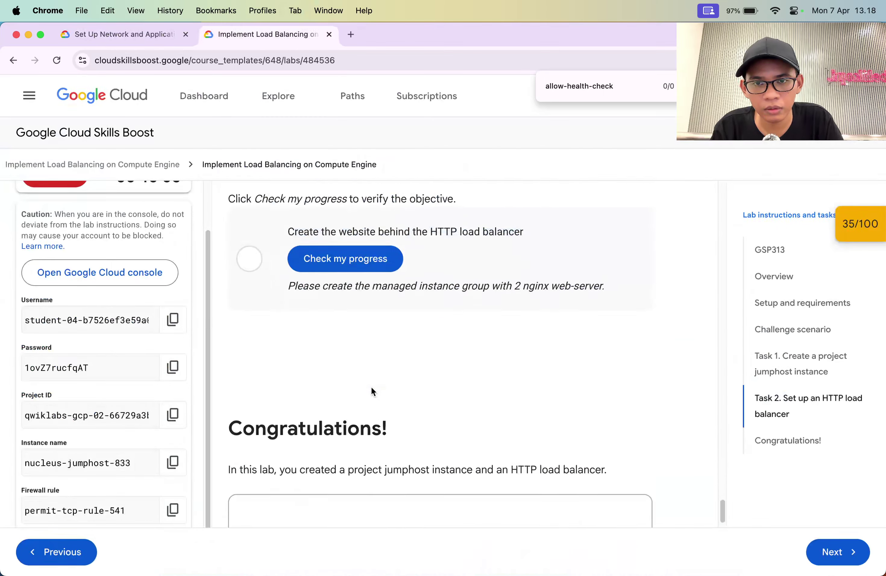
scroll(372, 387, "up", 2)
left_click(369, 375)
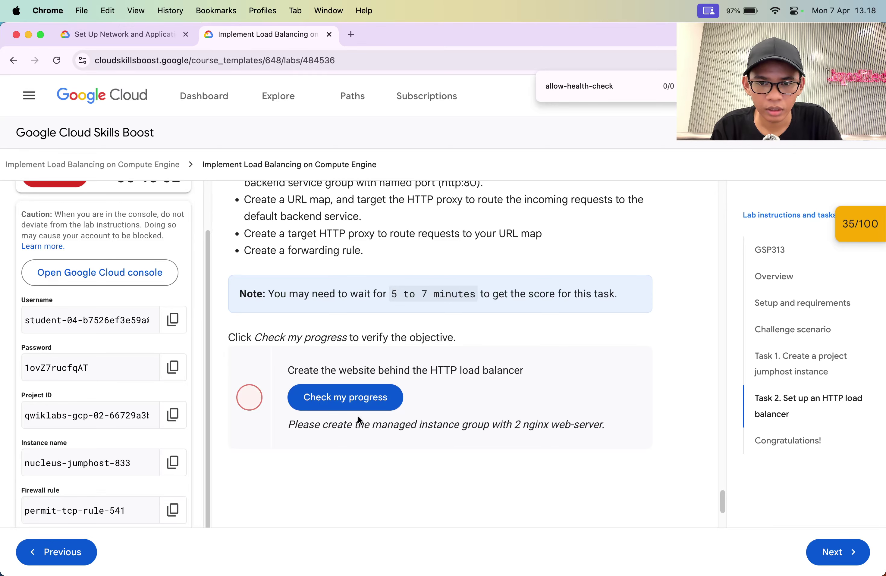
triple_click(358, 424)
triple_click(358, 424)
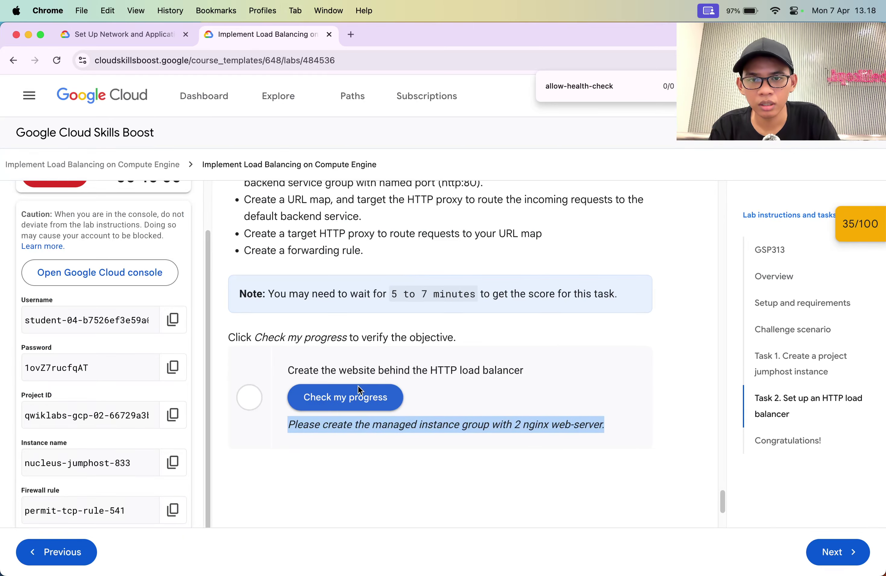
Switch to the Google Cloud console in Safari and open lb-backend-group from the web-backend-service details.
key("super+Tab")
key("super+Tab")
key("super+Tab")
key("super+Tab")
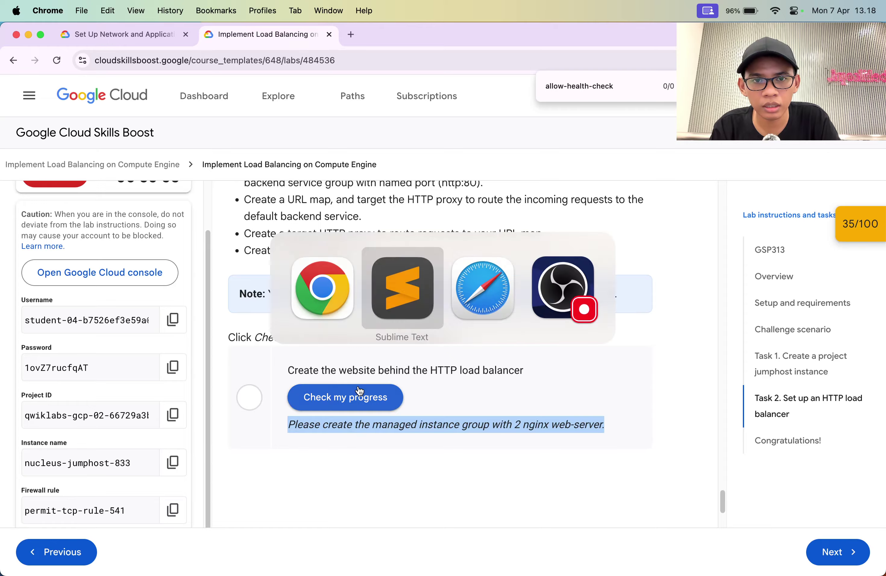
left_click(359, 386)
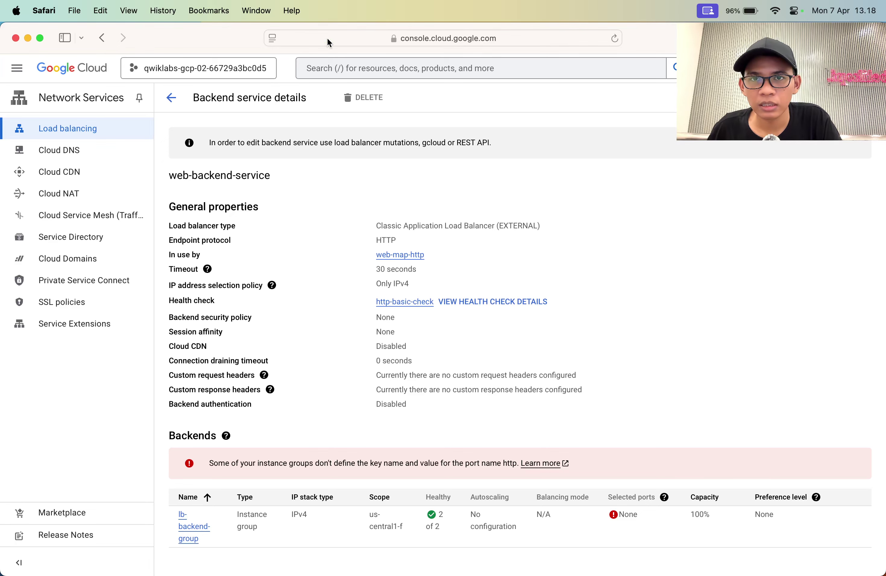
left_click(181, 520)
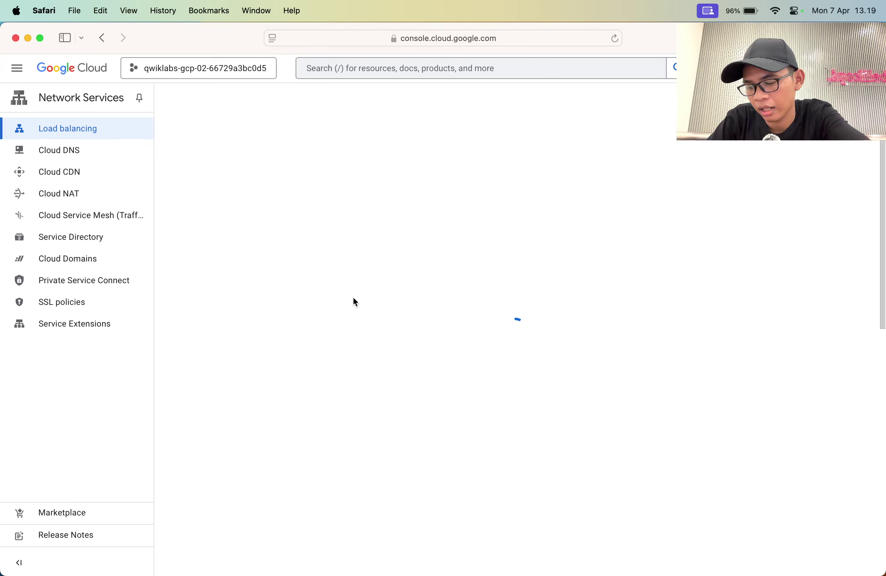
Reload the instance group details page in the console.
key("super+Tab")
key("super+Tab")
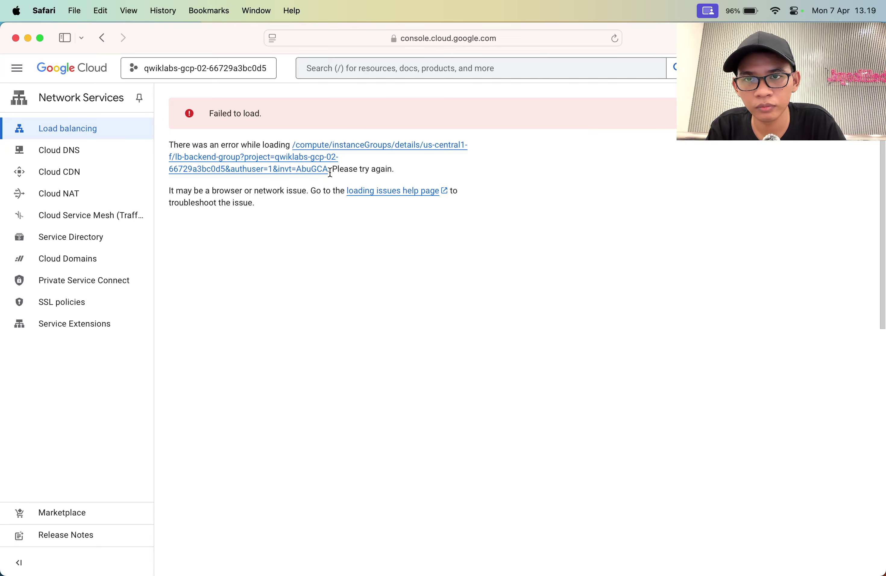
key("shift+super+r")
key("super+r")
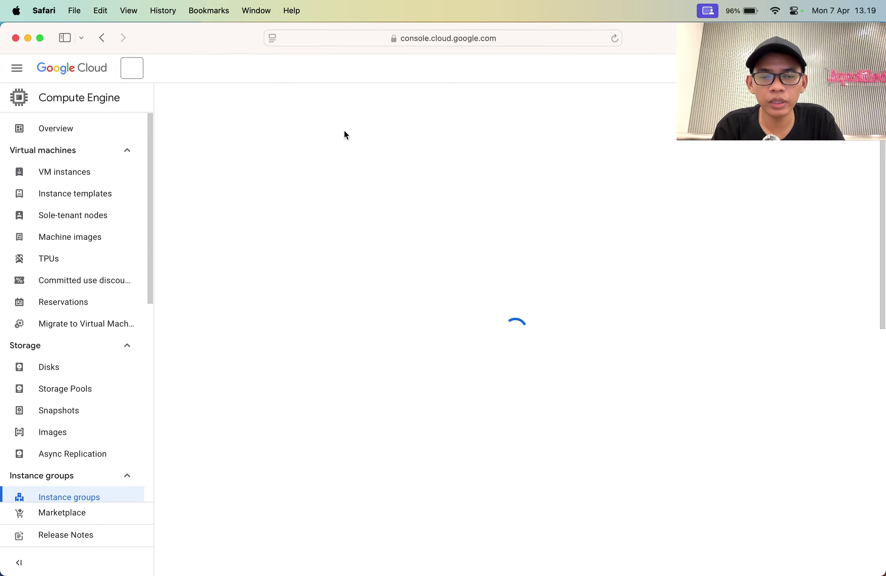
Switch to Chrome and open speedtest.net in a new tab.
key("super+Tab")
key("super+Tab")
key("super+Tab")
key("super+t")
type("speedtest.net")
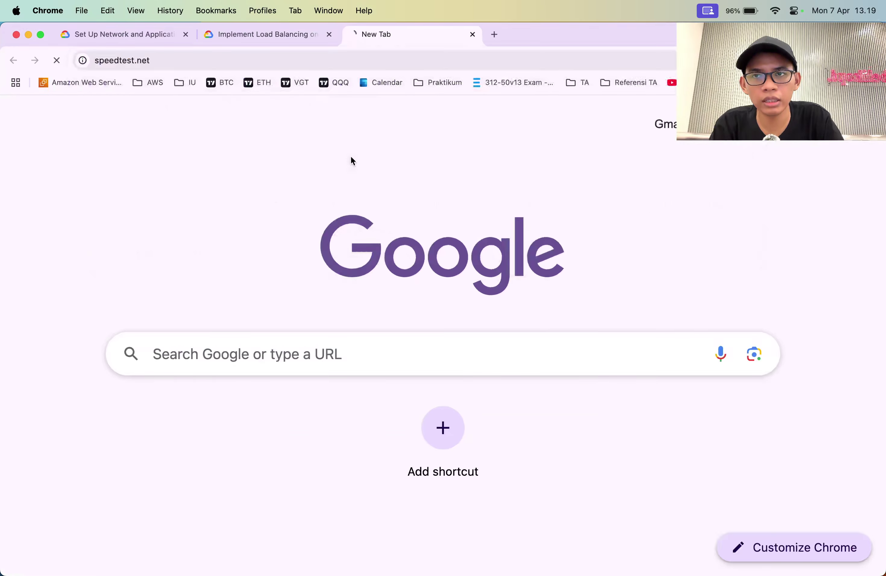
key("Return")
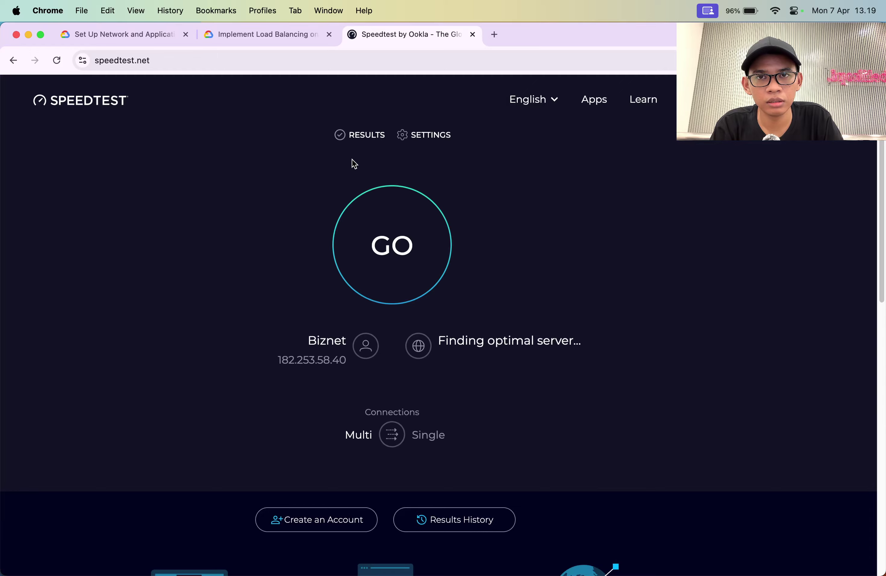
Run the connection speed test while checking the console page's loading in Safari, and close the test tab.
key("super+Tab")
key("super+Tab")
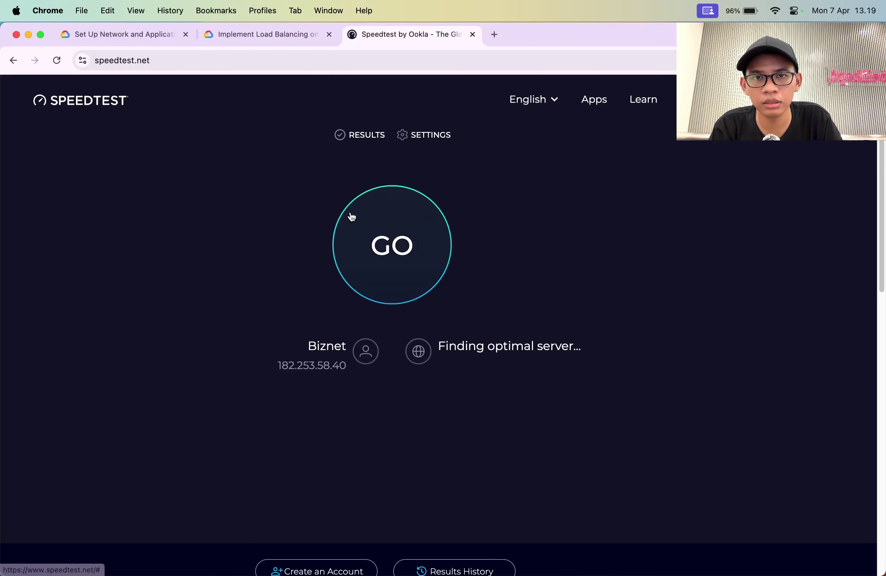
key("super+1")
key("super+3")
key("super+Tab")
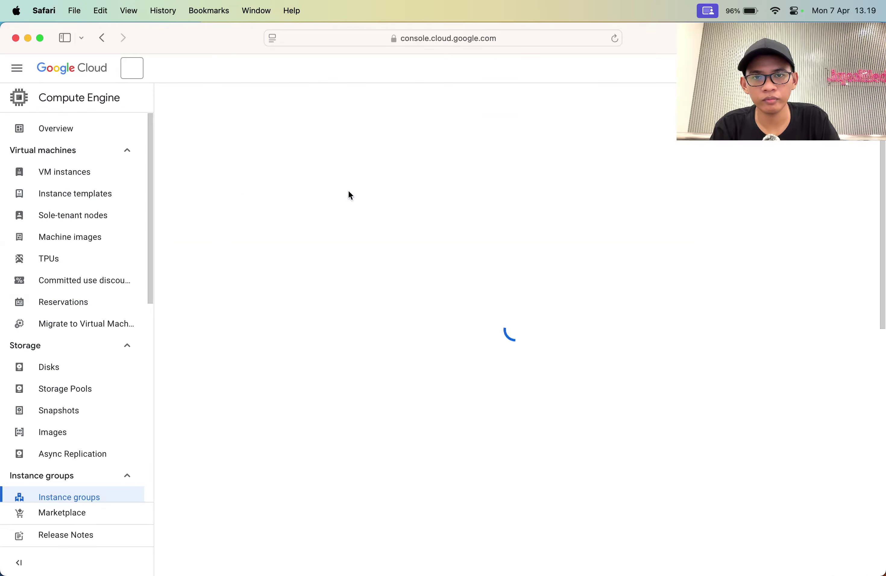
key("super+Tab")
key("super+2")
key("super+3")
key("super+Tab")
key("super+Tab")
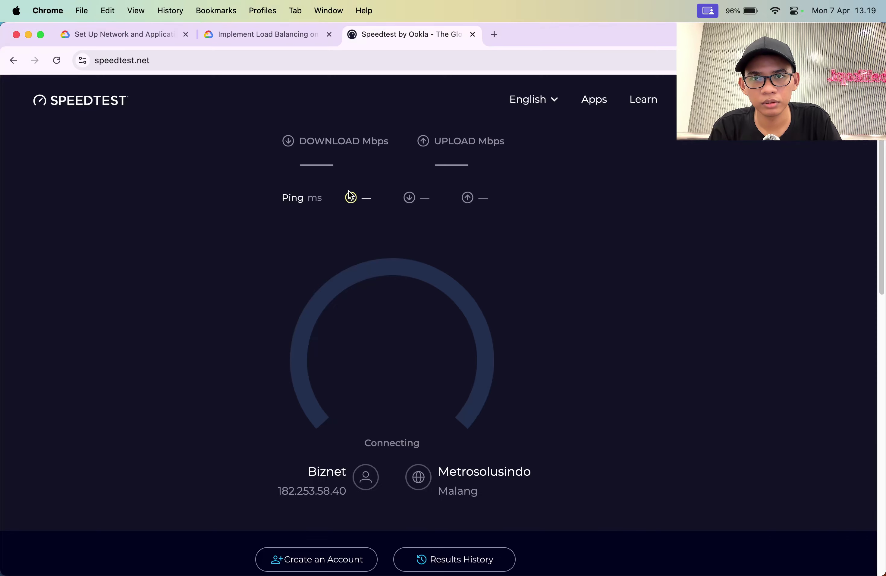
key("super+Tab")
key("super+Tab")
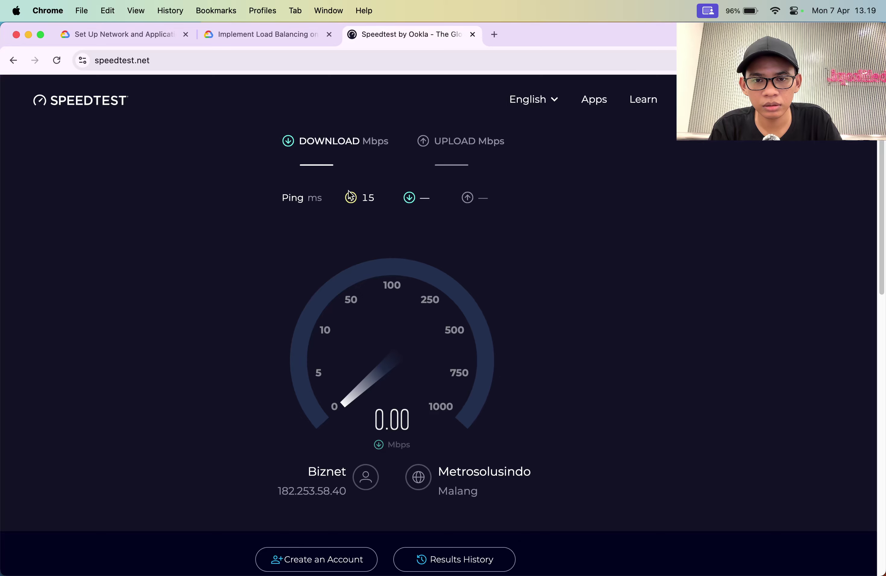
key("super+w")
Quit Safari with its stalled console page and relaunch it.
key("super+Tab")
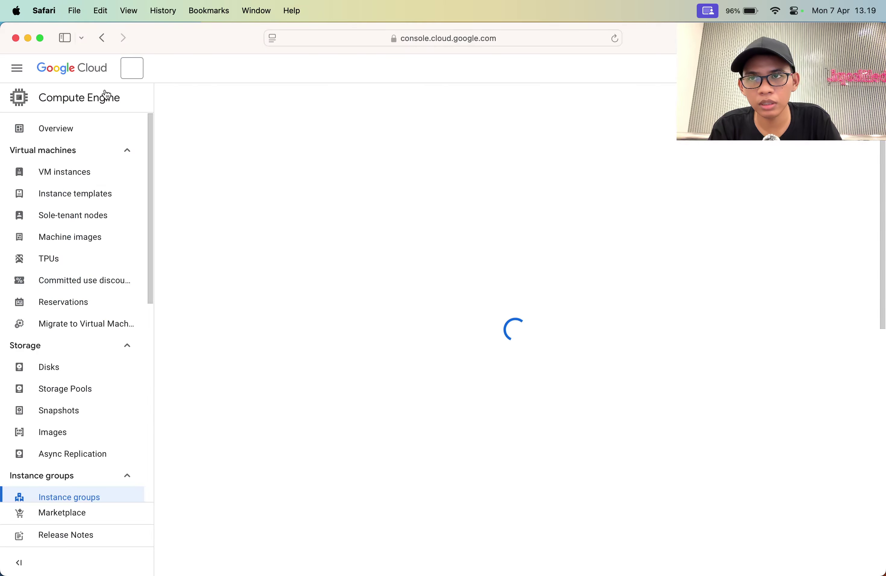
key("super+Tab")
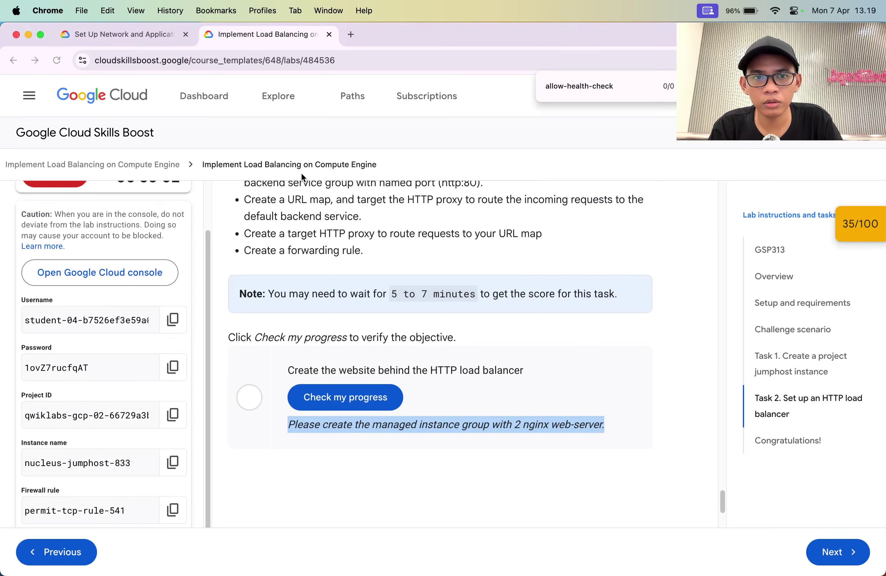
key("F4")
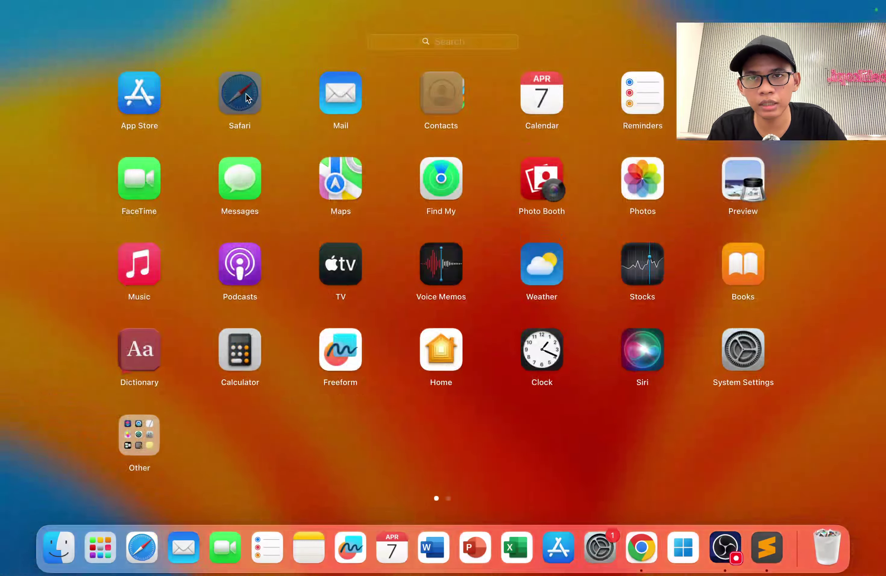
key("Escape")
Copy the Google Cloud console link from the challenge lab in Chrome and paste it into Safari's address field.
key("super+Tab")
key("super+Tab")
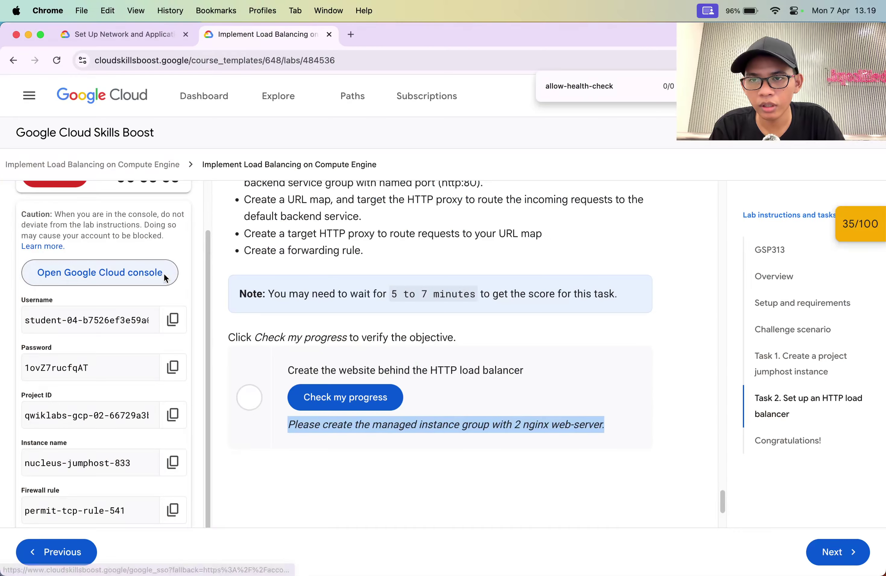
right_click(146, 276)
key("Escape")
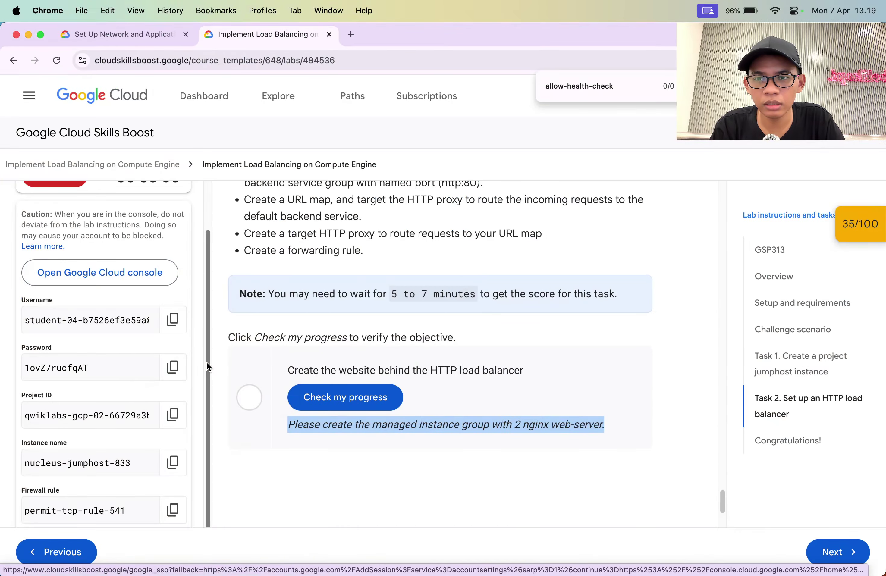
right_click(129, 273)
left_click(164, 356)
key("super+Tab")
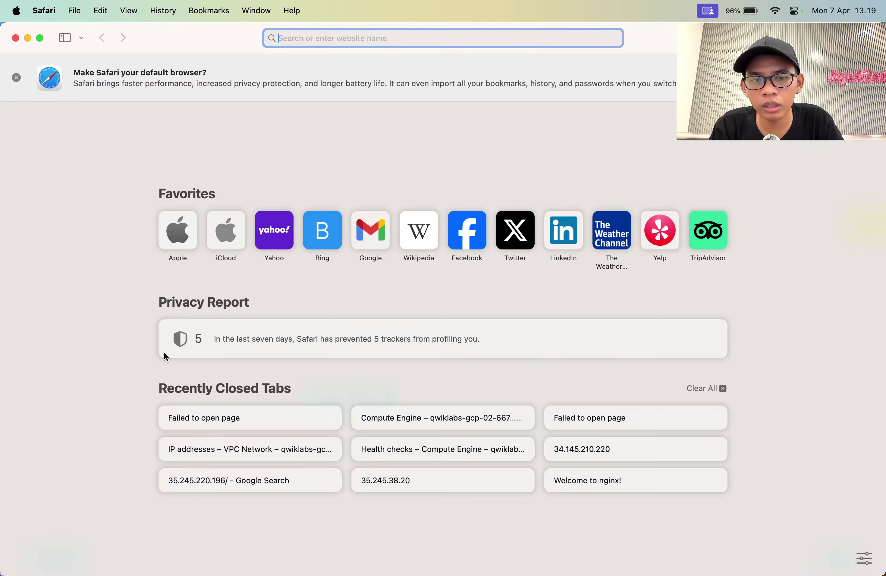
key("super+v")
key("super+Tab")
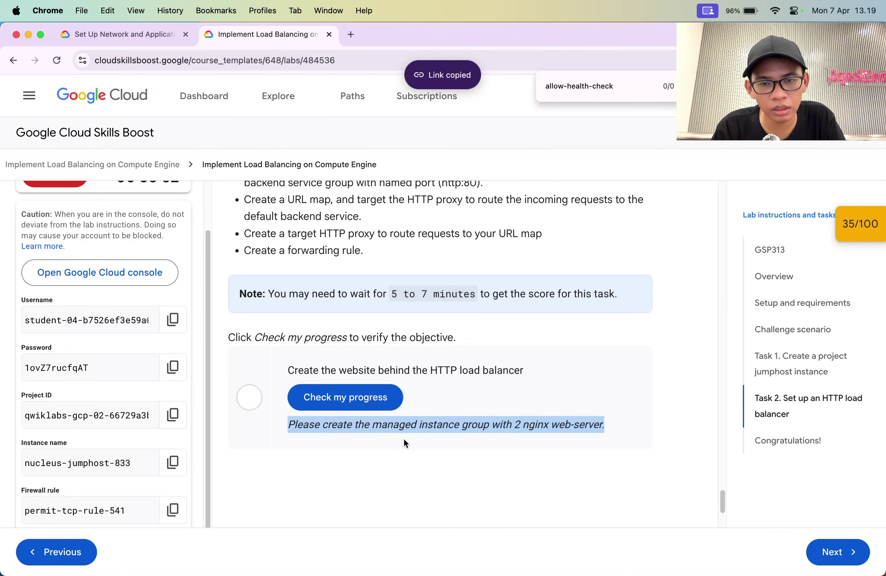
Review the HTTP load balancer task's requirements in the challenge lab, from the instance template through the health check to the forwarding rule.
key("super+Tab")
key("super+Tab")
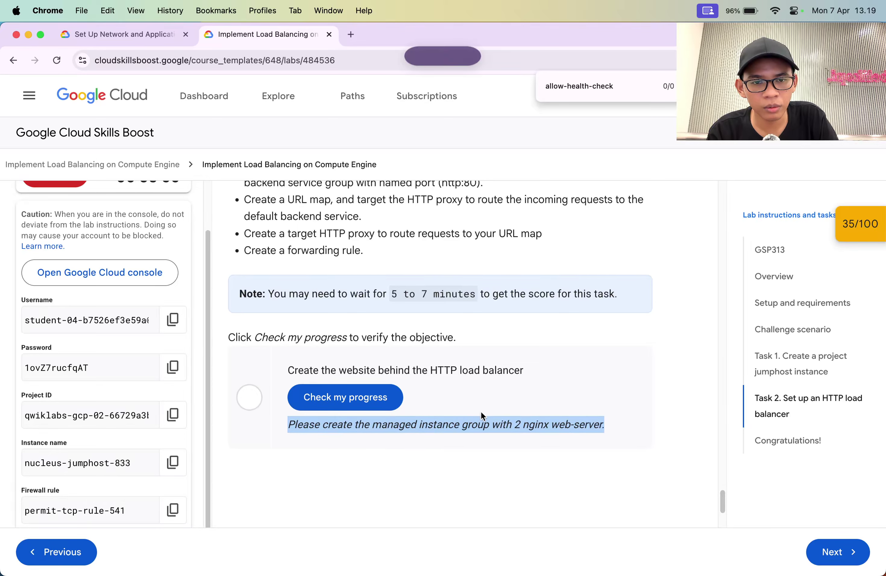
scroll(460, 378, "up", 7)
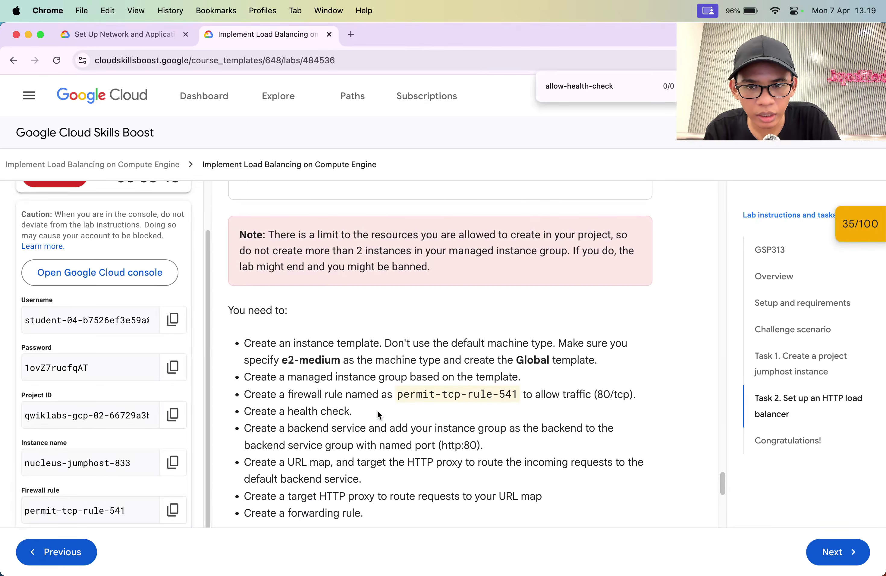
scroll(377, 411, "up", 5)
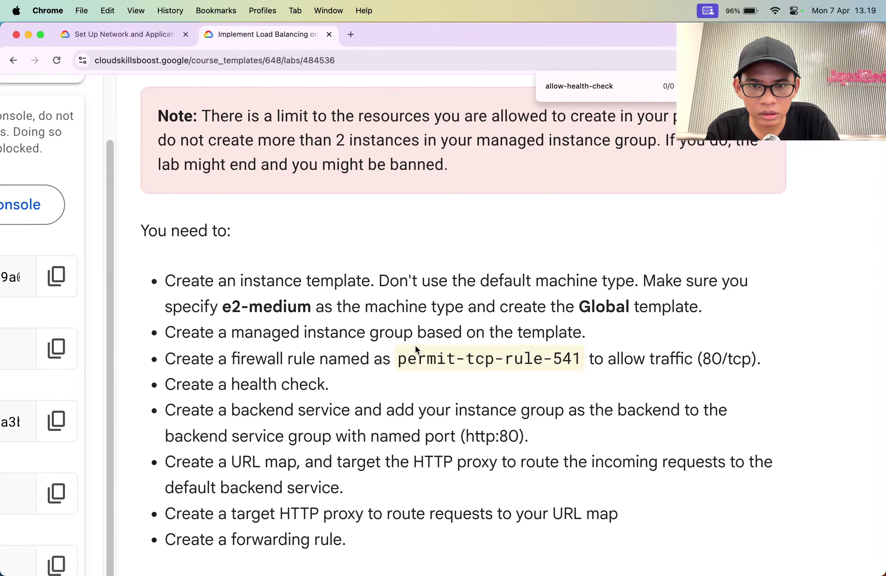
triple_click(415, 350)
triple_click(415, 334)
double_click(415, 359)
left_click(390, 372)
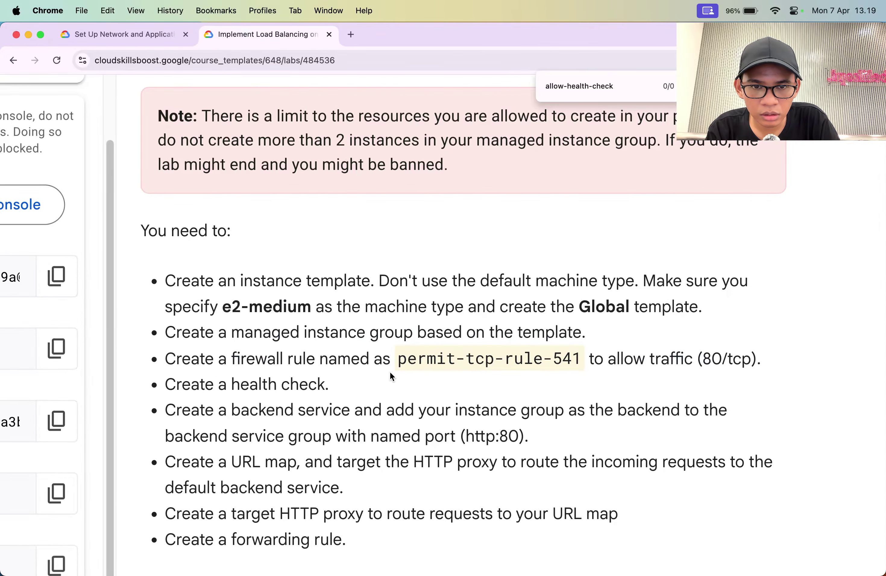
triple_click(390, 382)
scroll(390, 381, "down", 3)
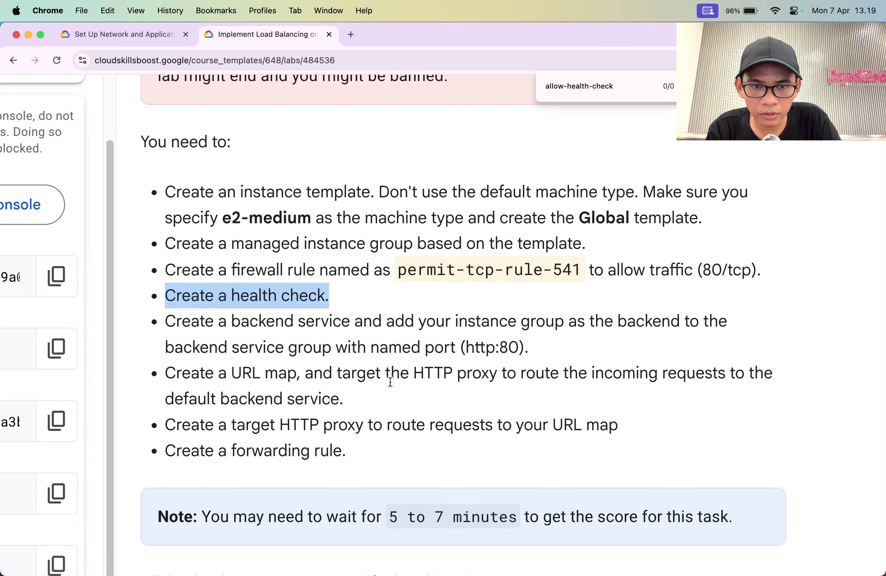
Review the introduction to Task 2 and the instance name and other requirements of the jumphost task.
scroll(390, 382, "up", 15)
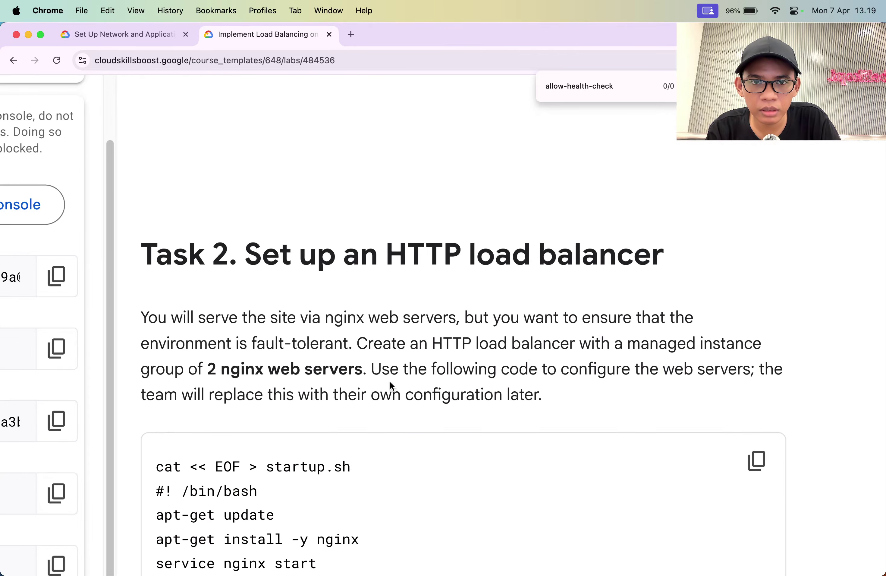
scroll(390, 381, "up", 10)
scroll(390, 374, "down", 1)
left_click_drag(332, 246, 433, 247)
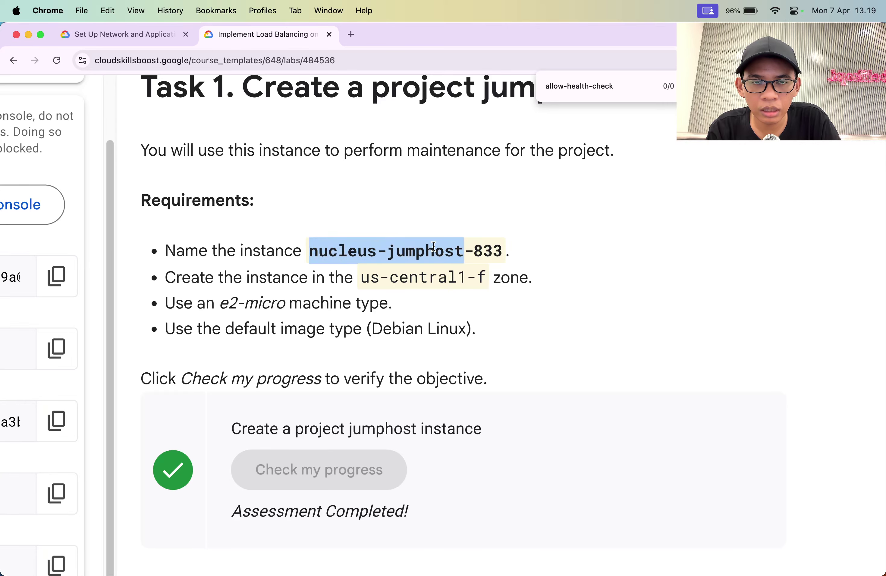
left_click_drag(503, 251, 309, 250)
scroll(313, 349, "down", 8)
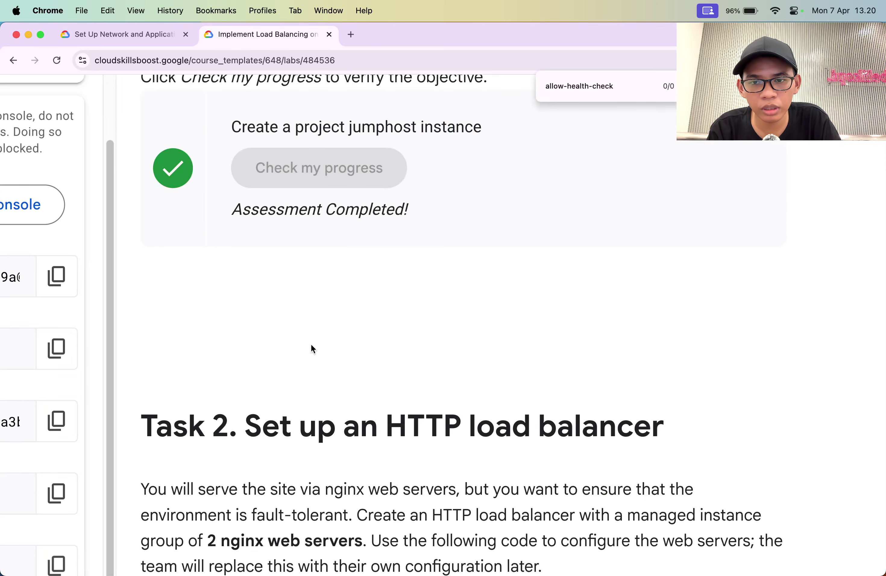
scroll(313, 348, "up", 4)
Switch to Safari, search the console for load balancer, and open web-backend-service from the load balancing backends.
key("super+Tab")
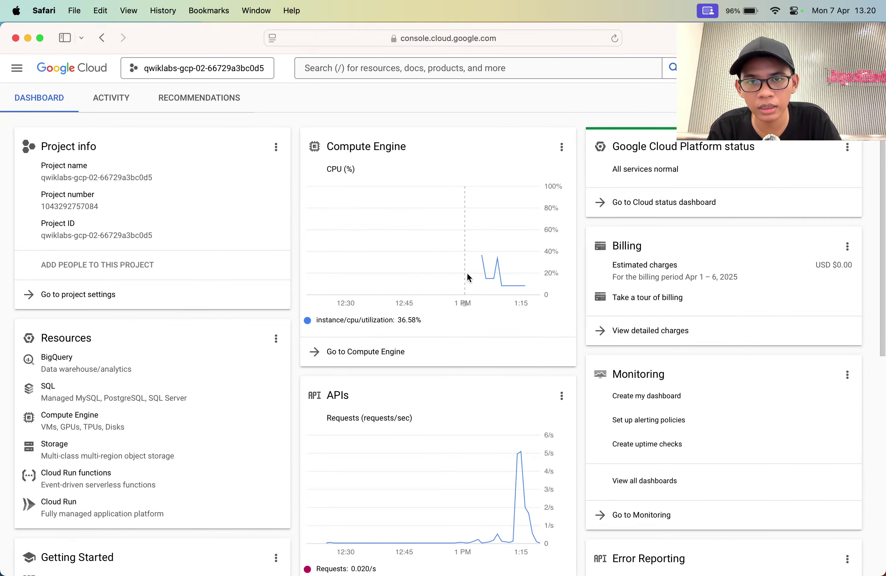
left_click(352, 75)
type("load balance")
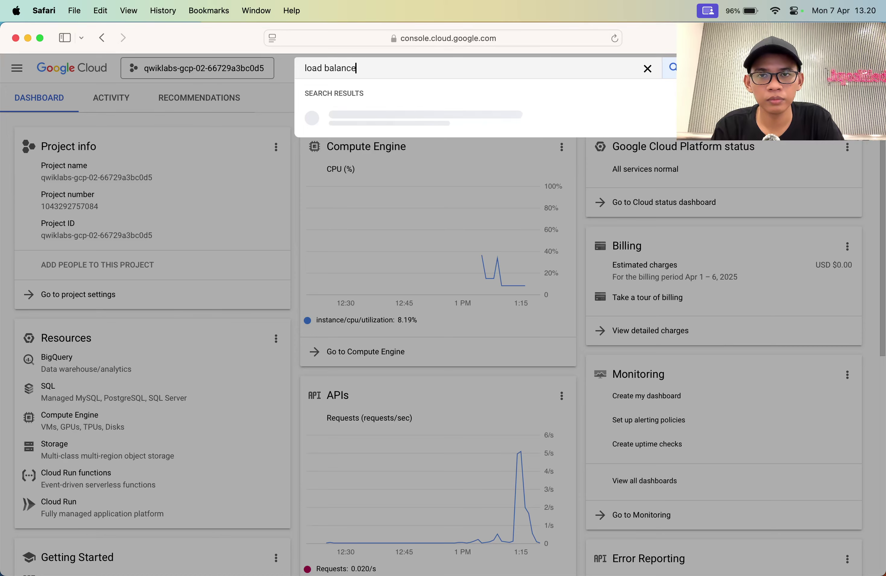
type("r")
left_click(353, 113)
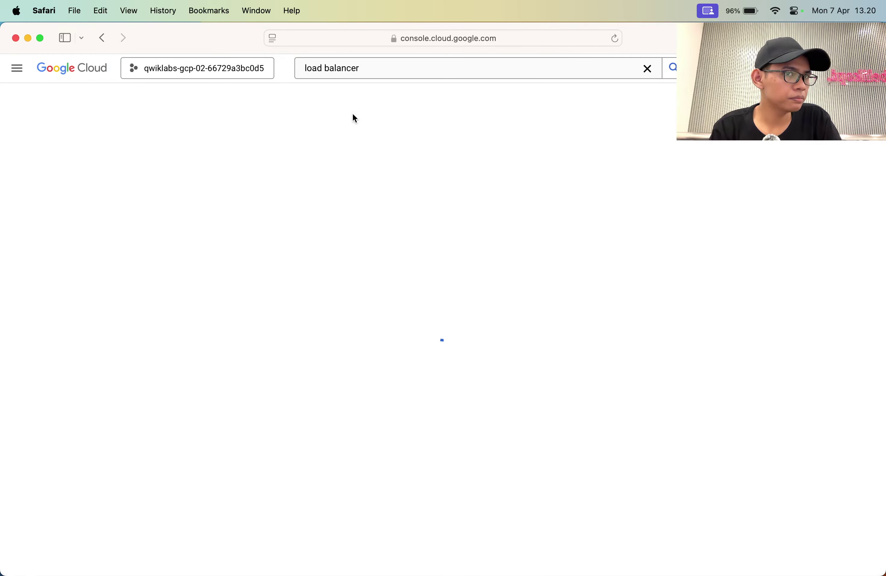
left_click(273, 308)
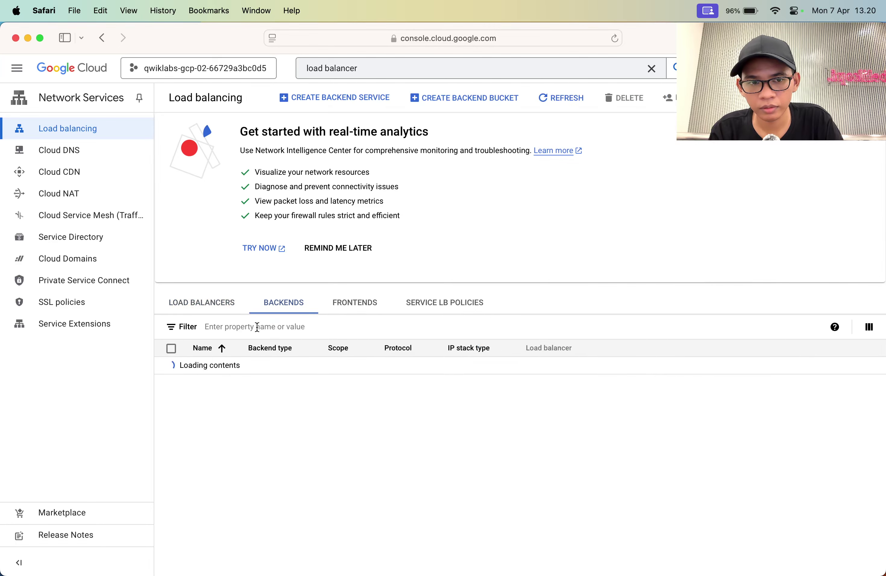
key("super+equal")
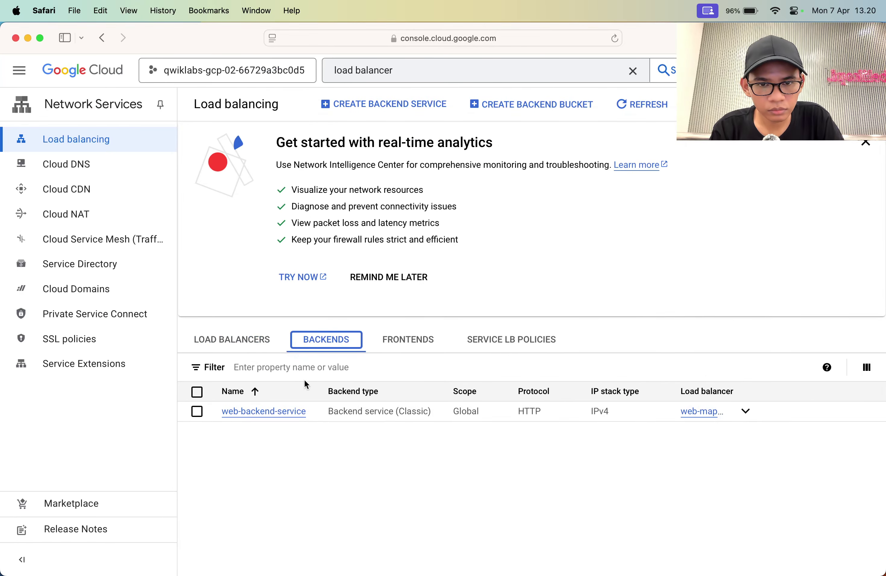
left_click(288, 413)
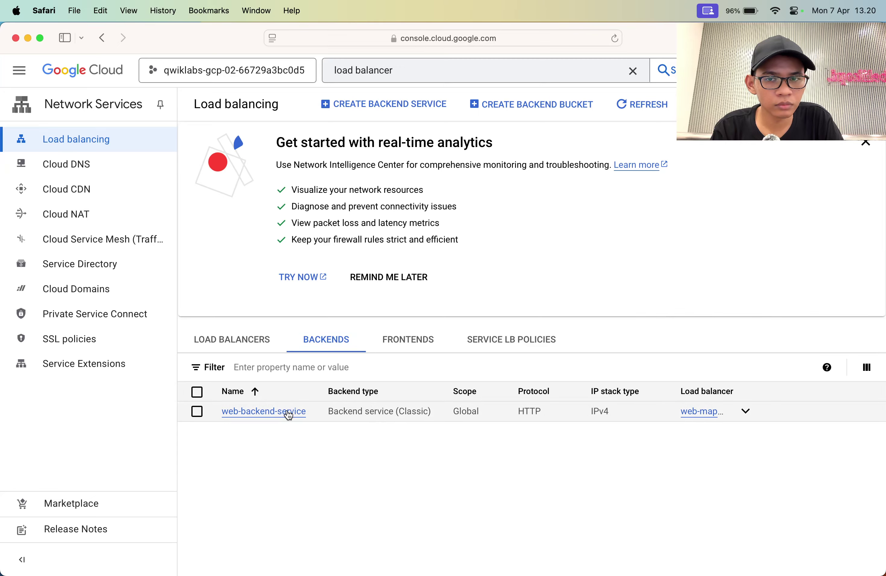
Switch to Chrome and reread the load balancer requirements and the feedback under the task's progress check.
key("super+Tab")
scroll(353, 390, "down", 10)
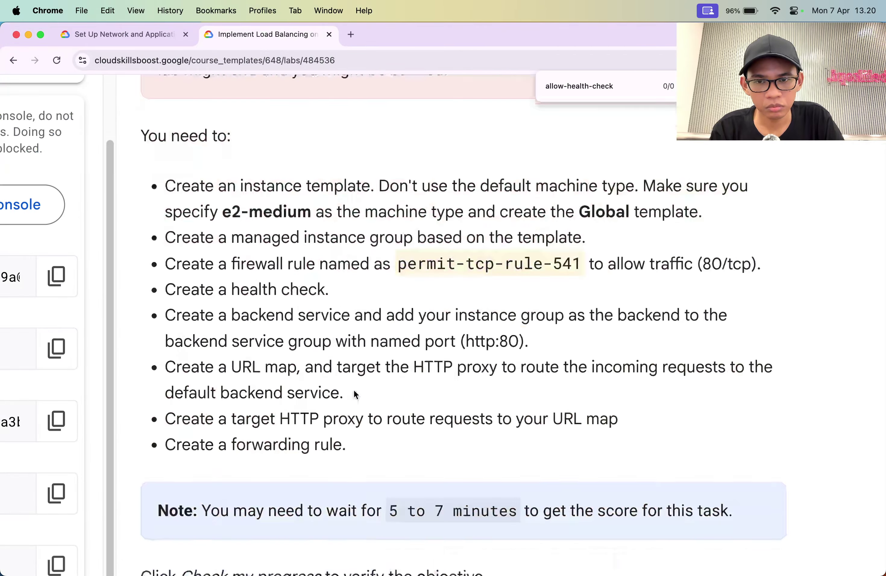
scroll(353, 390, "down", 10)
scroll(354, 390, "up", 3)
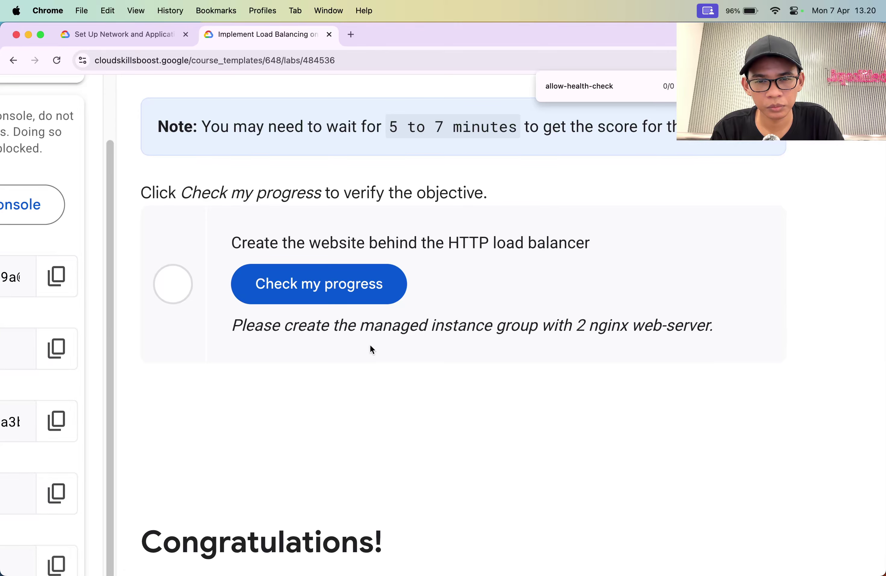
Return to Safari, open lb-backend-group from the backend service details, and inspect its VM instances' health check status.
key("super+Tab")
scroll(369, 363, "down", 2)
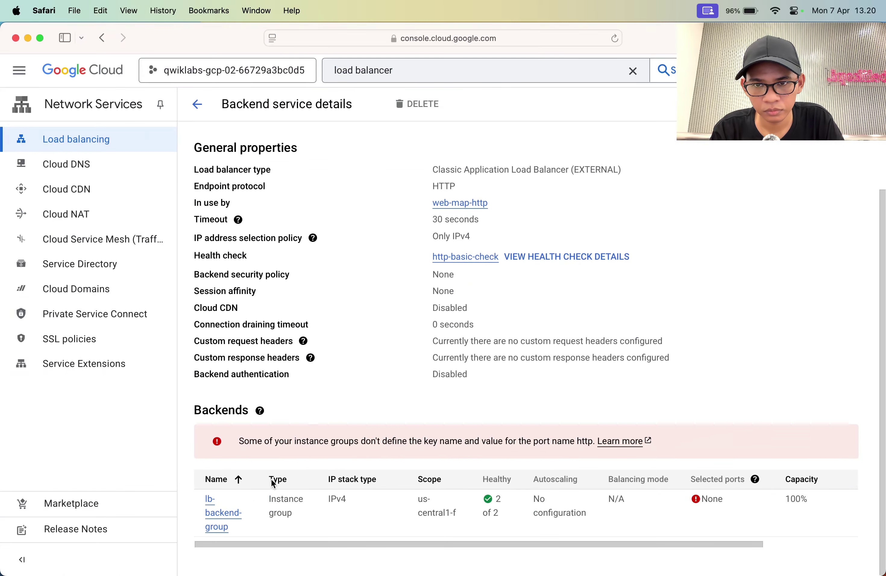
left_click(221, 512)
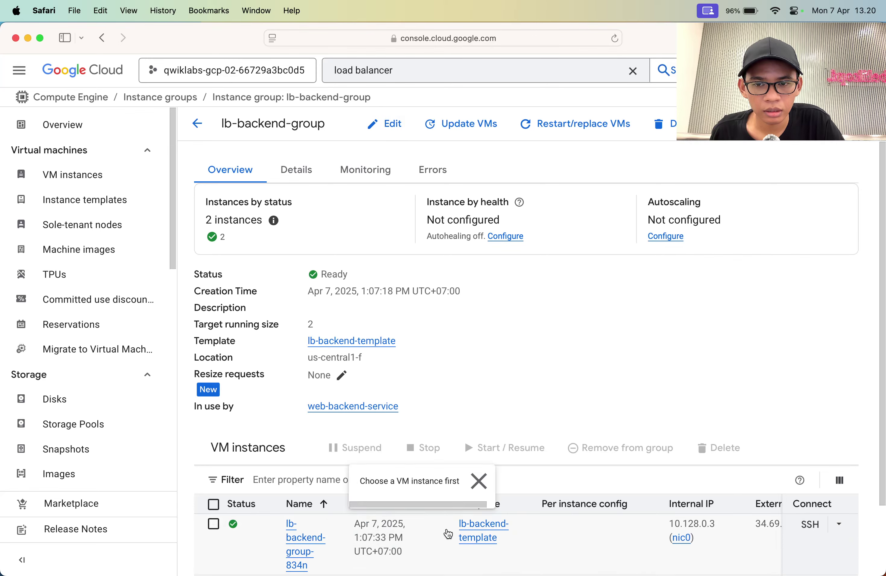
scroll(447, 530, "right", 5)
scroll(449, 534, "down", 3)
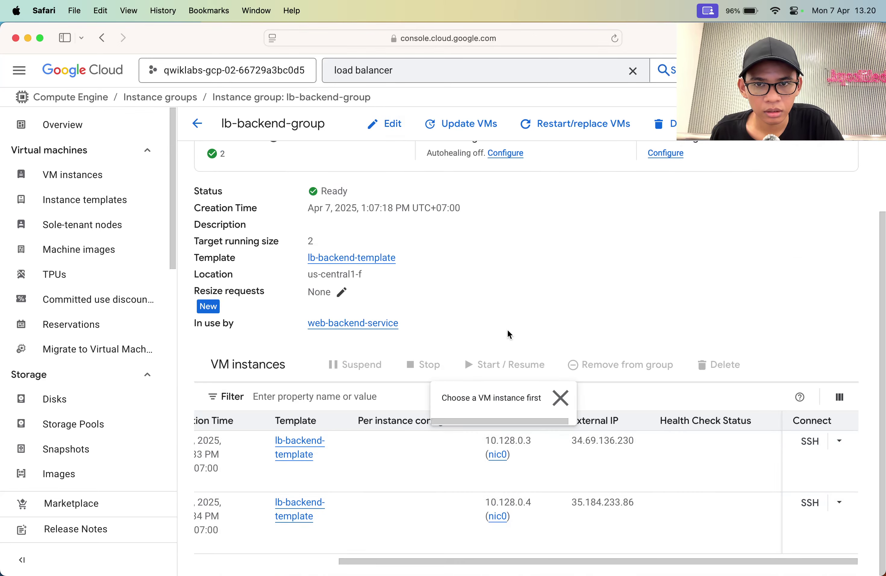
scroll(486, 307, "up", 3)
Edit lb-backend-group and choose http-basic-check (HTTP) as its autohealing health check.
left_click(387, 133)
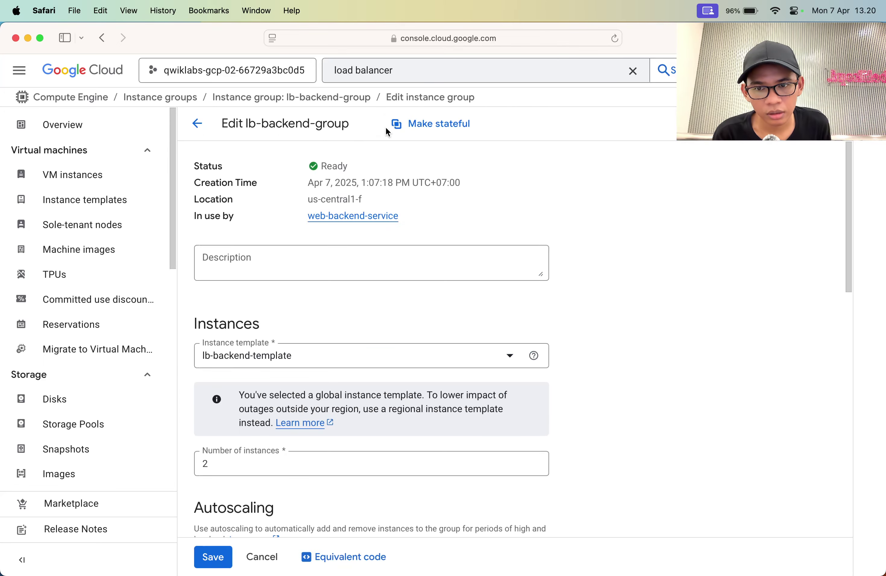
scroll(333, 269, "down", 10)
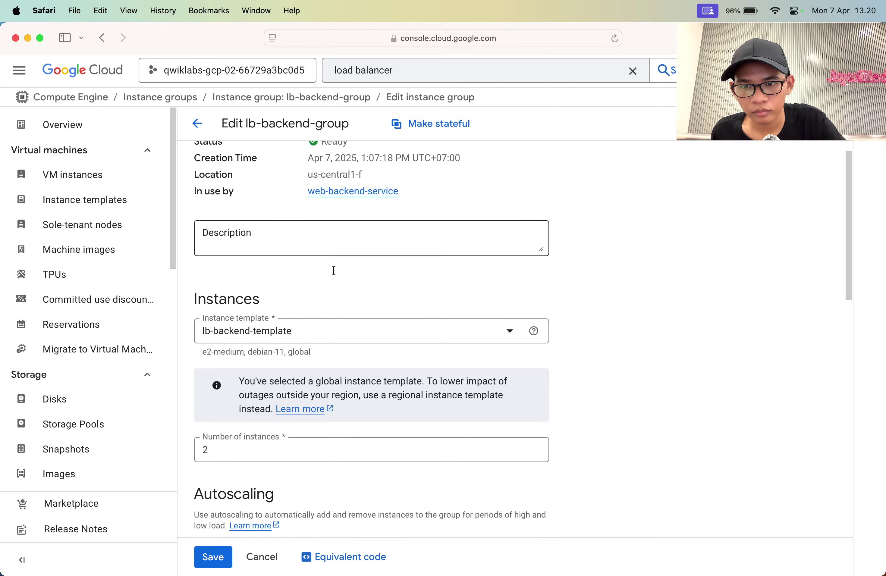
scroll(313, 349, "down", 4)
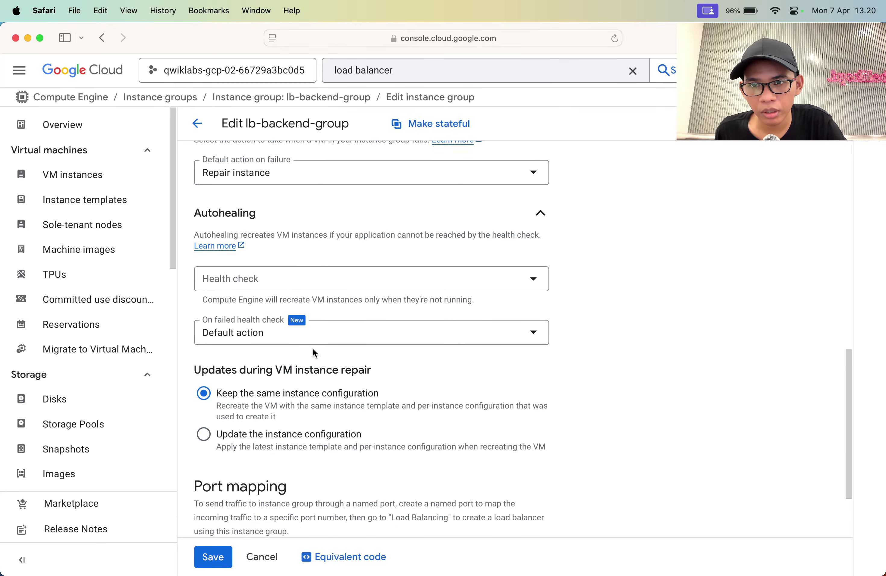
left_click(262, 288)
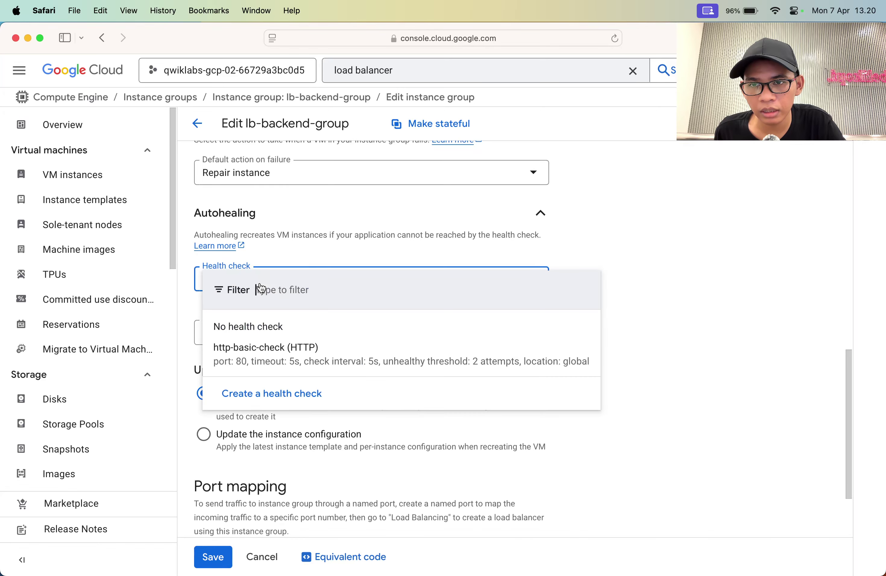
left_click(251, 358)
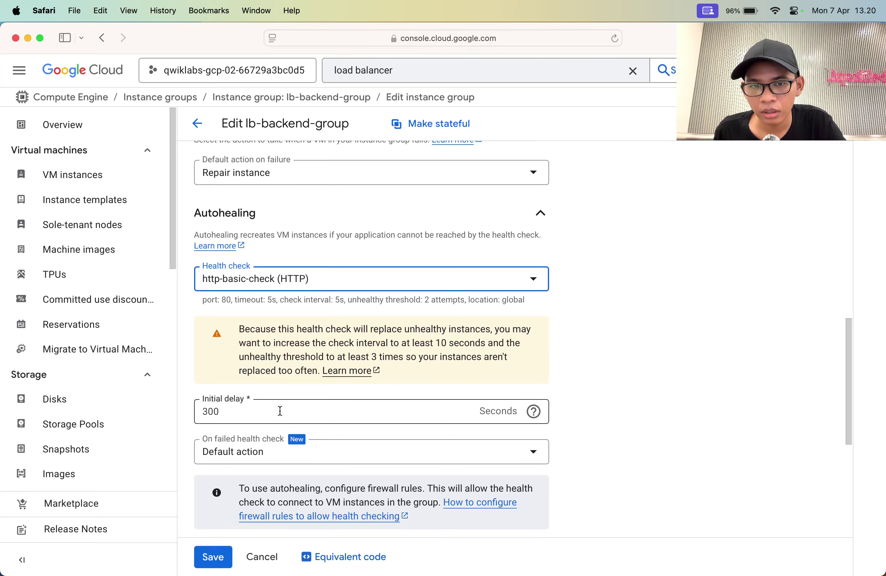
Set the autohealing initial delay to 1 second and save the instance group.
scroll(279, 410, "down", 2)
double_click(211, 325)
type("1")
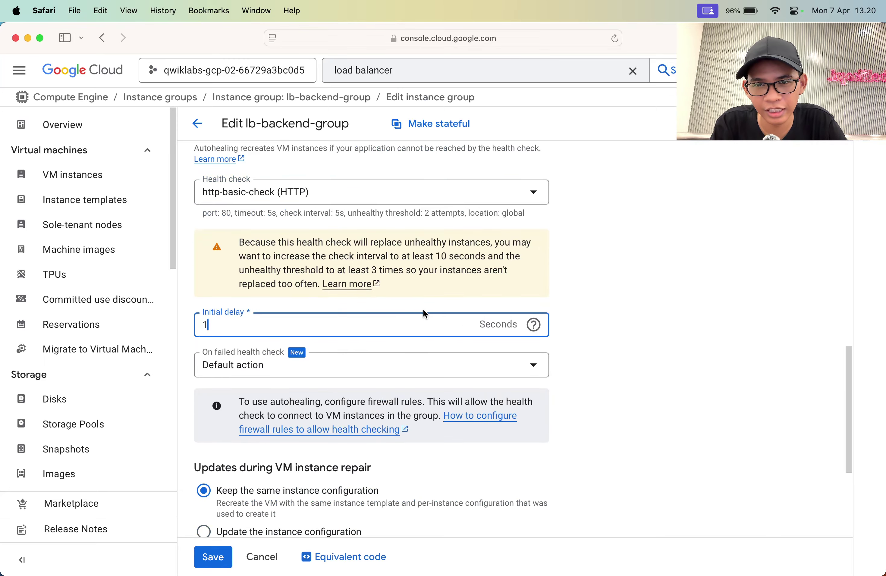
left_click(533, 325)
left_click(610, 326)
scroll(610, 327, "down", 5)
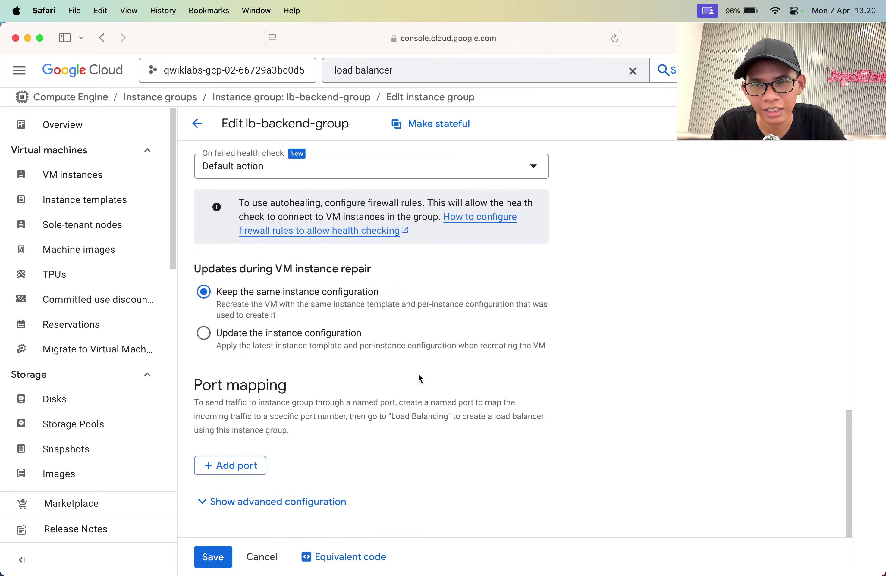
left_click(218, 553)
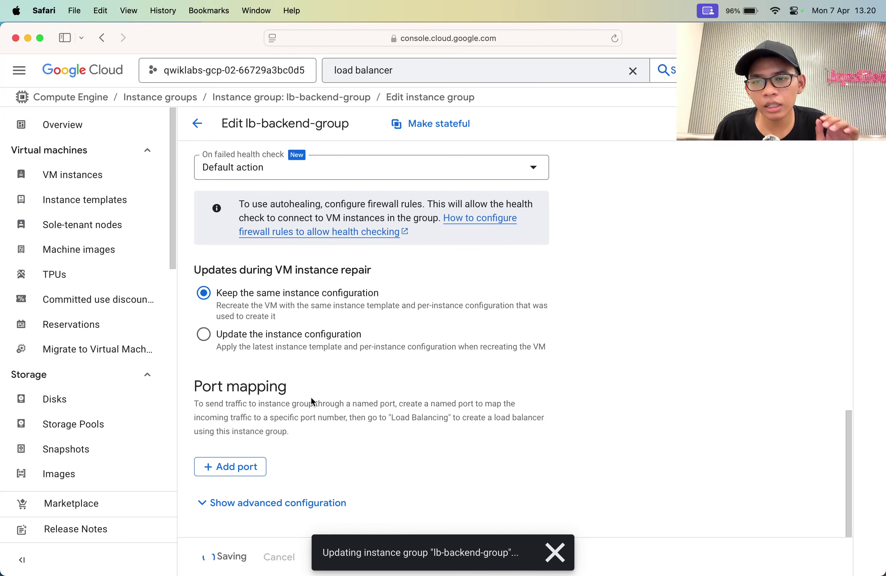
Check the overview and the VM instances' health check status of the updated lb-backend-group.
scroll(310, 239, "up", 6)
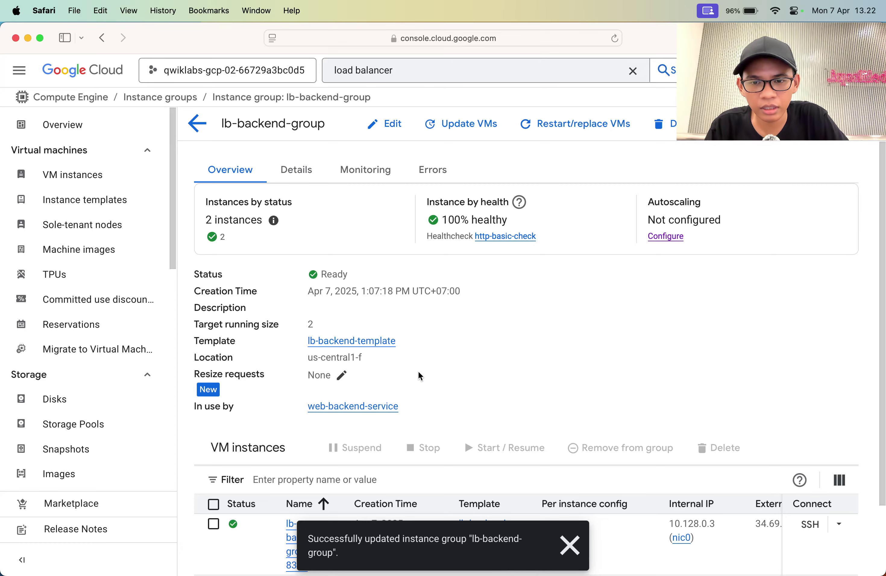
scroll(418, 371, "down", 3)
scroll(599, 463, "right", 5)
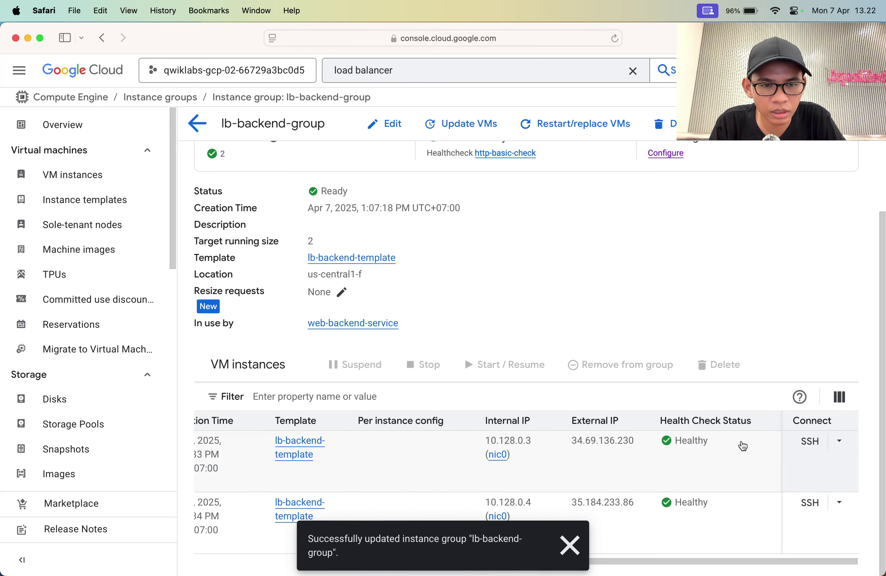
Switch to Chrome, rerun the progress check for the website behind the HTTP load balancer, and reset the page zoom.
key("super+Tab")
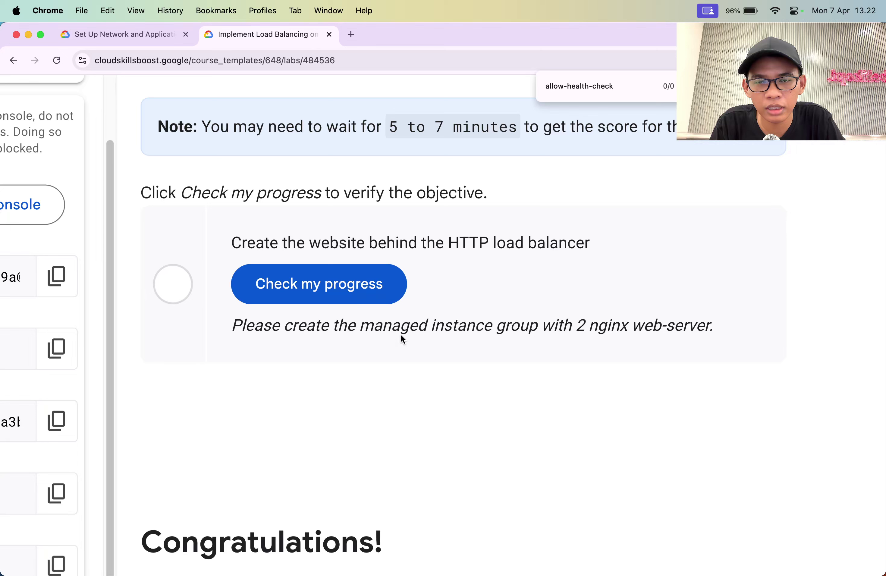
left_click(348, 291)
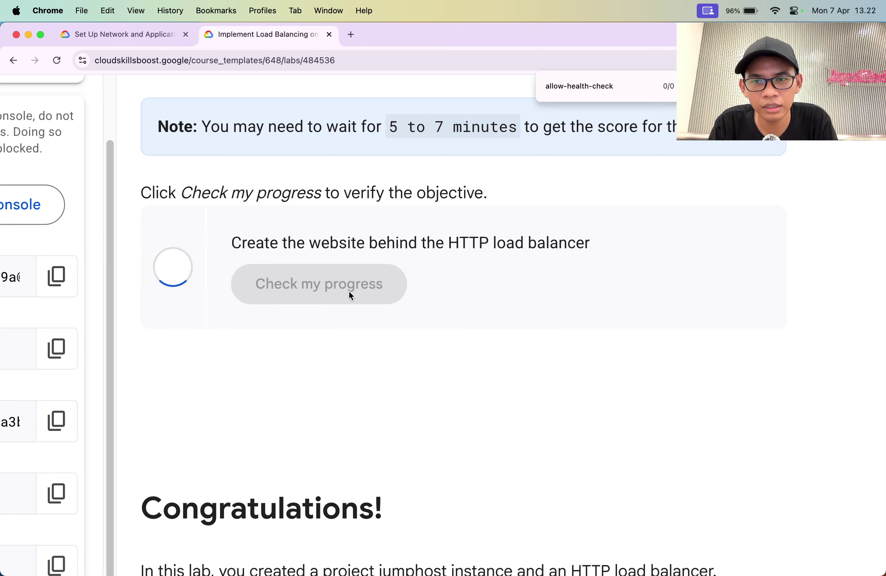
left_click(349, 292)
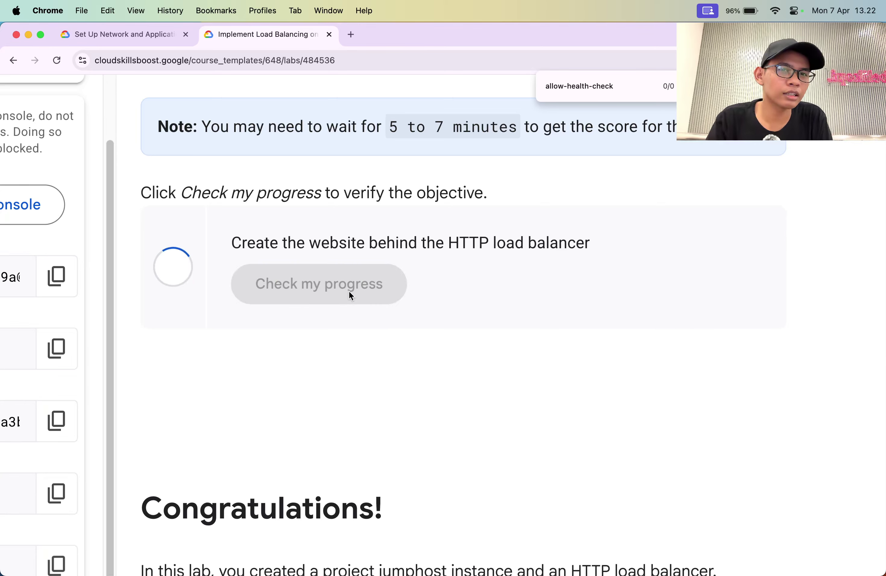
key("super+0")
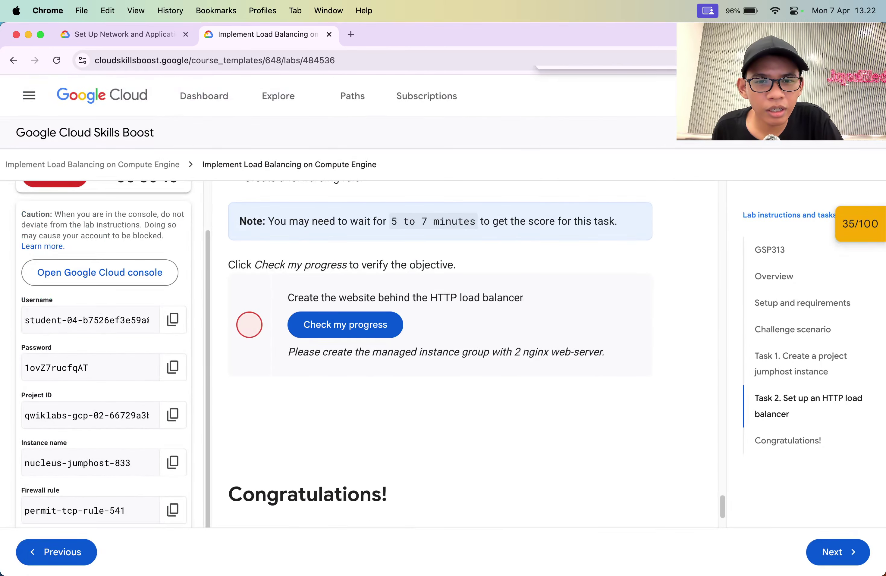
Copy "managed instance group" from the check feedback and search for it in the earlier load balancing lab's tab.
left_click_drag(372, 351, 427, 351)
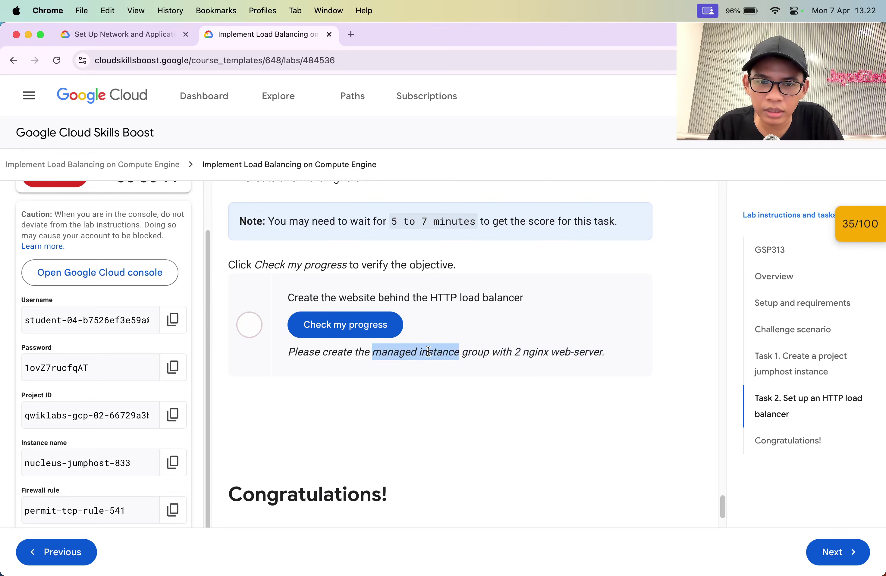
left_click_drag(486, 352, 387, 350)
key("super+c")
key("super+alt+Left")
key("super+f")
key("super+v")
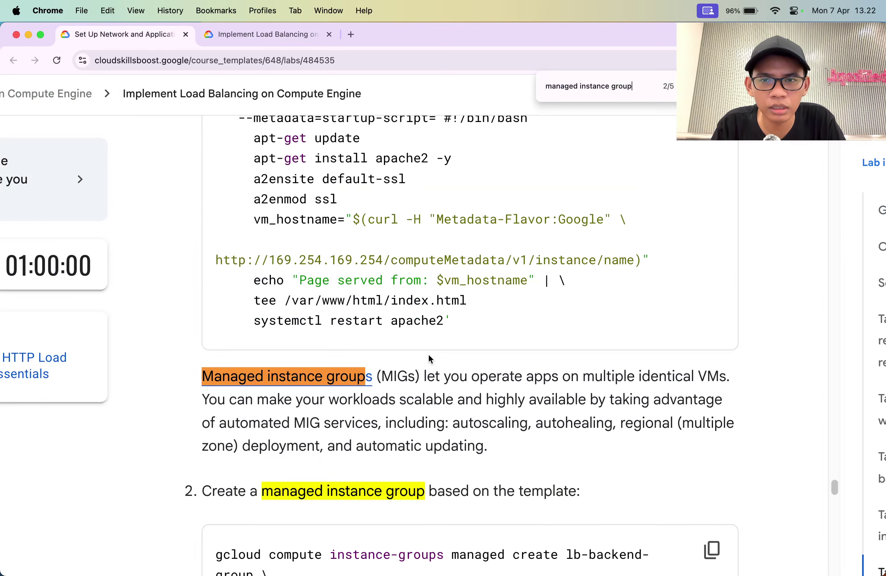
Copy the first line of the managed instance group creation command from the earlier lab, then return to the challenge lab's tab.
scroll(447, 415, "down", 2)
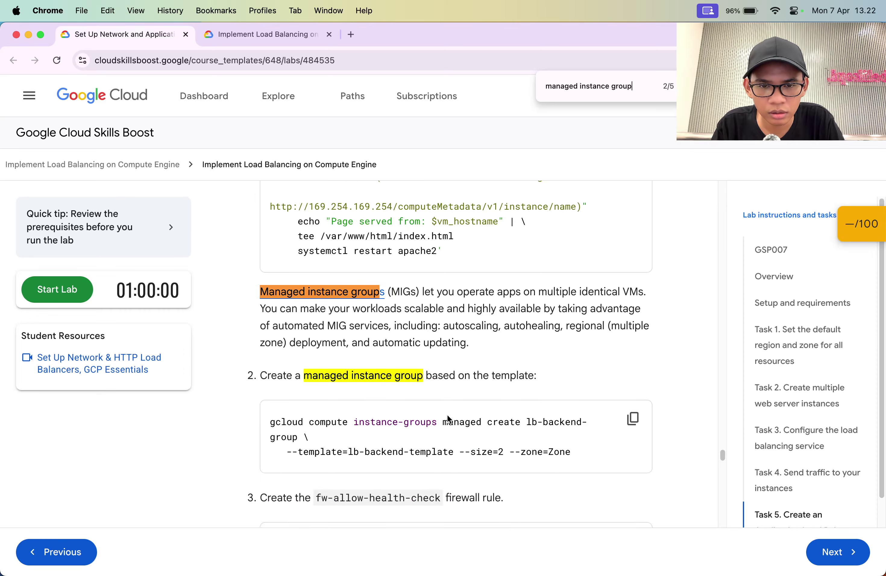
triple_click(446, 417)
key("super+c")
scroll(445, 416, "up", 5)
scroll(445, 416, "down", 8)
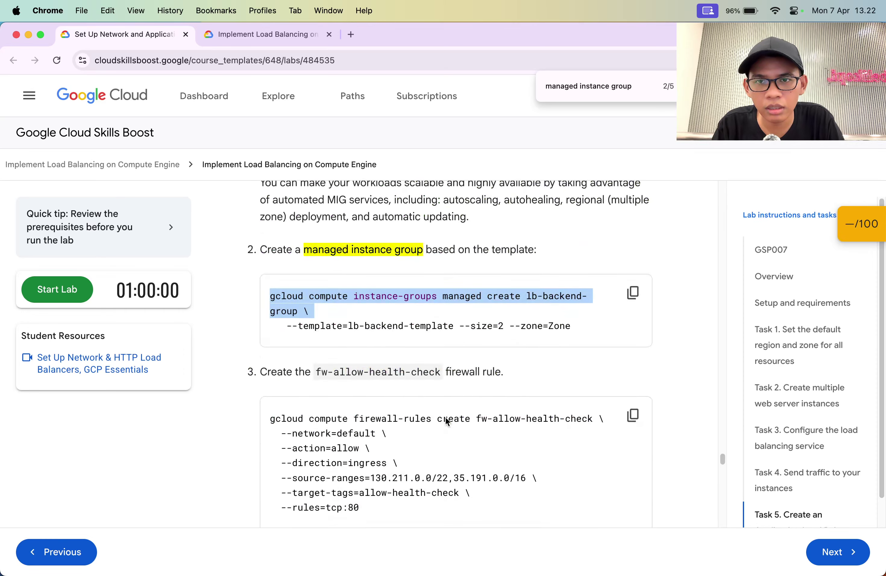
scroll(445, 416, "up", 10)
scroll(445, 417, "down", 3)
key("super+alt+Right")
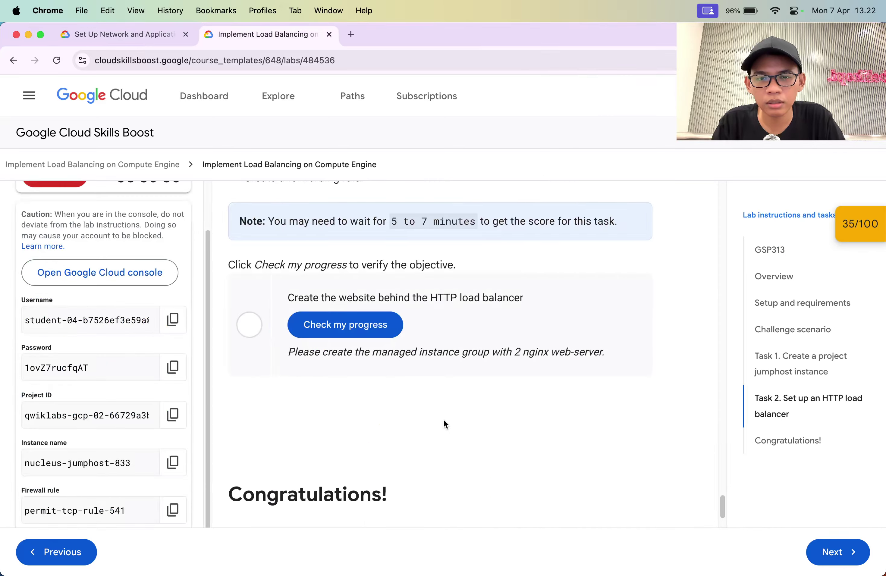
Switch to Sublime Text, paste the line in a new file, change it to "gcloud compute instance-groups managed list" and copy it.
key("super+Tab")
key("super+n")
key("super+v")
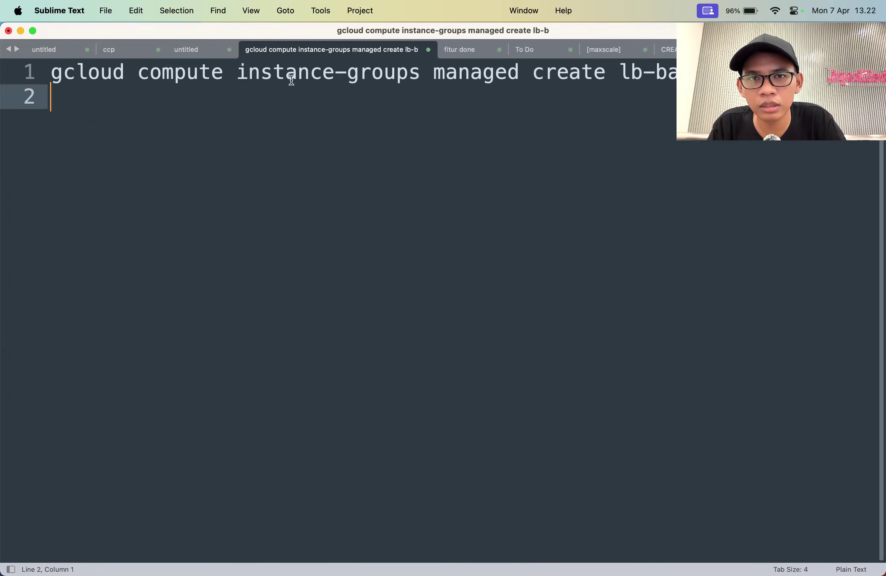
left_click_drag(533, 73, 846, 73)
type("list")
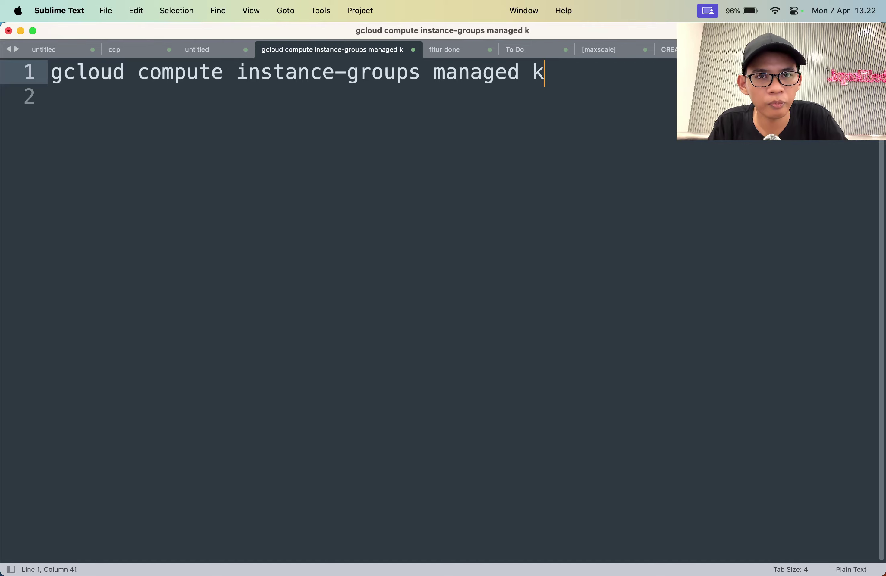
key("super+a")
key("super+c")
key("super+Tab")
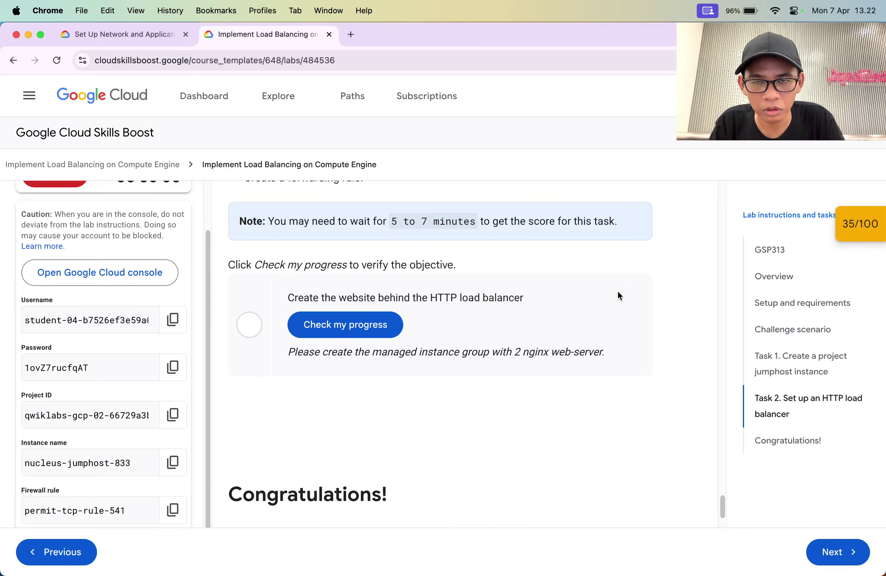
Switch to the Cloud console in Safari and authorize Cloud Shell with the challenge lab's student account.
key("super+alt+Left")
key("super+Tab")
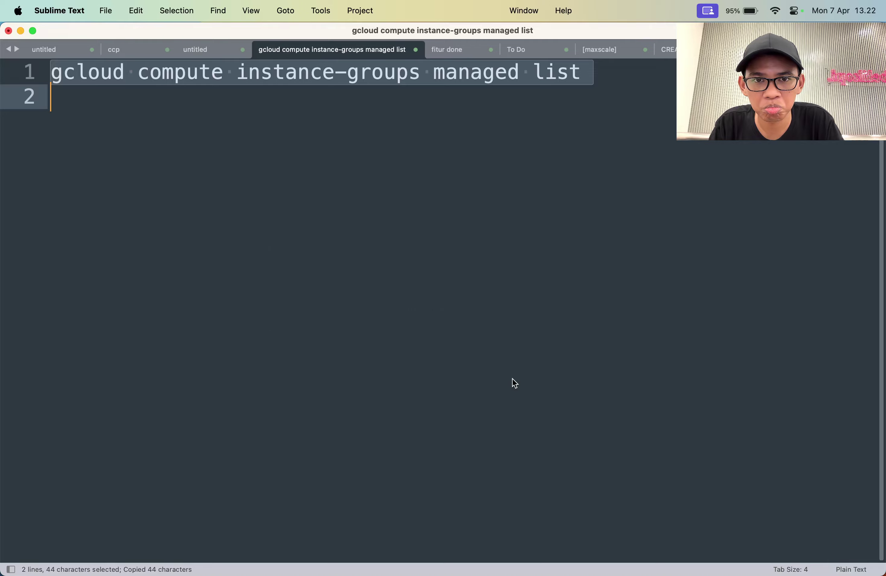
key("super+Tab")
key("super+Tab")
key("super+Tab")
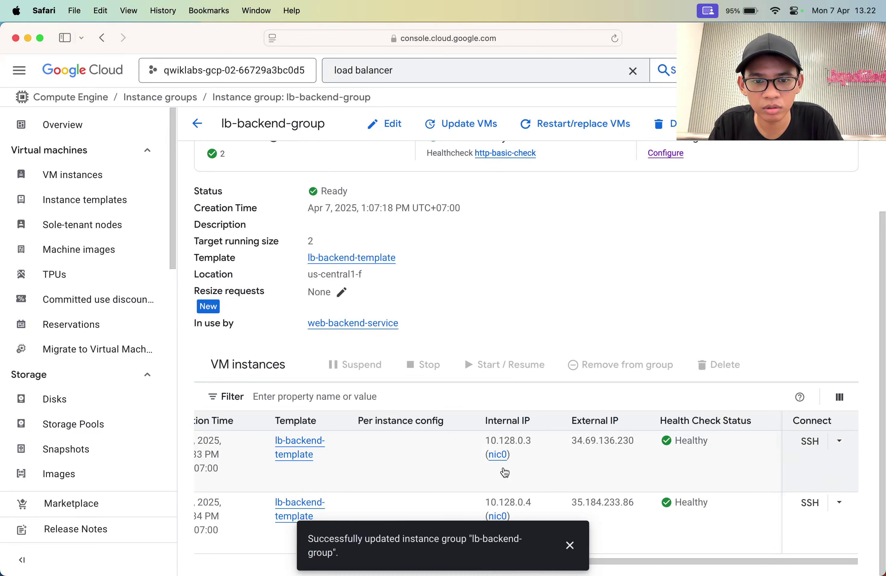
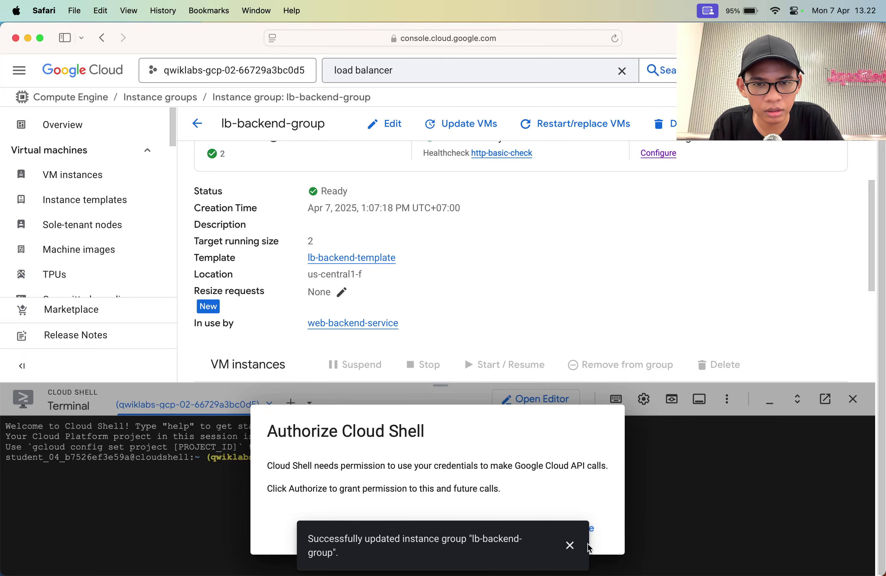
left_click(580, 527)
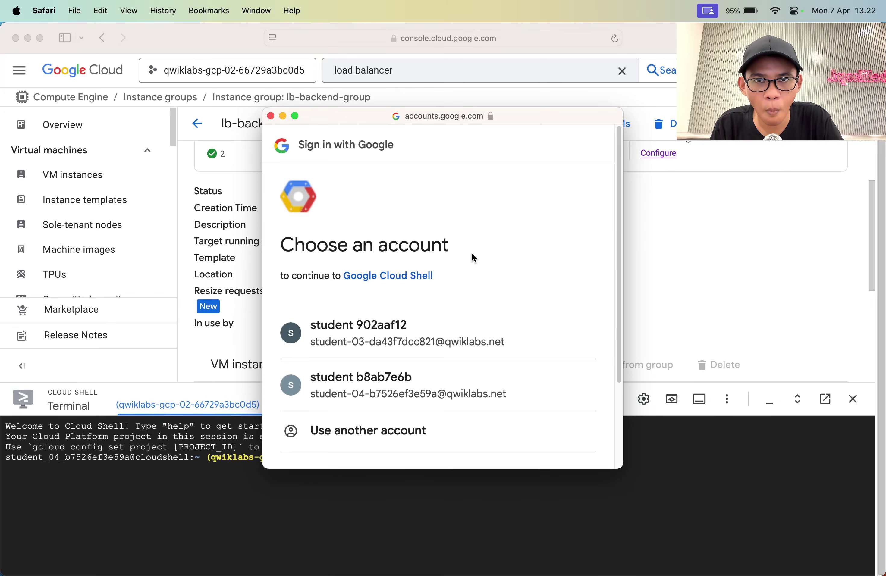
left_click(398, 381)
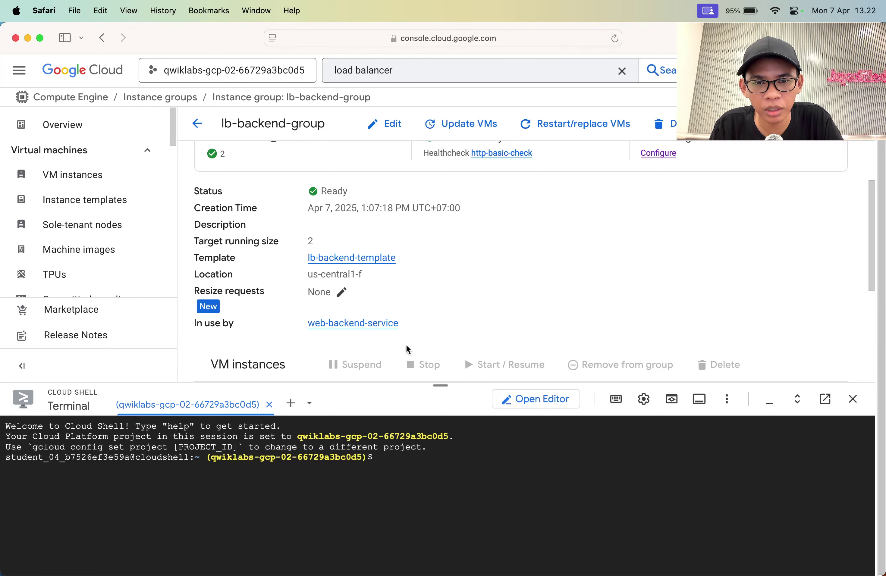
Enlarge the Cloud Shell terminal and run "gcloud compute instance-groups managed list".
left_click_drag(440, 383, 454, 200)
type("gcloud compute instance-groups managed list")
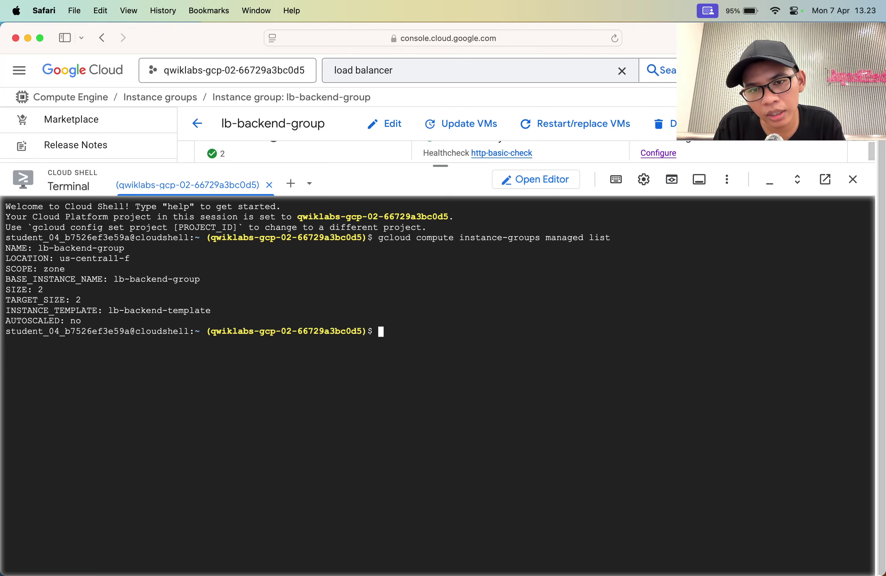
key("super+Tab")
key("super+Tab")
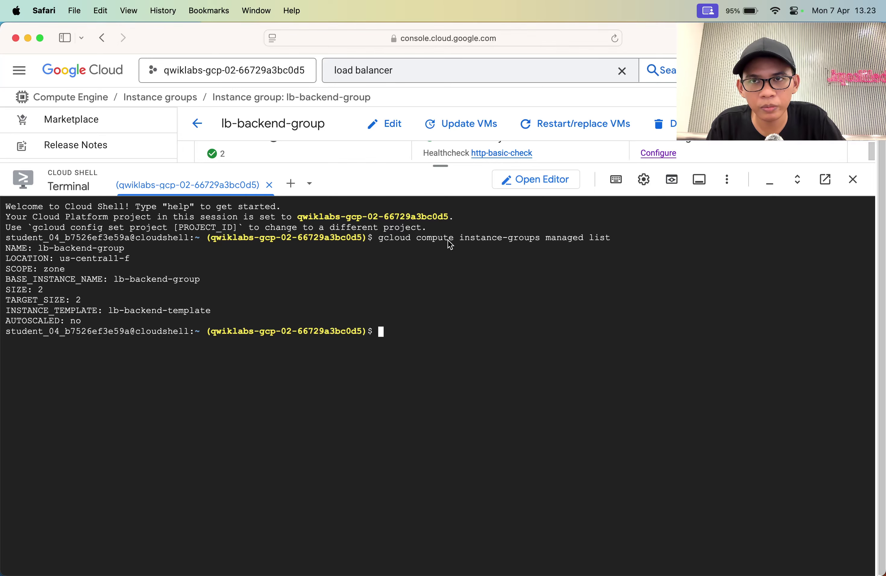
Shrink the Cloud Shell terminal and review the lb-backend-group overview above it.
left_click_drag(441, 165, 442, 434)
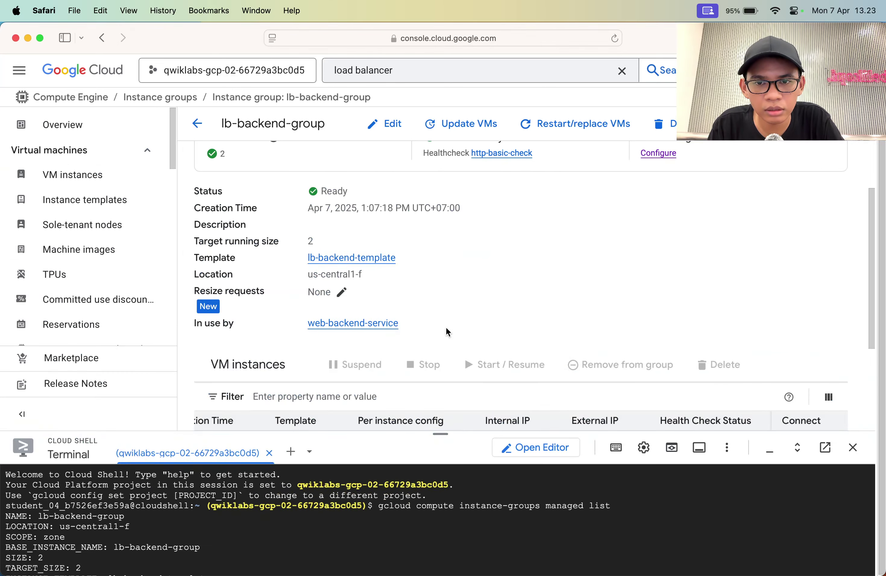
scroll(446, 328, "down", 4)
scroll(448, 333, "up", 5)
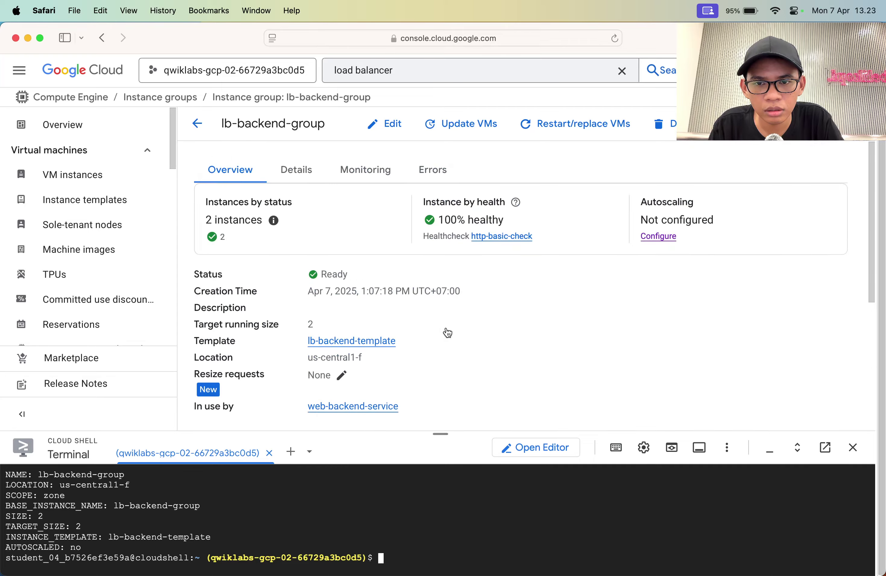
Switch to Chrome and rerun the challenge lab's progress check for the website behind the HTTP load balancer.
key("super+Tab")
key("super+Tab")
key("super+Tab")
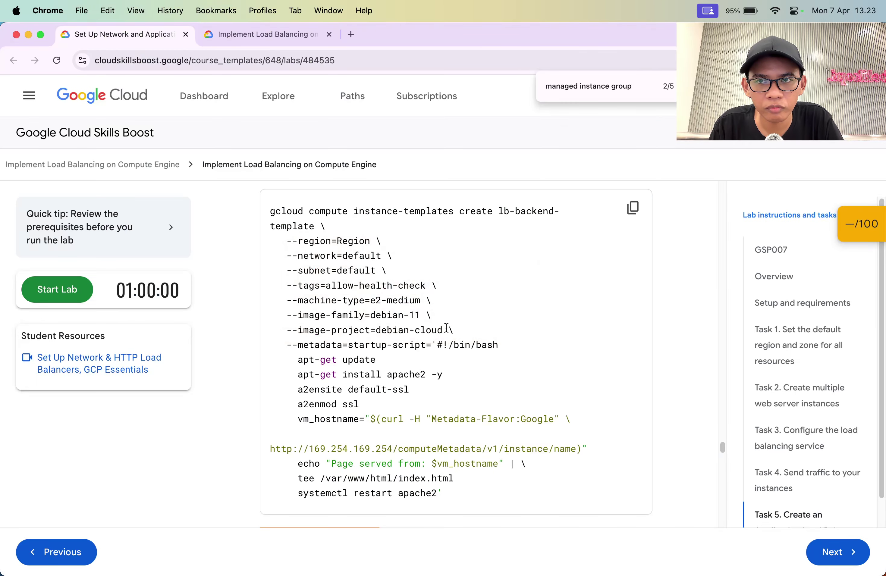
key("ctrl+Tab")
left_click(337, 326)
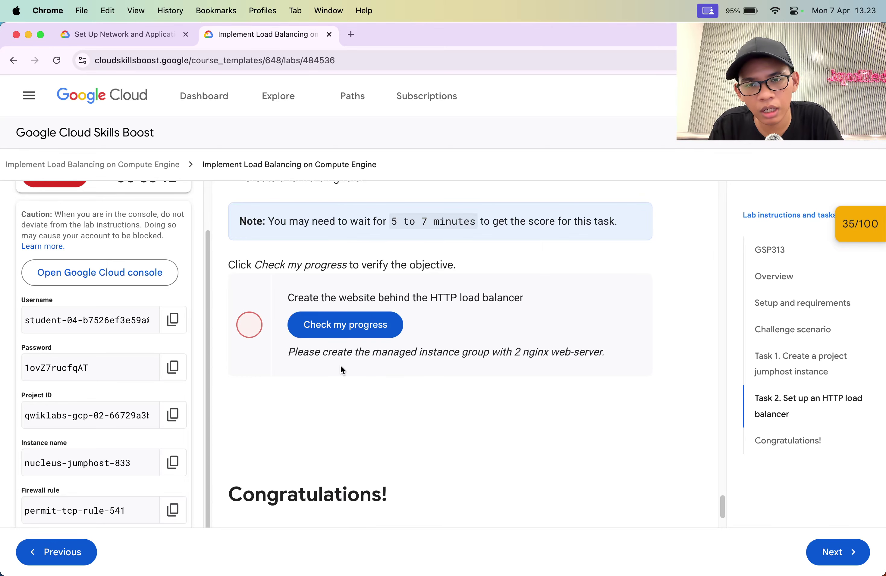
Copy the feedback "Please create the managed instance group with 2 nginx web-server." and search Google for it in a new tab.
triple_click(340, 352)
key("super+c")
key("super+t")
key("super+v")
key("Return")
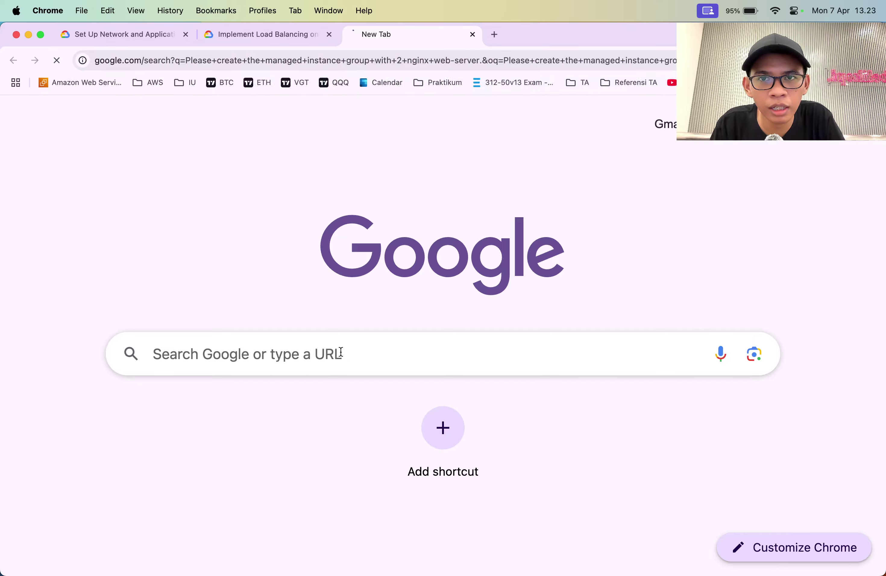
key("super+f")
key("super+v")
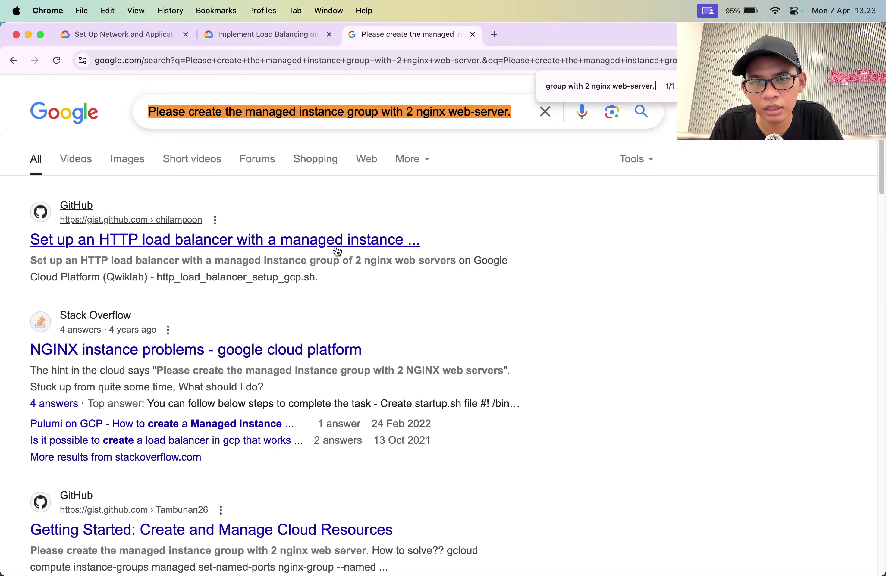
Open the Stack Overflow result "NGINX instance problems" and read through the commands of its top answer.
scroll(336, 248, "down", 3)
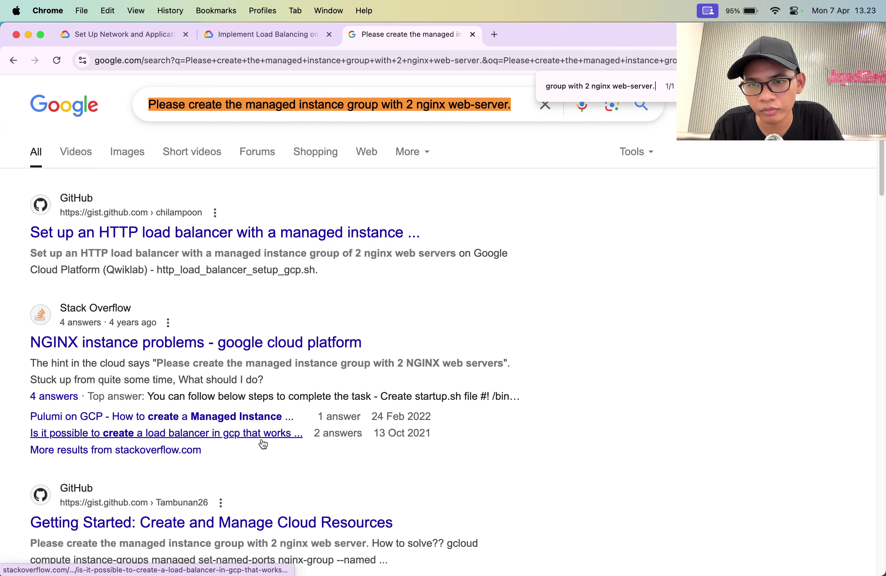
left_click(261, 277)
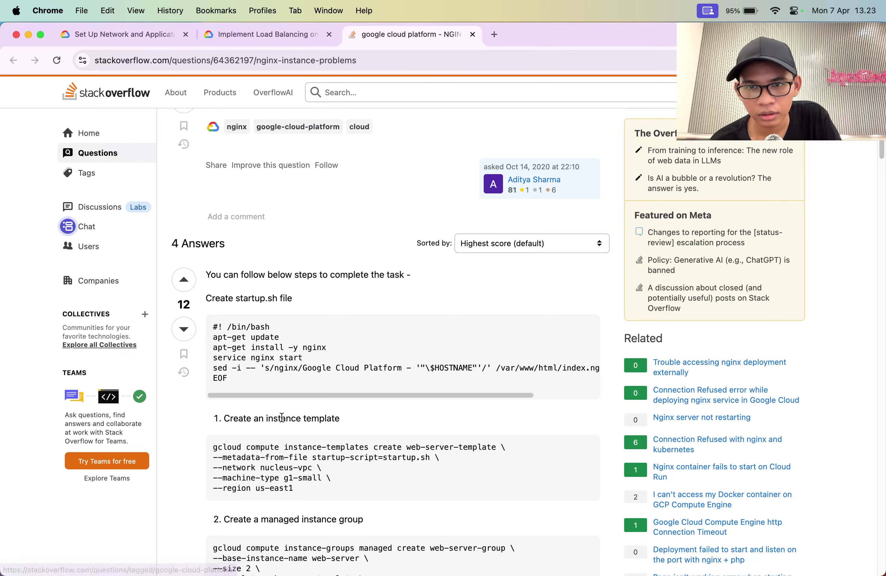
scroll(261, 277, "up", 3)
scroll(313, 367, "down", 3)
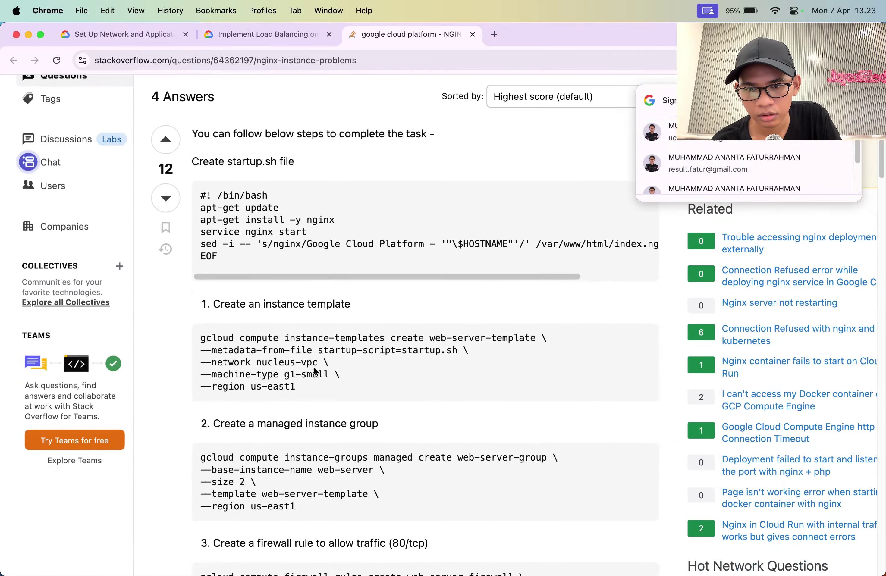
scroll(314, 370, "down", 20)
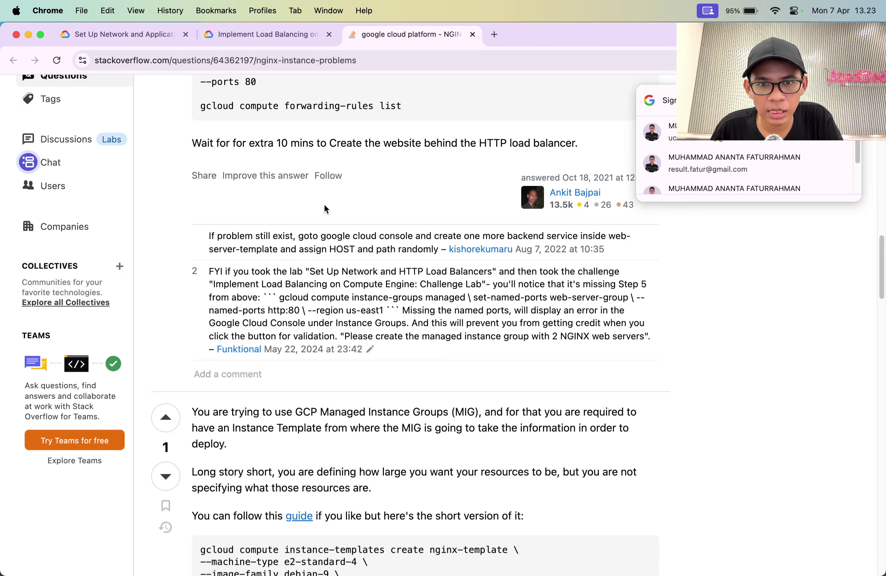
Examine the comment about setting the missing named ports http:80 and the answer below it.
triple_click(312, 297)
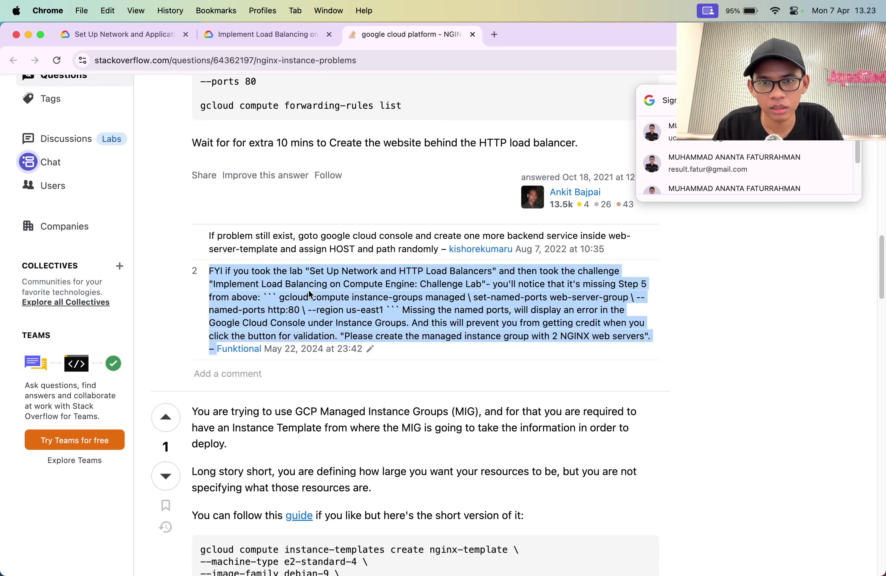
scroll(309, 291, "down", 4)
scroll(308, 289, "up", 1)
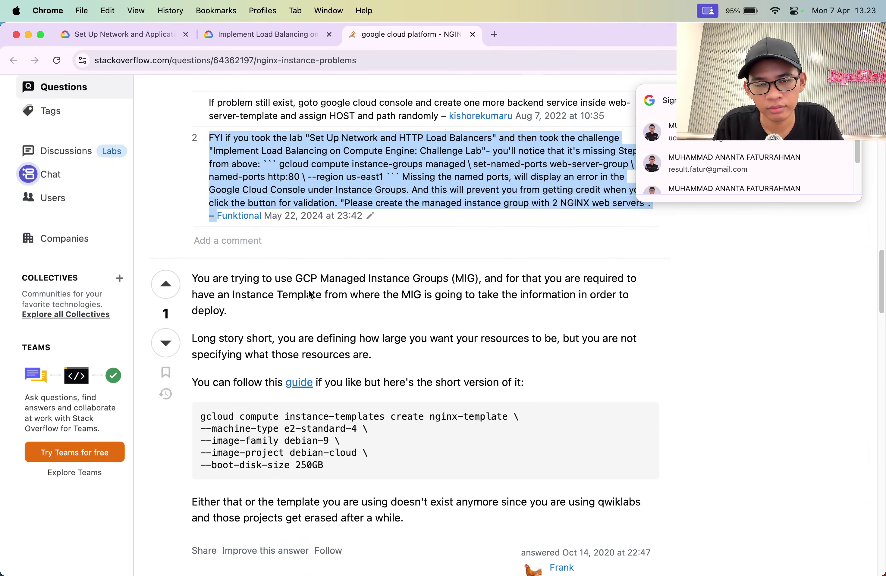
scroll(307, 304, "up", 20)
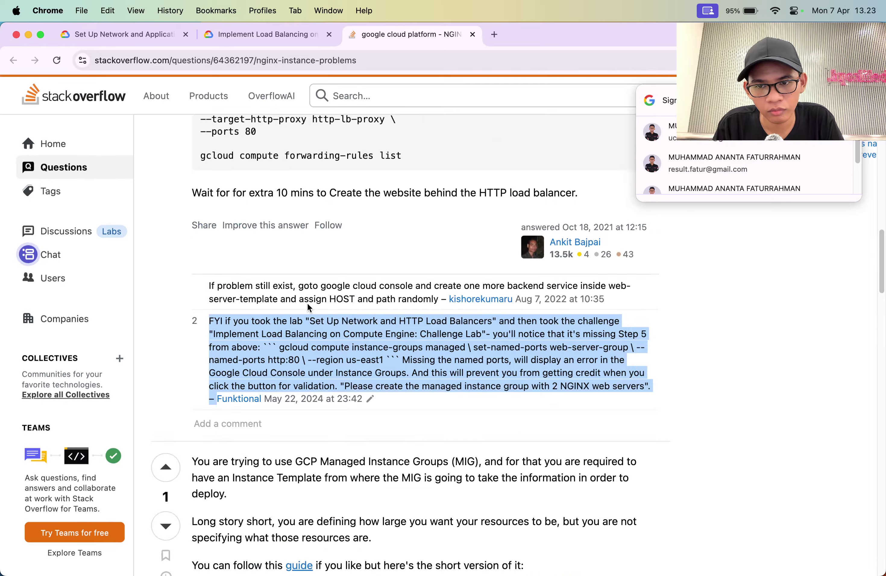
Examine the top answer's instance template and managed instance group commands and compare them with the earlier lab's template command.
scroll(307, 304, "up", 3)
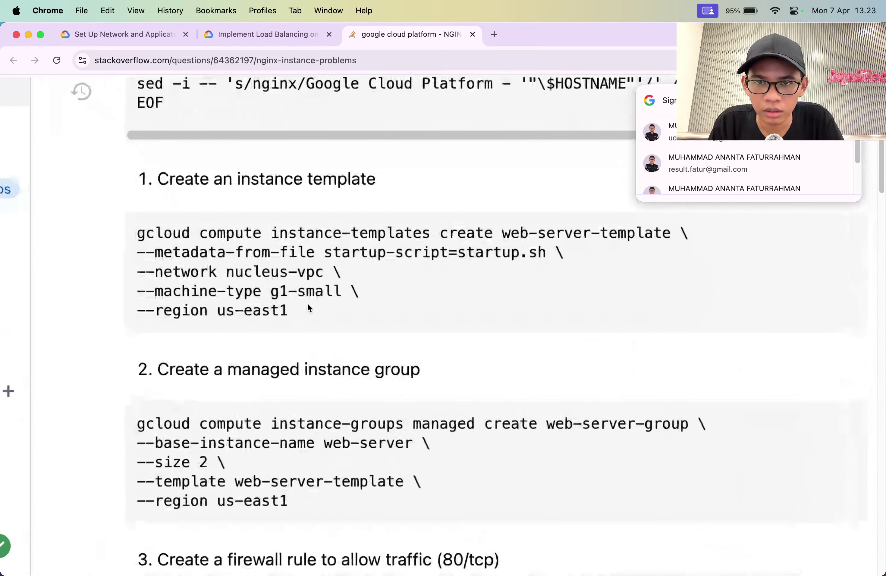
scroll(308, 307, "up", 2)
scroll(309, 303, "down", 3)
double_click(304, 281)
triple_click(304, 281)
scroll(304, 282, "up", 4)
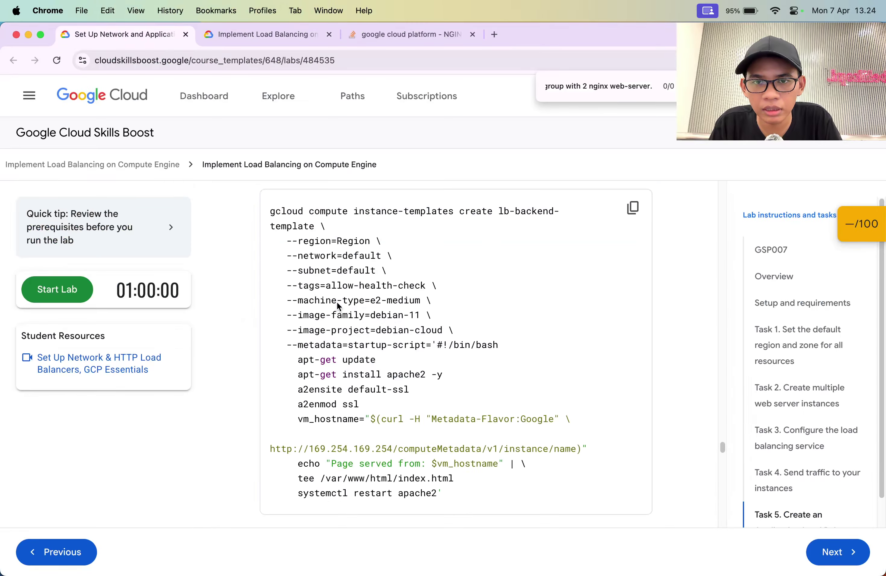
Switch to the Cloud console in Safari and open the Compute Engine VM instances list in a new tab.
key("super+Tab")
key("super+Tab")
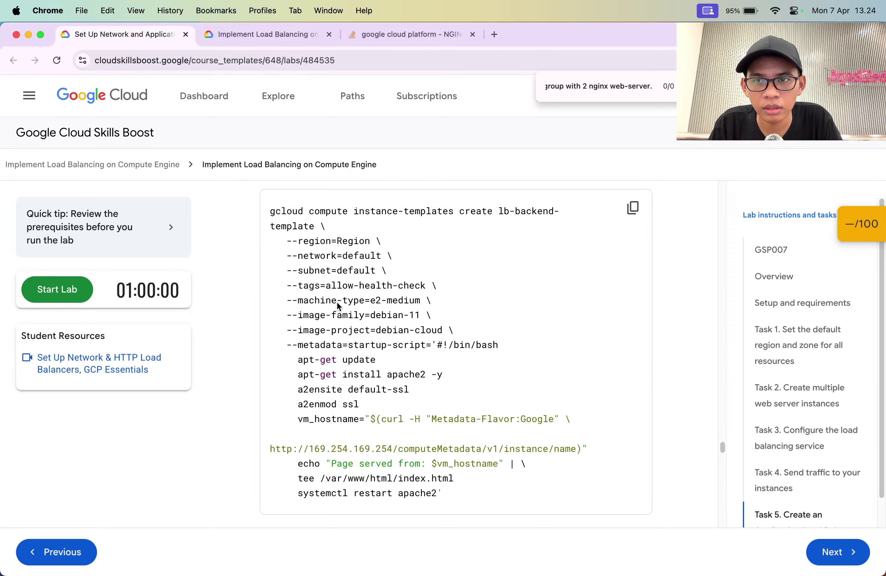
key("super+Tab")
key("super+Tab")
key("Tab")
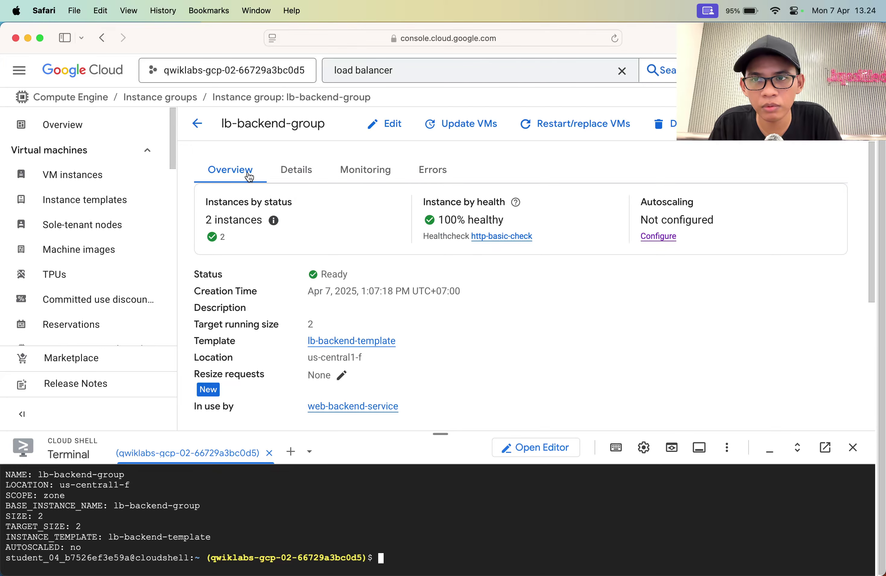
left_click(366, 70)
key("super+Return")
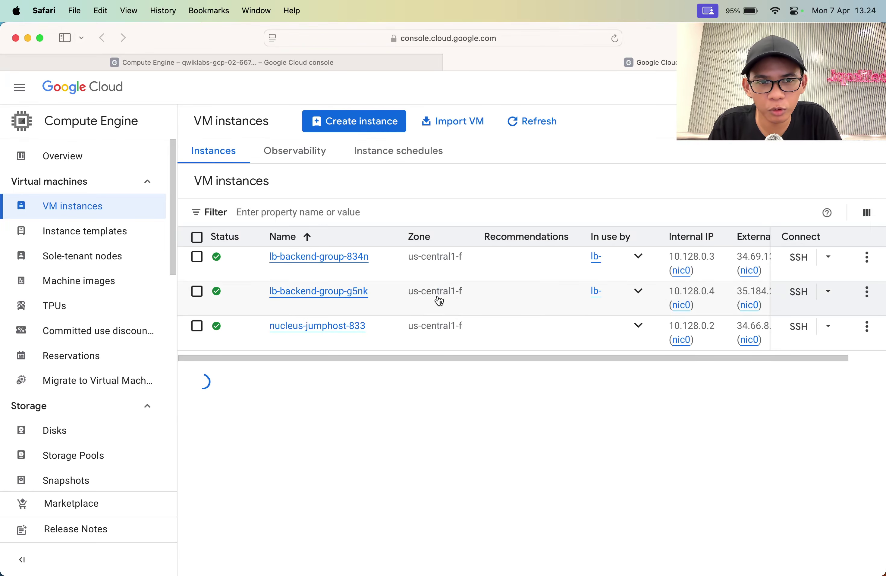
Copy the external IP of lb-backend-group-834n, open it in a new tab, and return to the VM instances list.
scroll(629, 299, "right", 5)
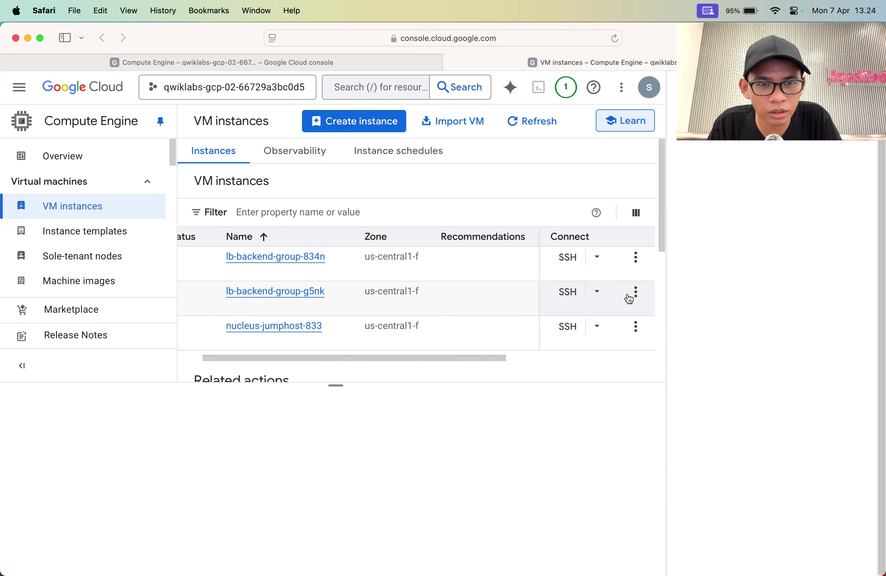
scroll(463, 301, "left", 3)
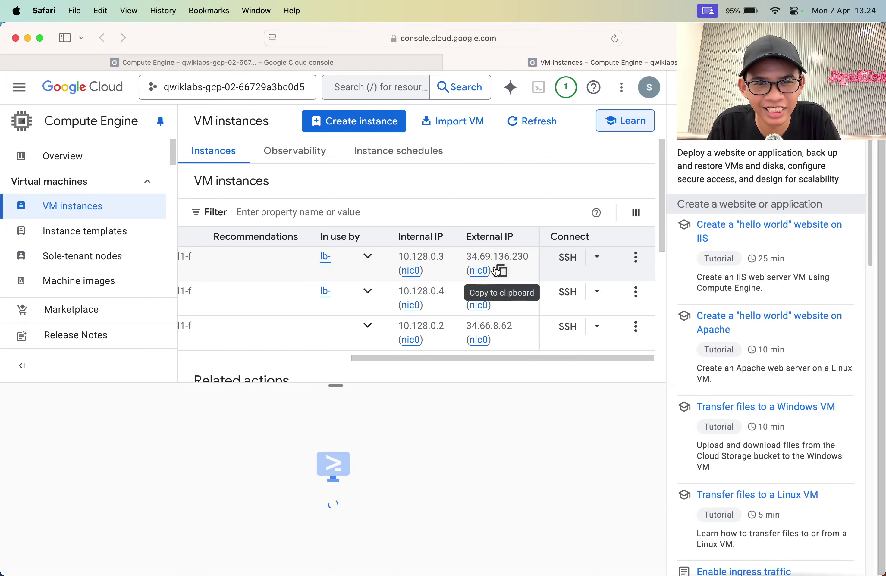
left_click(502, 271)
key("super+t")
key("super+v")
key("Return")
key("ctrl+Tab")
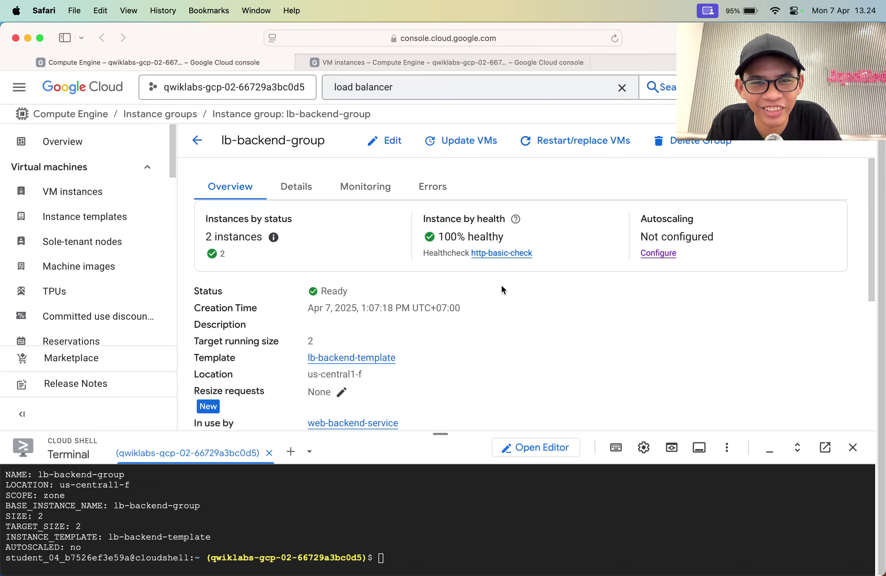
key("ctrl+Tab")
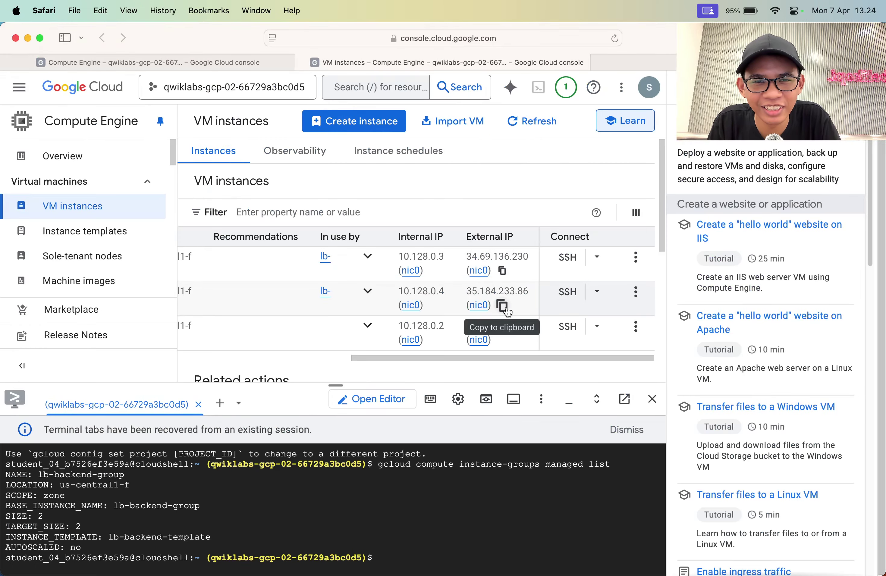
Copy the external IP of lb-backend-group-g5nk, open it in a new tab, and return to the VM instances list.
left_click(502, 306)
key("super+t")
key("super+v")
key("Return")
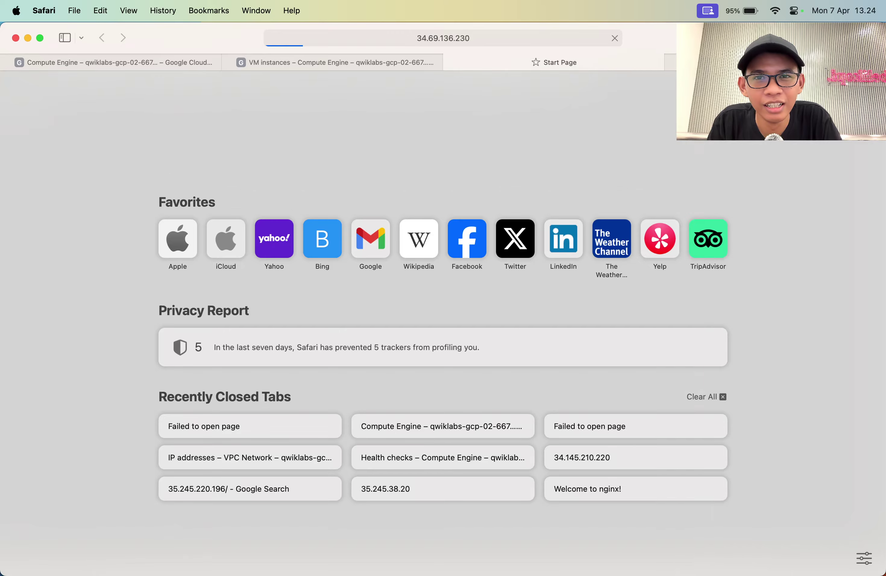
key("ctrl+shift+Tab")
key("ctrl+shift+Tab")
key("ctrl+Tab")
Copy the external IP of nucleus-jumphost-833 and open that address in a new tab.
left_click(503, 339)
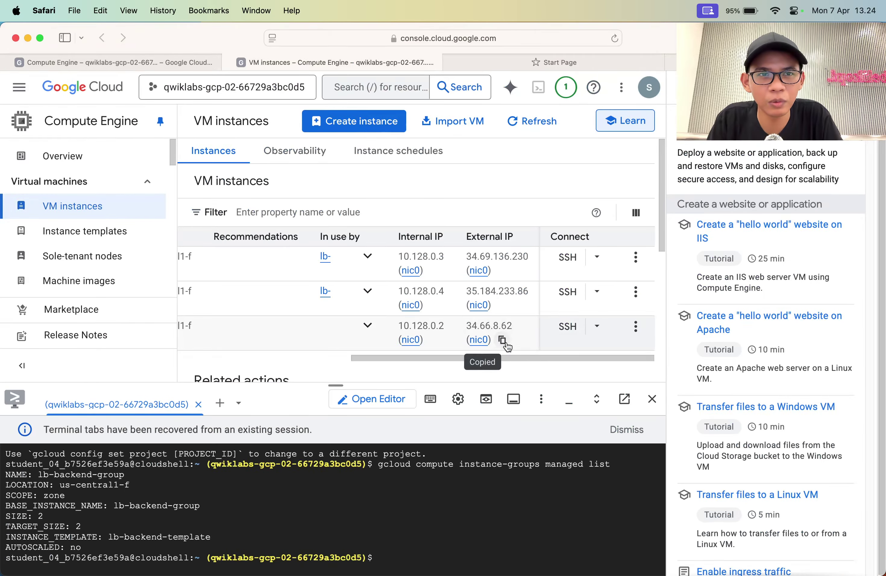
key("super+t")
key("super+v")
key("Return")
key("ctrl+shift+Tab")
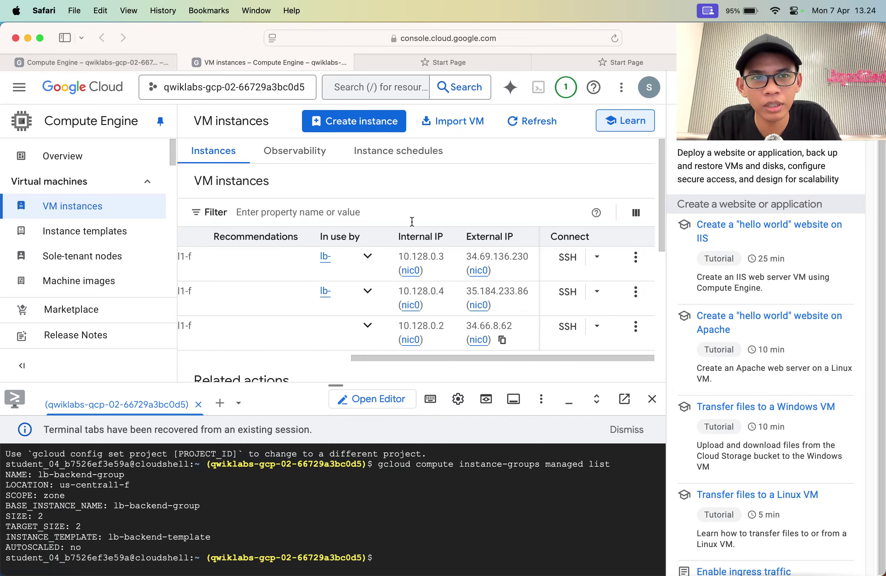
Check the tabs opened for the instance IP addresses and close them.
key("ctrl+shift+Tab")
key("ctrl+Tab")
key("ctrl+Tab")
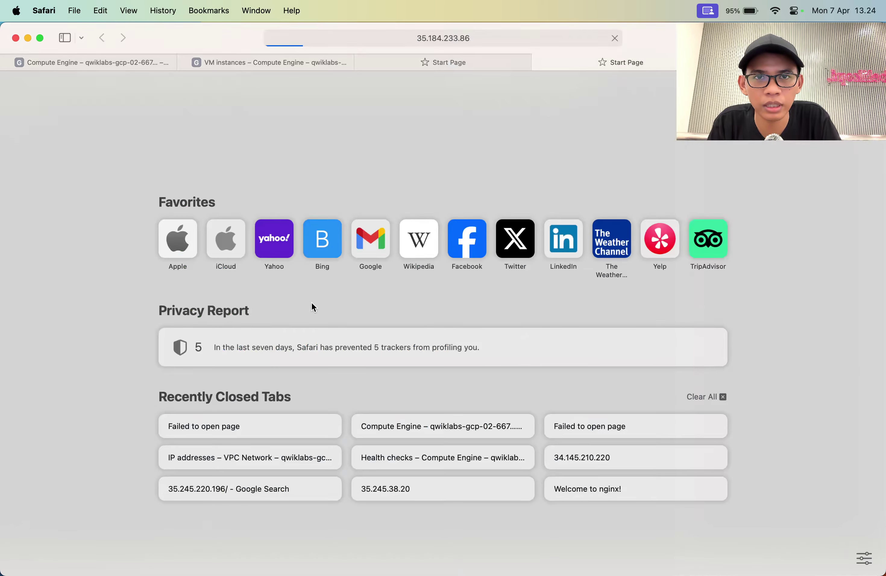
key("super+w")
key("super+w")
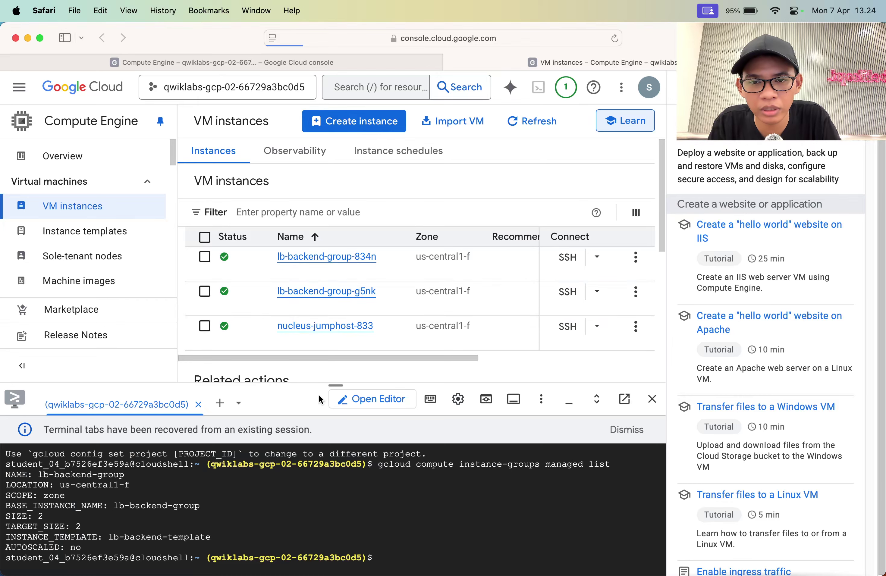
Enlarge the Cloud Shell terminal, list the home directory's files, and display the contents of startup.sh.
left_click_drag(335, 385, 348, 21)
type("ls")
key("Return")
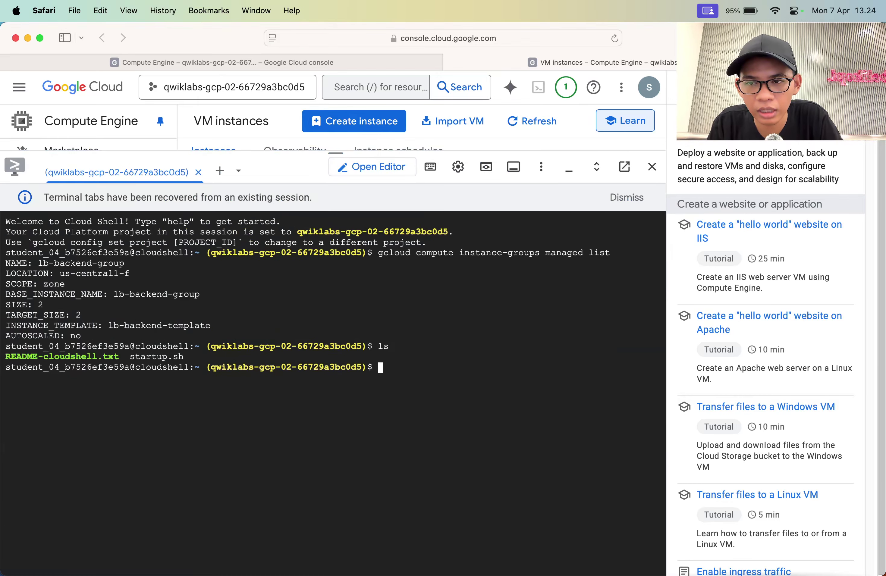
type("cat s")
key("Tab")
key("Return")
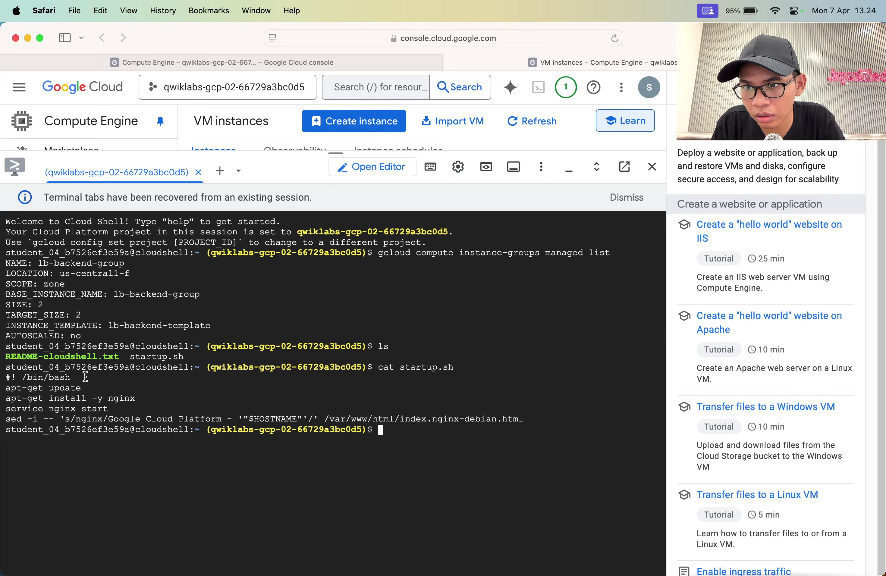
Compare the #! /bin/bash line of startup.sh with the startup script in the lab's Task 2 instructions in Chrome.
double_click(5, 384)
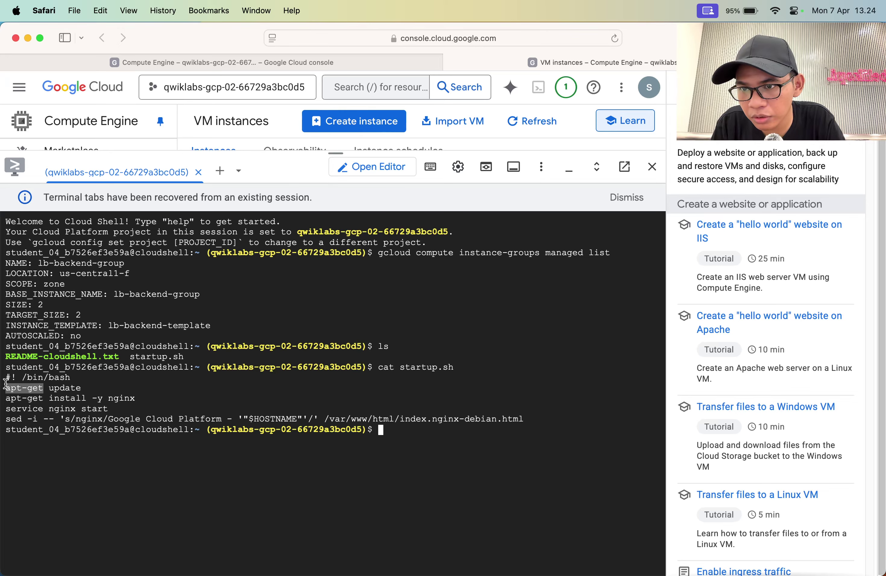
double_click(12, 375)
triple_click(11, 375)
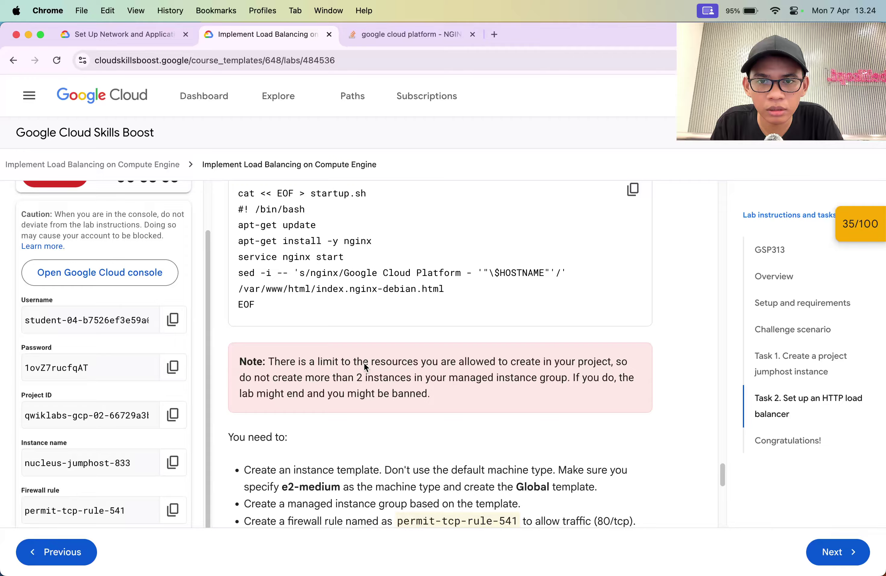
scroll(363, 363, "up", 10)
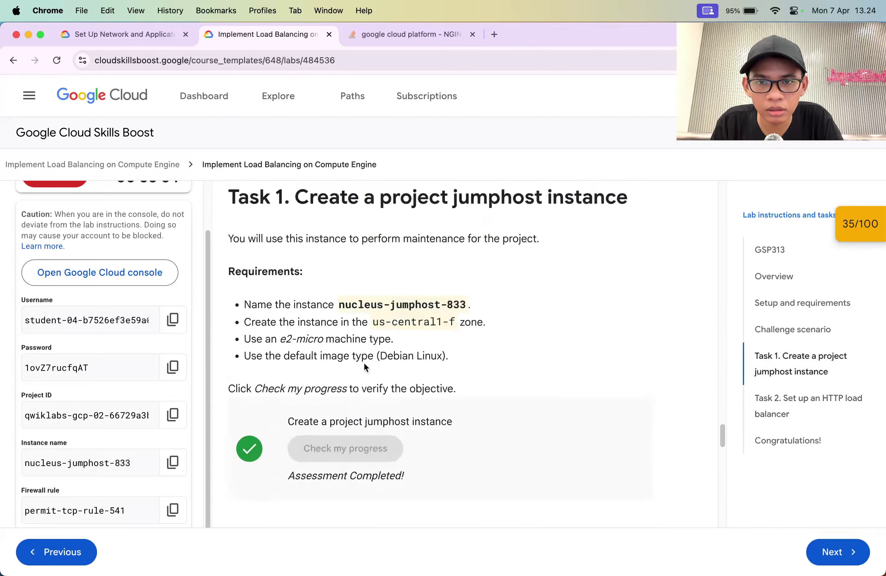
scroll(363, 363, "down", 5)
scroll(364, 363, "up", 5, "ctrl")
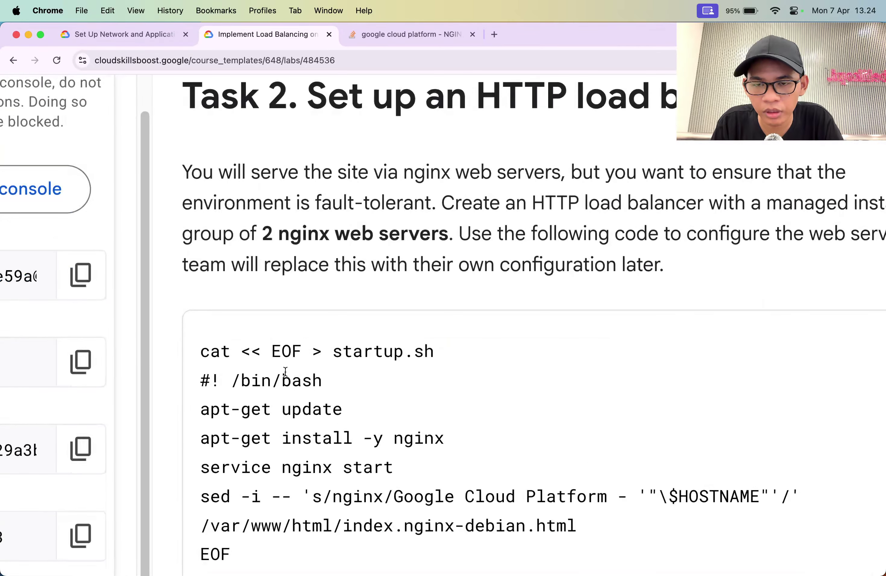
triple_click(273, 381)
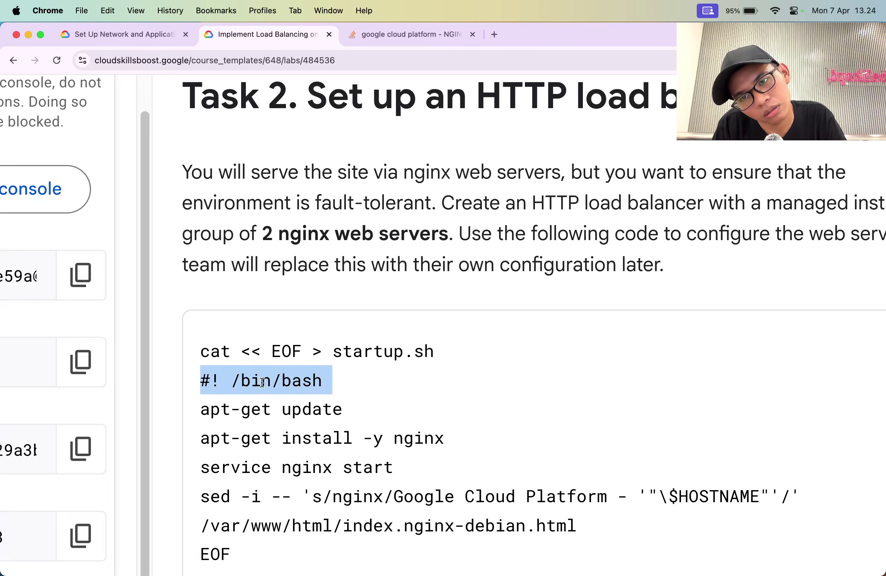
scroll(273, 381, "down", 5, "ctrl")
scroll(262, 382, "down", 3)
Search Google for "#!/bin/bash" in a new tab to check the shebang syntax and close the tab.
key("super+t")
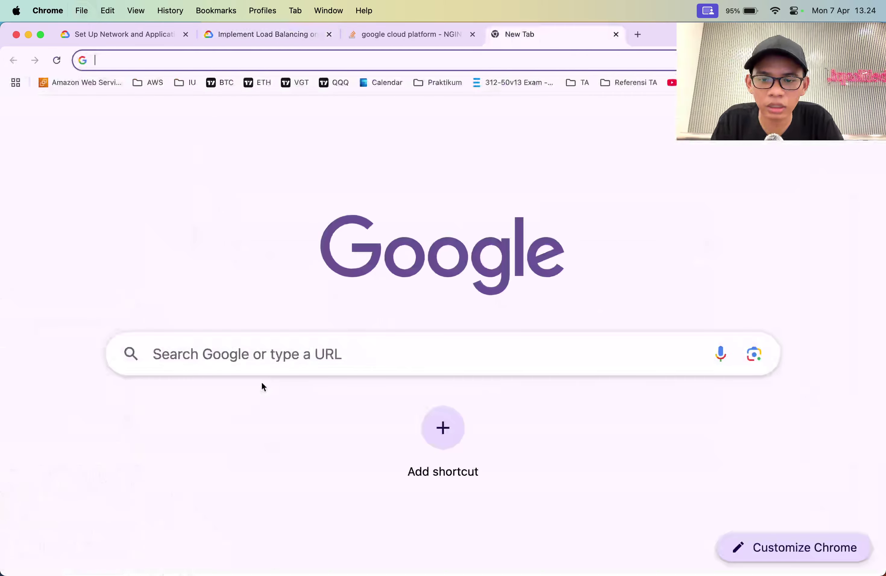
type("E")
key("BackSpace")
type("#!/bin/bash")
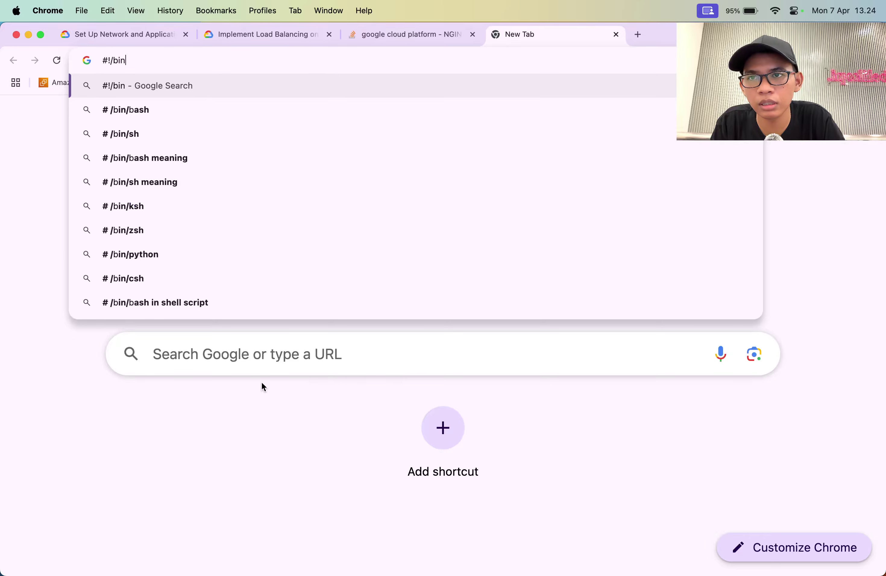
key("Return")
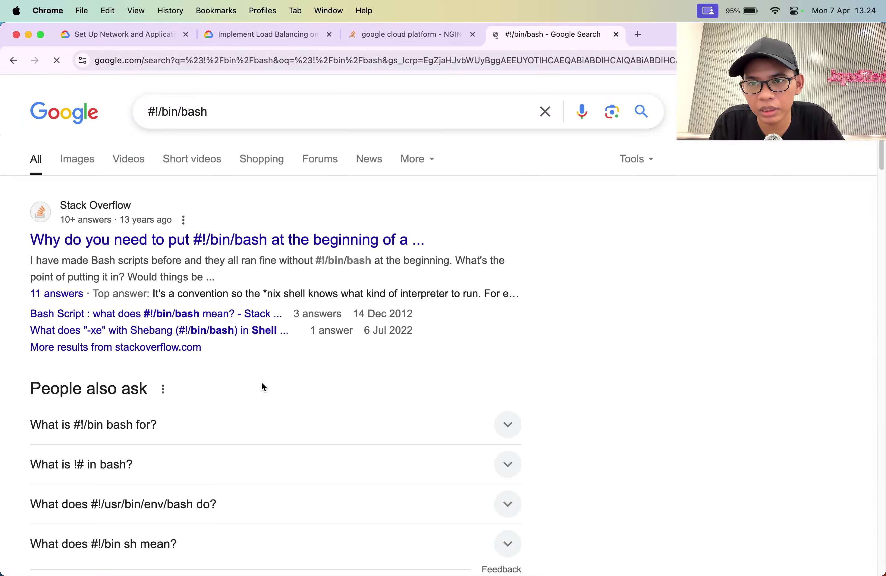
key("super+w")
key("super+Tab")
key("super+Tab")
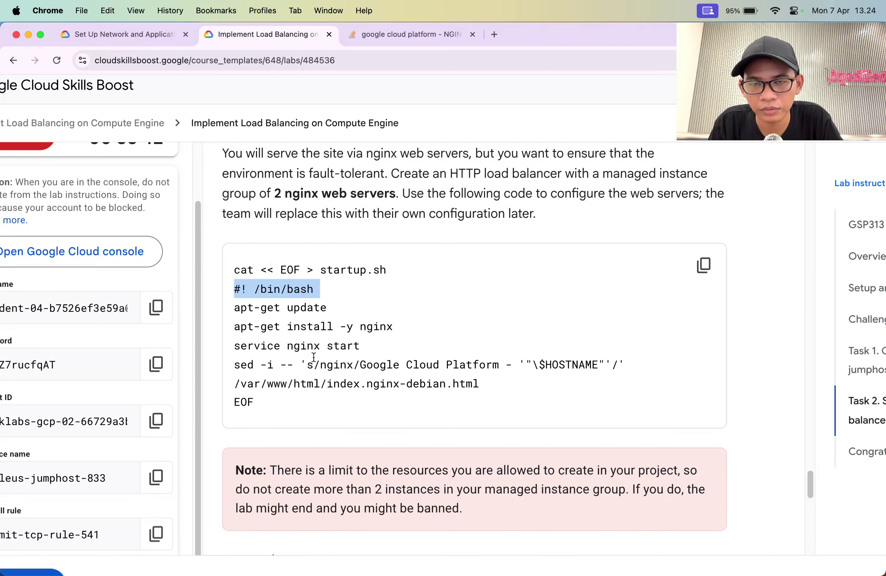
Switch to Cloud Shell in Safari, recall the earlier lb-backend-template creation command to review its options, and cancel it without running it.
key("super+Tab")
key("Tab")
key("super+Tab")
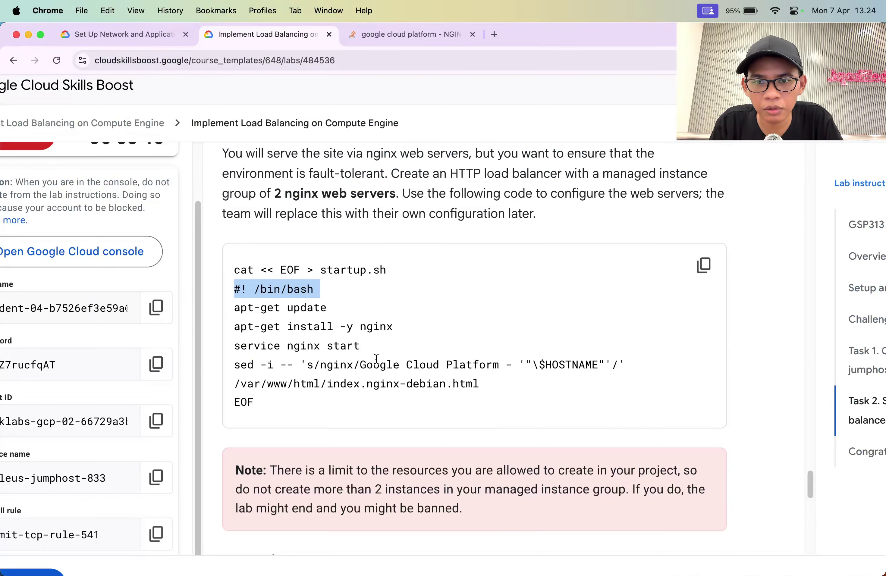
scroll(376, 358, "down", 5)
key("super+Tab")
key("Up")
key("Up")
key("Up")
key("Up")
key("Up")
key("Up")
key("Up")
key("Up")
key("Up")
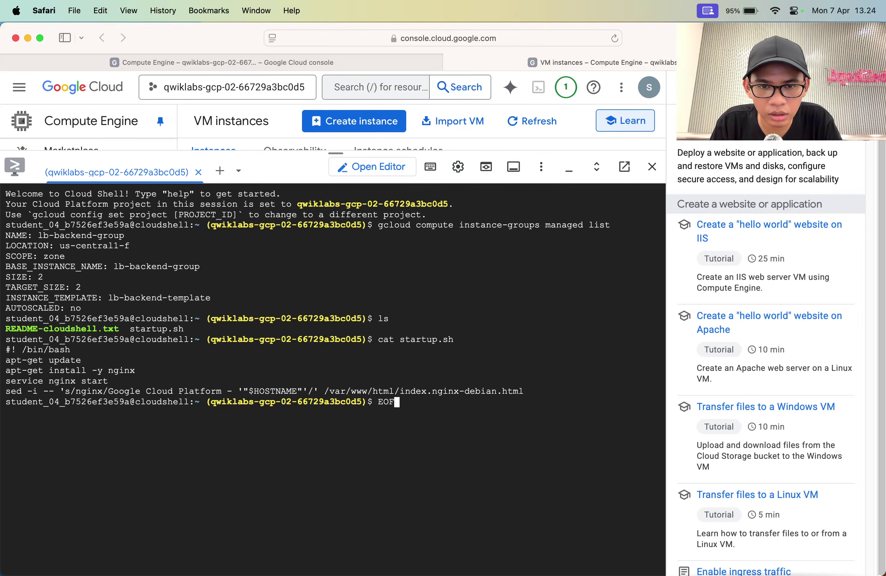
key("Up")
key("Up")
key("Up")
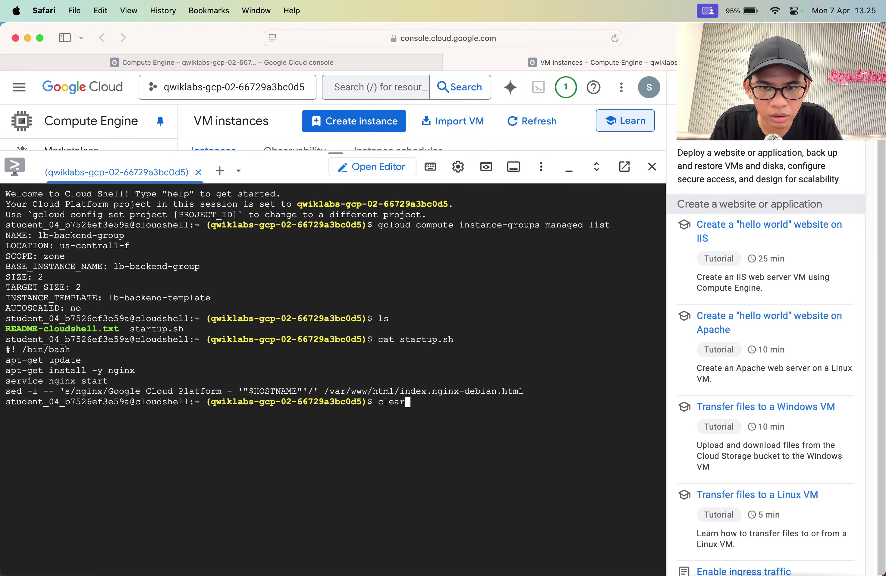
key("Up")
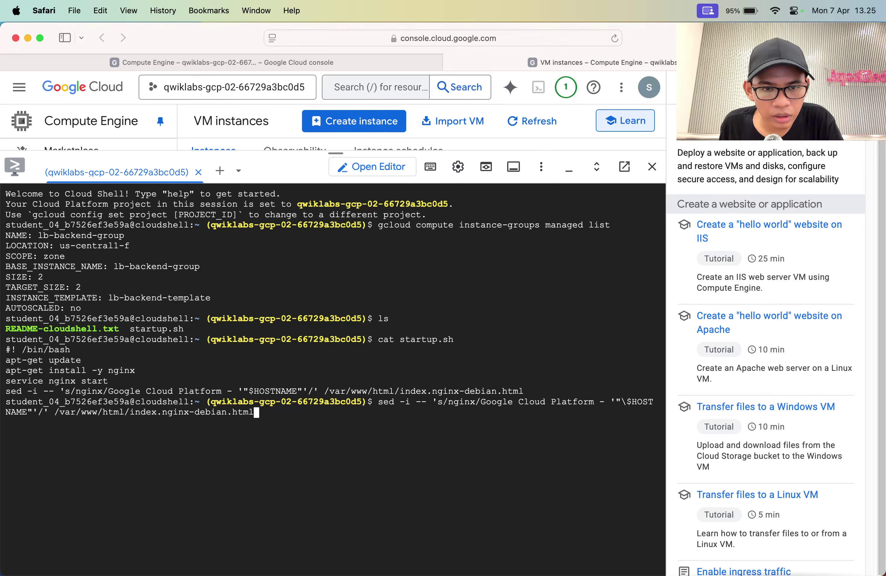
key("Up")
key("Up")
key("Up")
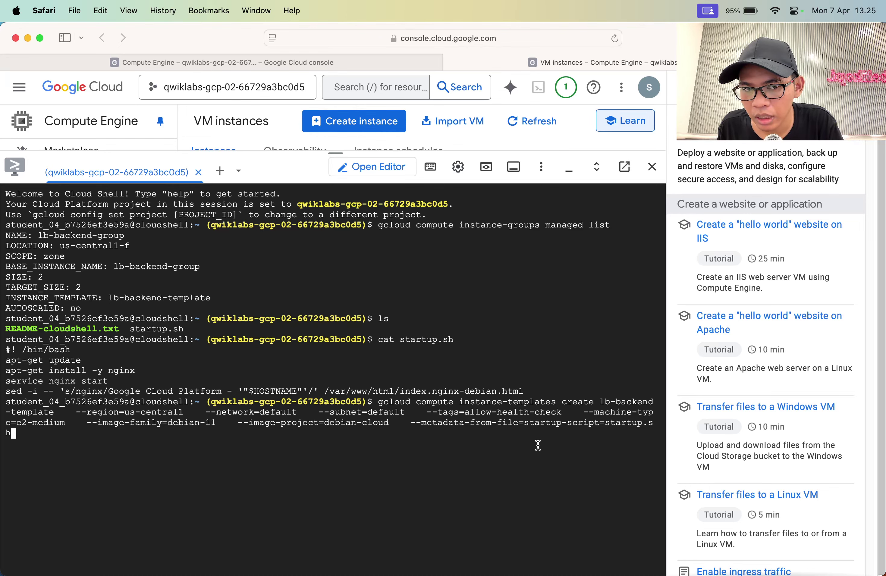
key("Return")
Review the Task 2 requirements in Chrome and check the progress of the HTTP load balancer objective.
key("super+Tab")
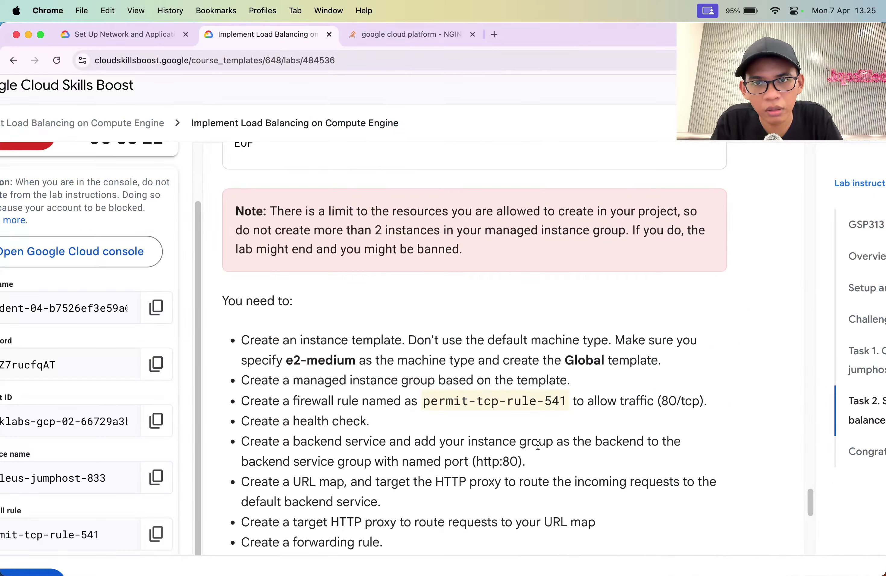
scroll(504, 434, "down", 5)
scroll(449, 468, "down", 3)
left_click(387, 513)
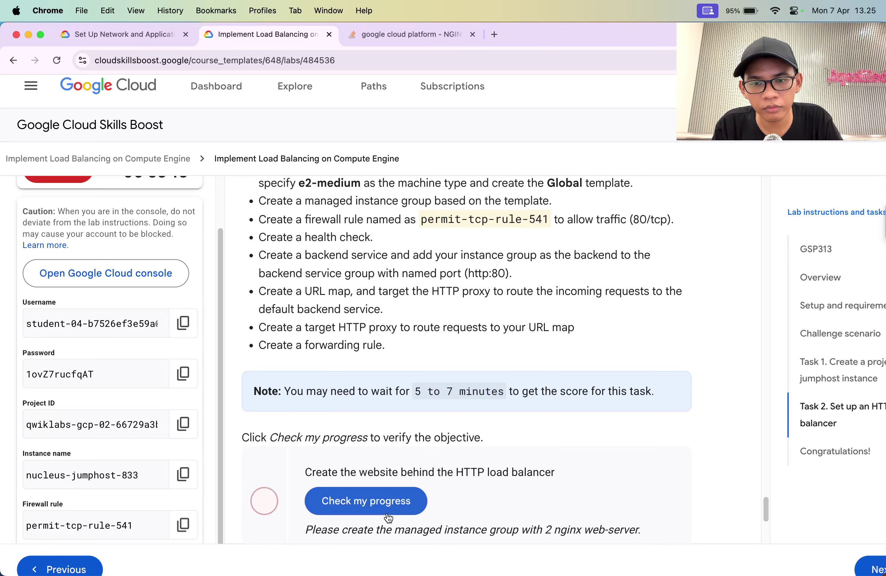
Return to the Cloud console in Safari, close the Learn panel, and shrink the Cloud Shell terminal to uncover the VM instances list.
key("ctrl+Tab")
key("ctrl+shift+Tab")
key("super+Tab")
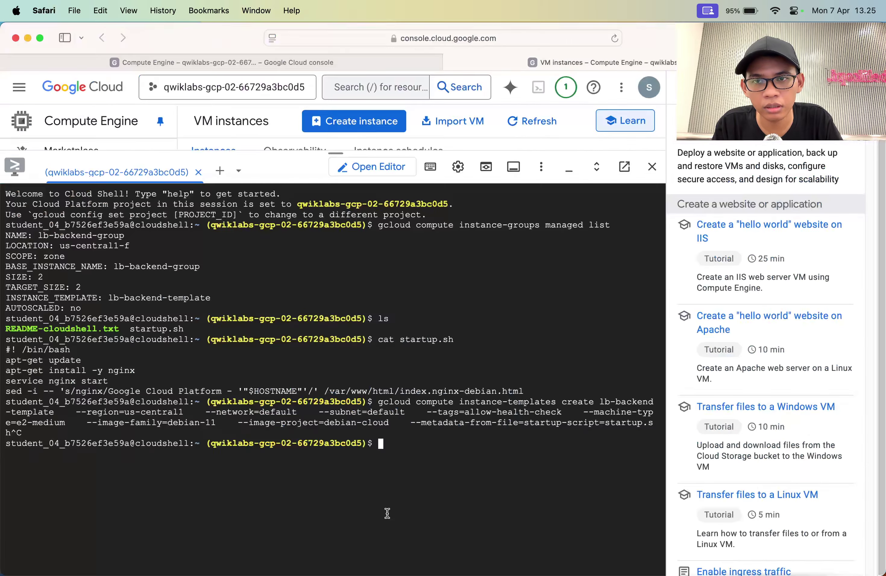
key("super+Tab")
key("super+Tab")
key("Escape")
left_click(625, 120)
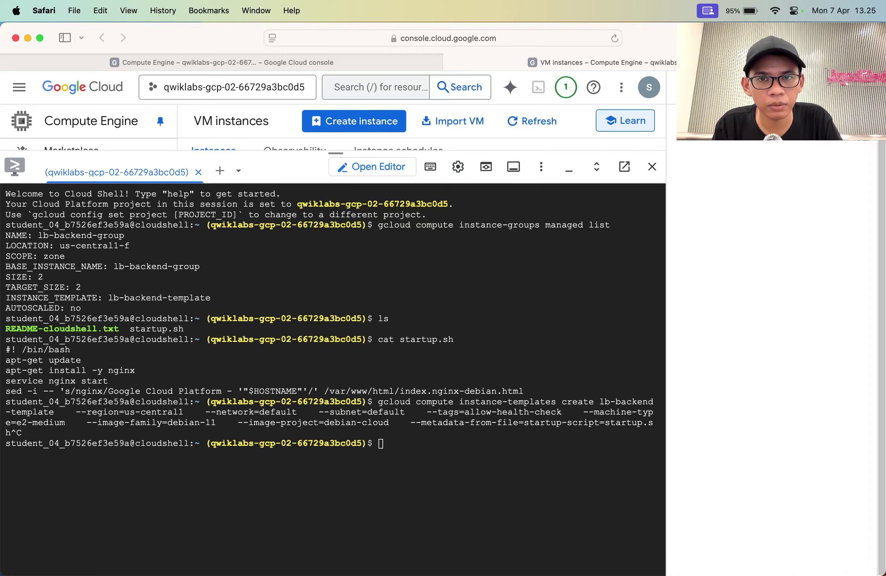
left_click(860, 87)
left_click(425, 148)
left_click_drag(434, 156, 437, 398)
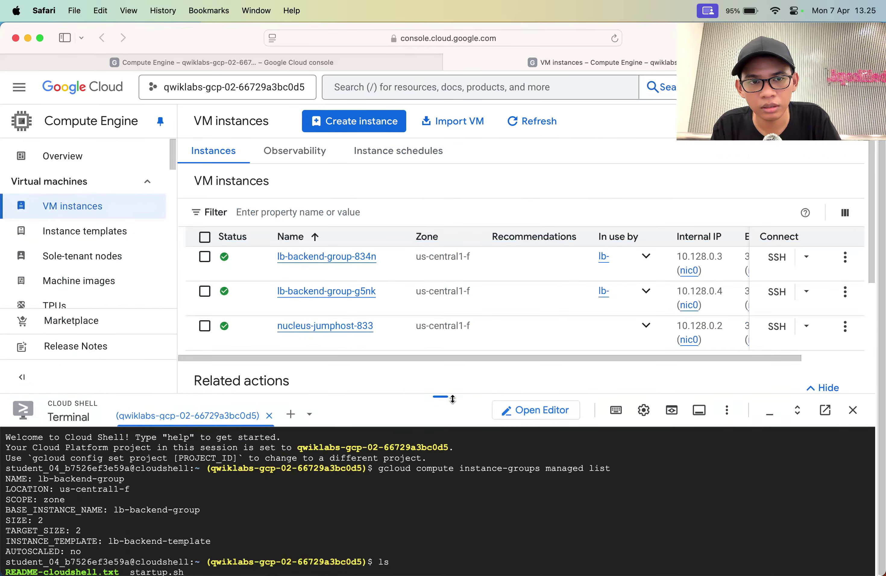
Open the details of lb-backend-group-g5nk in a new tab and go to the firewall policies from the VM instances page.
left_click(306, 298, "super")
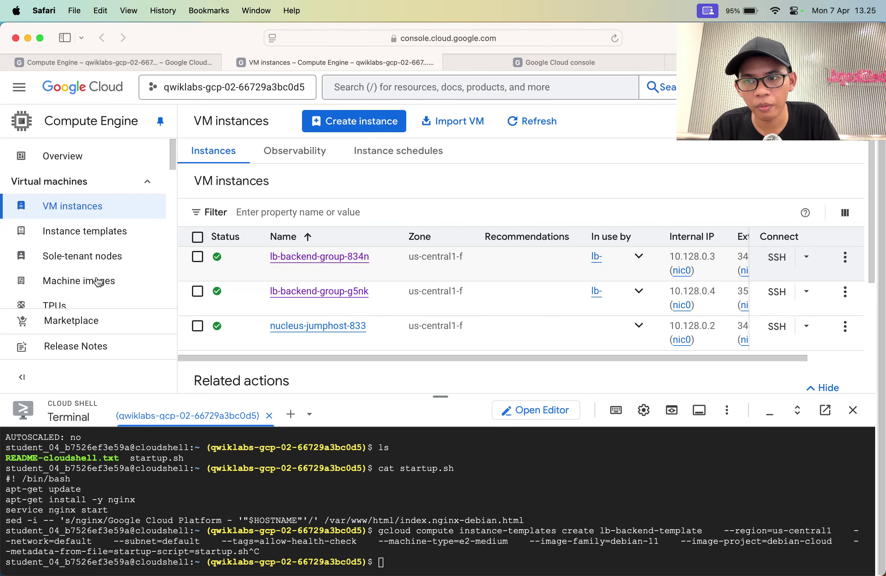
scroll(97, 281, "down", 10)
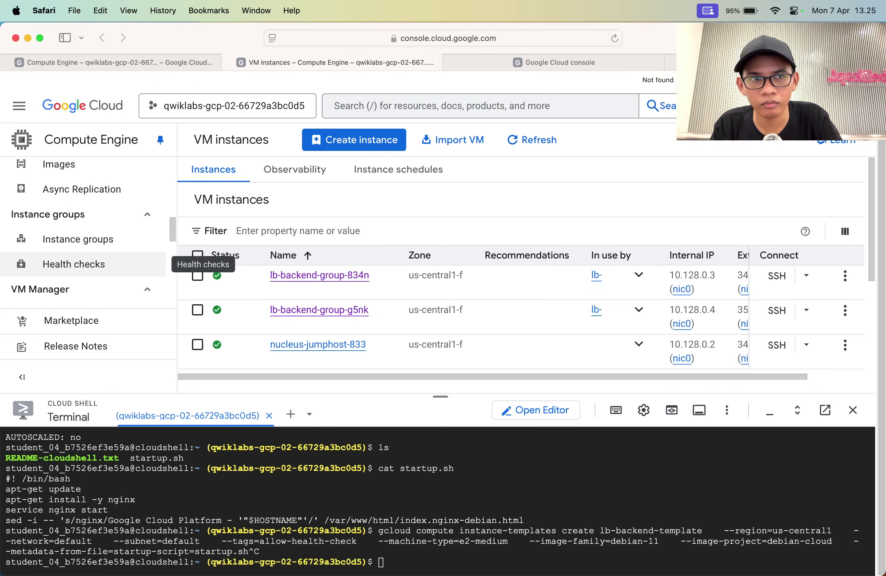
type("firewall")
left_click(240, 321)
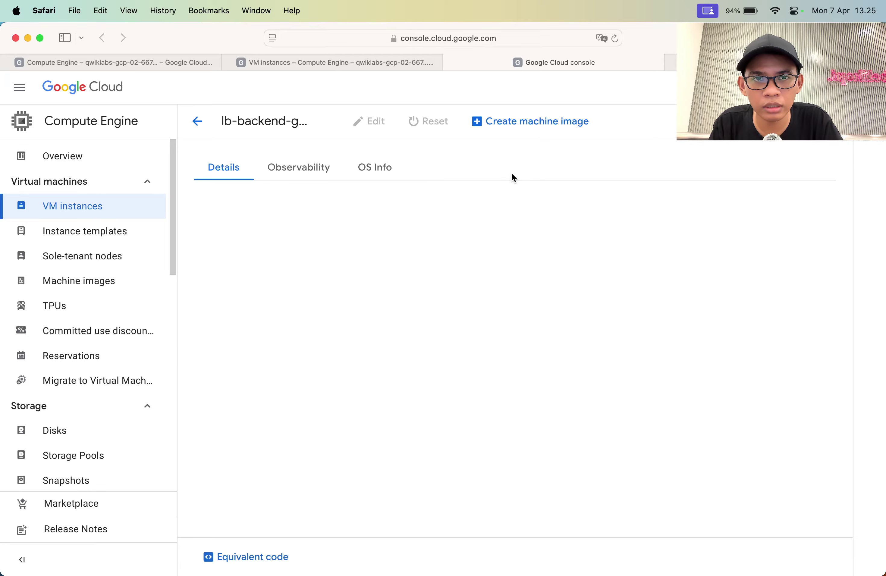
Open the firewall rule permit-tcp-rule-541 and examine its target tags, source IP ranges, protocols and ports.
scroll(427, 322, "down", 1)
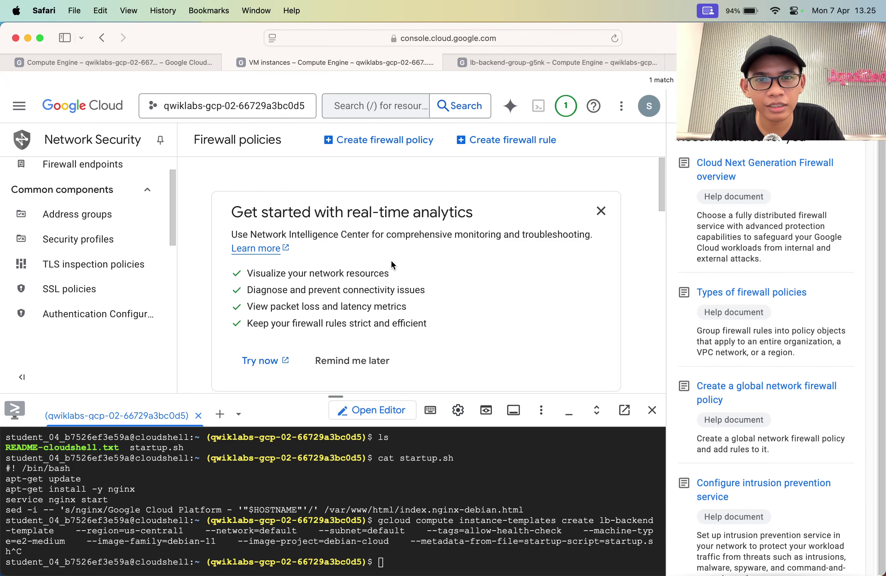
scroll(391, 261, "down", 15)
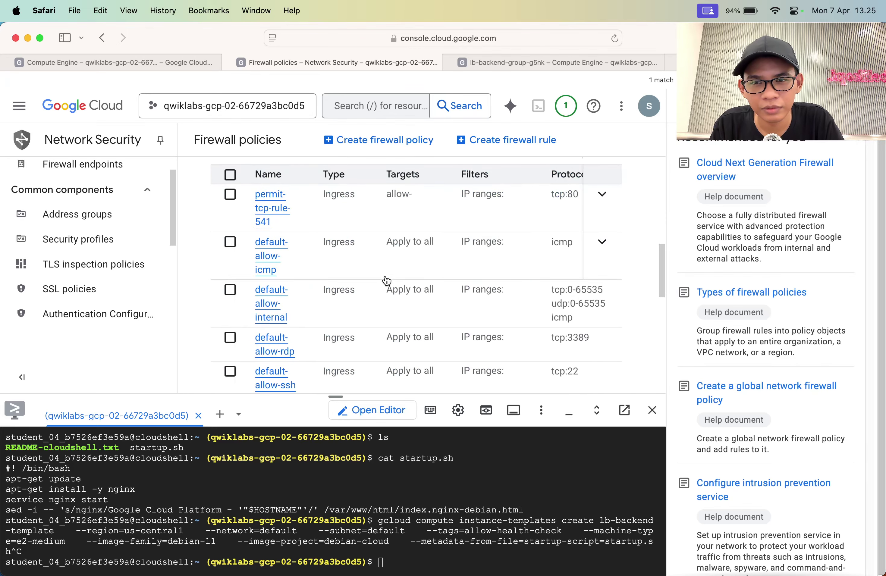
scroll(386, 288, "down", 3)
scroll(384, 287, "up", 5)
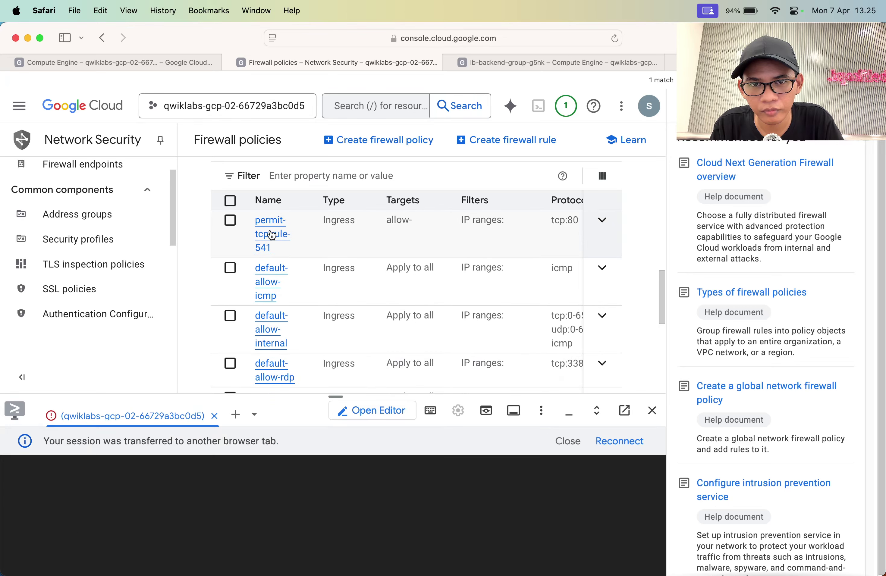
left_click(268, 234)
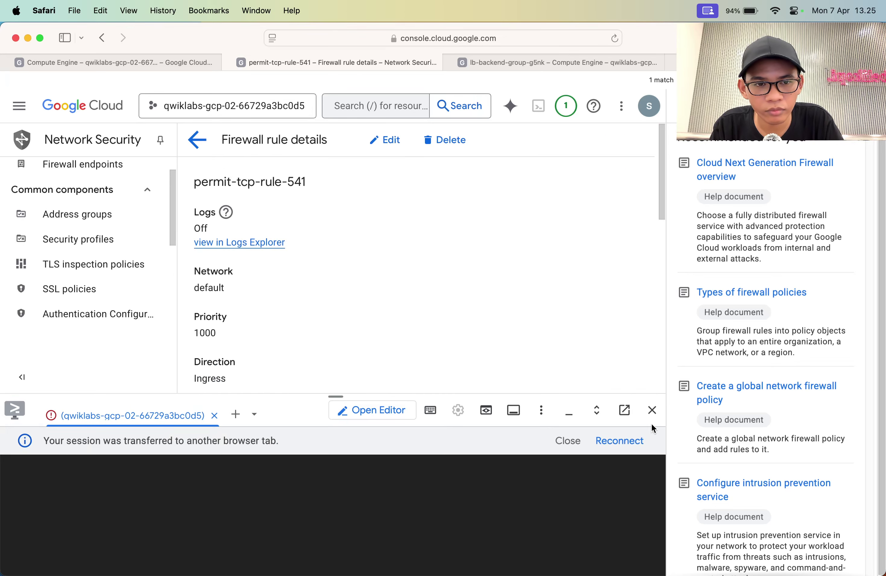
scroll(564, 288, "down", 8)
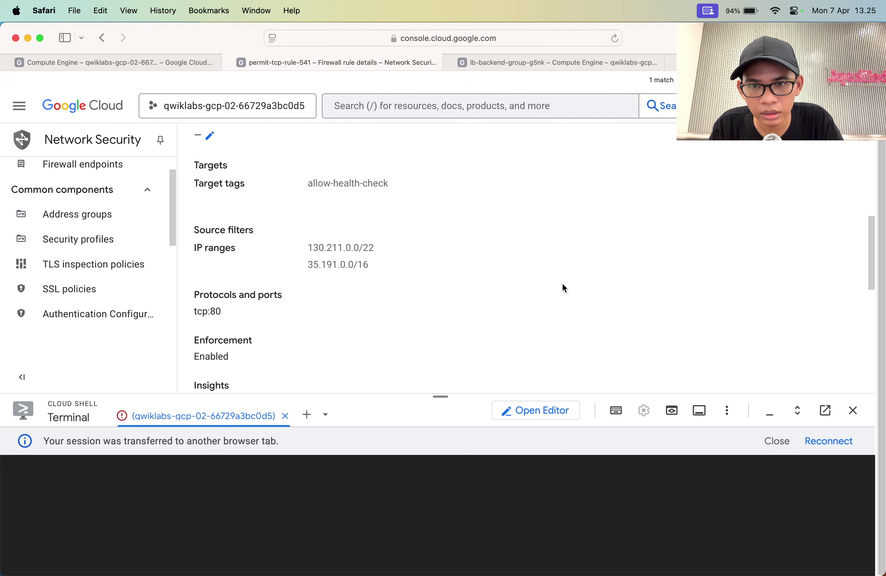
scroll(747, 172, "up", 8)
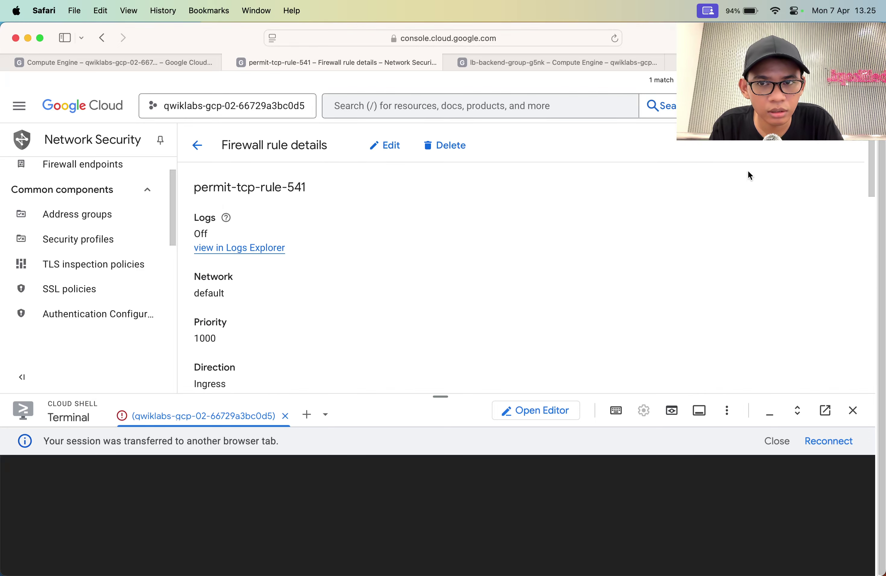
Add 0.0.0.0/0 to the source IPv4 ranges of firewall rule permit-tcp-rule-541 and save the rule.
left_click(389, 140)
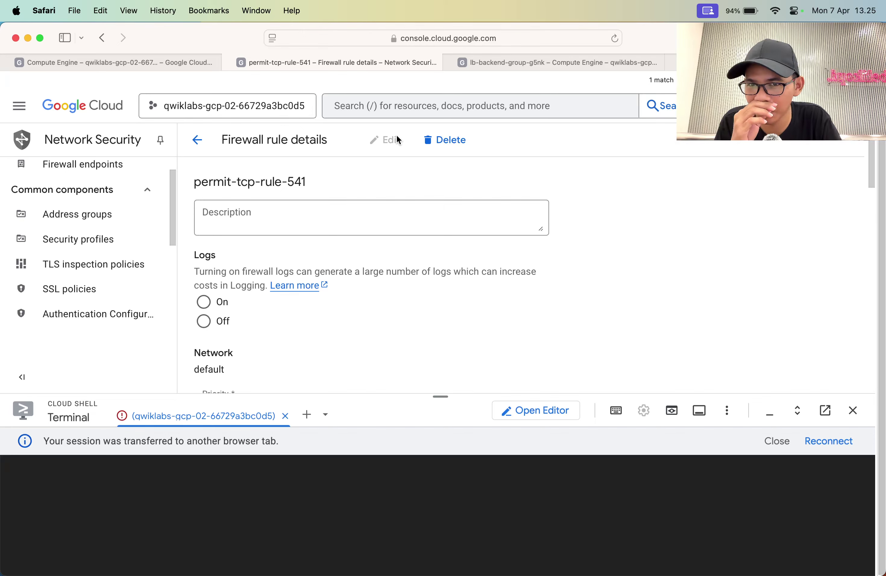
scroll(398, 357, "down", 4)
scroll(397, 358, "down", 10)
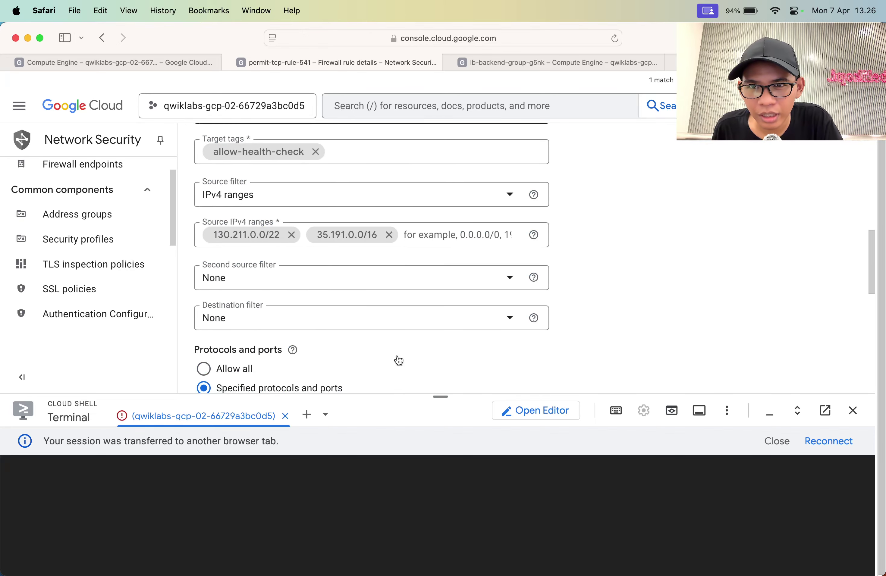
scroll(400, 344, "up", 2)
left_click(472, 276)
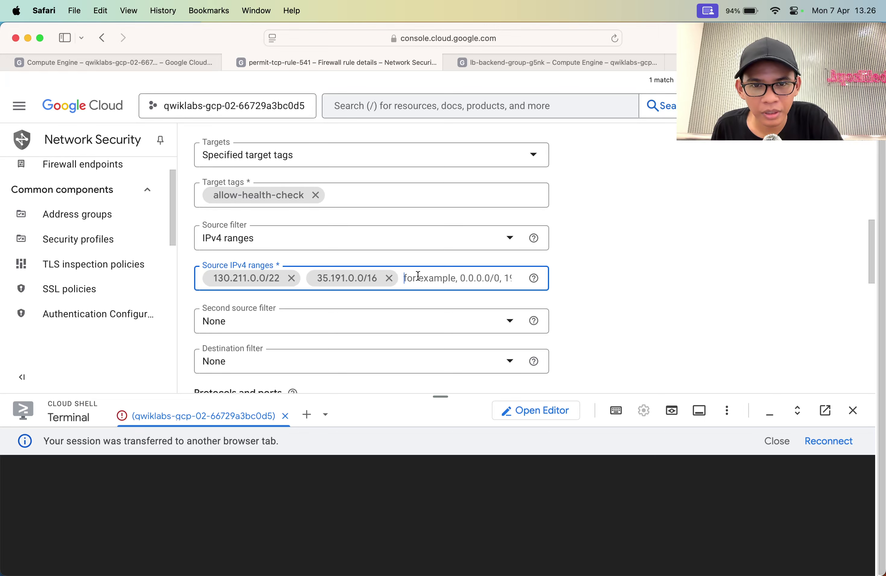
type("0.0.0.0/0")
scroll(524, 286, "down", 10)
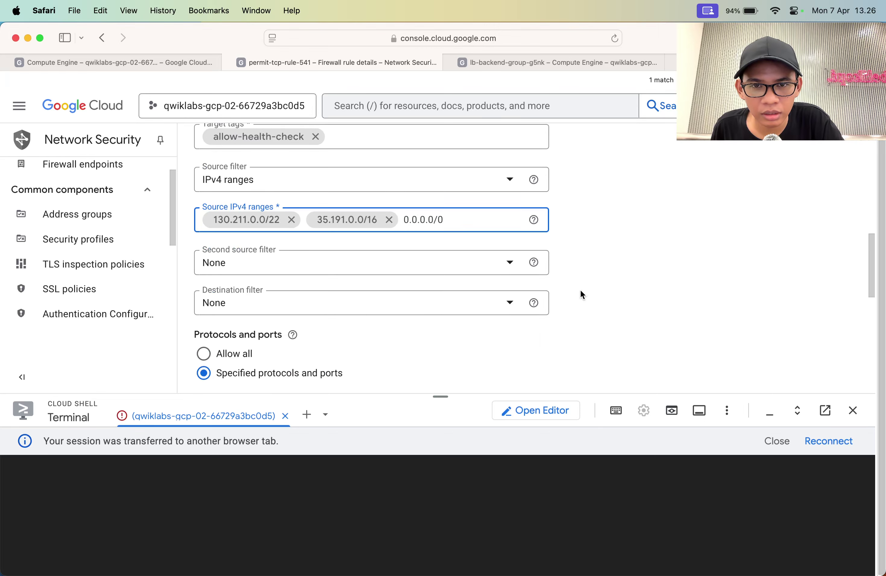
left_click(234, 341)
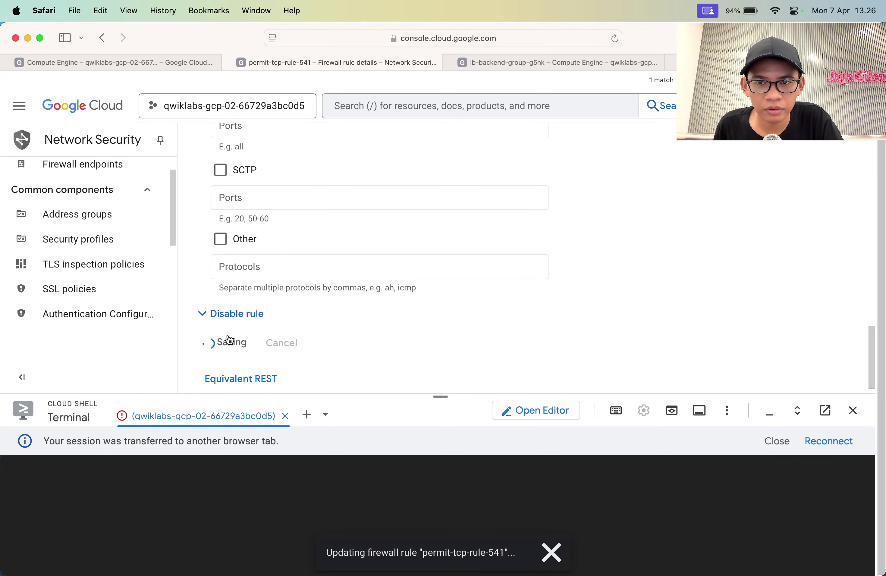
scroll(229, 340, "up", 8)
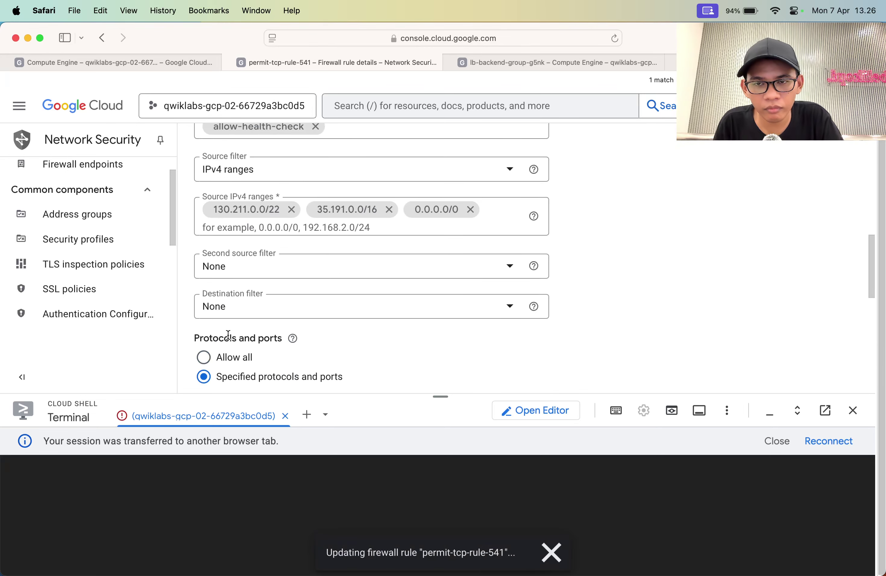
scroll(228, 337, "down", 8)
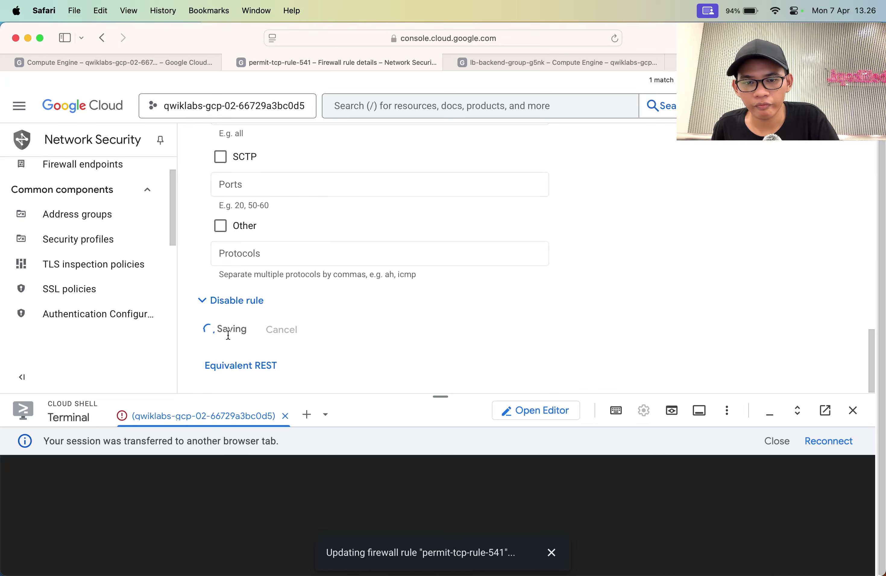
scroll(79, 225, "down", 5)
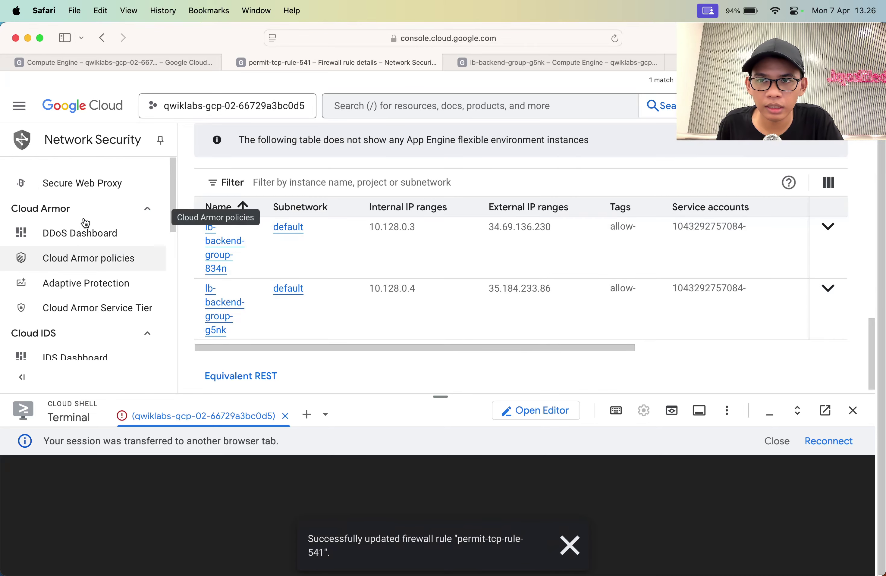
Return to the VM instances list and test the external IP of lb-backend-group-834n in a separate tab, closing it after viewing.
key("super+bracketleft")
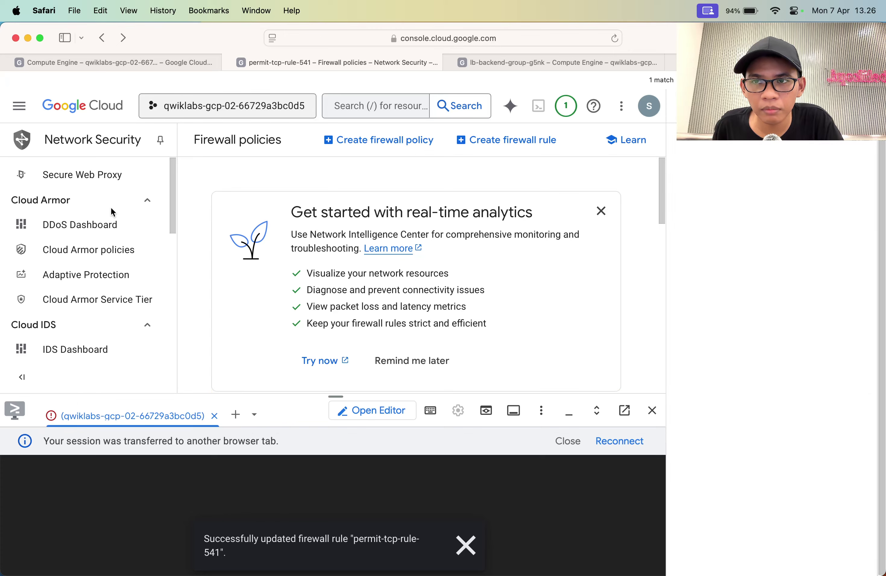
key("super+bracketleft")
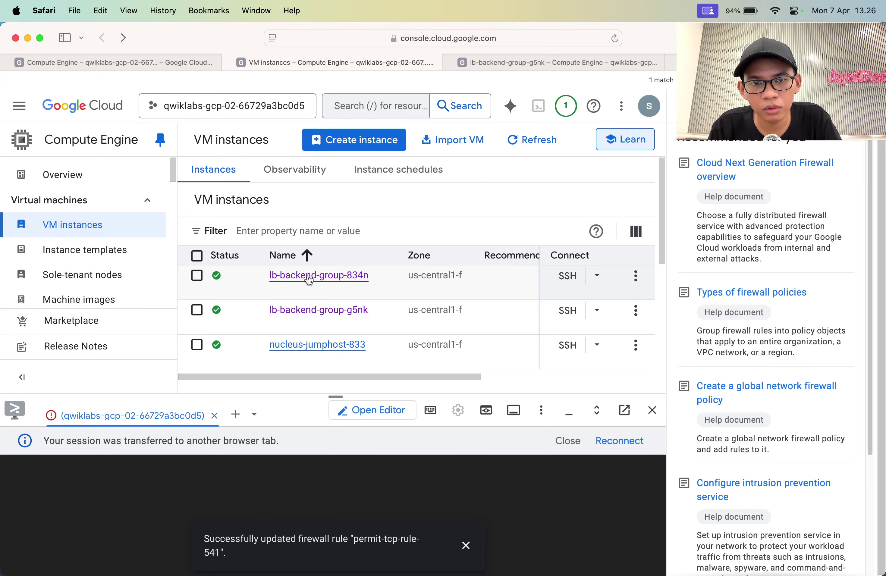
scroll(355, 295, "right", 10)
left_click(502, 290)
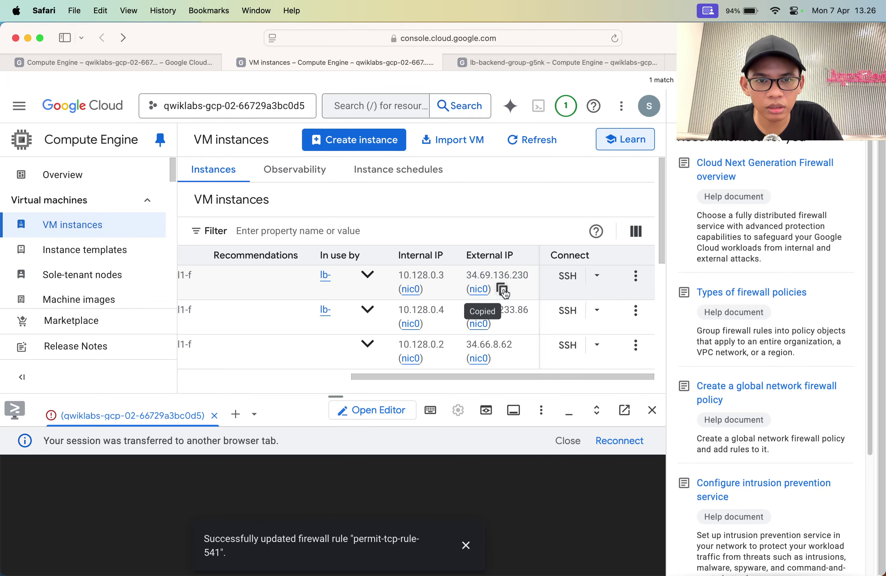
key("super+t")
key("super+v")
key("Return")
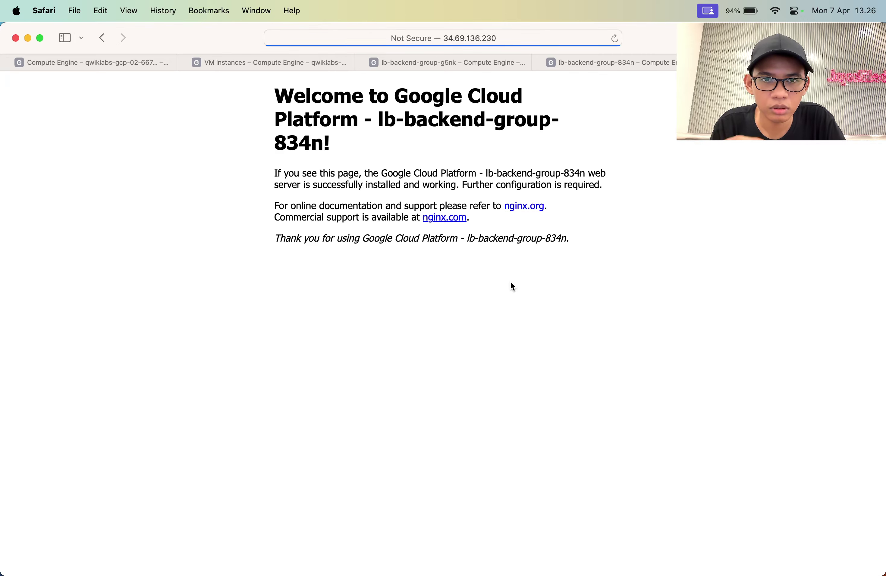
key("super+w")
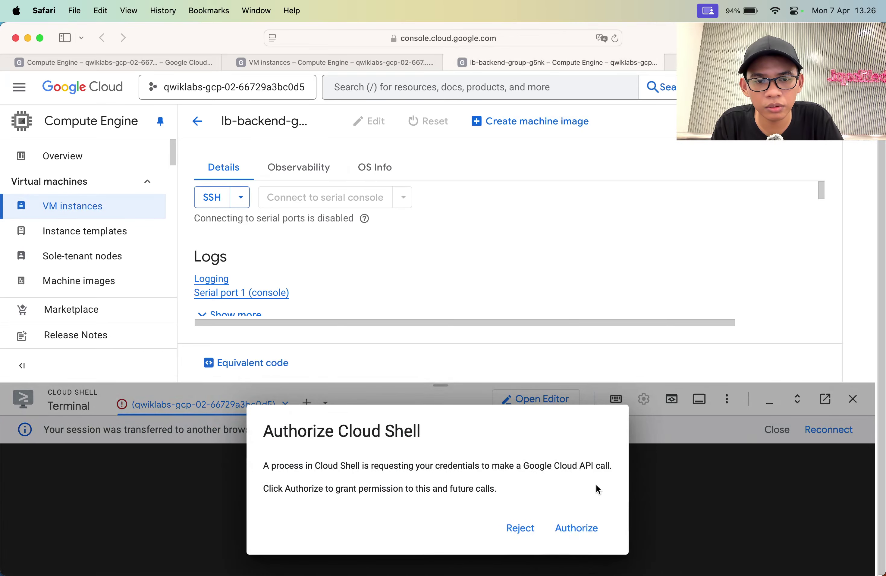
Authorize Cloud Shell using the lab's student account.
left_click(588, 524)
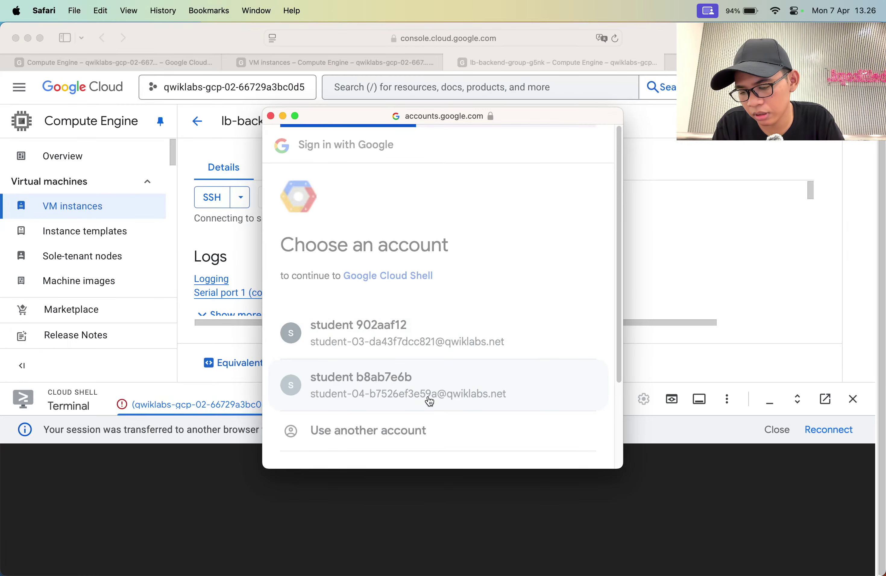
left_click(430, 402)
Switch to the lab page in Chrome, recheck the HTTP load balancer objective, and read the feedback message.
key("super+Tab")
key("super+Tab")
left_click(353, 437)
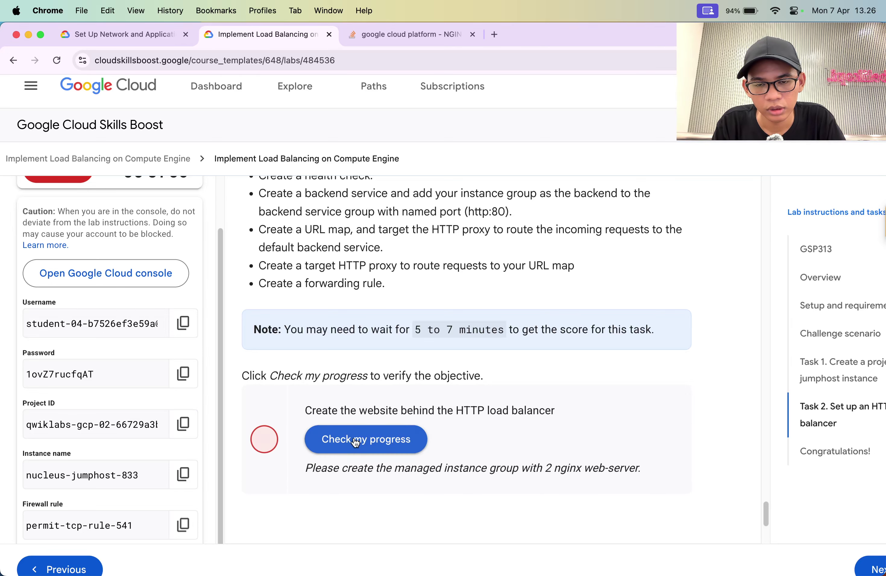
triple_click(344, 469)
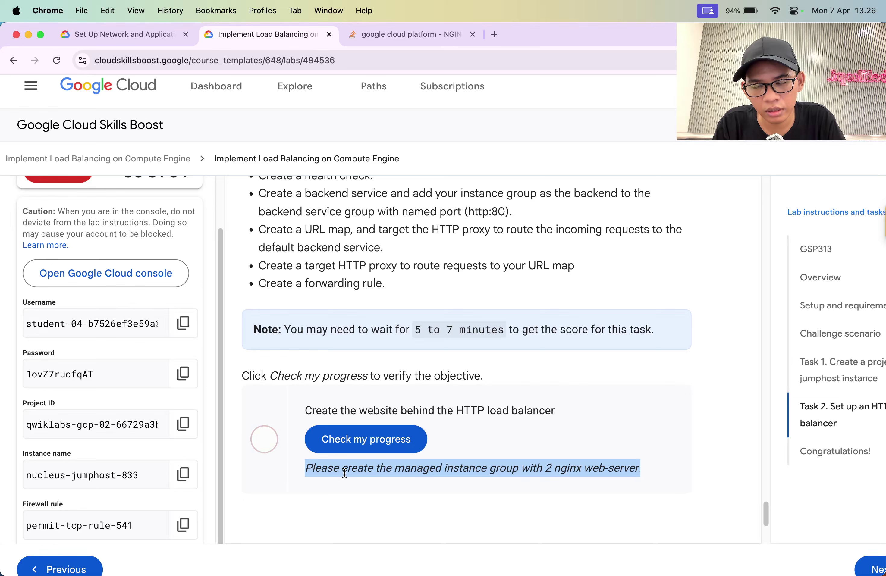
double_click(344, 468)
left_click(345, 468)
triple_click(344, 468)
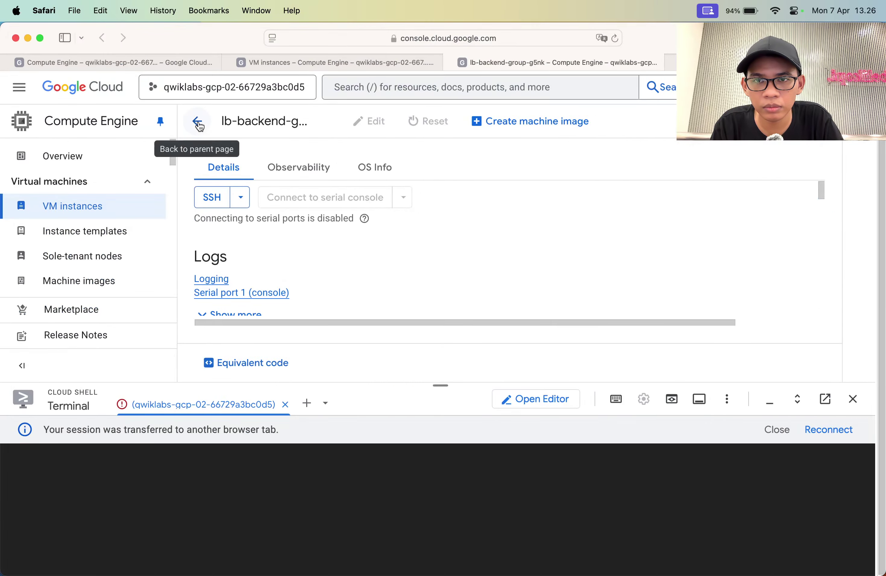
Search the Cloud console in Safari for "load", open Load balancing with Cloud Shell closed, and view the details of web-map-http.
left_click(853, 399)
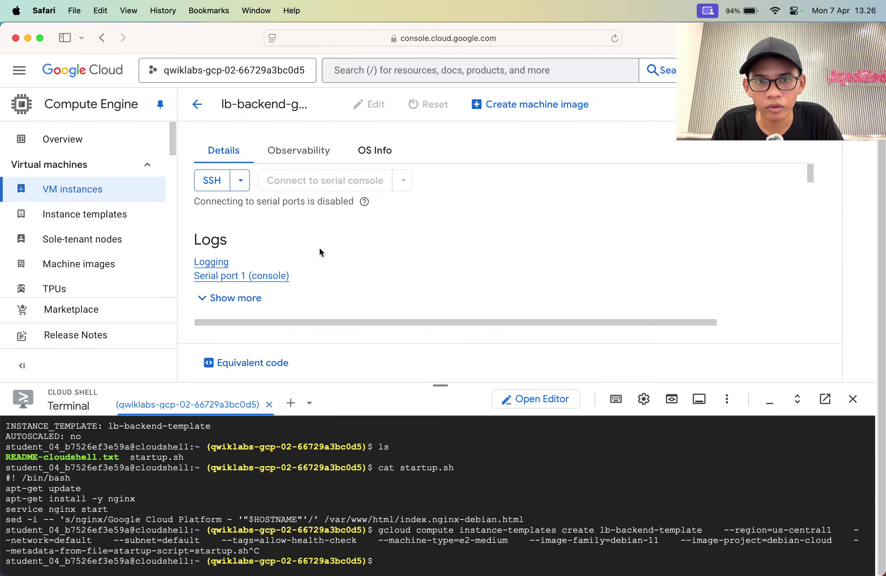
left_click(392, 70)
type("load")
key("cmd+a")
type("lo")
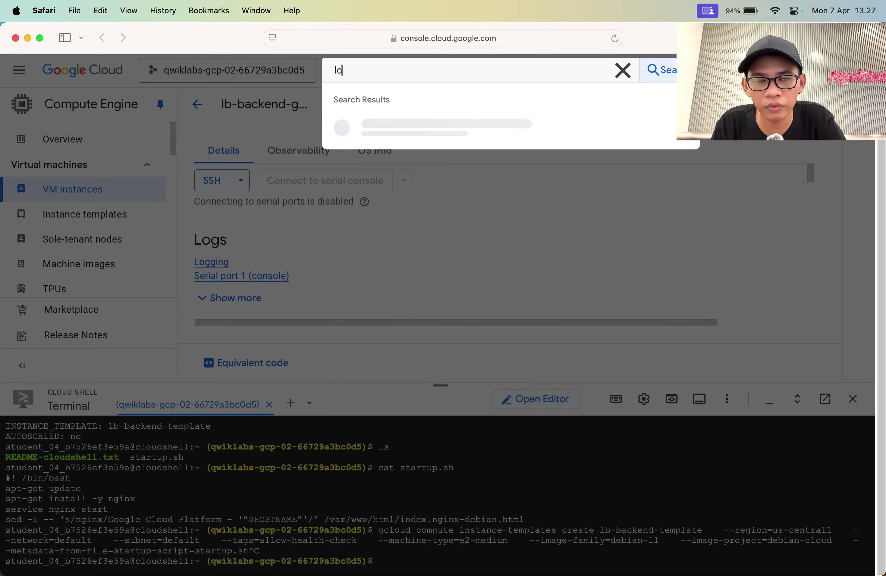
type("ad")
left_click(393, 185)
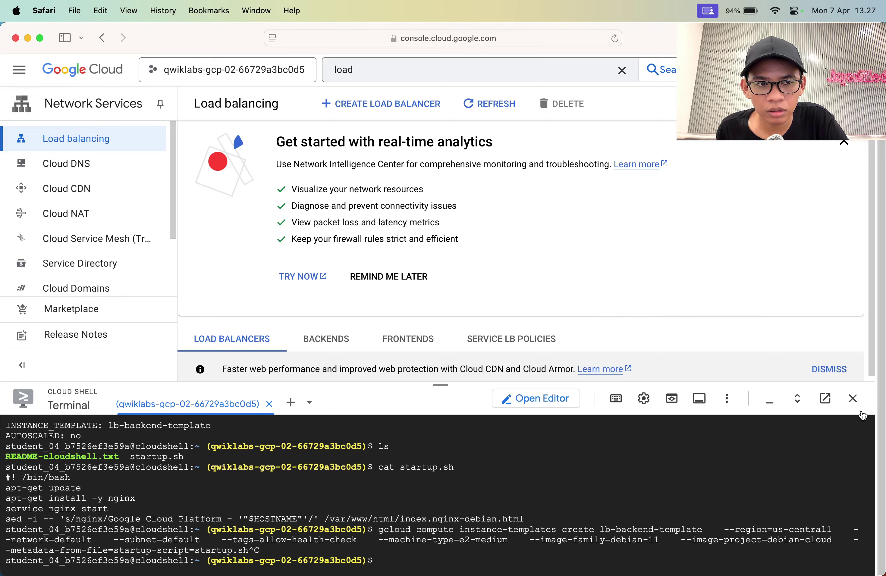
left_click(853, 399)
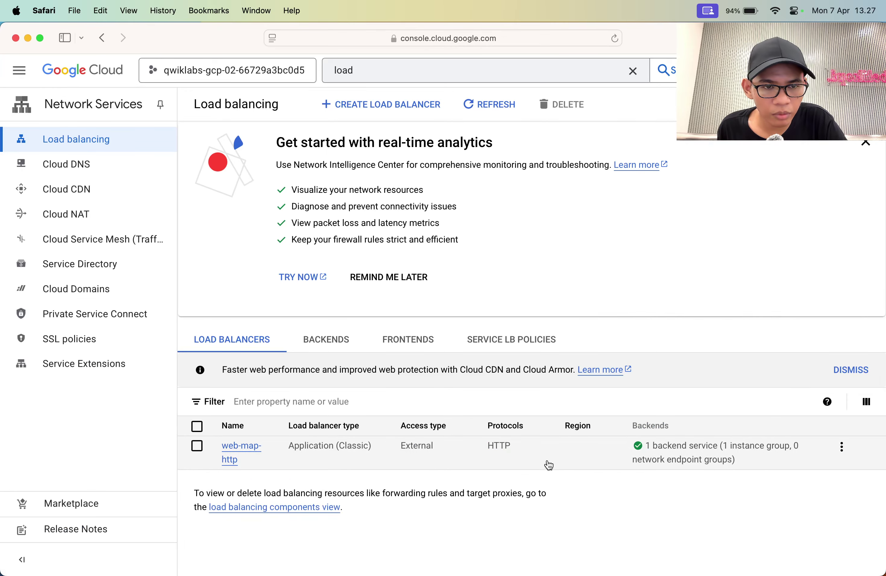
left_click(236, 448)
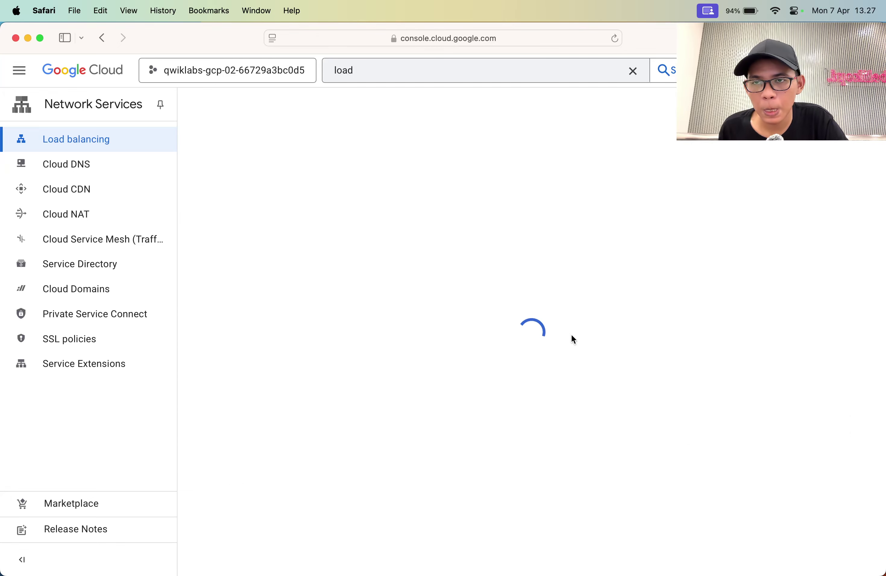
Copy the frontend IP of web-map-http and test it in a new tab and a private window, closing the private window.
double_click(300, 330)
key("super+c")
key("super+t")
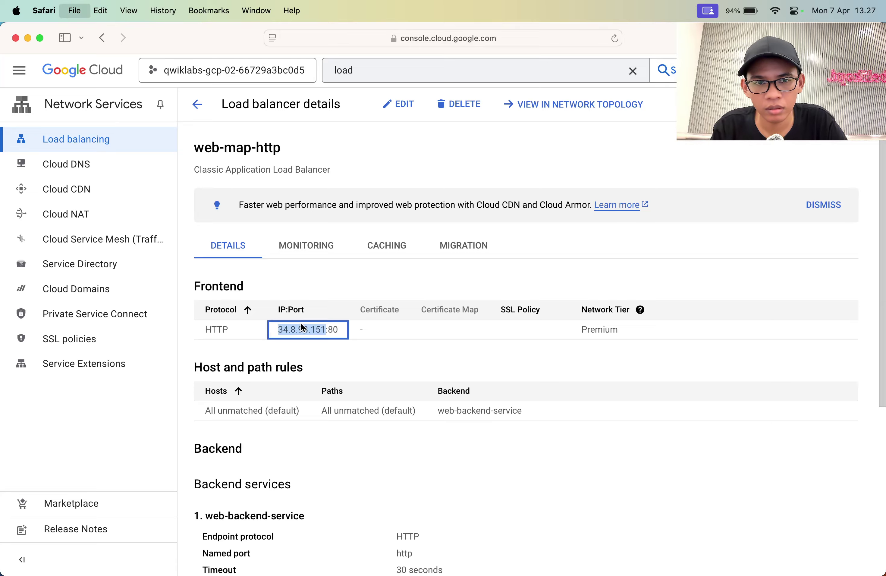
key("super+v")
key("Return")
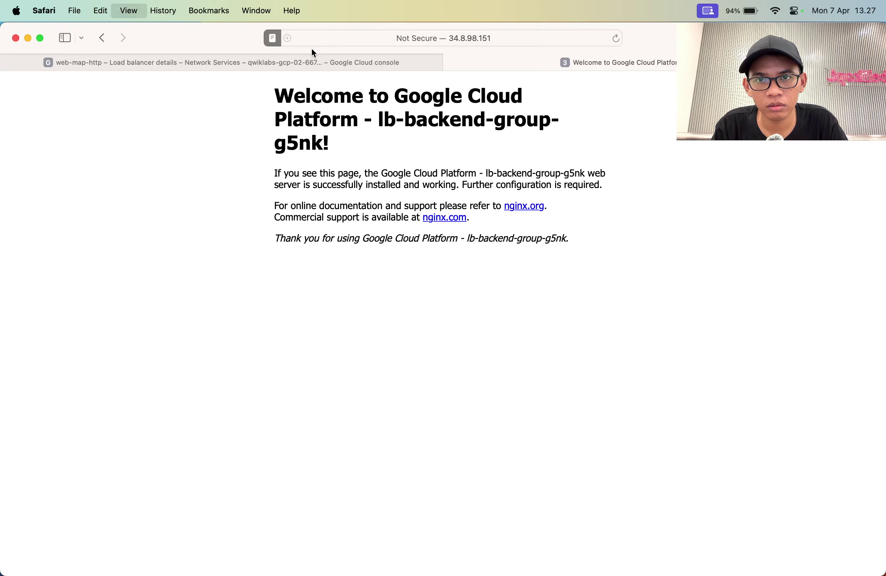
key("super+shift+n")
key("super+v")
key("Return")
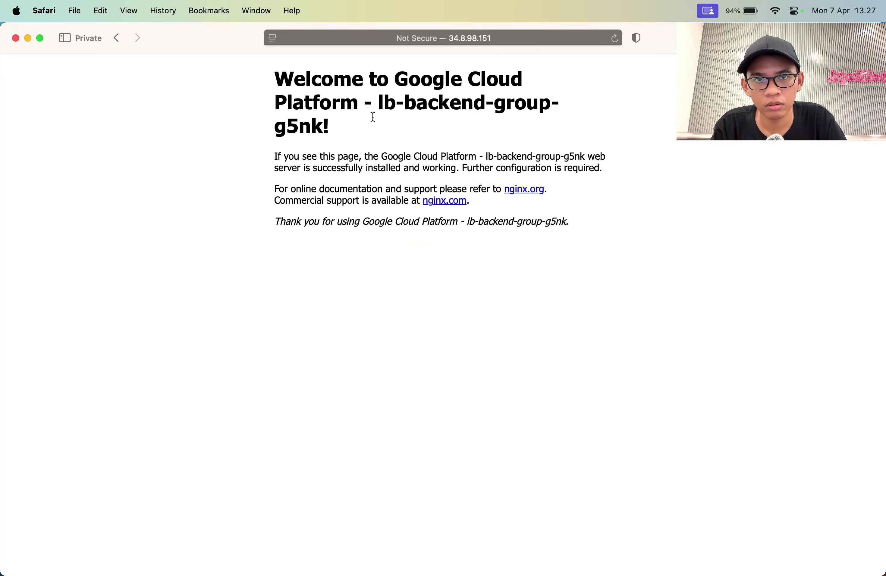
key("super+w")
Load and refresh the load balancer IP in a Chrome tab, close it, and recheck the HTTP load balancer objective.
key("super+Tab")
key("super+t")
key("super+v")
key("Return")
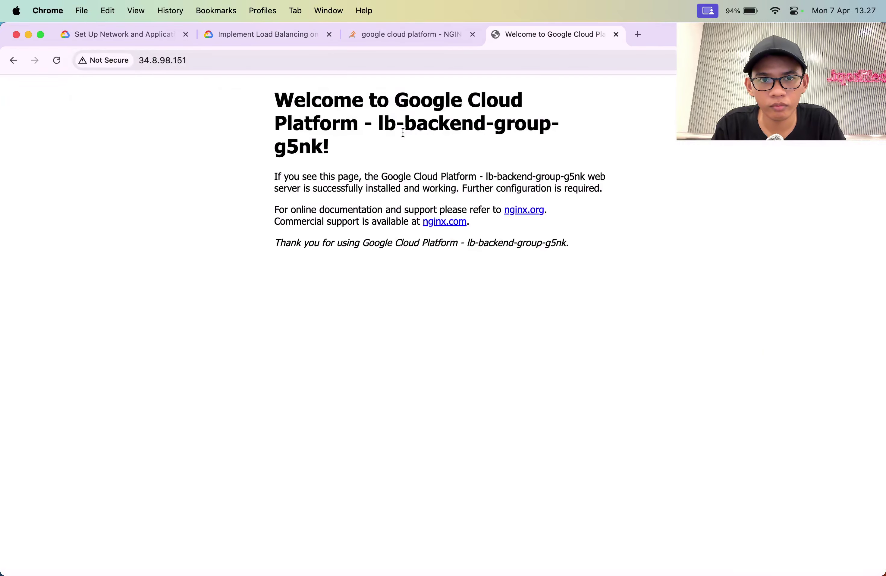
key("super+r")
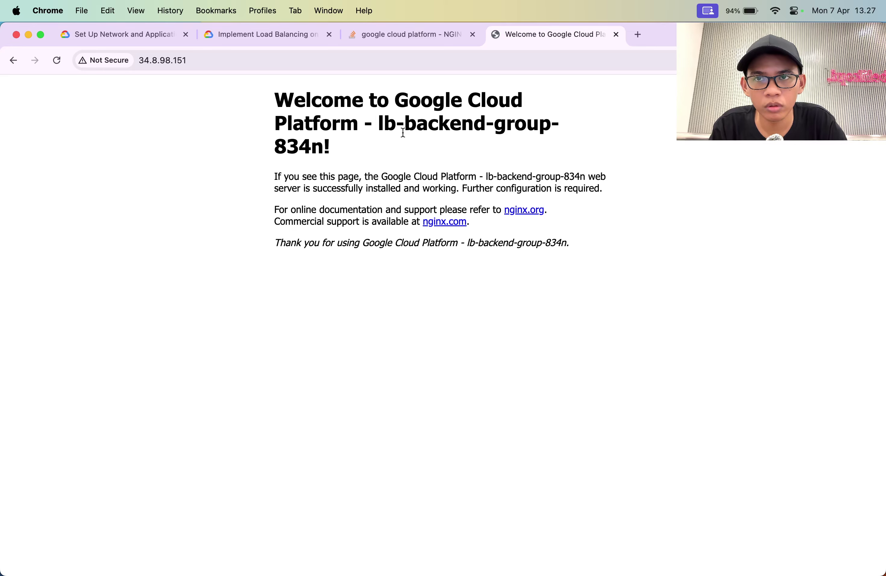
key("super+w")
left_click(360, 440)
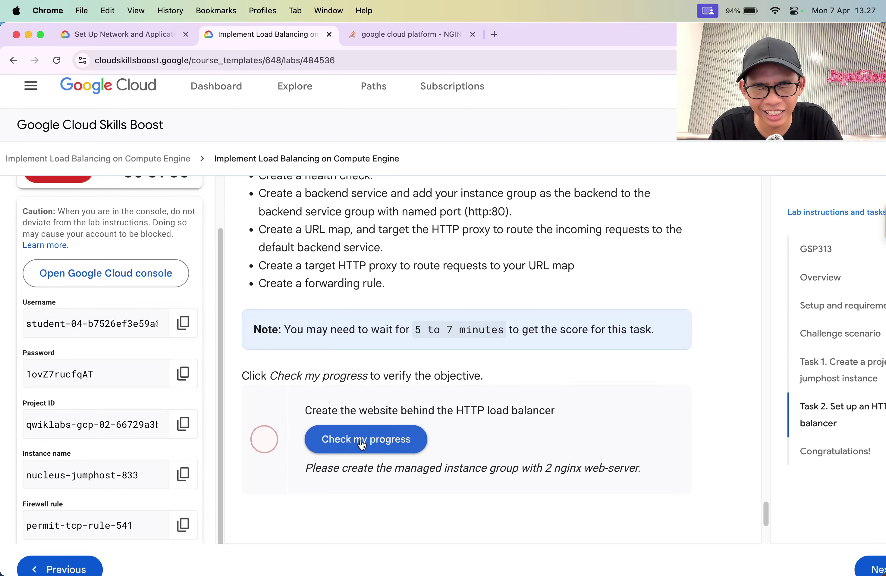
Open 34.8.98.151 in a new tab and reload it repeatedly to test traffic distribution between the backends, closing the tab when done.
key("super+t")
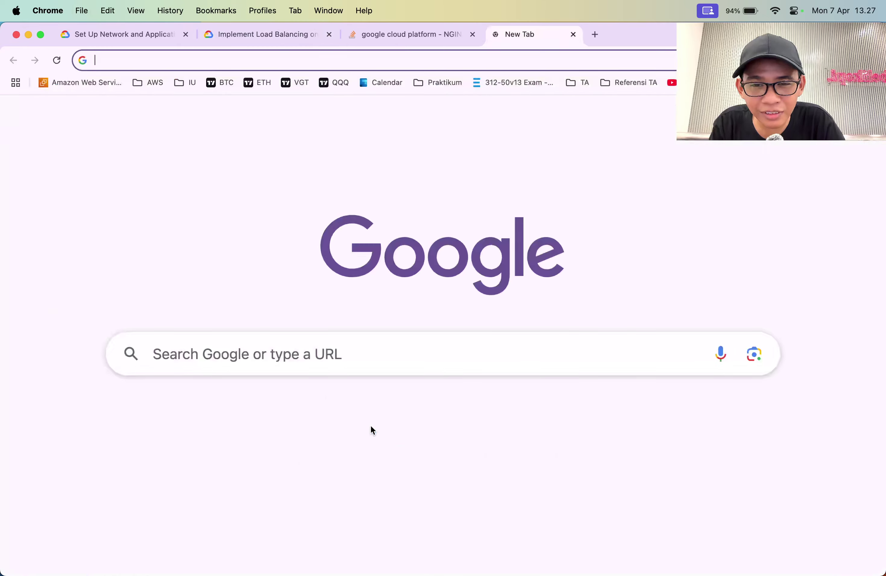
type("34.8.98.151")
key("Return")
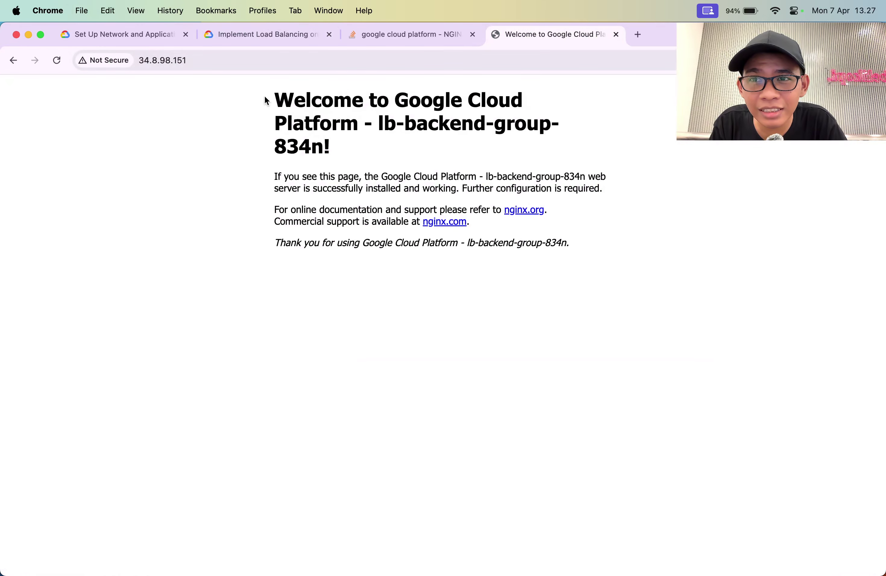
key("super+r")
key("super+r")
key("super+r")
key("super+r")
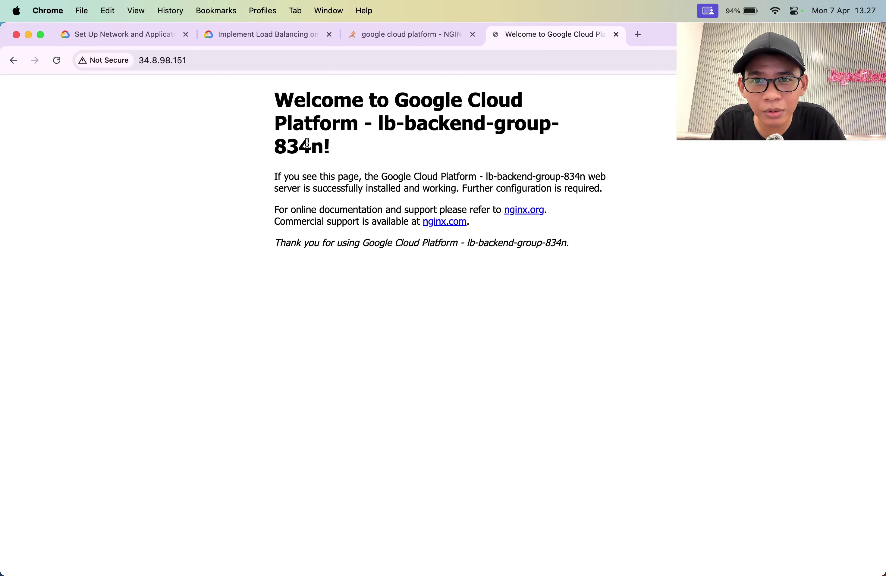
key("super+r")
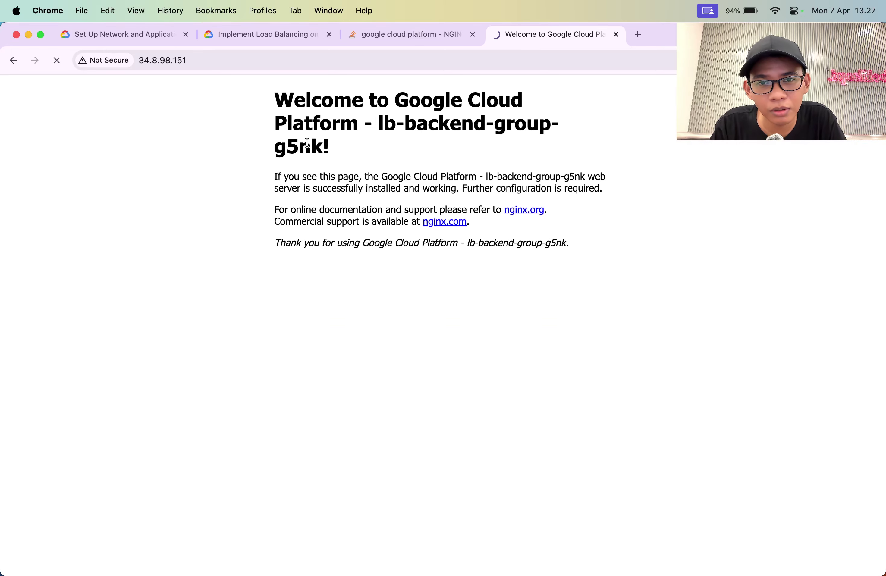
key("super+w")
Review the Task 2 progress section alongside the instance template command in the Set Up Network and Application lab.
scroll(372, 349, "down", 2)
scroll(374, 353, "up", 3)
scroll(374, 354, "down", 5)
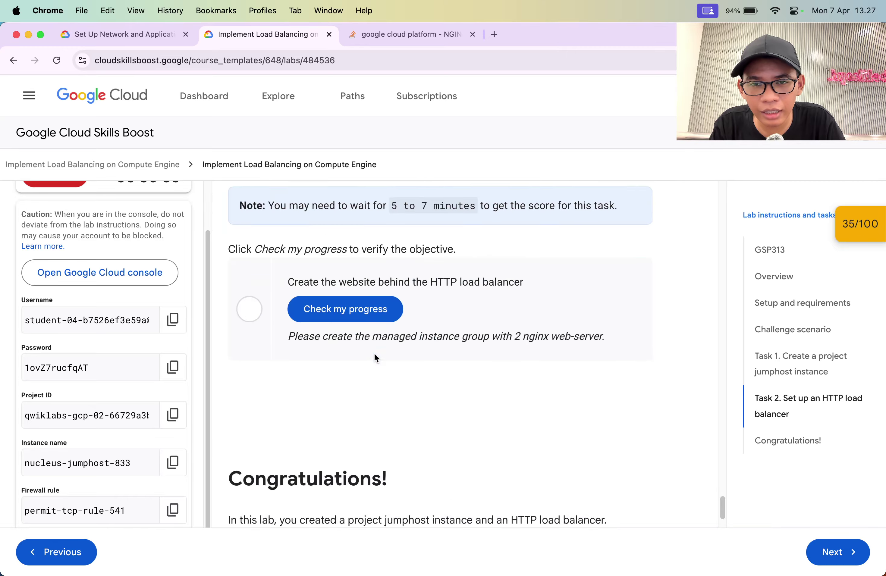
scroll(374, 354, "up", 4)
key("ctrl+Tab")
key("ctrl+Tab")
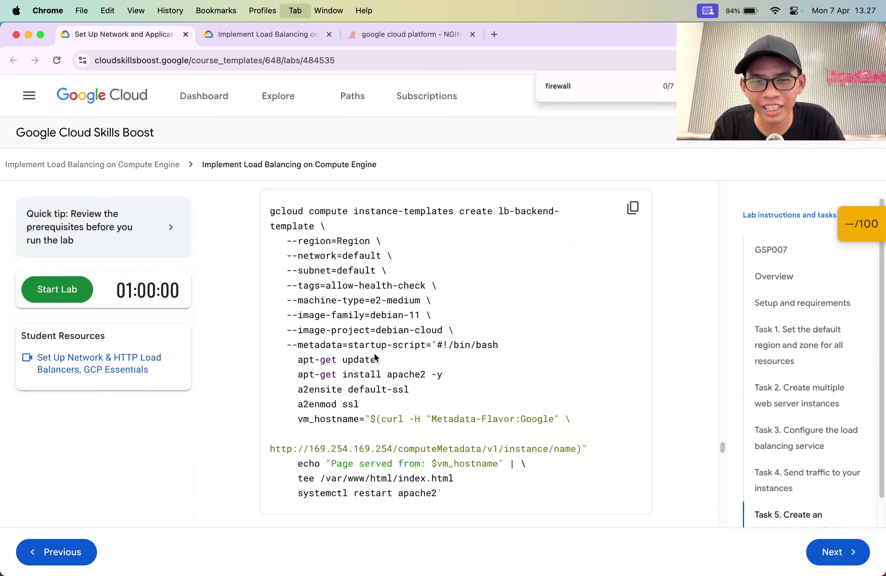
key("ctrl+Tab")
scroll(376, 358, "down", 4)
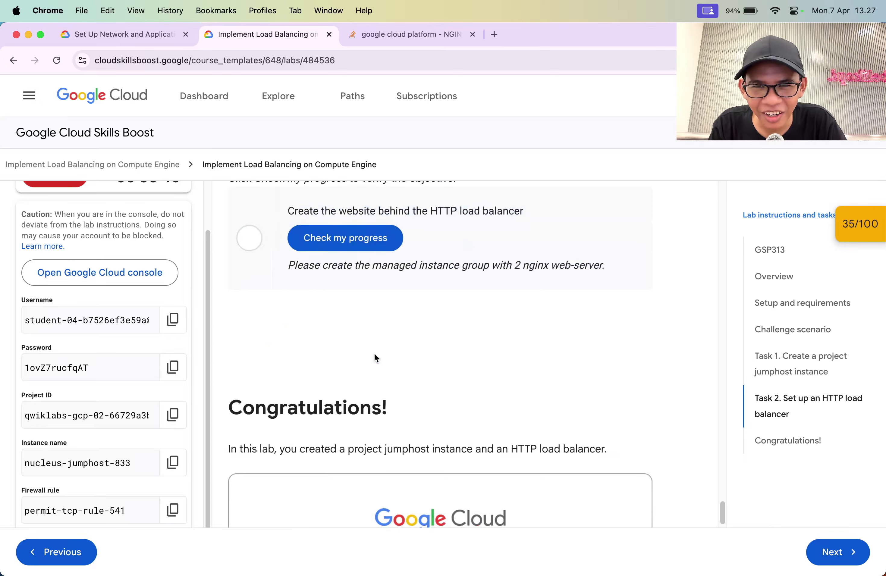
Close the Stack Overflow page, switch to the Cloud console in Safari, and examine the backend details of web-map-http.
scroll(376, 359, "up", 2)
key("ctrl+Tab")
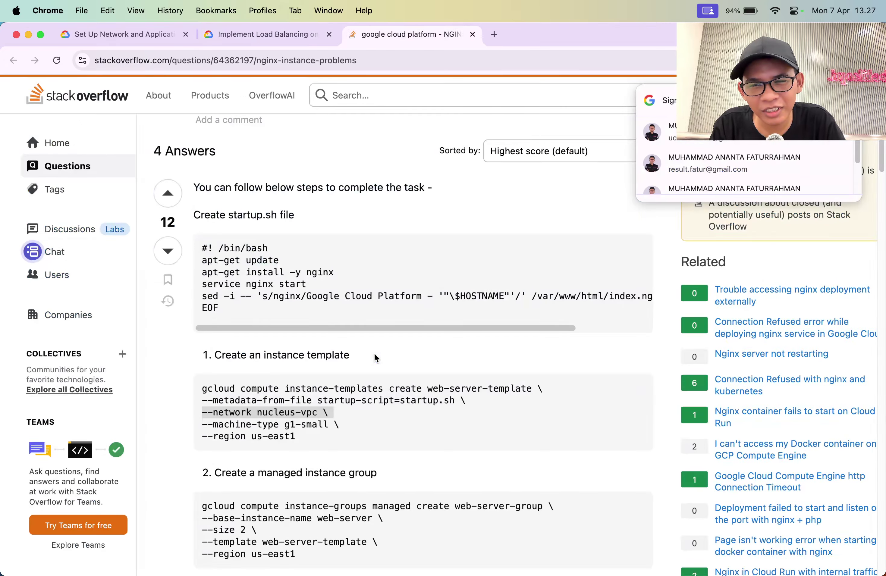
scroll(374, 353, "down", 6)
key("super+w")
key("super+Tab")
key("super+grave")
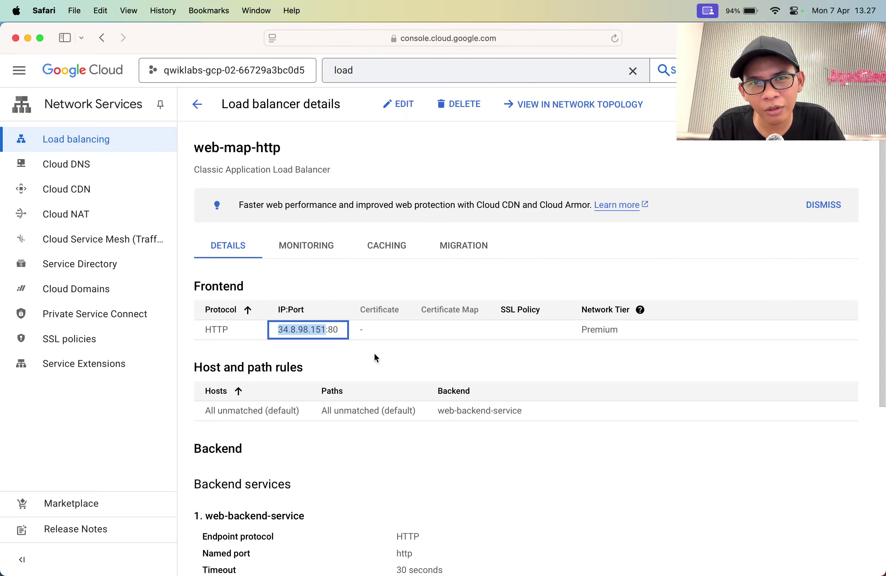
scroll(373, 354, "down", 5)
scroll(376, 357, "down", 2)
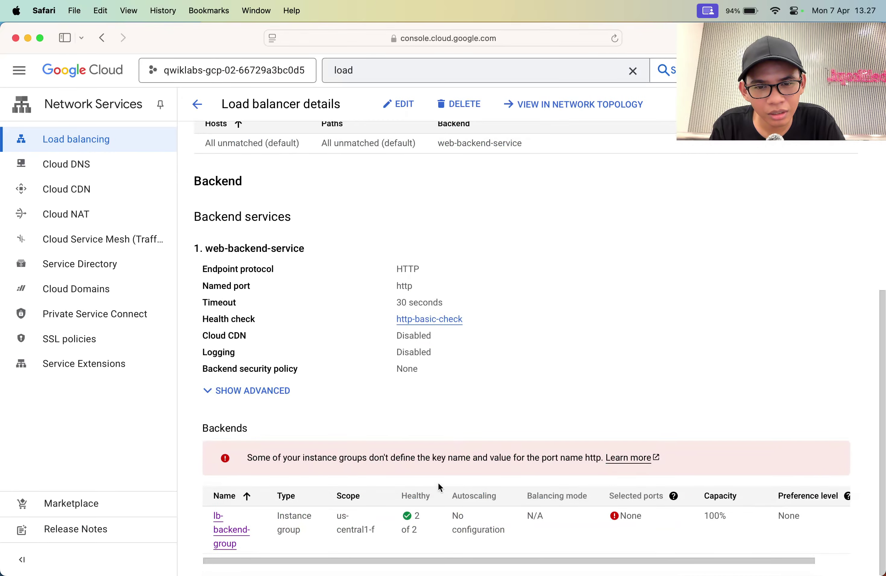
scroll(448, 505, "right", 2)
scroll(448, 507, "up", 8)
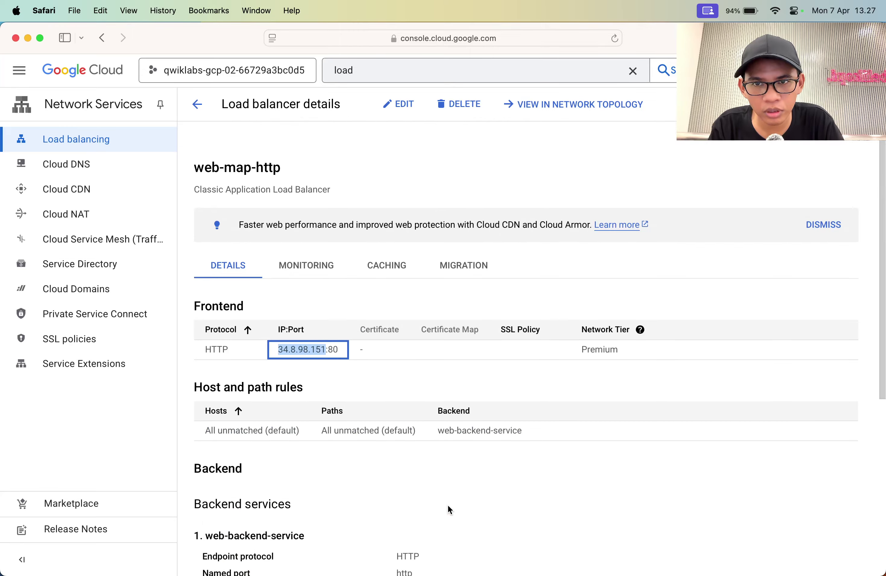
Open web-map-http for editing and examine its frontend configuration and the form for adding a frontend IP and port.
left_click(389, 108)
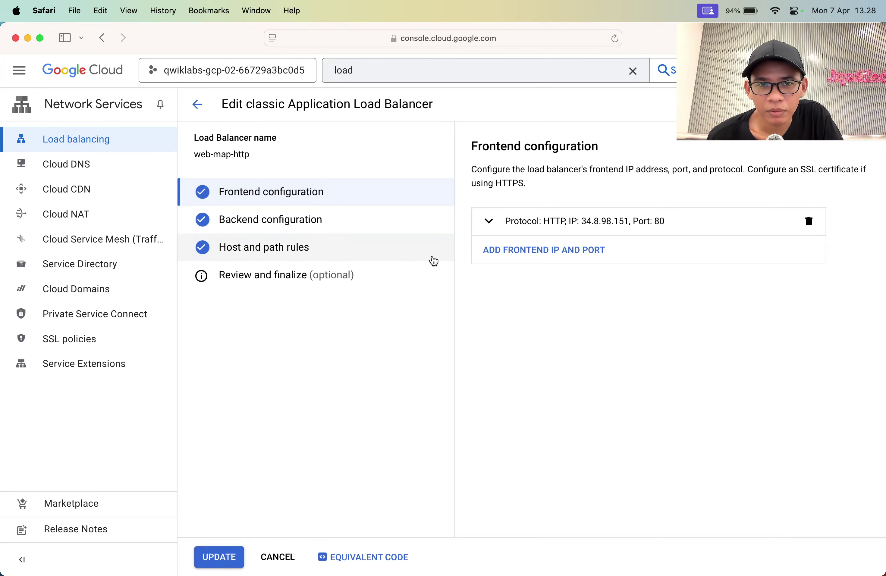
left_click(530, 221)
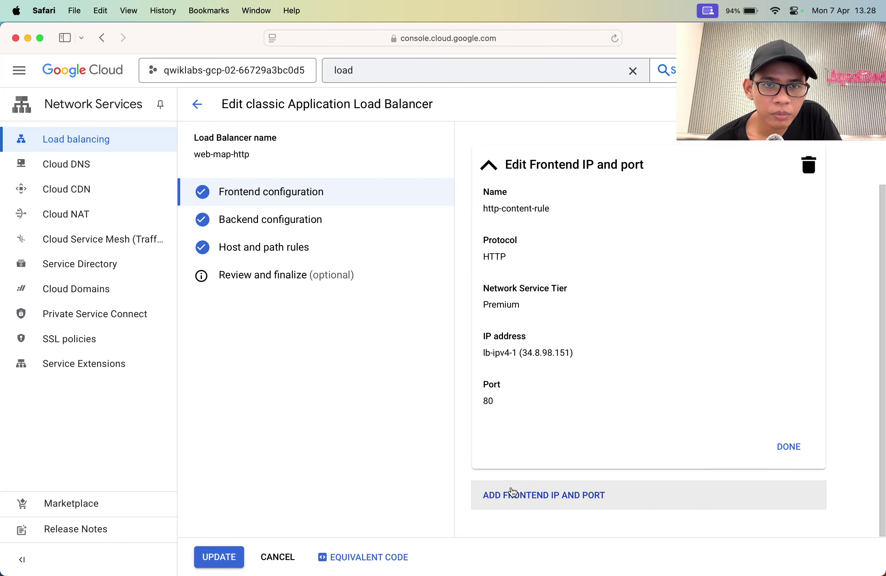
left_click(501, 494)
scroll(511, 488, "down", 5)
scroll(511, 490, "up", 3)
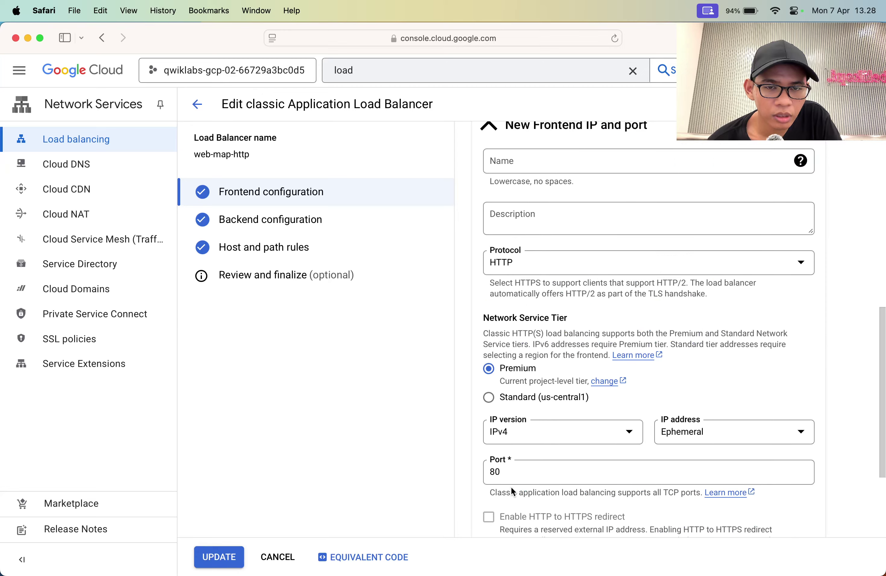
scroll(511, 489, "down", 4)
Examine the backend settings of web-backend-service, including lb-backend-group and the health check, and cancel the load balancer edit.
left_click(299, 219)
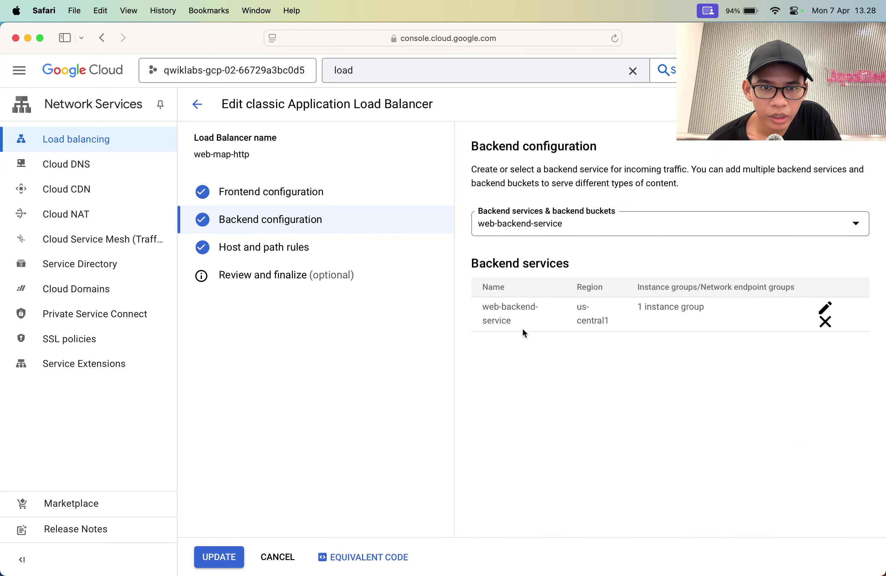
left_click(825, 308)
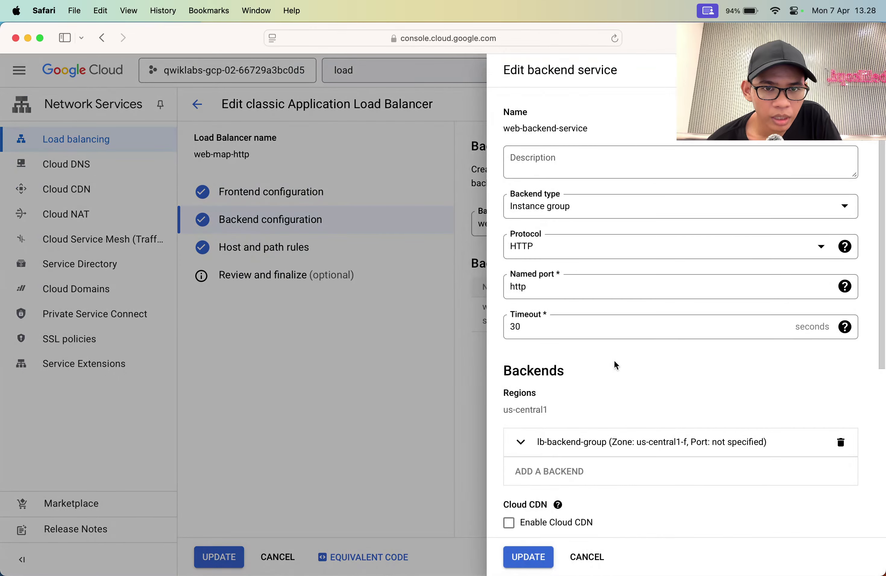
scroll(583, 362, "down", 4)
left_click(544, 314)
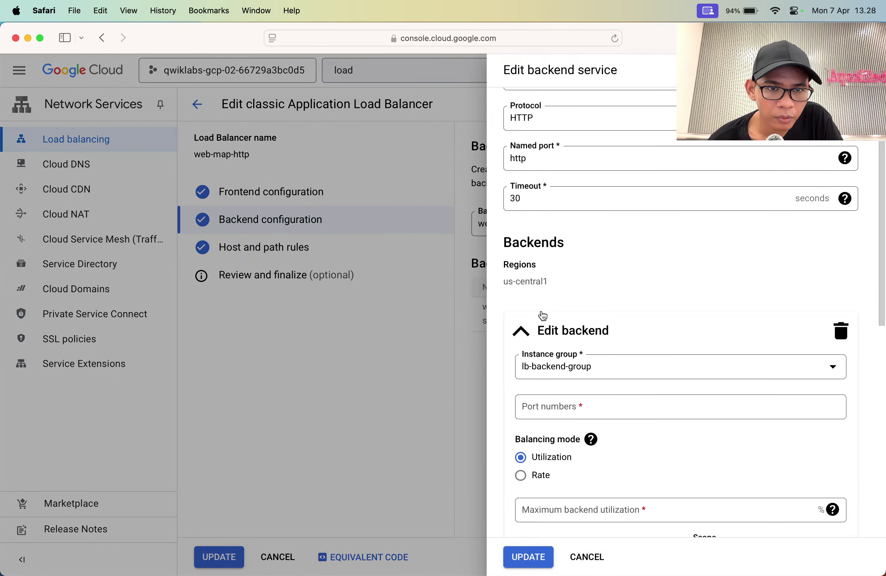
scroll(562, 399, "down", 5)
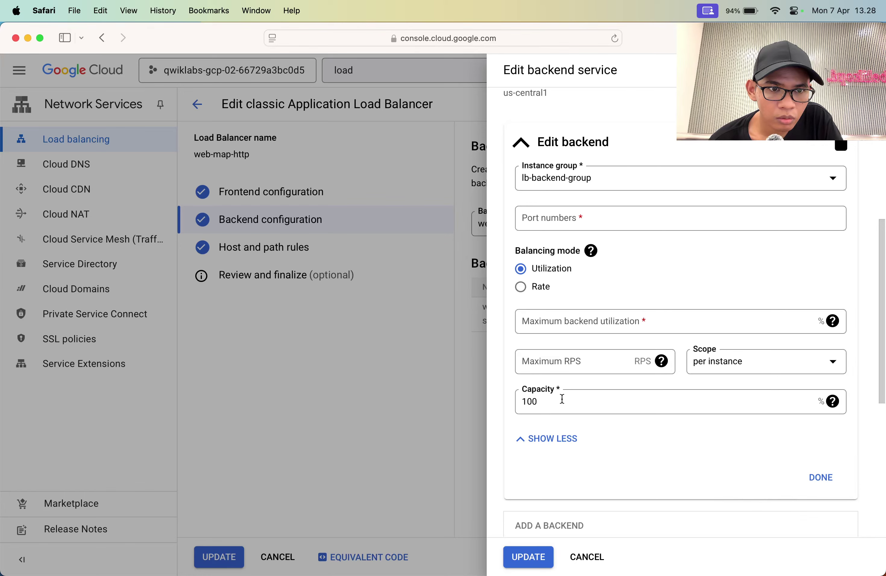
scroll(562, 399, "down", 6)
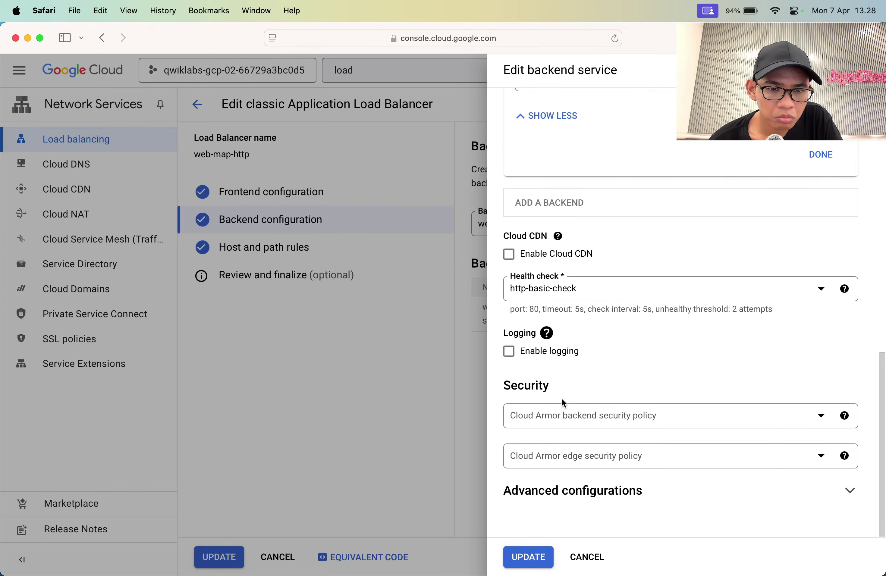
left_click(587, 557)
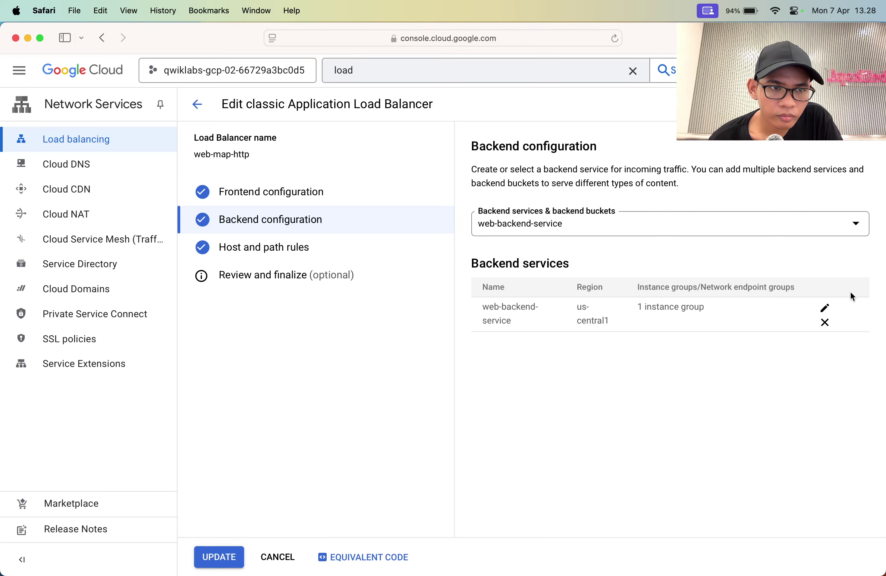
left_click(272, 565)
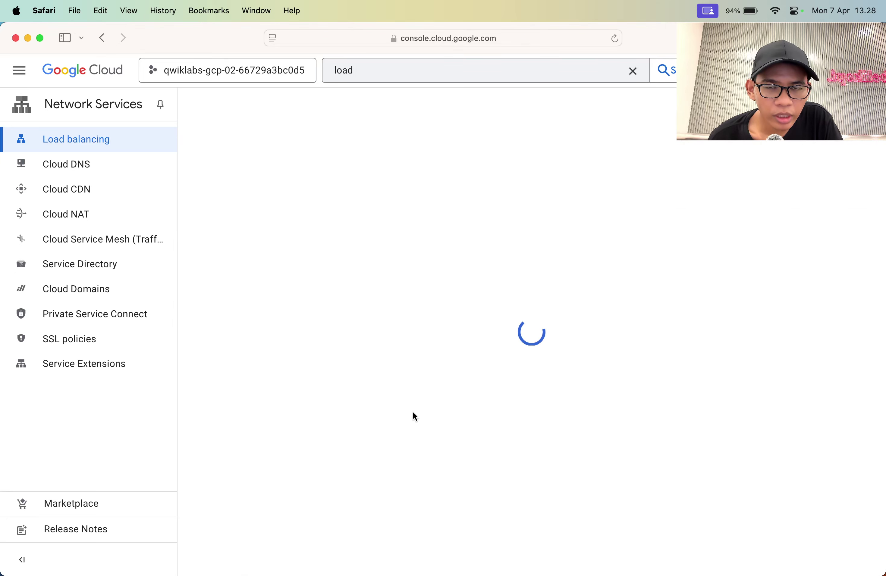
Edit web-map-http's web-backend-service again and set the port number of lb-backend-group to 80.
left_click(389, 104)
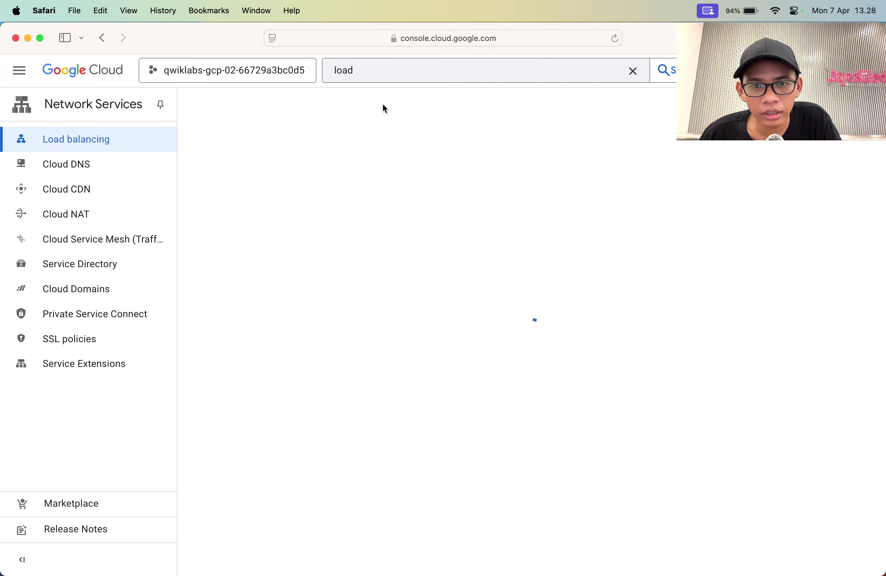
left_click(347, 218)
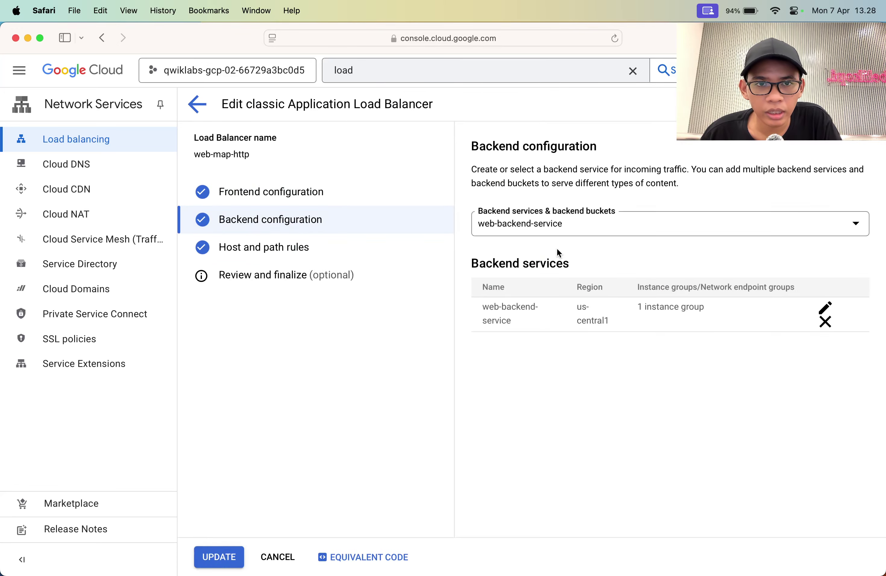
left_click(824, 307)
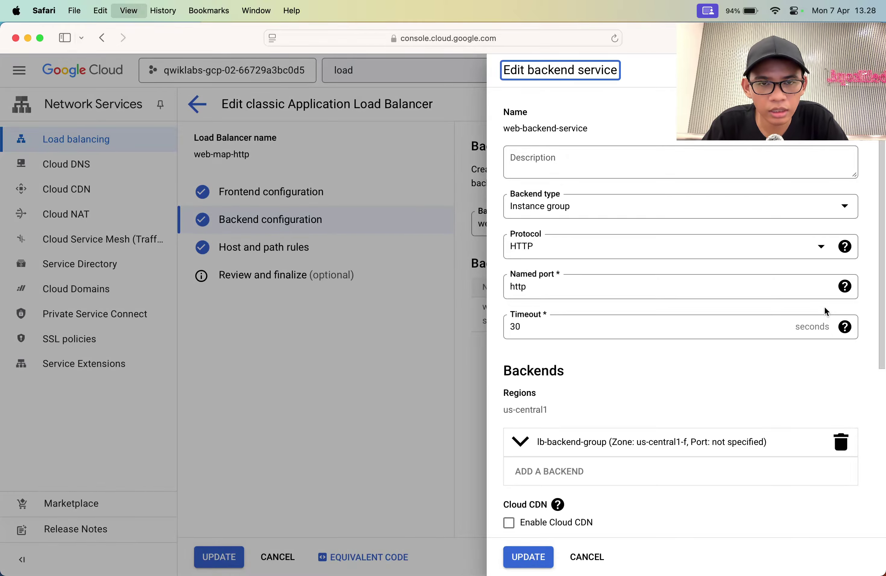
key("super+minus")
key("super+minus")
scroll(672, 219, "down", 3)
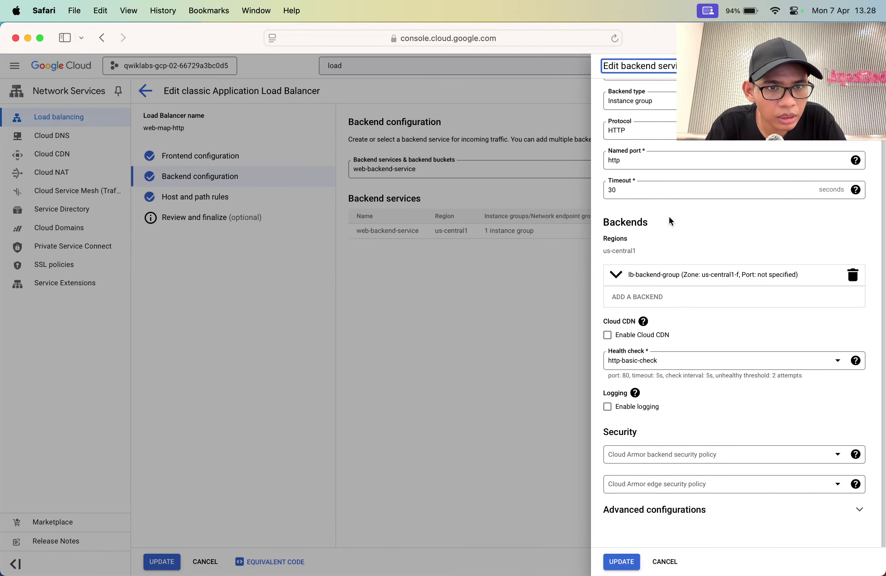
left_click(618, 277)
left_click(641, 352)
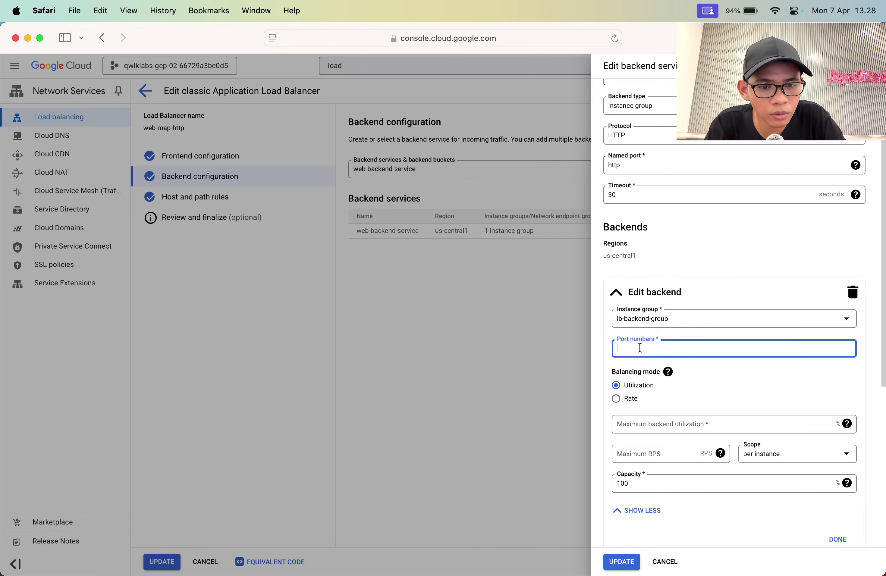
type("80")
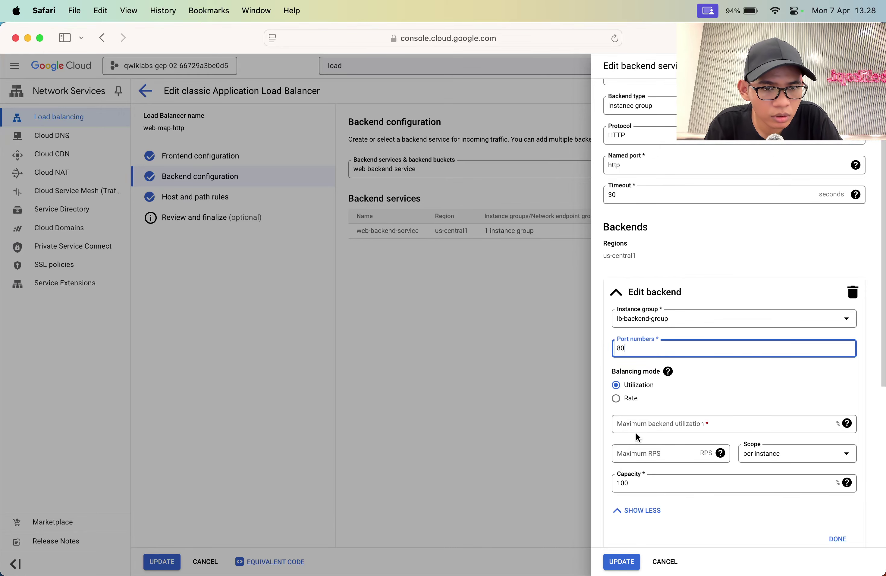
Set the maximum backend utilization of lb-backend-group to 50% and apply the update to the backend service and load balancer.
left_click(645, 426)
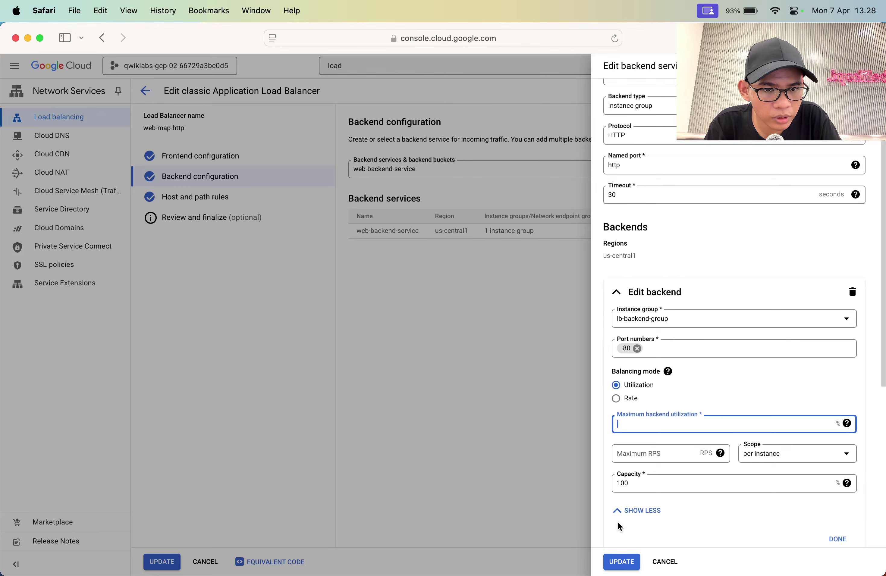
left_click(621, 561)
left_click(648, 525)
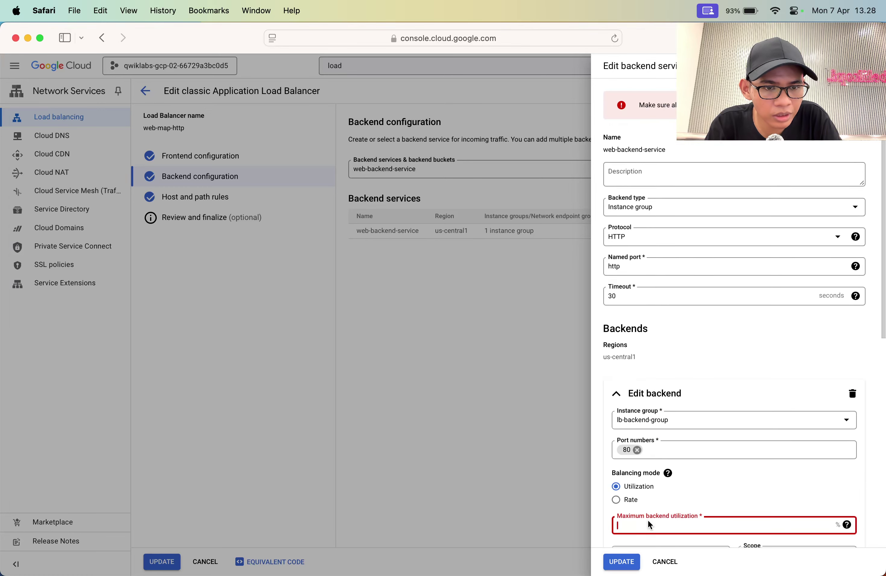
type("-350")
triple_click(648, 520)
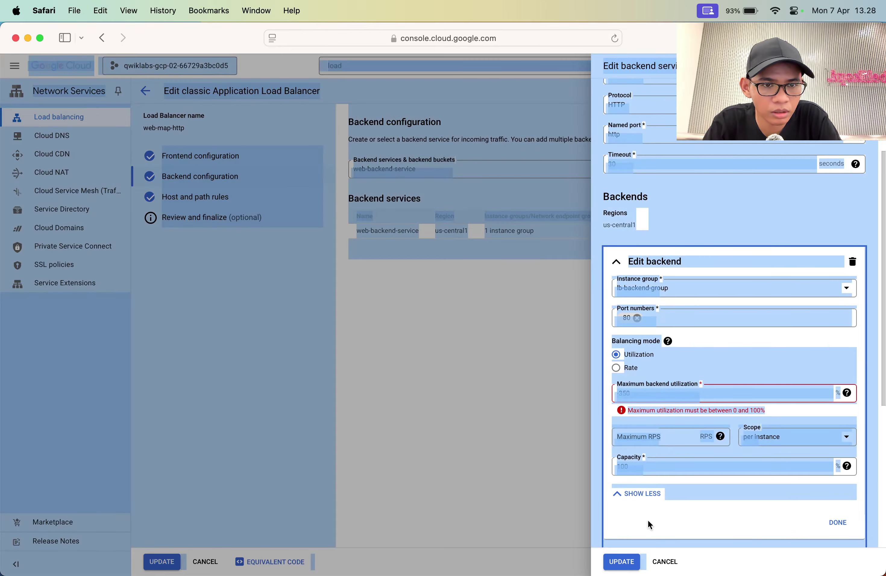
left_click(685, 398)
key("super+a")
type("50")
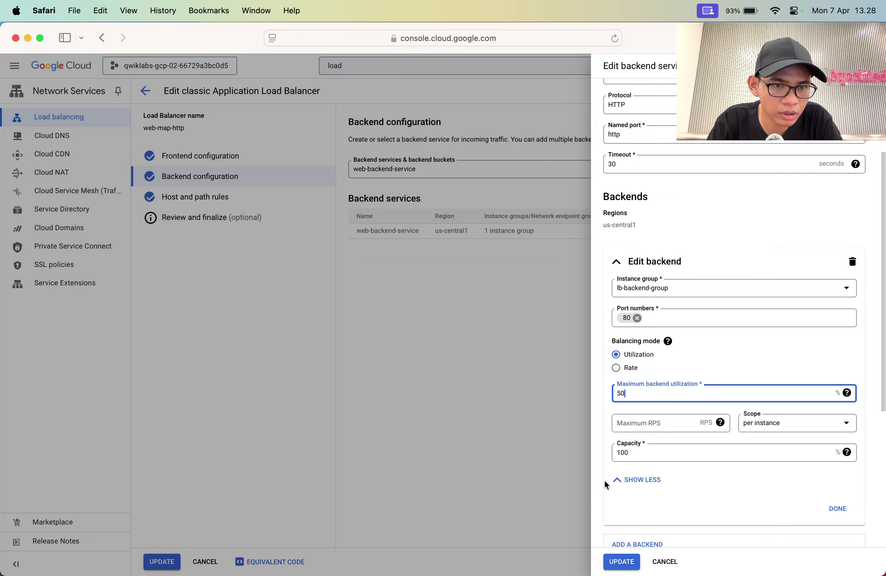
left_click(622, 562)
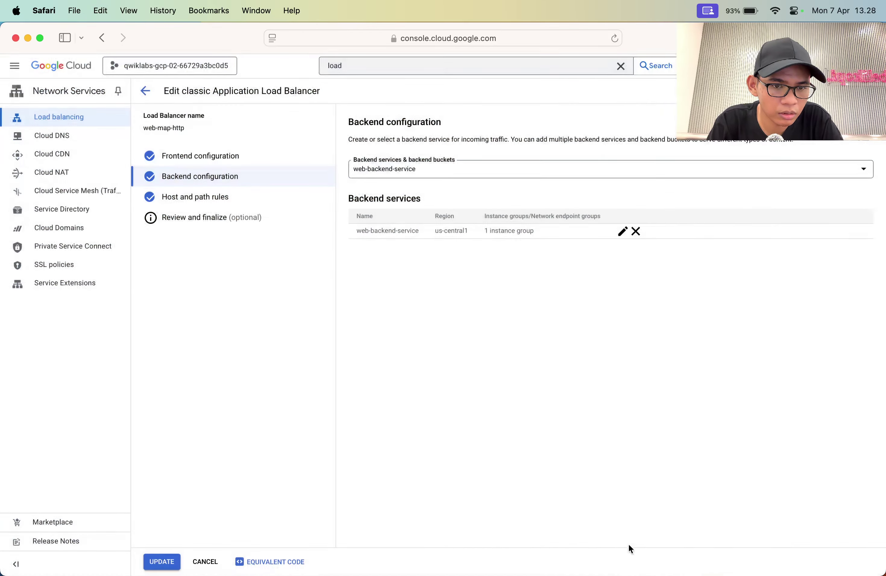
left_click(170, 558)
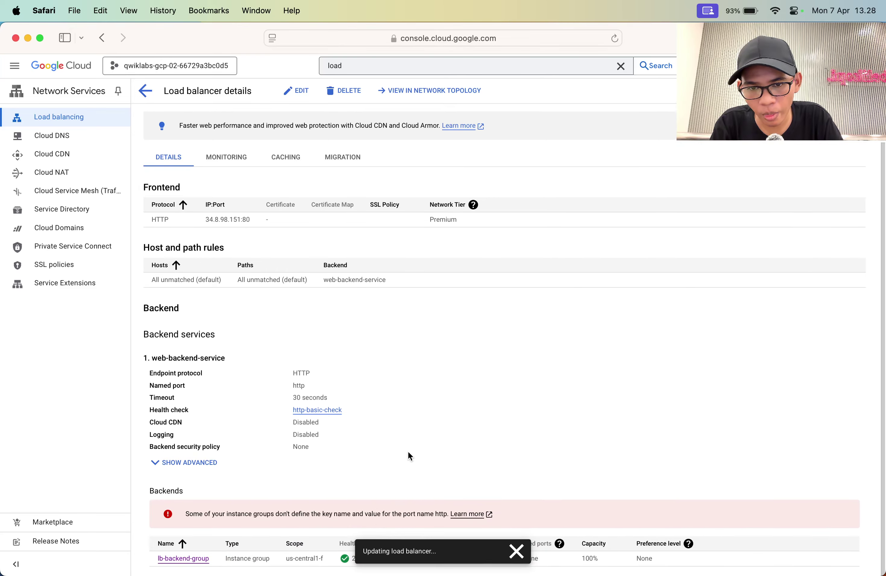
left_click(516, 551)
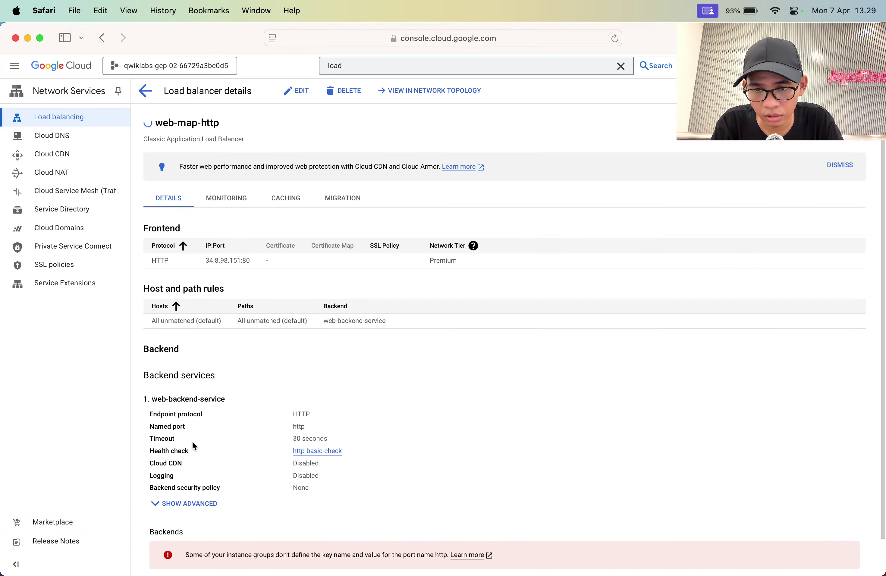
Expand the advanced settings of web-backend-service and review the load balancer details and backend status.
left_click(176, 503)
scroll(224, 483, "down", 1)
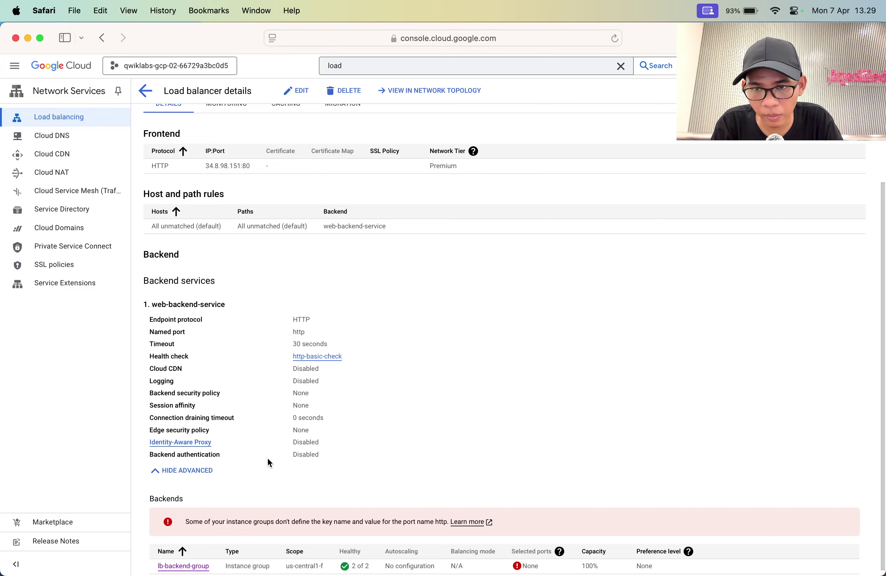
scroll(269, 458, "up", 2)
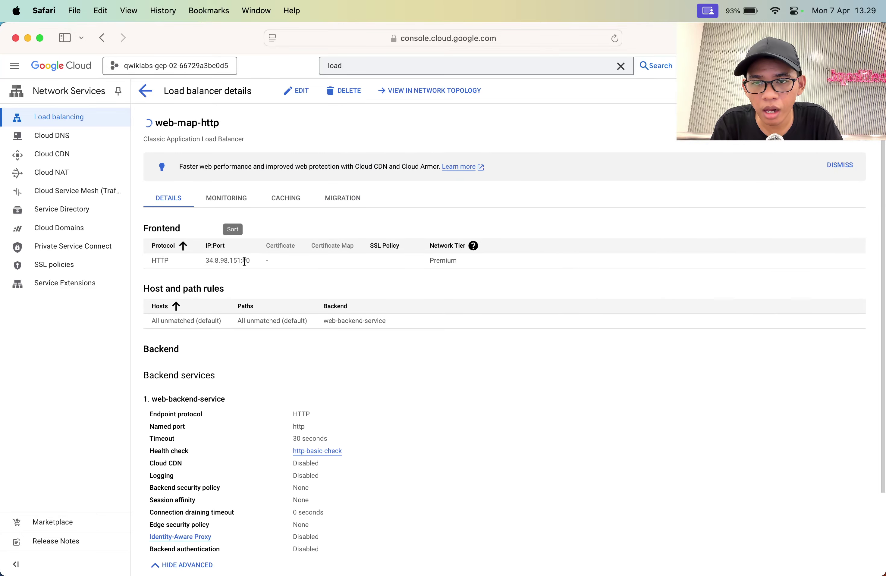
scroll(320, 284, "down", 2)
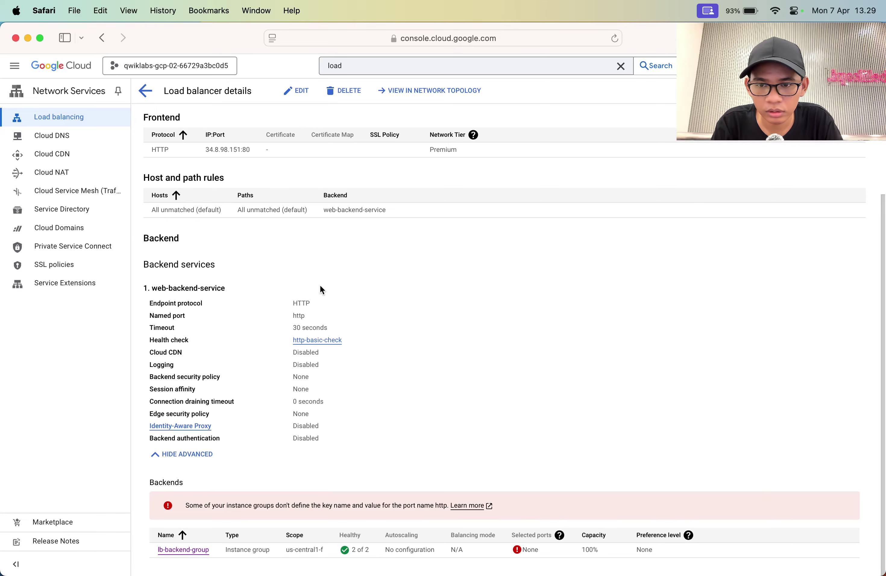
scroll(226, 180, "up", 2)
scroll(187, 159, "up", 1)
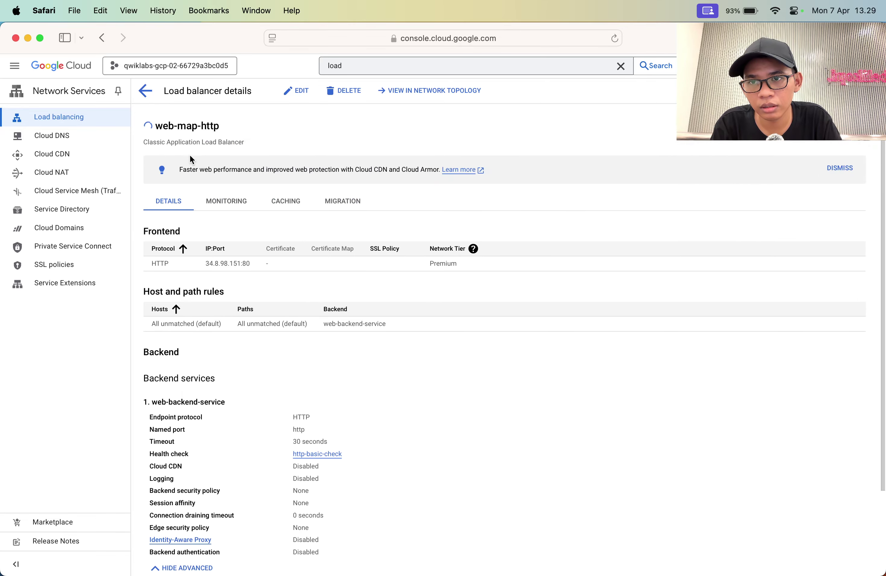
Return to the load balancing overview and check the backends and frontends lists, opening web-backend-service in a separate tab.
left_click(155, 99)
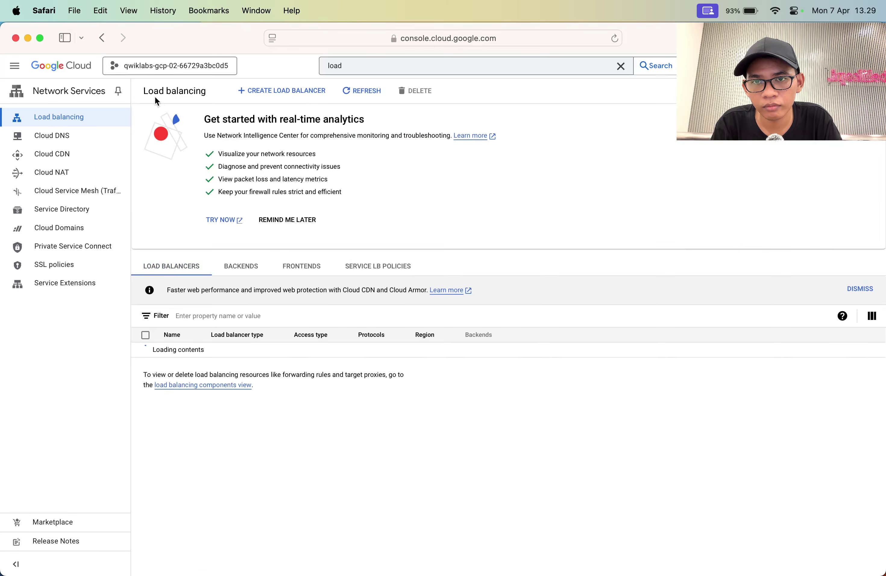
left_click(231, 267)
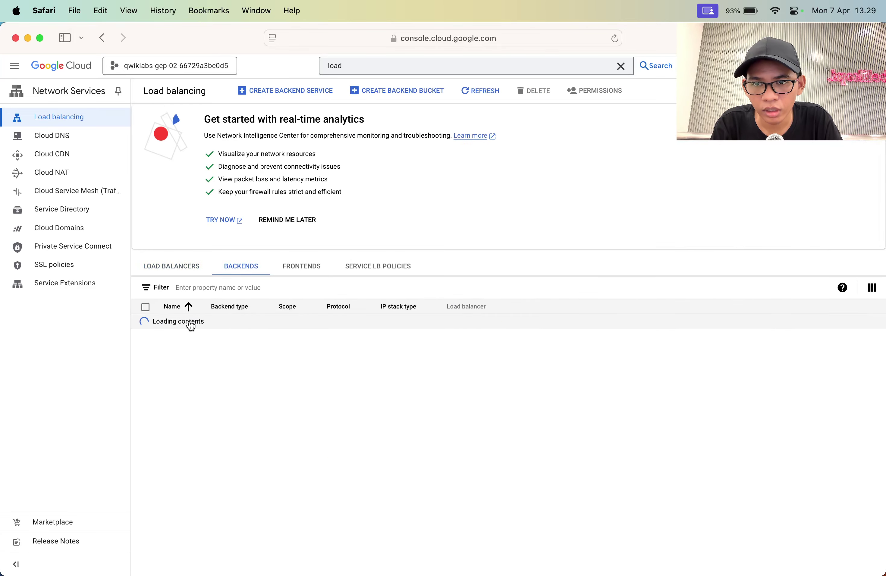
left_click(190, 321, "super")
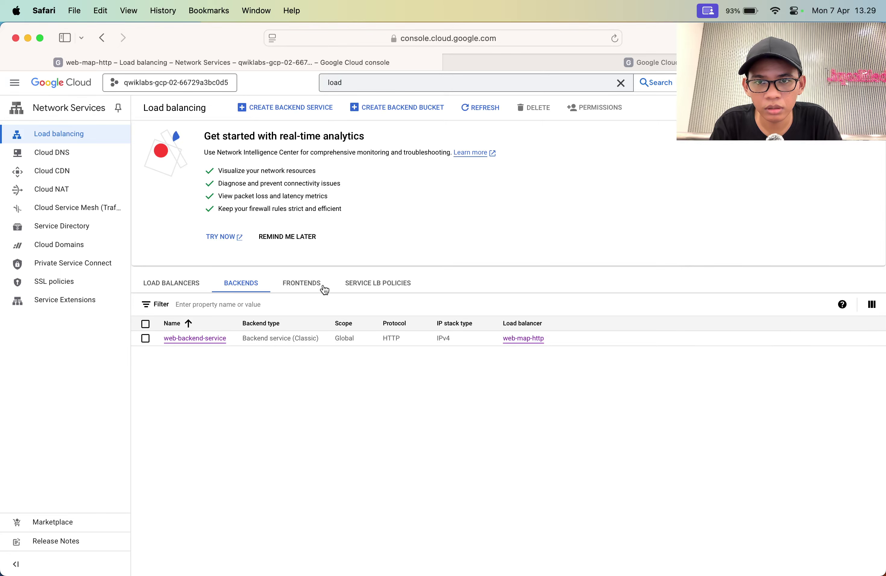
left_click(304, 283)
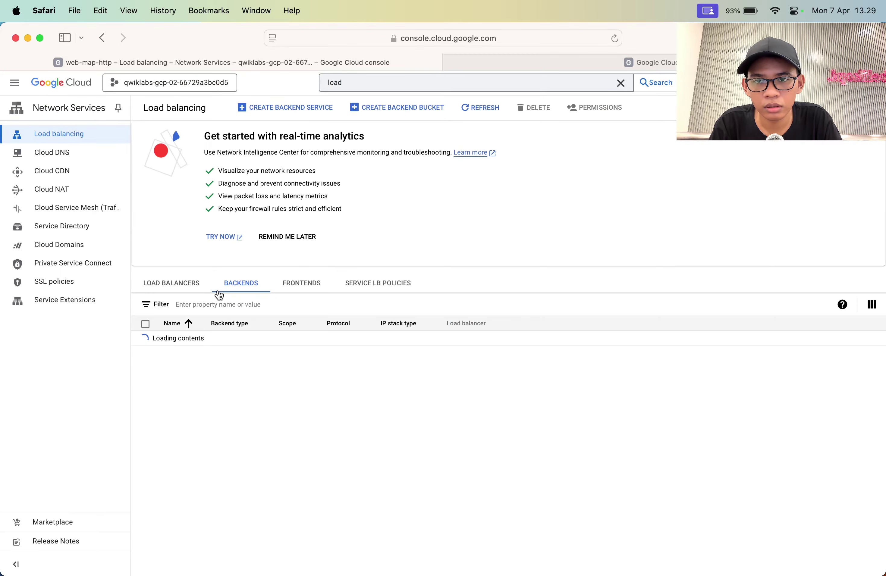
Open web-map-http from the load balancers list and review the balancing mode and selected ports of lb-backend-group.
left_click(186, 283)
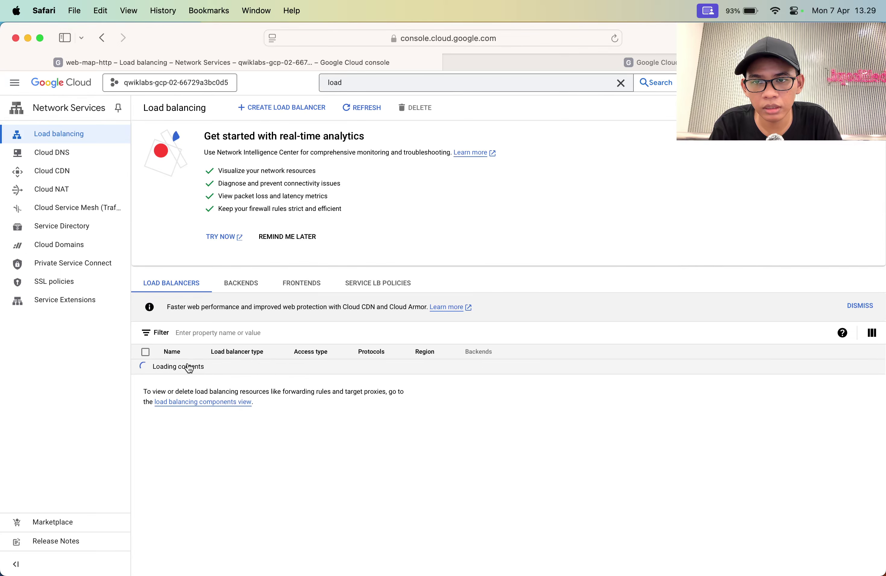
left_click(186, 366)
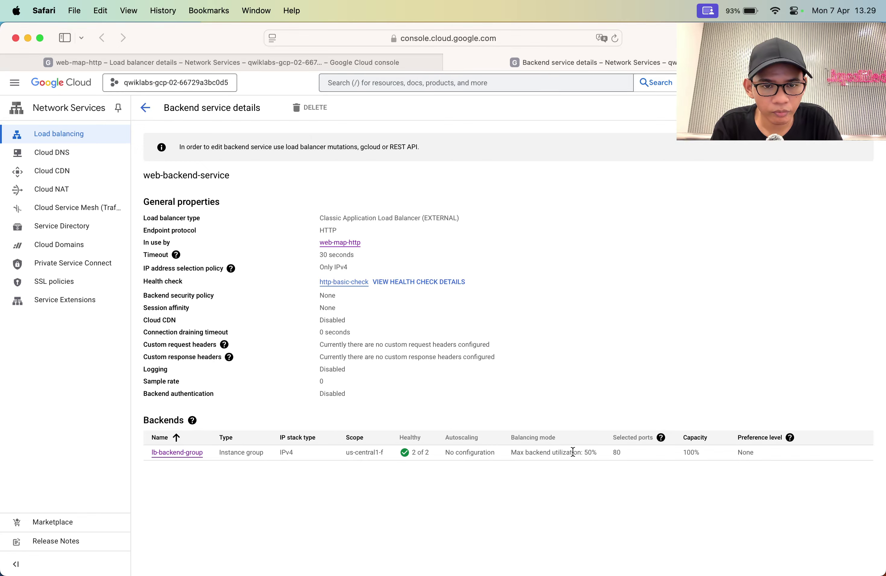
mouse_move(658, 441)
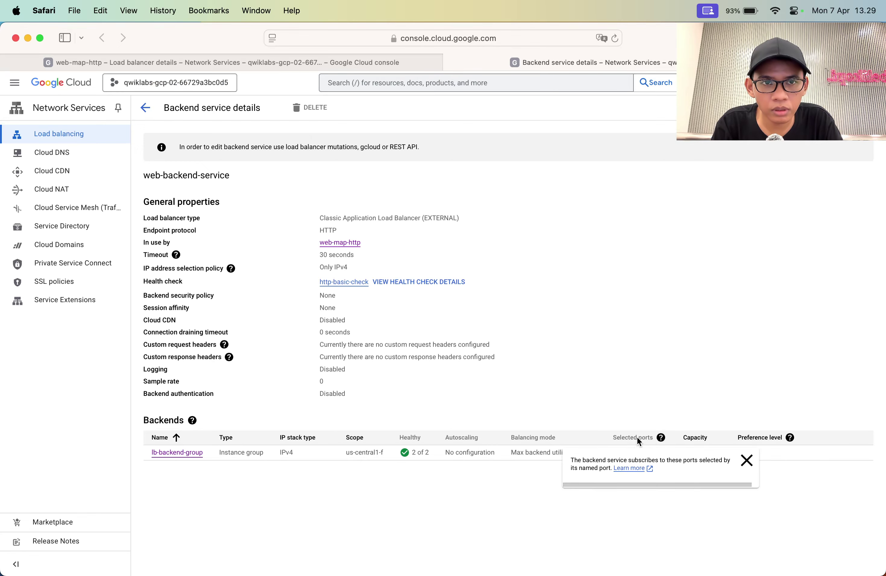
key("ctrl+shift+Tab")
scroll(626, 446, "down", 2)
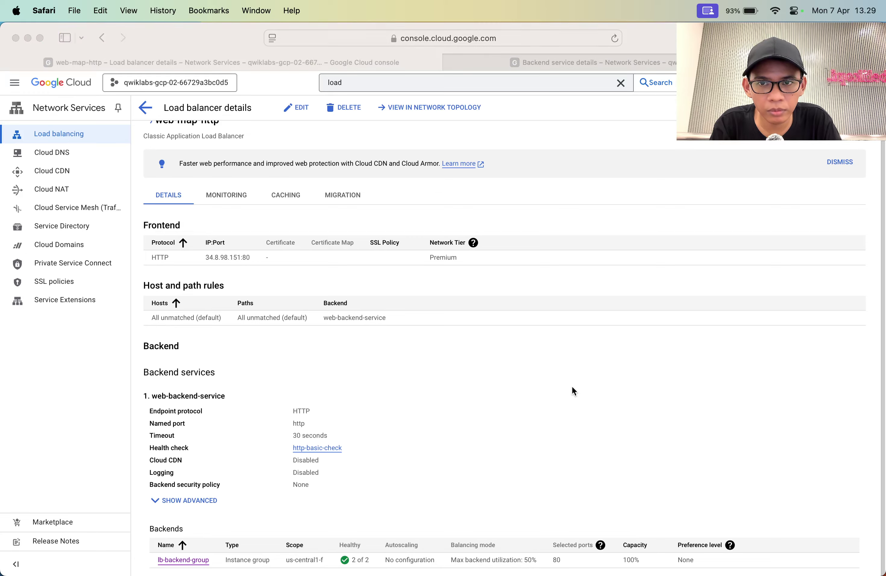
Switch to the lab page in Chrome and check progress for the HTTP load balancer task and the Create the web server frontend checkpoint.
key("super+Tab")
left_click(378, 305)
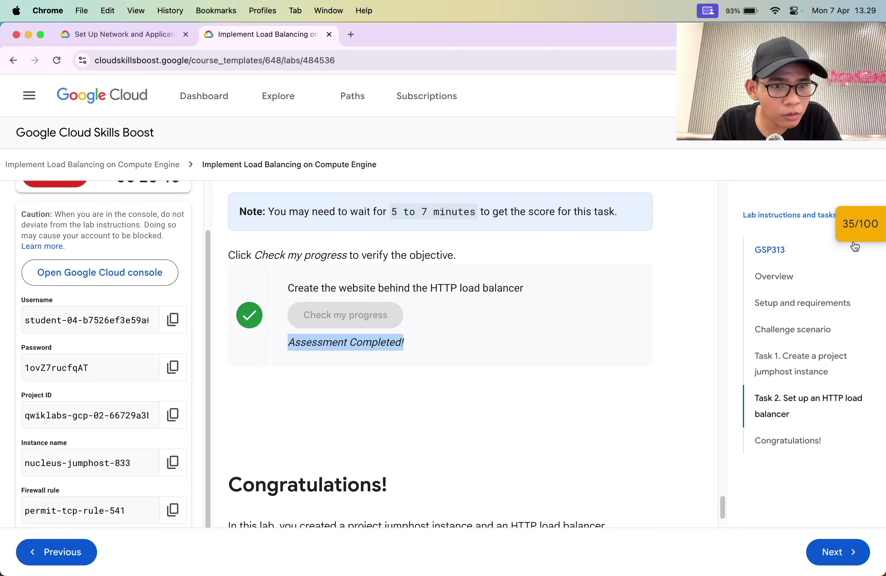
left_click(864, 235)
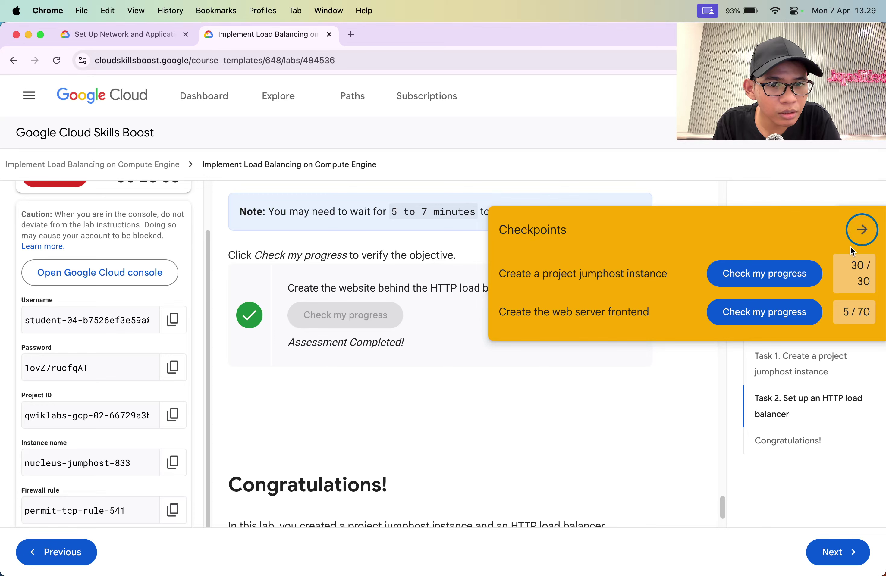
left_click(784, 310)
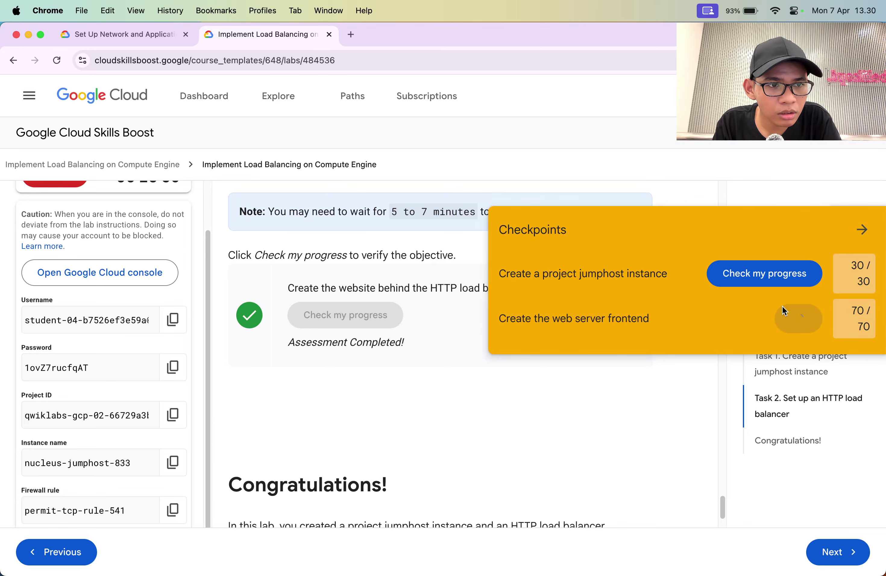
left_click(862, 233)
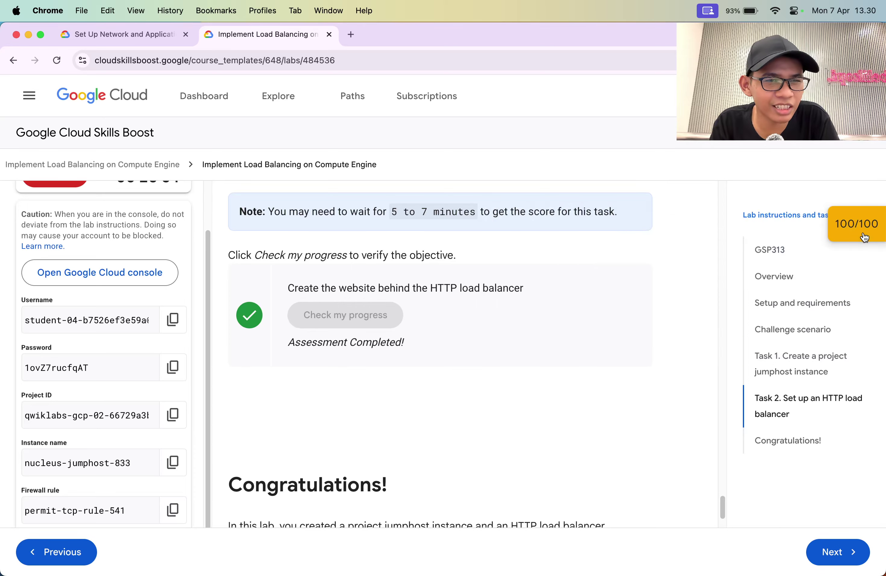
scroll(413, 301, "up", 15)
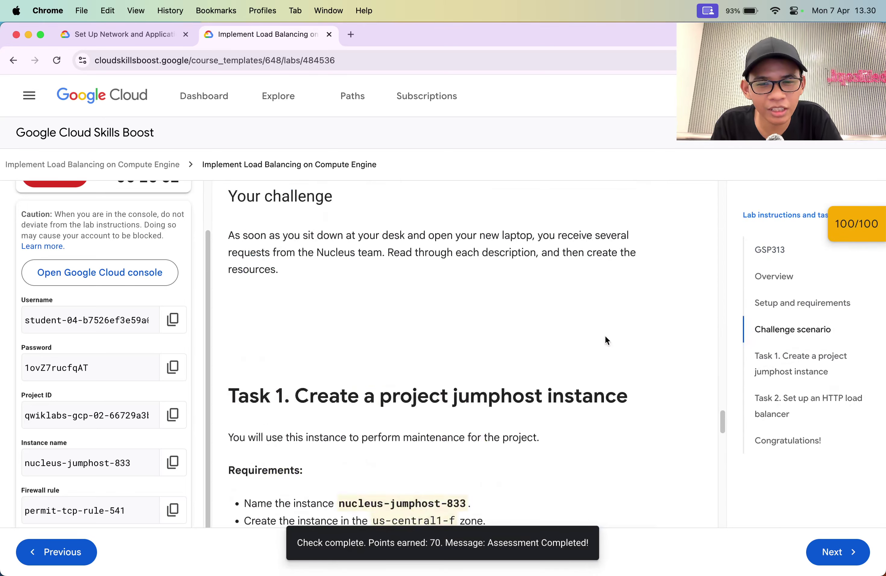
left_click_drag(719, 420, 720, 191)
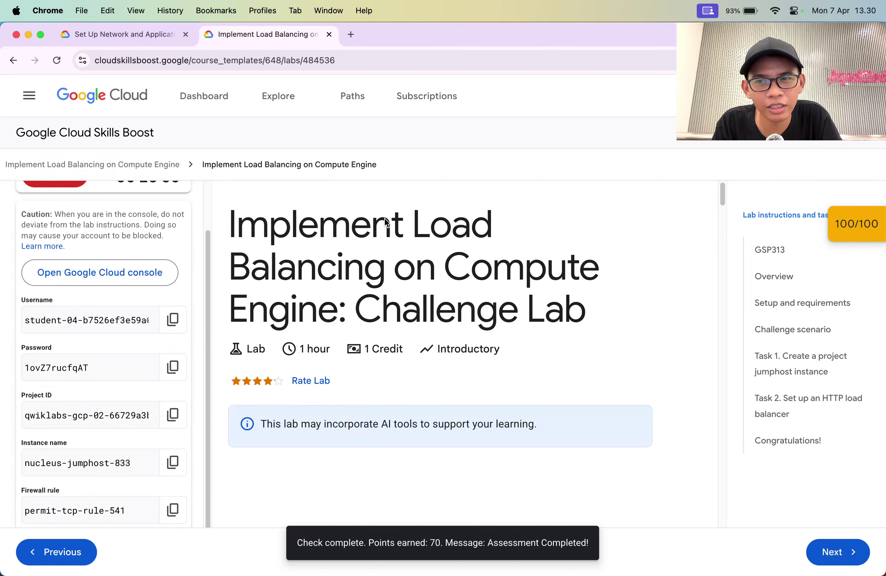
scroll(73, 311, "up", 2)
key("ctrl+shift+Tab")
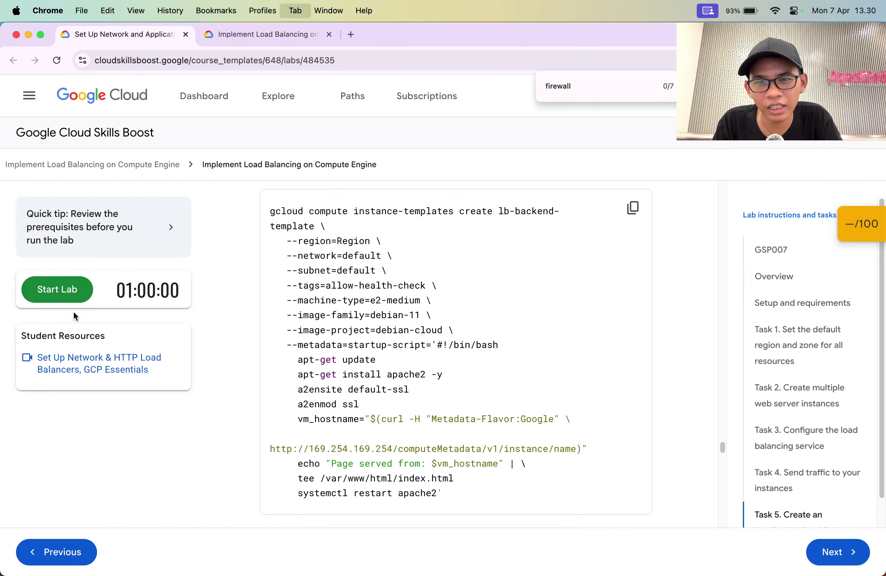
key("ctrl+Tab")
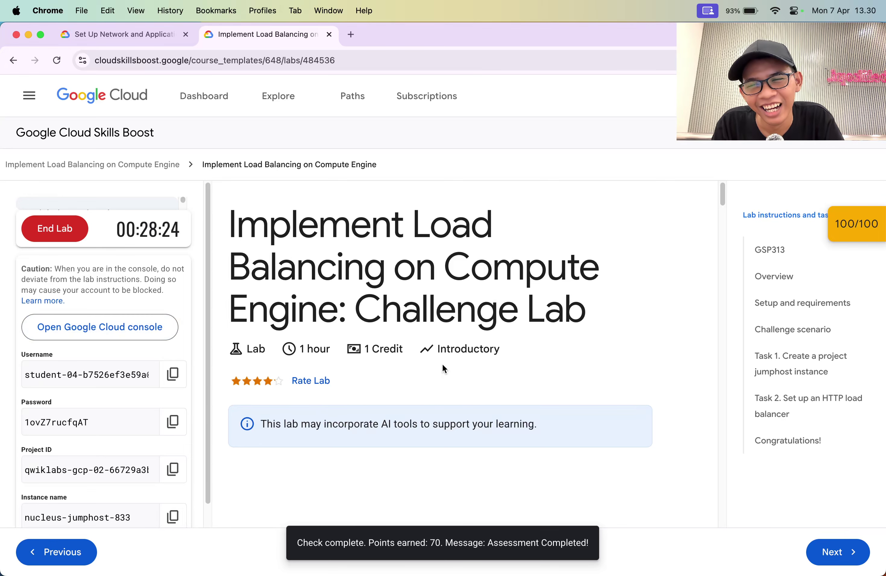
left_click(866, 3)
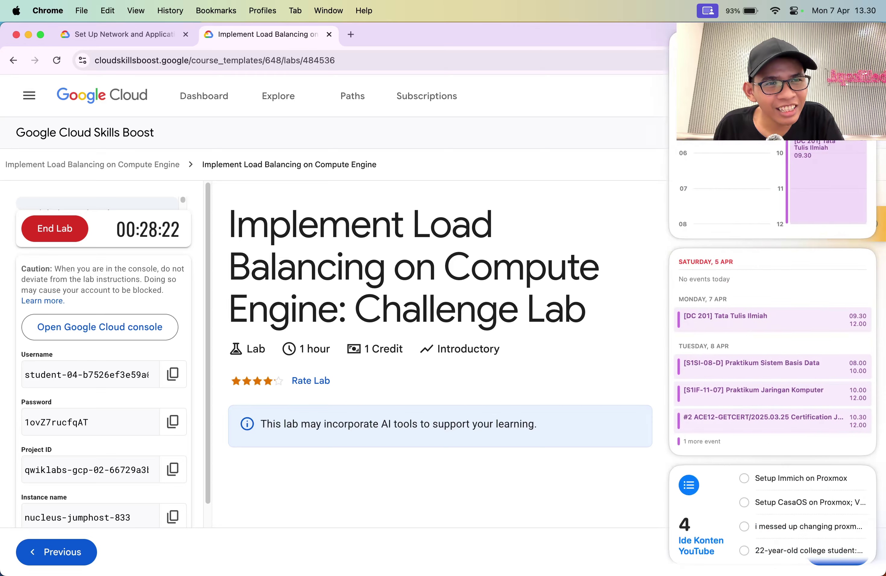
left_click(752, 366)
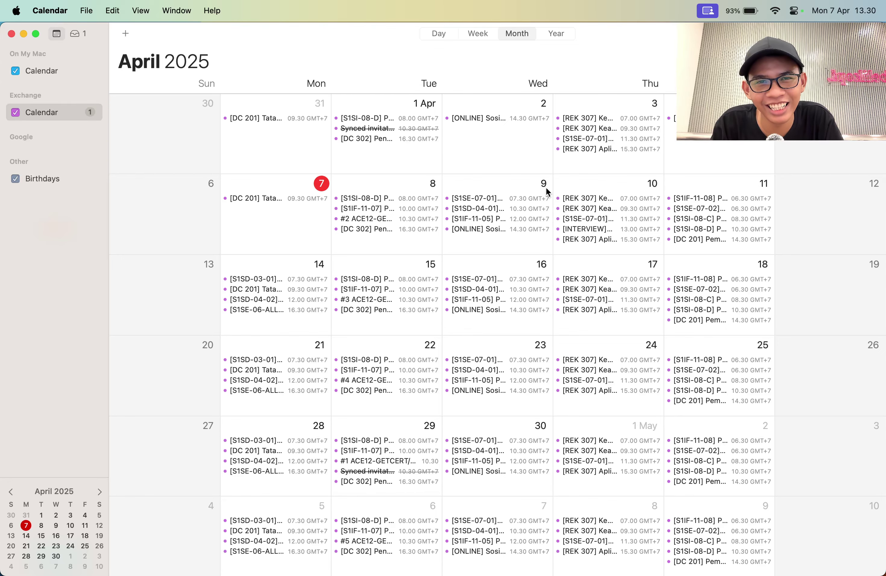
key("super+q")
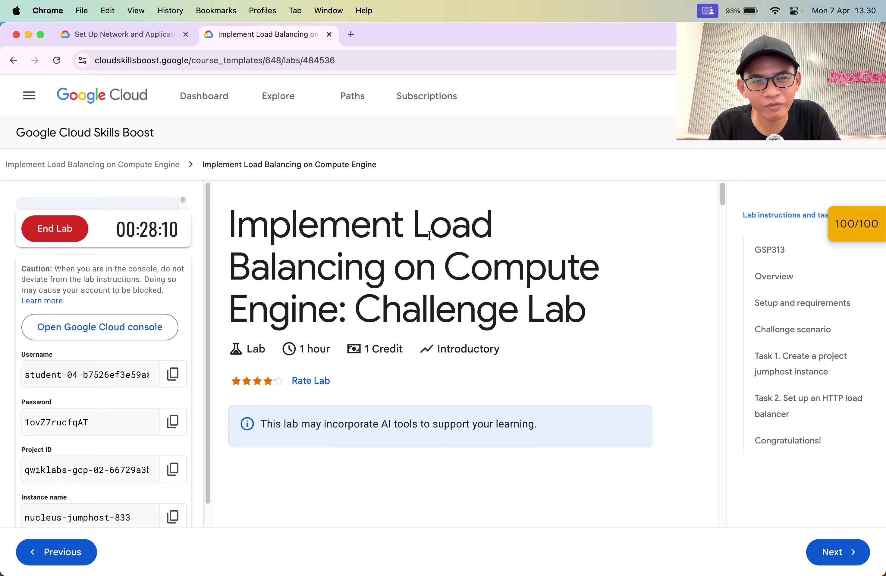
Review the challenge lab page from the overview through the scenario and both tasks' assessment results to the closing section.
scroll(431, 234, "down", 5)
scroll(429, 235, "up", 5)
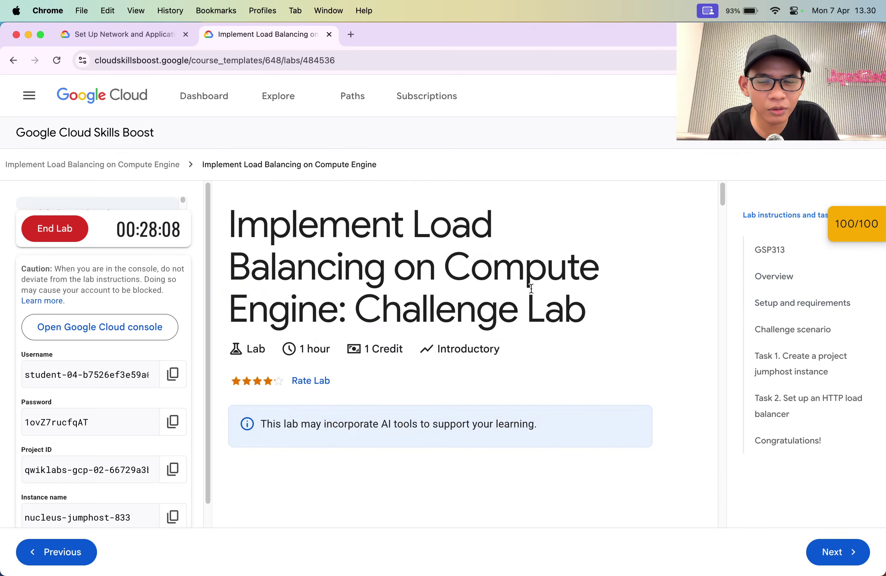
scroll(531, 288, "down", 10)
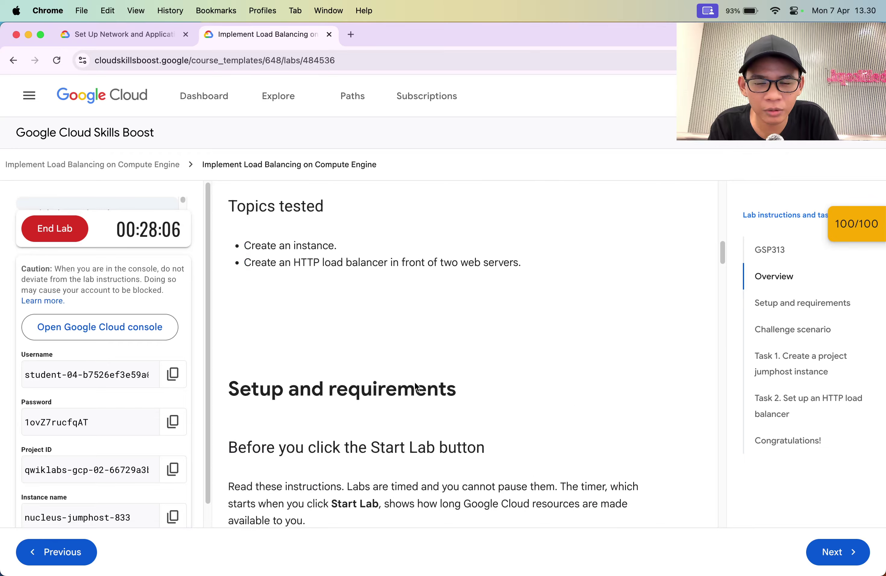
scroll(417, 386, "down", 15)
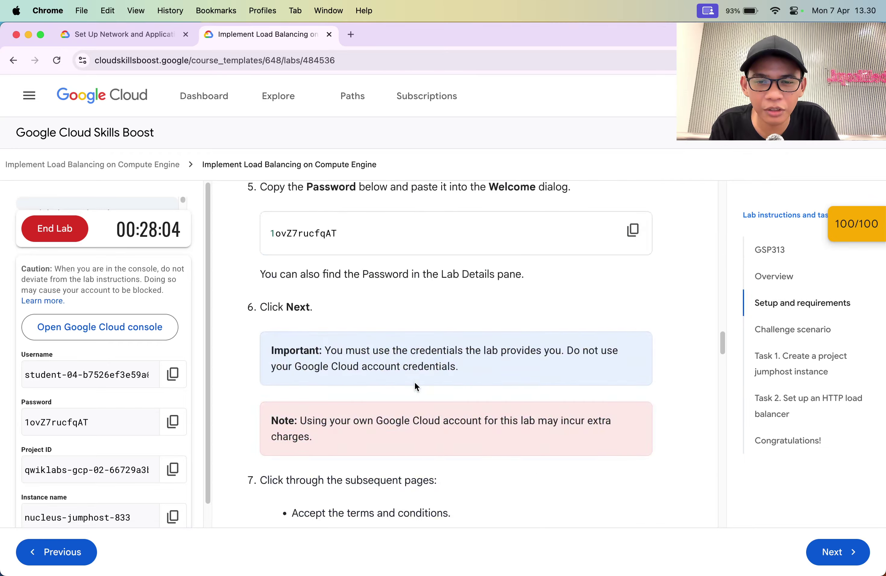
scroll(414, 383, "down", 2)
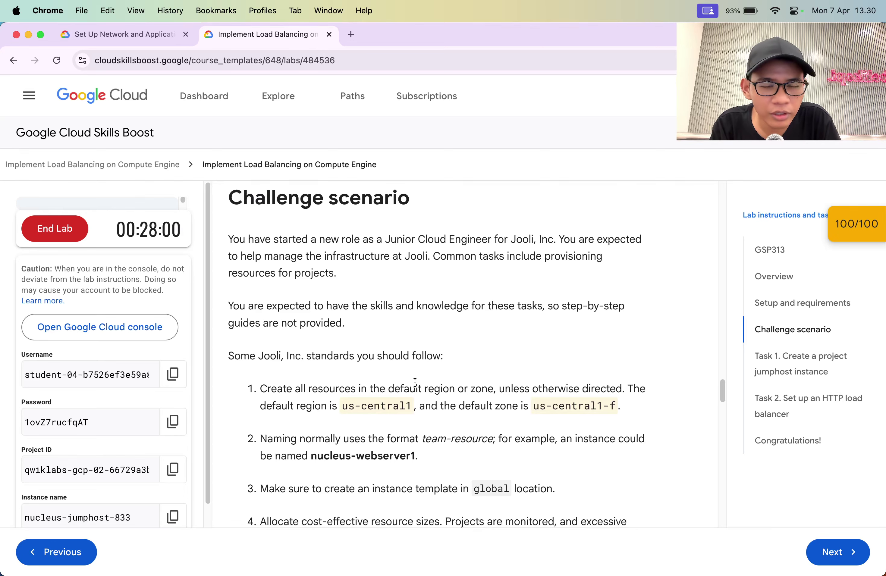
scroll(415, 382, "down", 20)
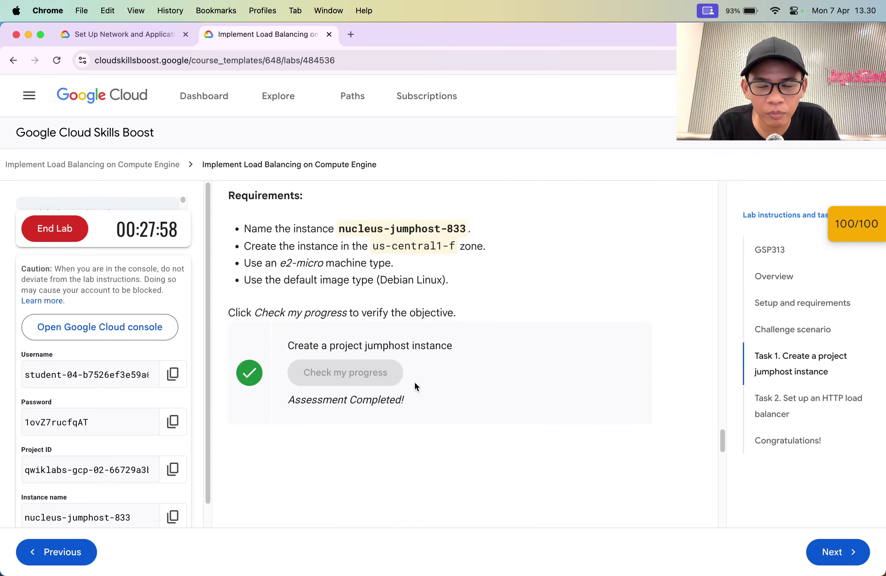
scroll(415, 382, "down", 15)
scroll(415, 382, "up", 10)
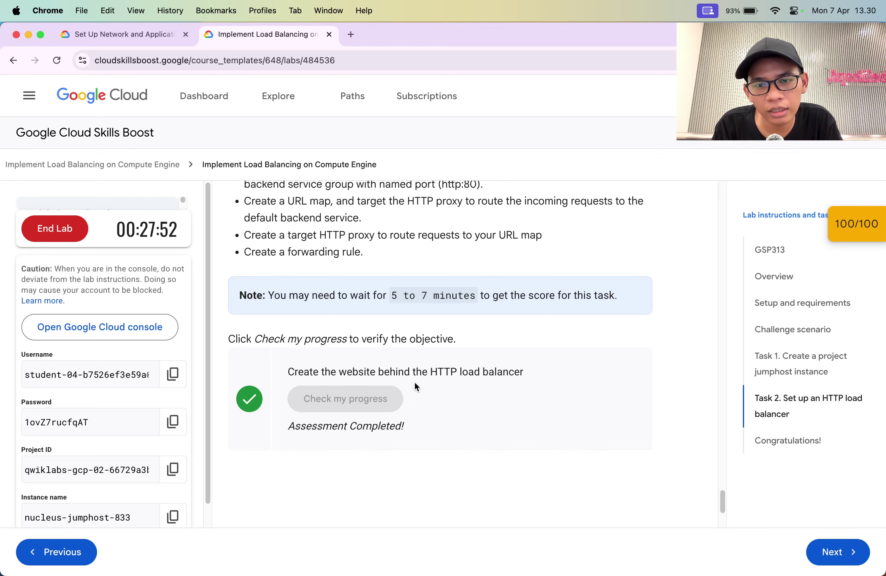
scroll(415, 382, "down", 5)
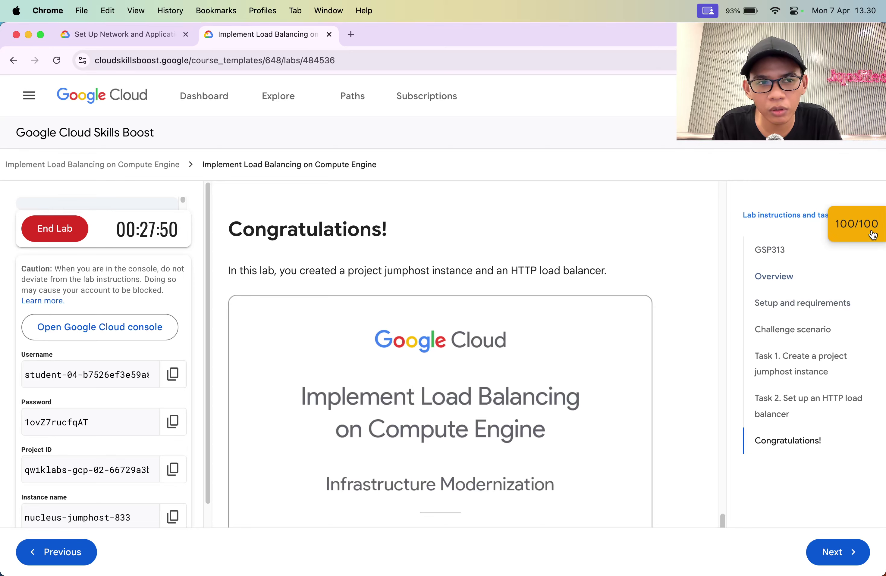
End the challenge lab, confirm ending it, and quit Safari with the lab's Google Cloud console.
left_click(55, 229)
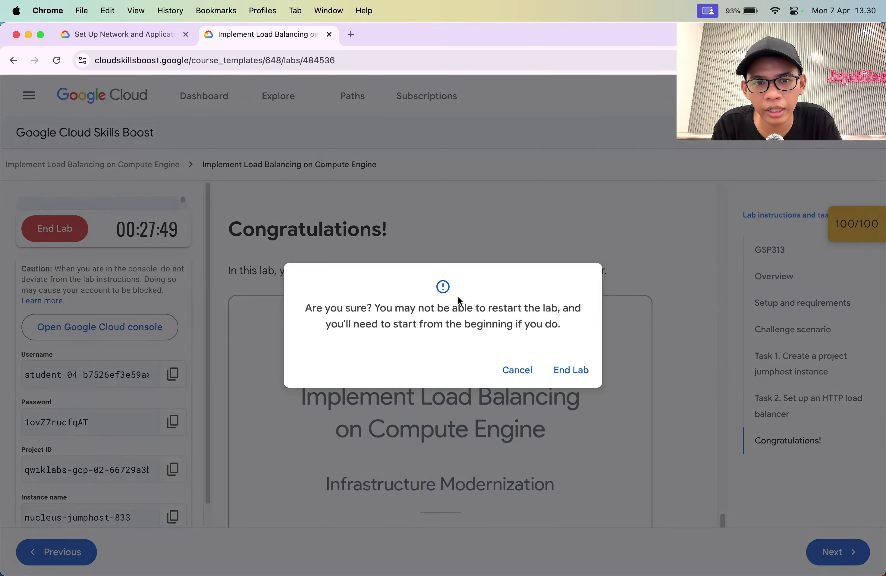
left_click(549, 364)
key("super+Tab")
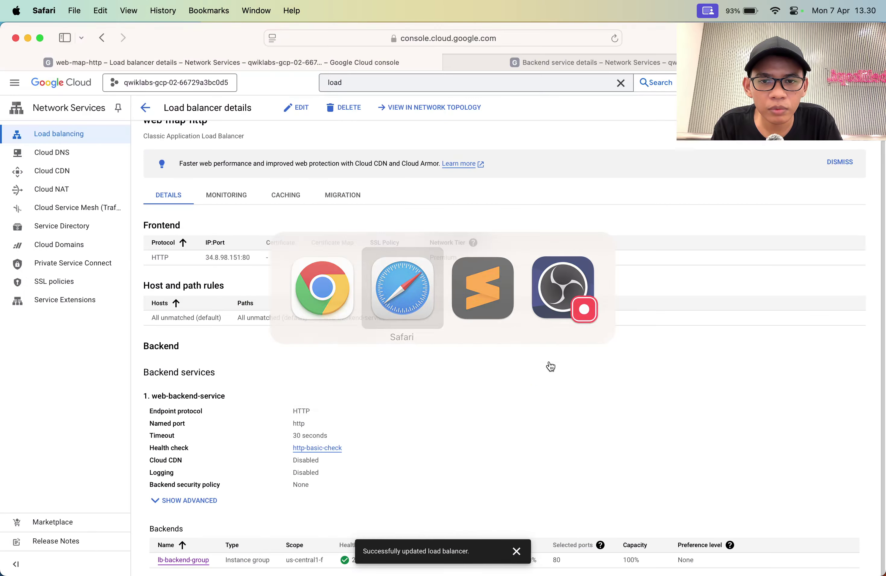
key("super+Tab")
key("super+Tab")
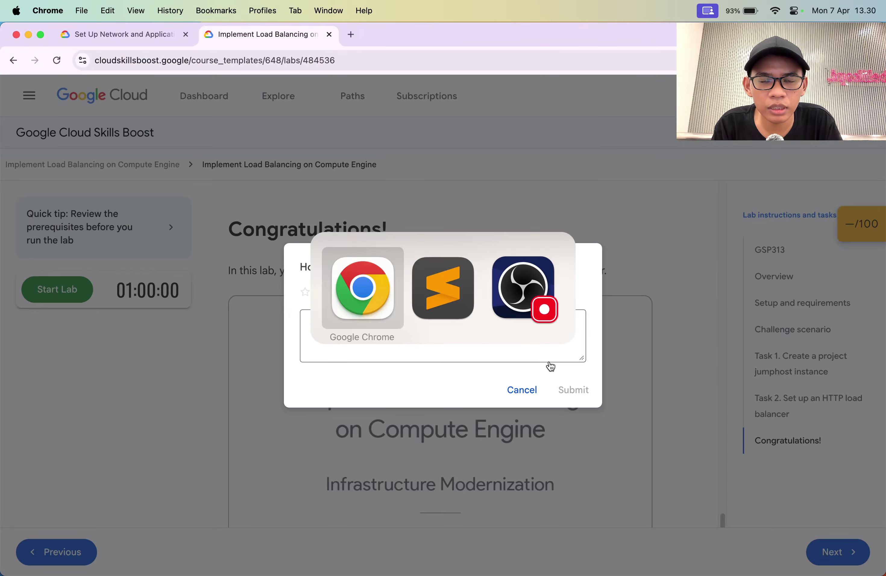
key("super+Tab")
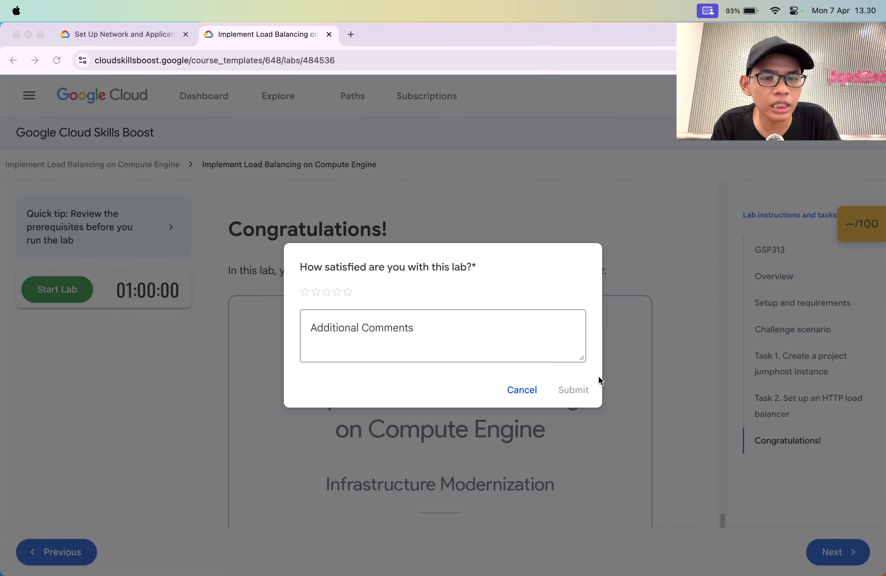